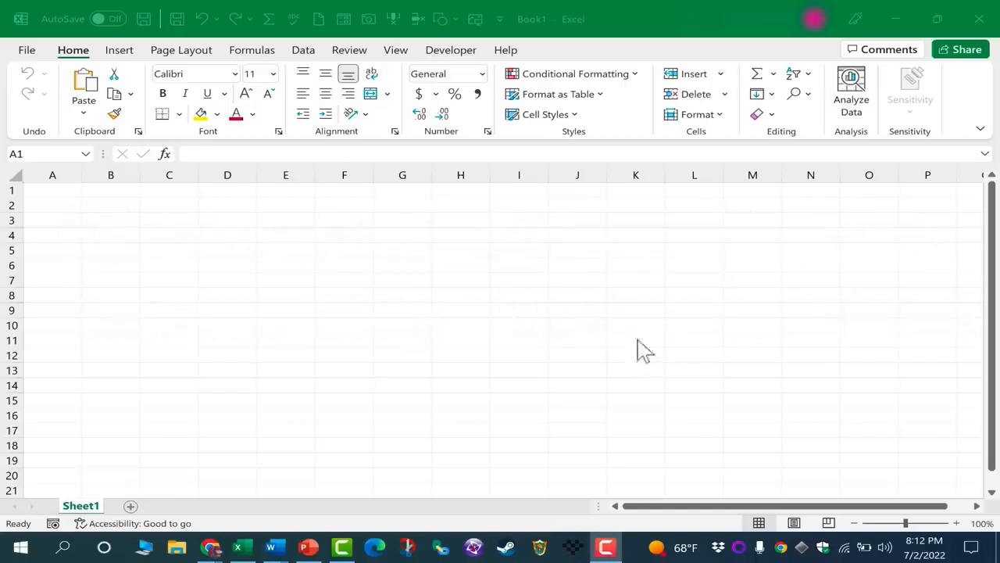
# Switch to the other Excel window and create a new blank workbook from the full set of templates
pyautogui.moveTo(250, 557)
pyautogui.click(246, 465)
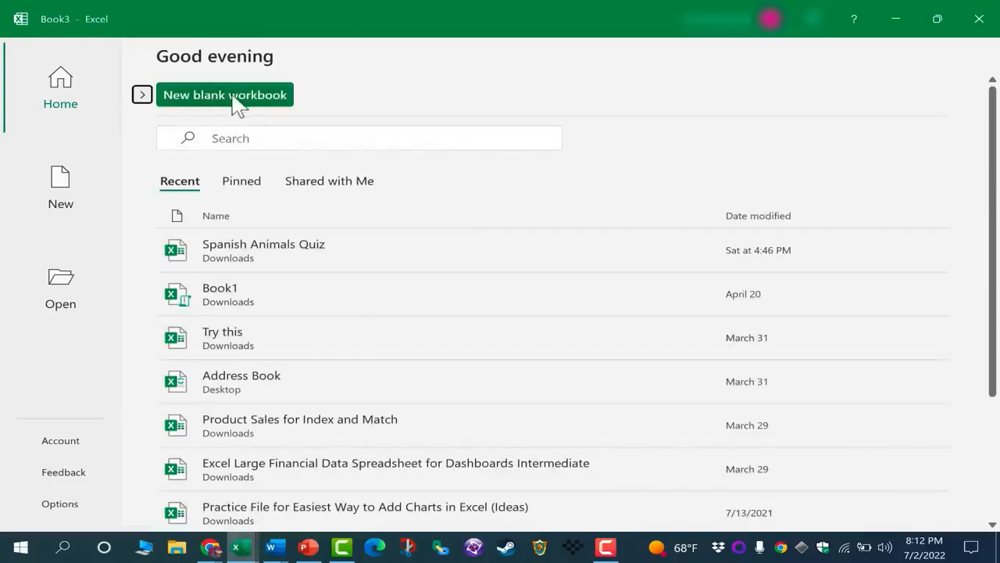
pyautogui.click(143, 95)
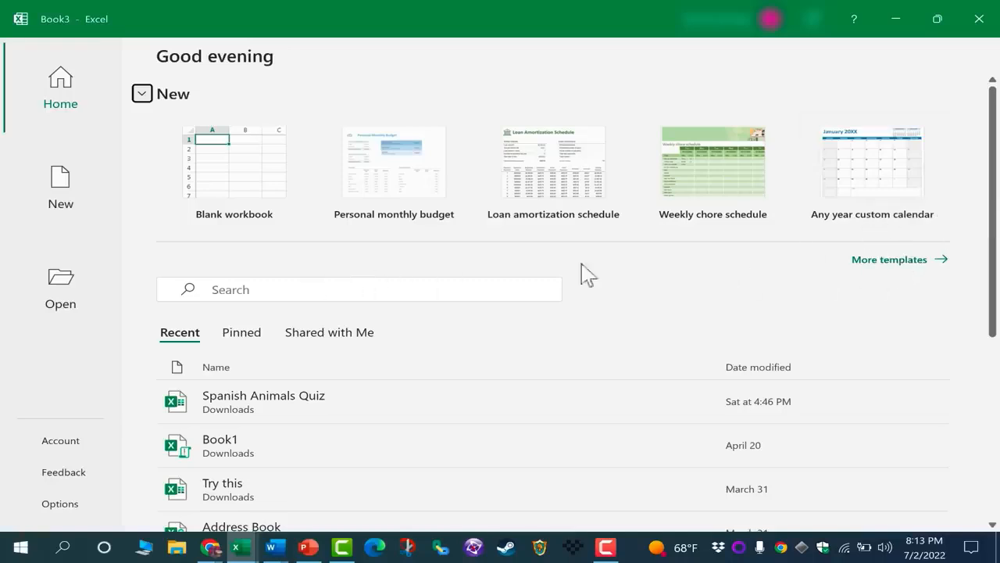
pyautogui.click(937, 260)
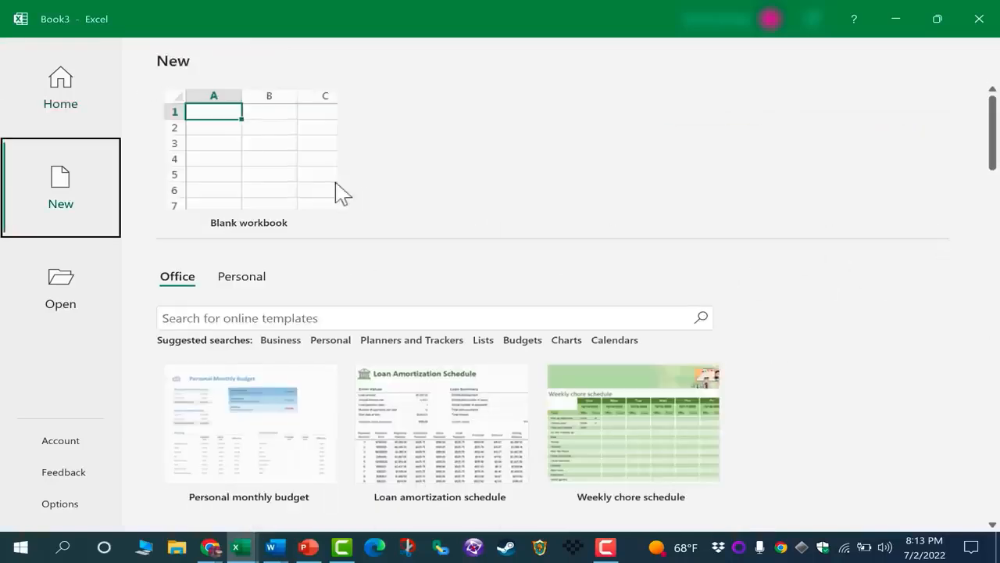
pyautogui.click(273, 187)
pyautogui.click(268, 179)
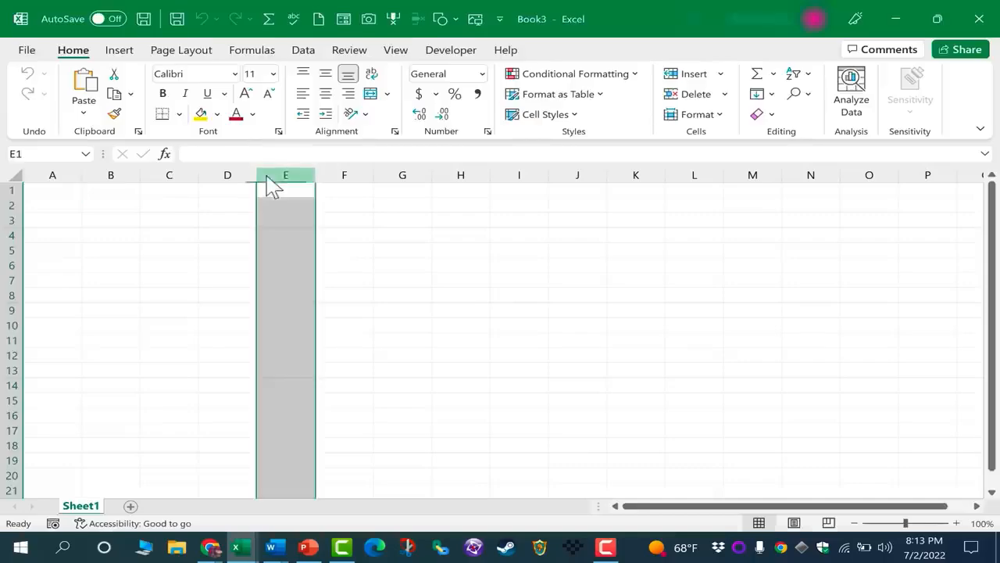
pyautogui.click(492, 234)
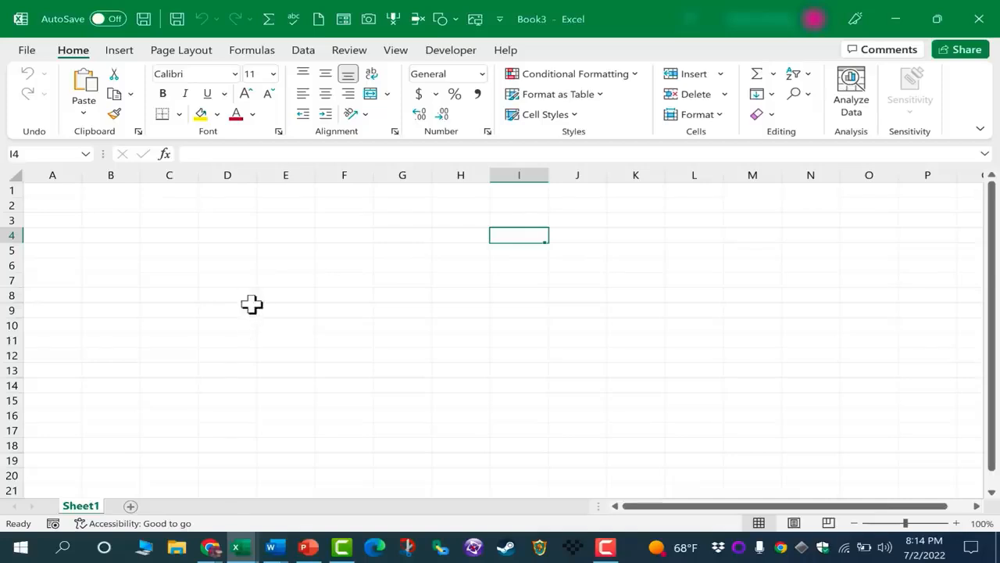
# Select whole columns one at a time: E, C, K and finally I
pyautogui.click(287, 171)
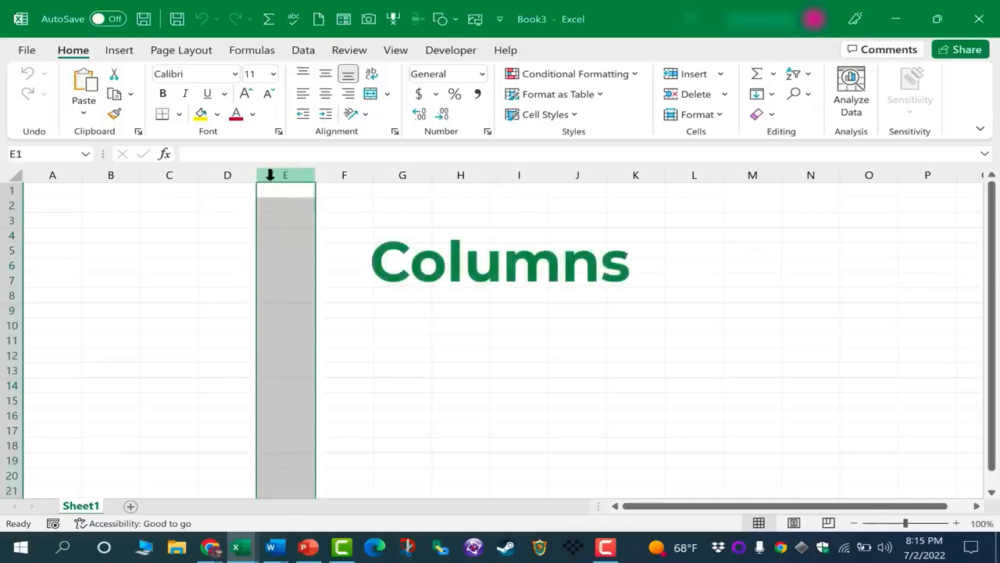
pyautogui.click(178, 174)
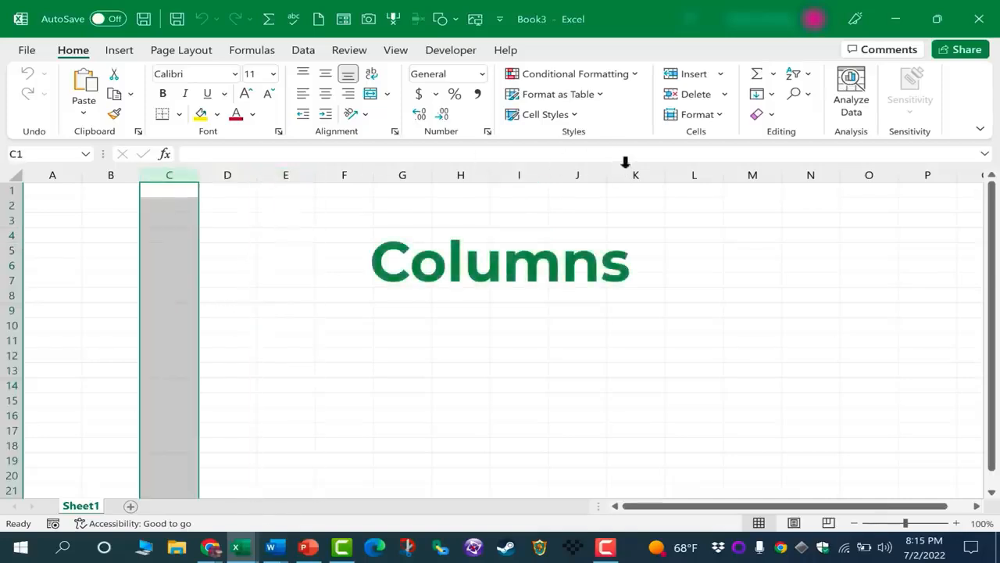
pyautogui.click(636, 172)
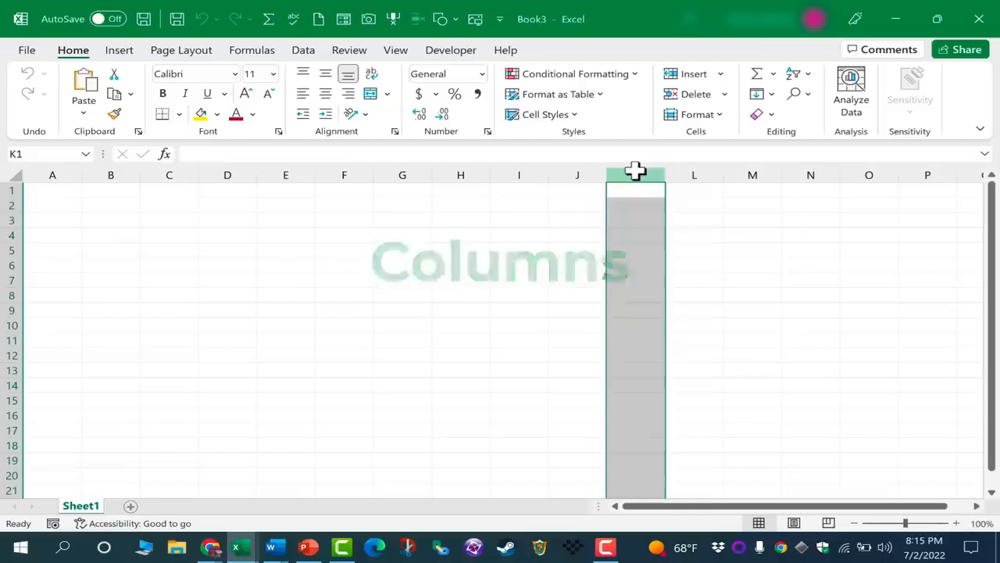
pyautogui.click(528, 175)
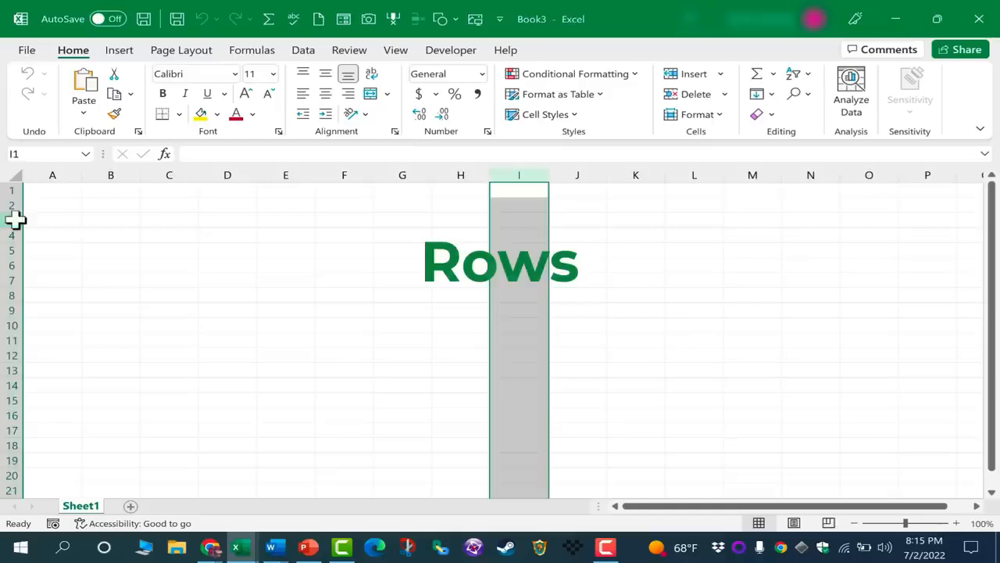
# Select whole rows one at a time: 3, 9 and finally 10
pyautogui.click(13, 220)
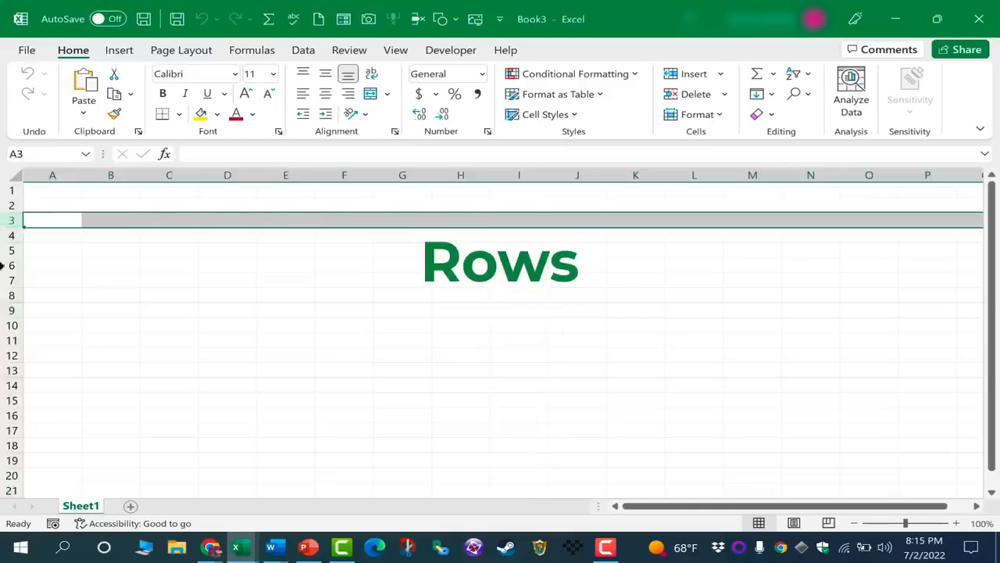
pyautogui.click(11, 309)
pyautogui.click(11, 324)
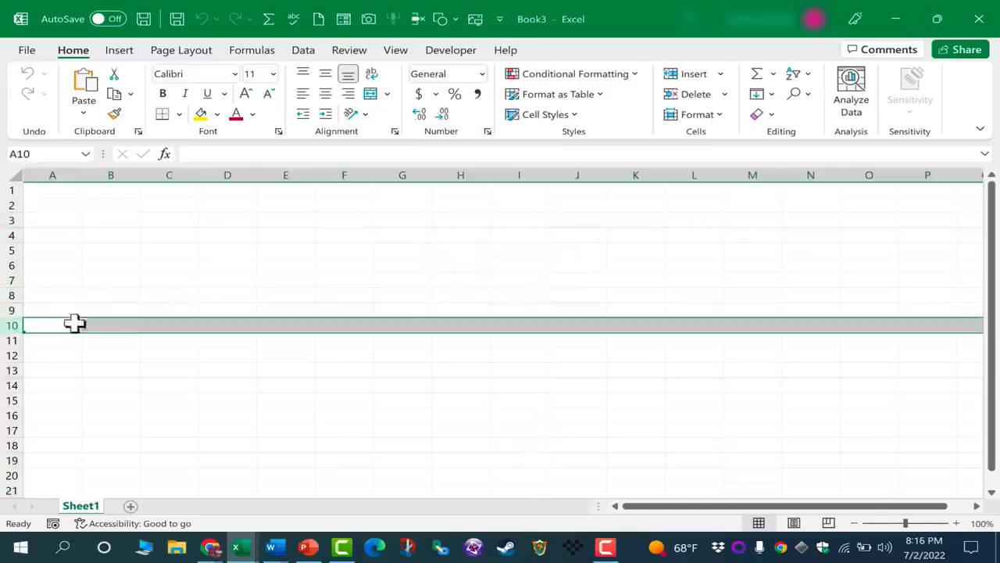
# Alternate between selecting column E and rows 12 and 10, ending on cell E10 where column E meets row 10
pyautogui.click(298, 172)
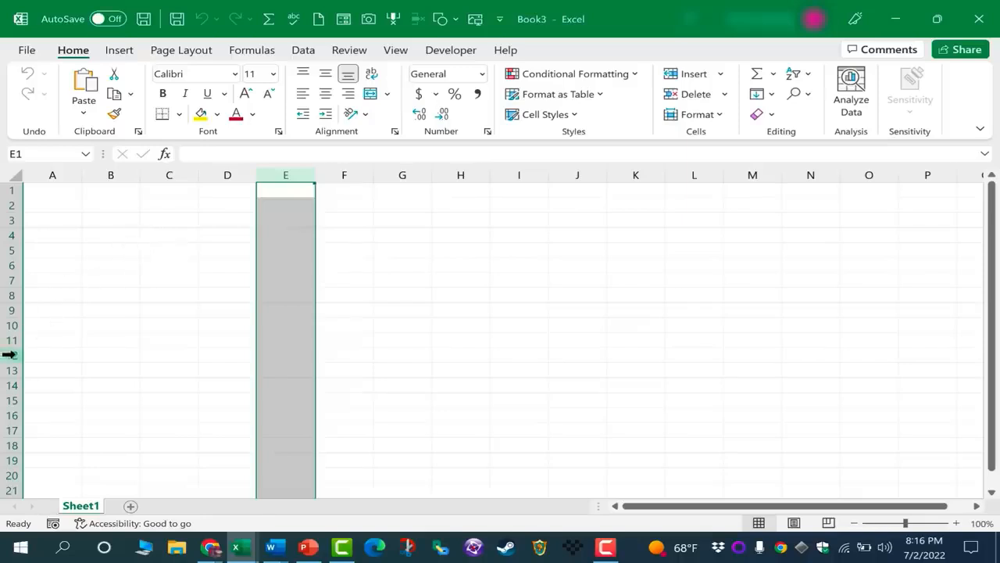
pyautogui.click(9, 354)
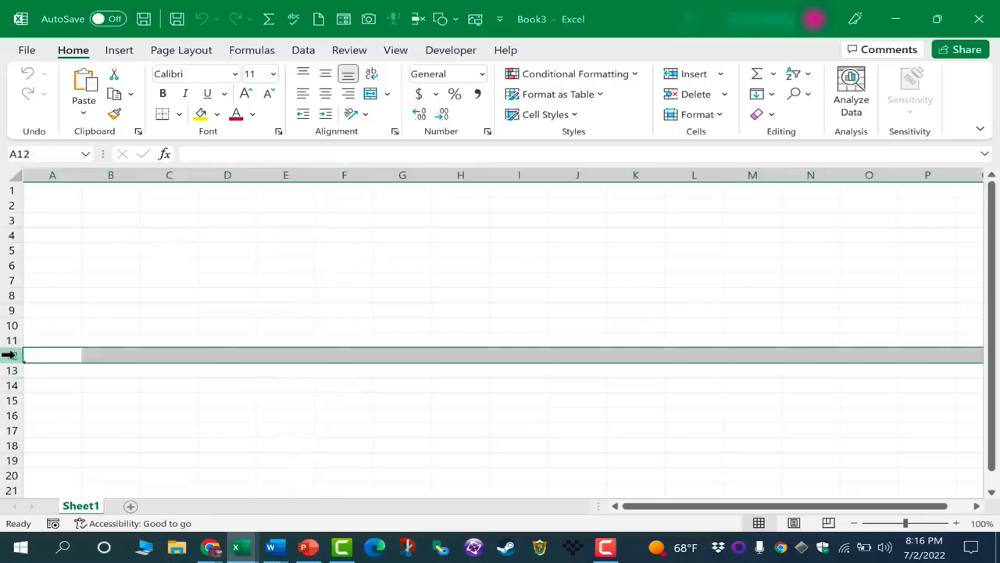
pyautogui.click(299, 172)
pyautogui.click(9, 325)
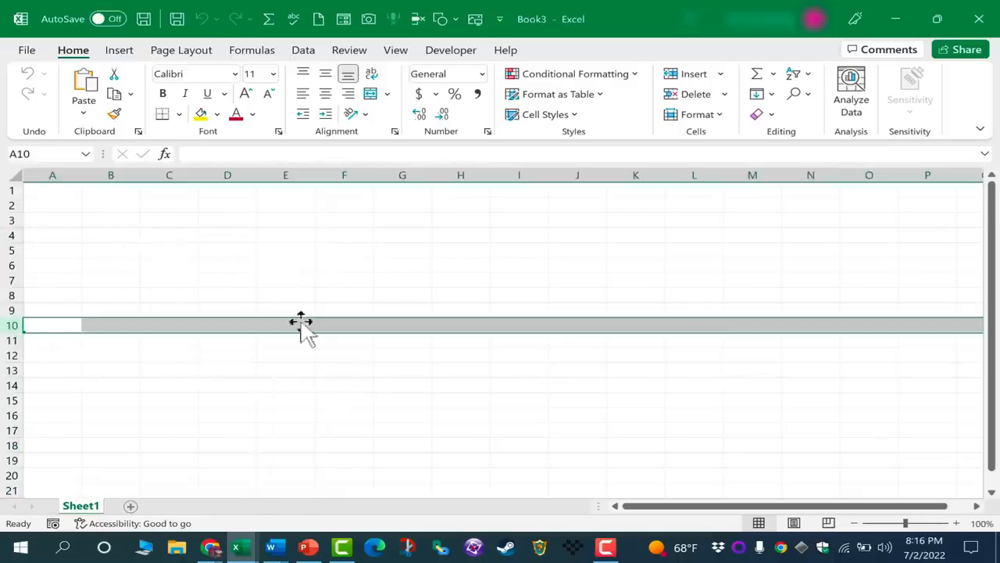
pyautogui.click(297, 325)
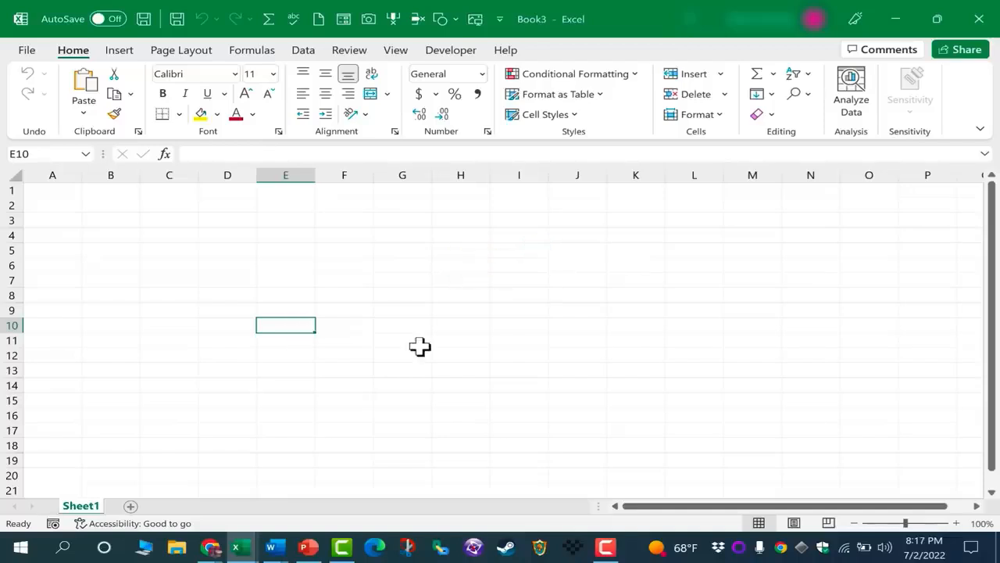
# Select single cells one after another: F10, E10, F8, L4 and B7
pyautogui.click(356, 328)
pyautogui.click(299, 328)
pyautogui.click(344, 295)
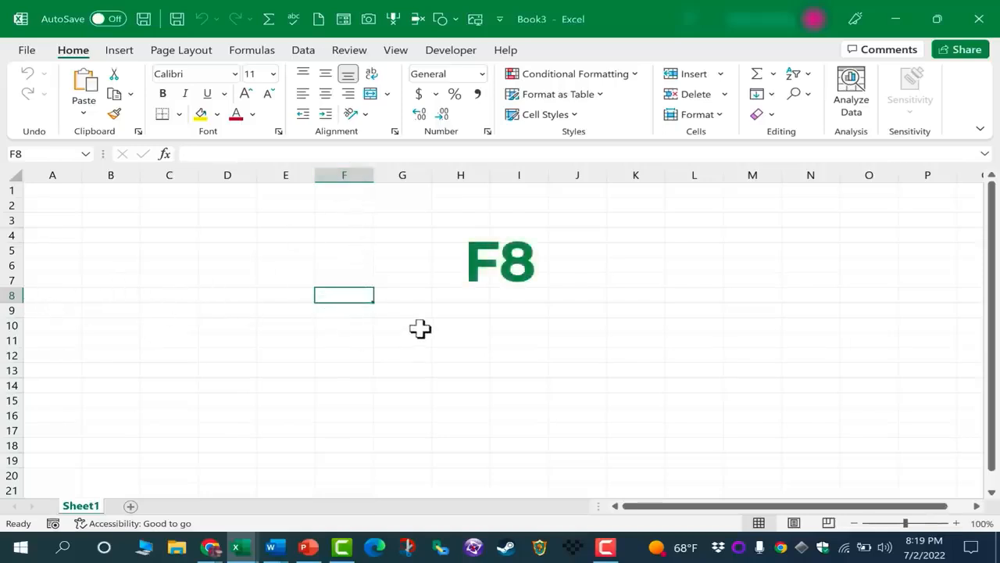
pyautogui.click(701, 236)
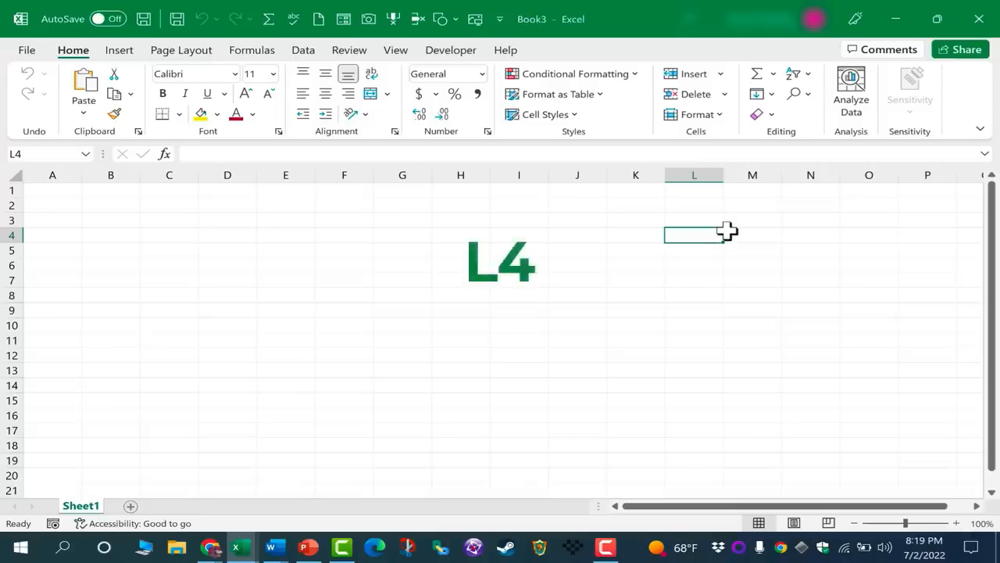
pyautogui.click(115, 278)
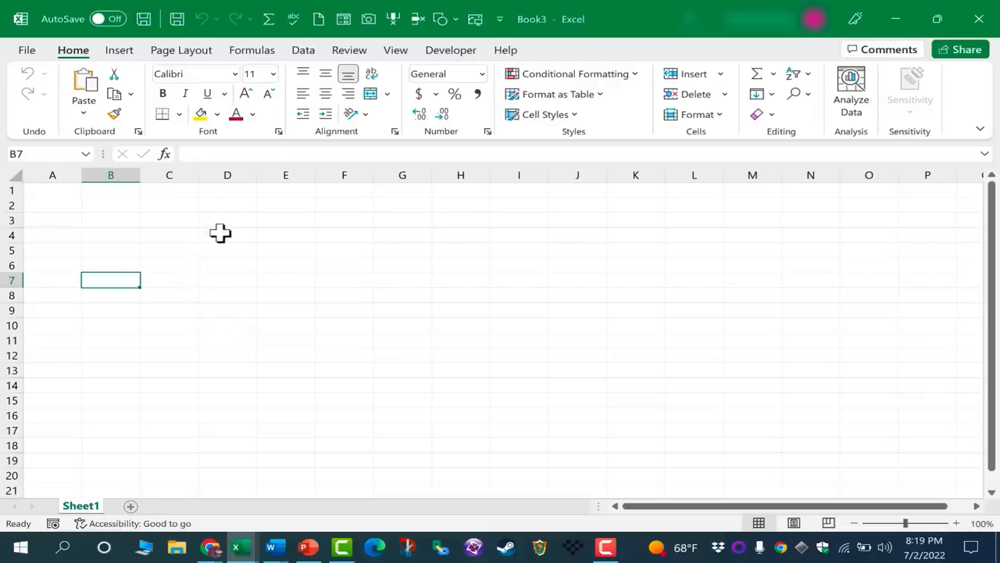
# Select the rectangular cell range from D4 to J14
pyautogui.moveTo(220, 233); pyautogui.dragTo(580, 391)
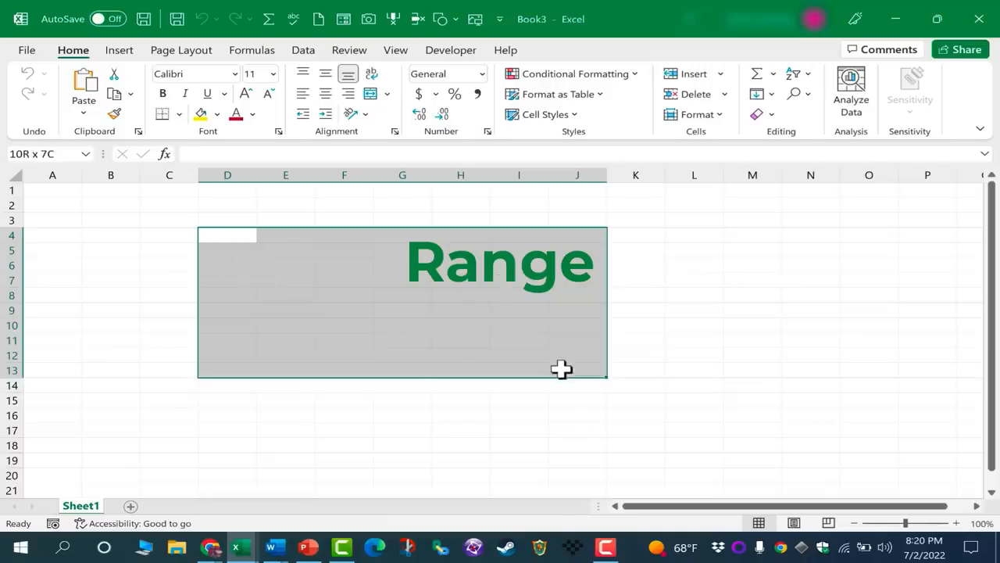
pyautogui.moveTo(563, 370); pyautogui.dragTo(565, 386)
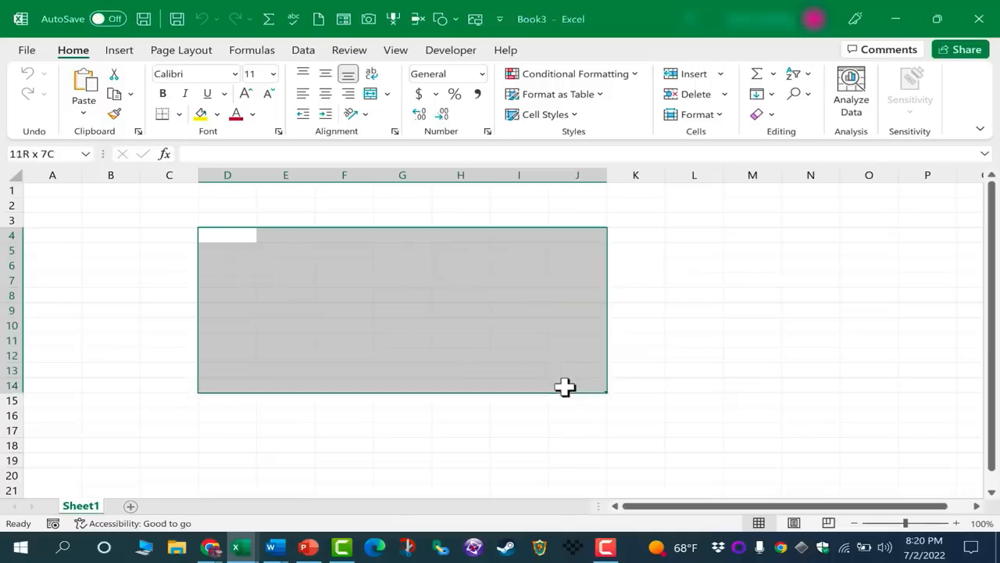
pyautogui.click(204, 236)
pyautogui.moveTo(242, 236); pyautogui.dragTo(574, 376)
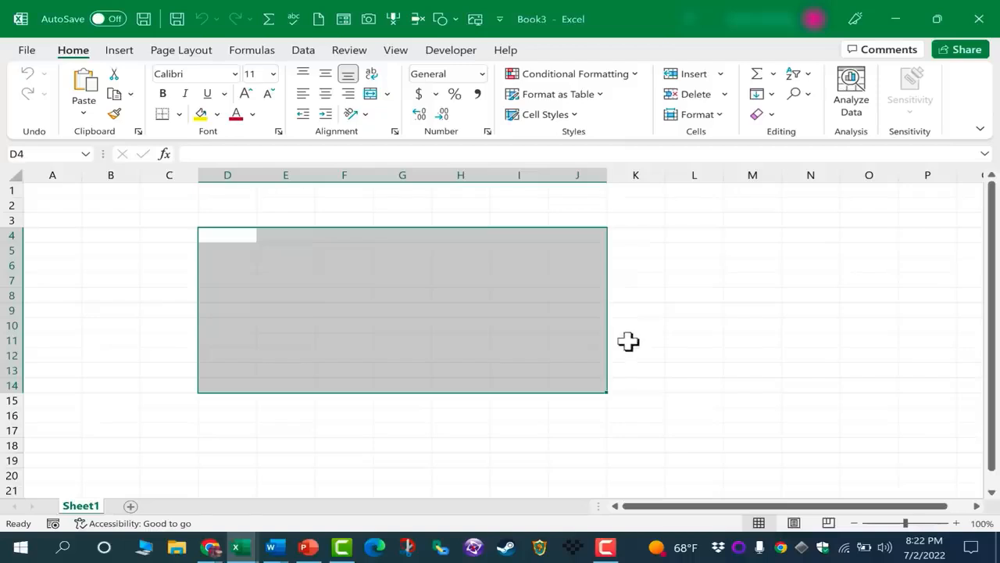
# Select column F, row 5, cells F5 and G6 and the range E5:L15 in turn, ending on cell D15
pyautogui.click(349, 172)
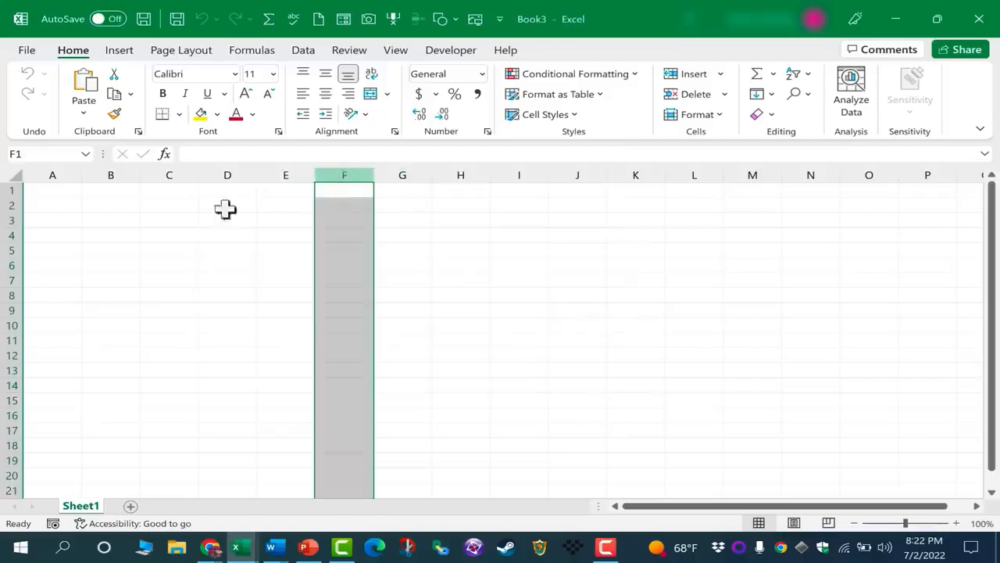
pyautogui.click(11, 249)
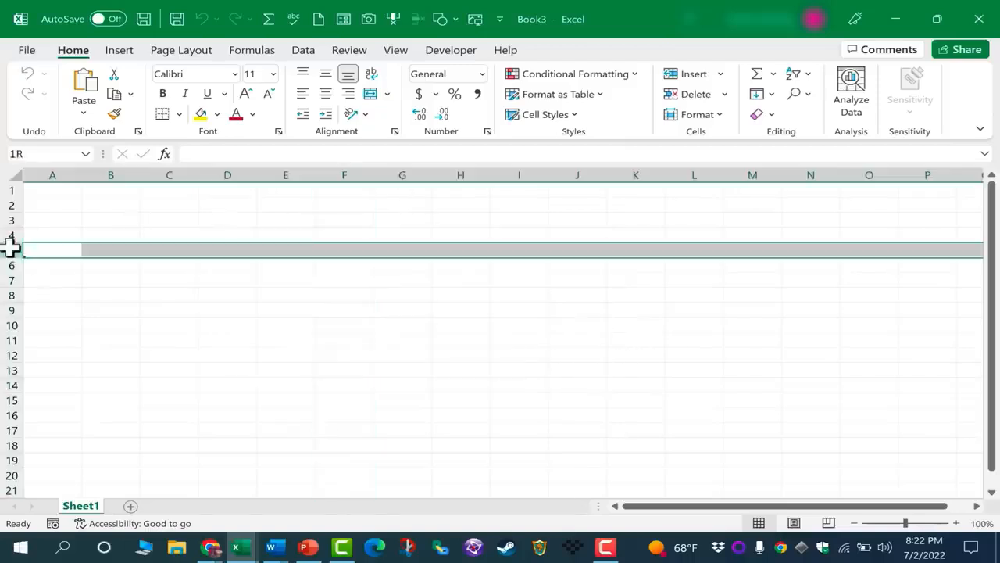
pyautogui.click(350, 252)
pyautogui.click(403, 266)
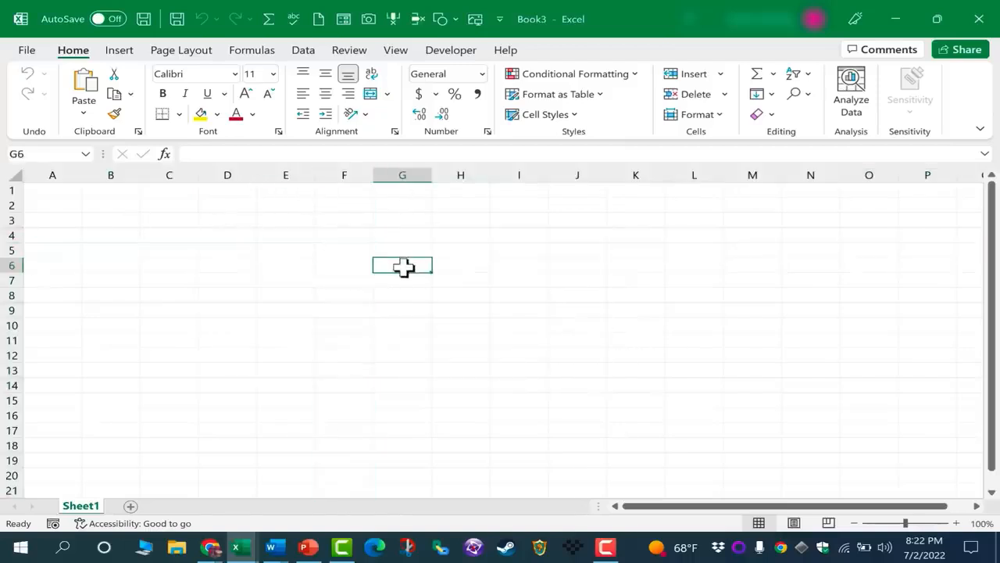
pyautogui.moveTo(282, 248); pyautogui.dragTo(716, 404)
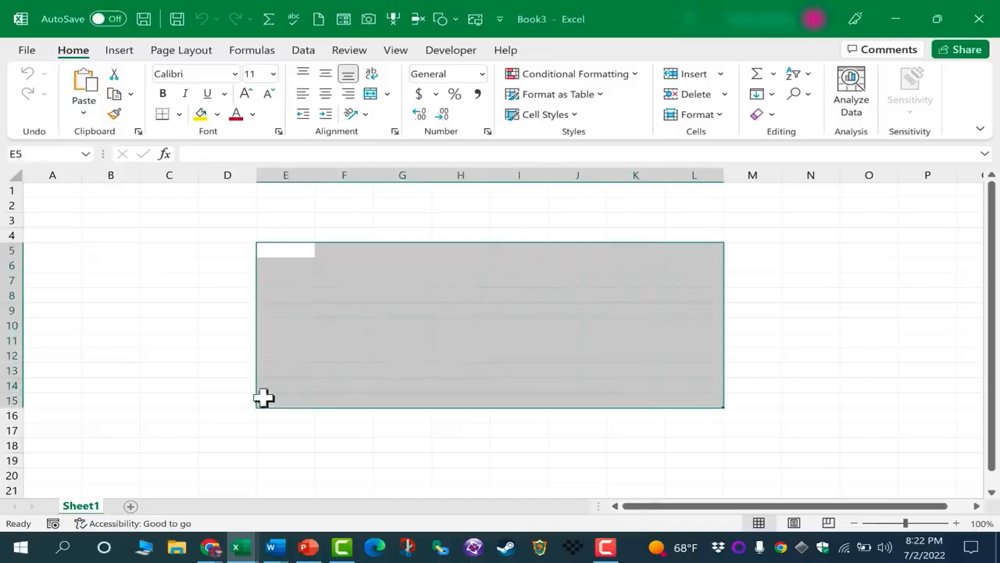
pyautogui.click(214, 404)
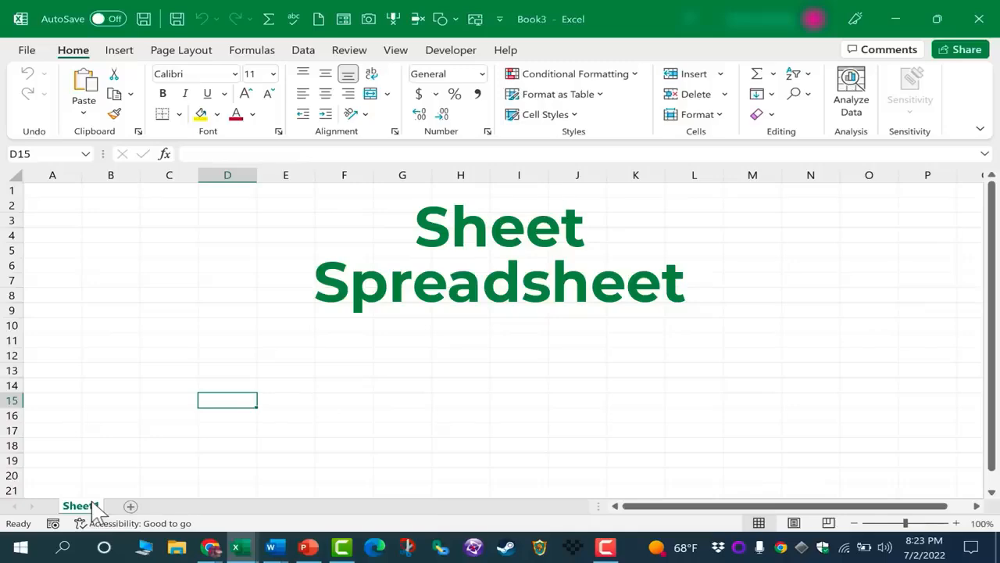
# Add two new worksheets to the workbook and switch between Sheet1 and Sheet2, ending on Sheet1
pyautogui.click(131, 507)
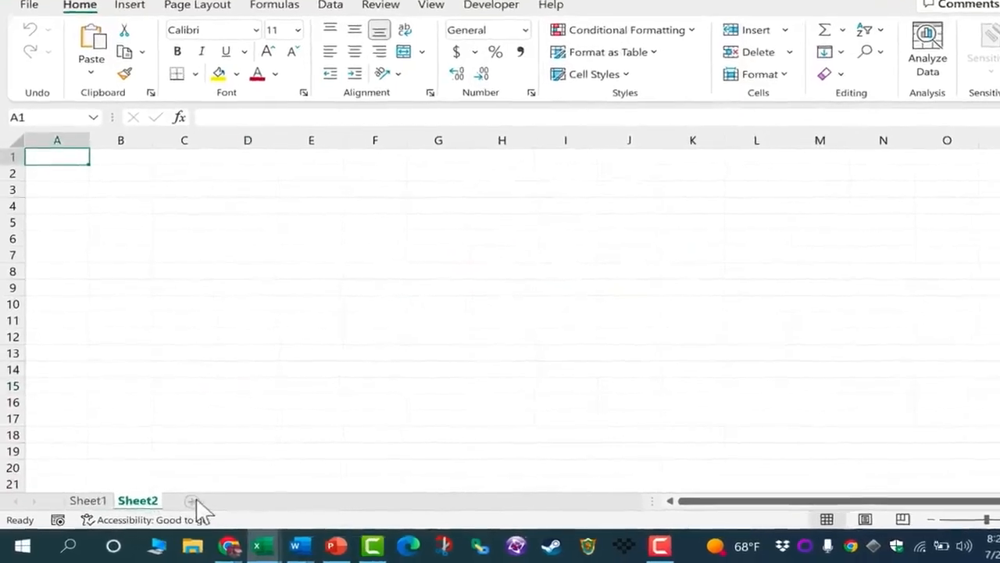
pyautogui.click(206, 496)
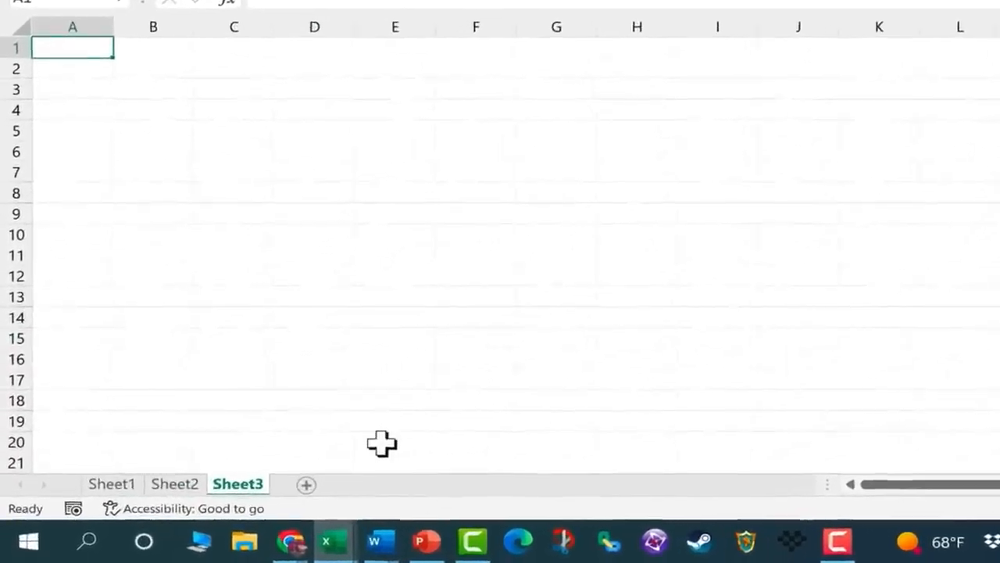
pyautogui.click(117, 482)
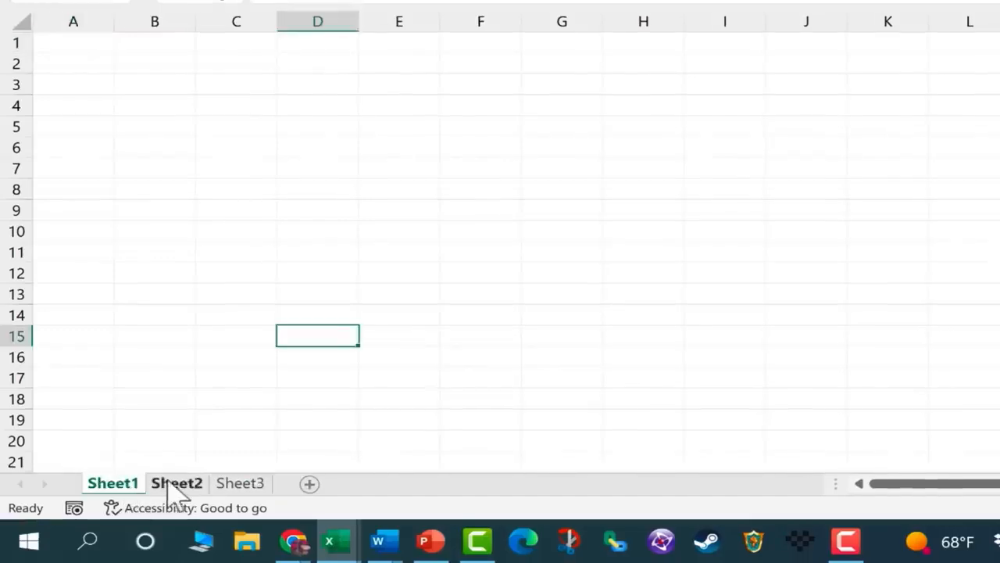
pyautogui.click(174, 484)
pyautogui.click(117, 483)
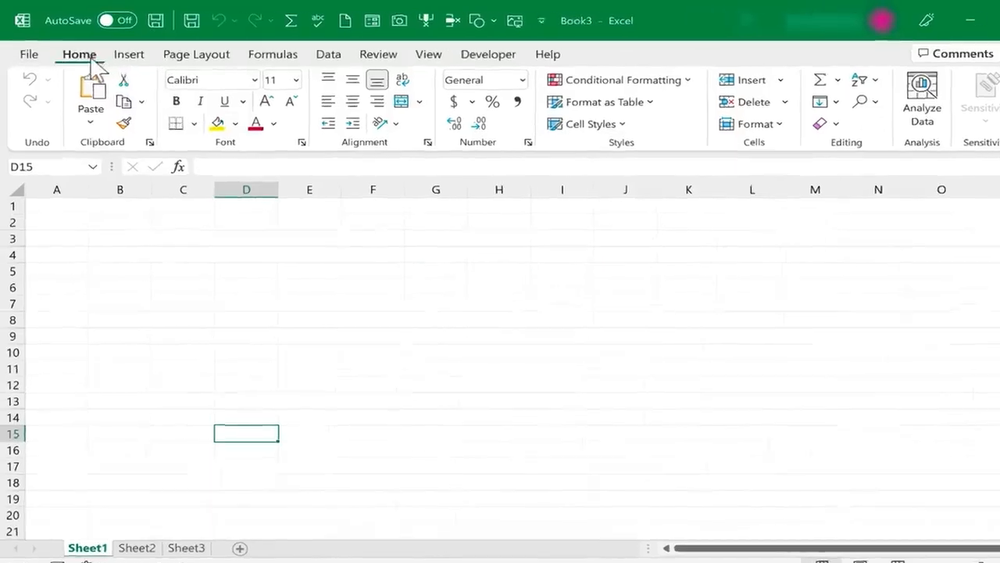
# Examine the ribbon commands for Insert, Page Layout, Data, Home, Formulas and View
pyautogui.click(130, 57)
pyautogui.click(210, 56)
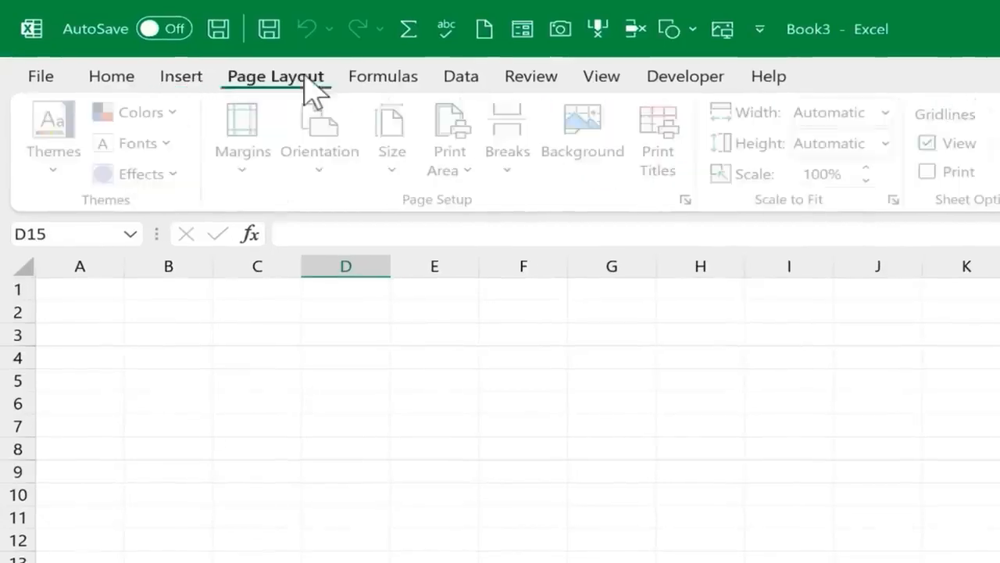
pyautogui.click(463, 75)
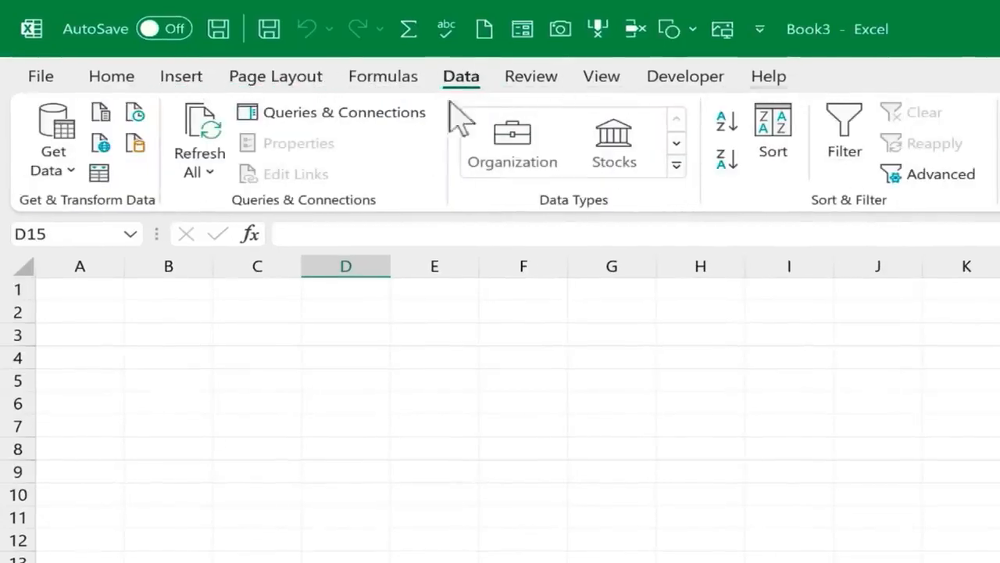
pyautogui.click(111, 78)
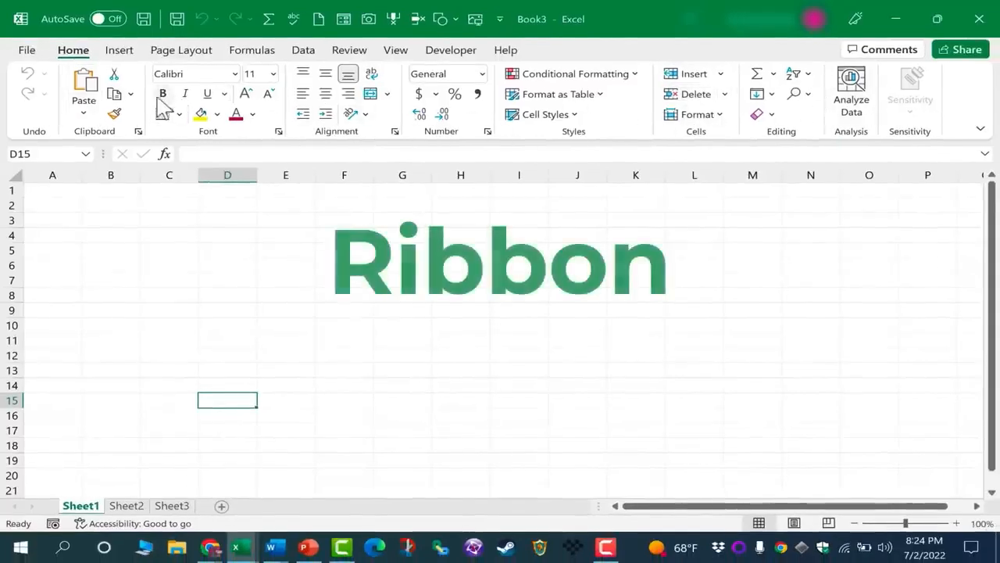
pyautogui.click(252, 51)
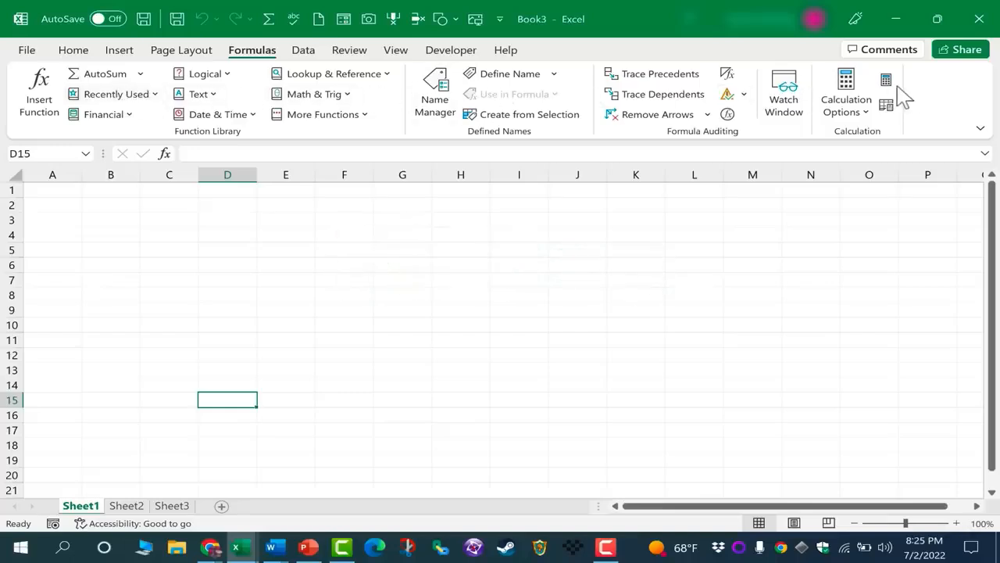
pyautogui.click(395, 51)
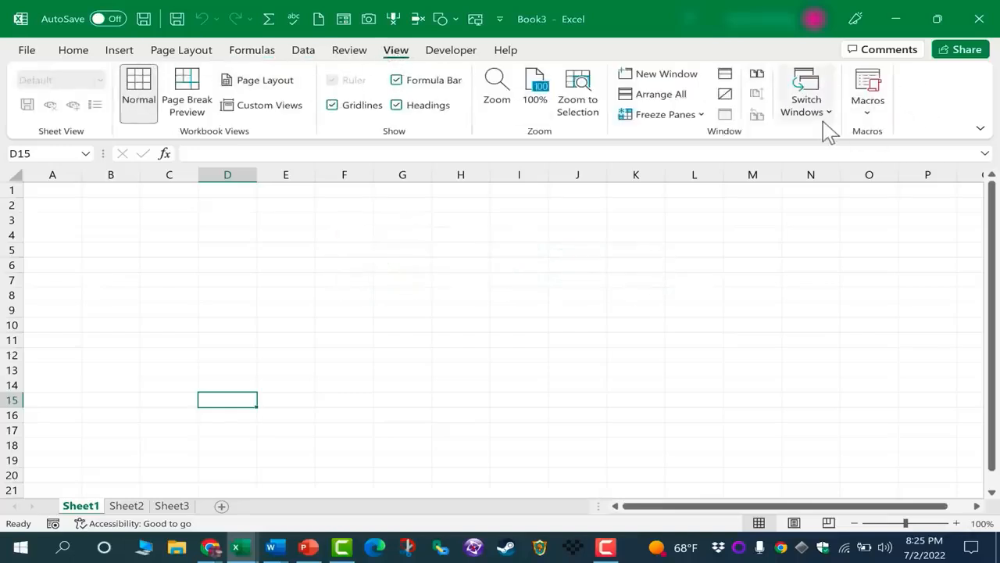
# Examine the alignment, border and fill settings in the Format Cells dialog, and close it without changes
pyautogui.click(124, 51)
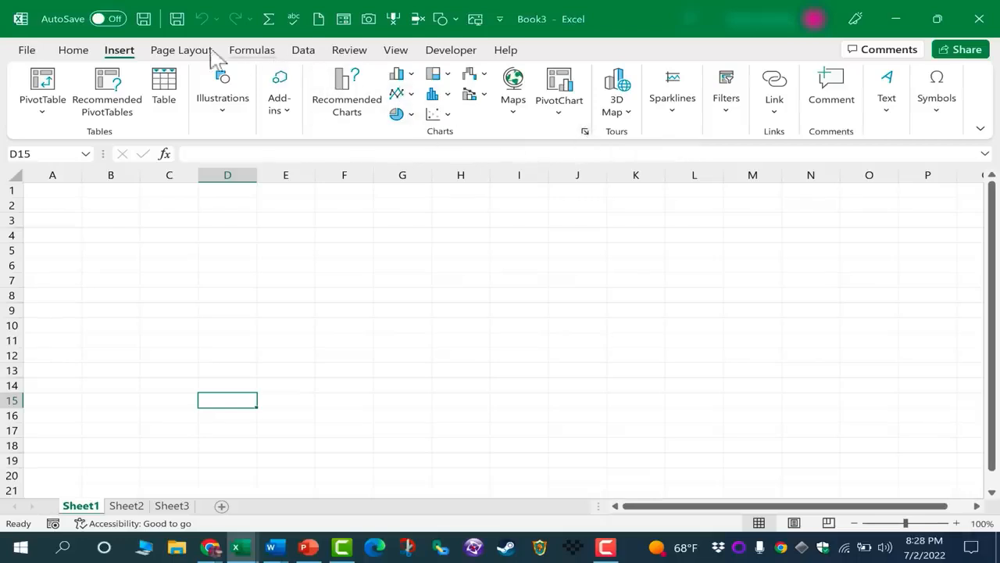
pyautogui.click(84, 54)
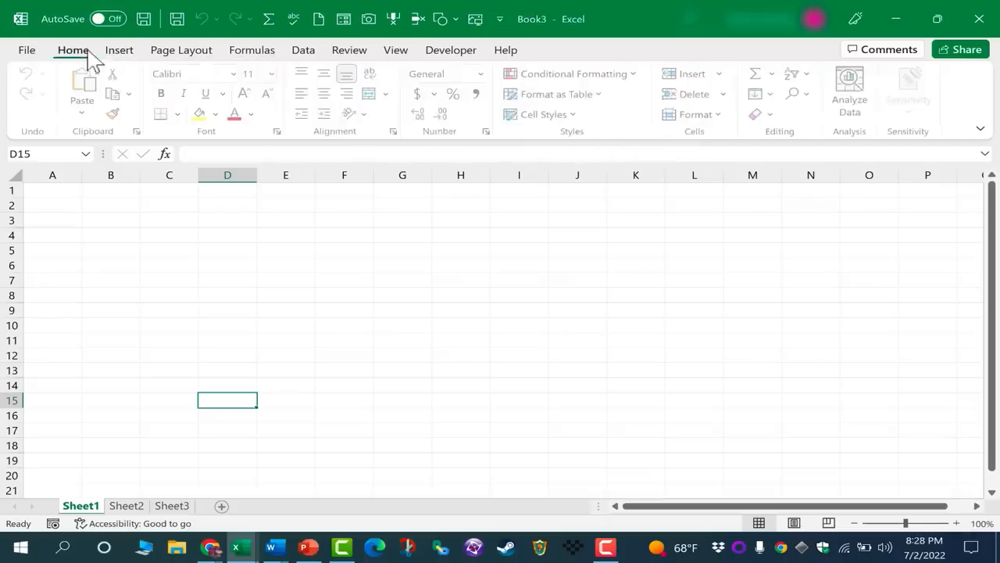
pyautogui.click(395, 132)
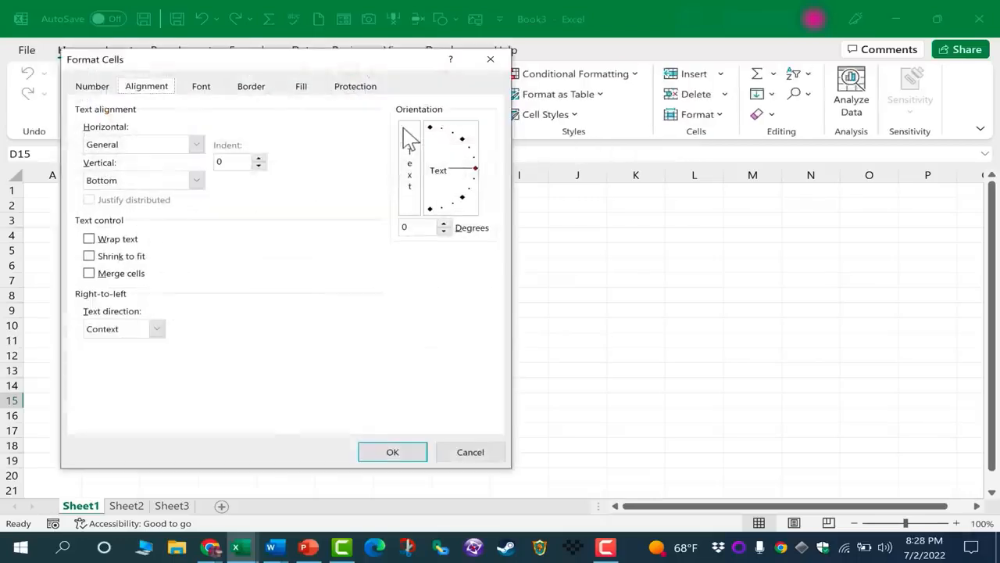
pyautogui.click(251, 86)
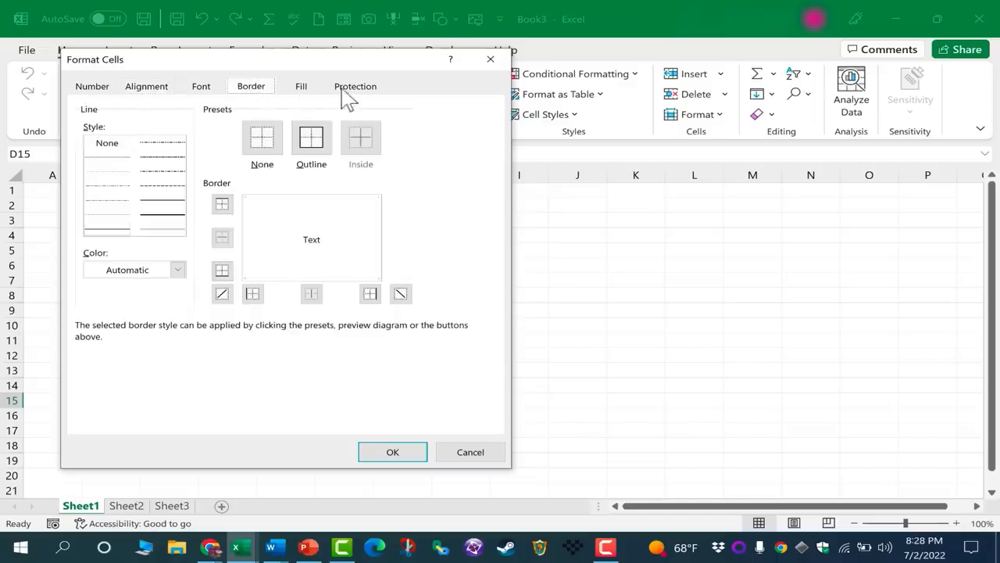
pyautogui.click(305, 89)
pyautogui.press('Escape')
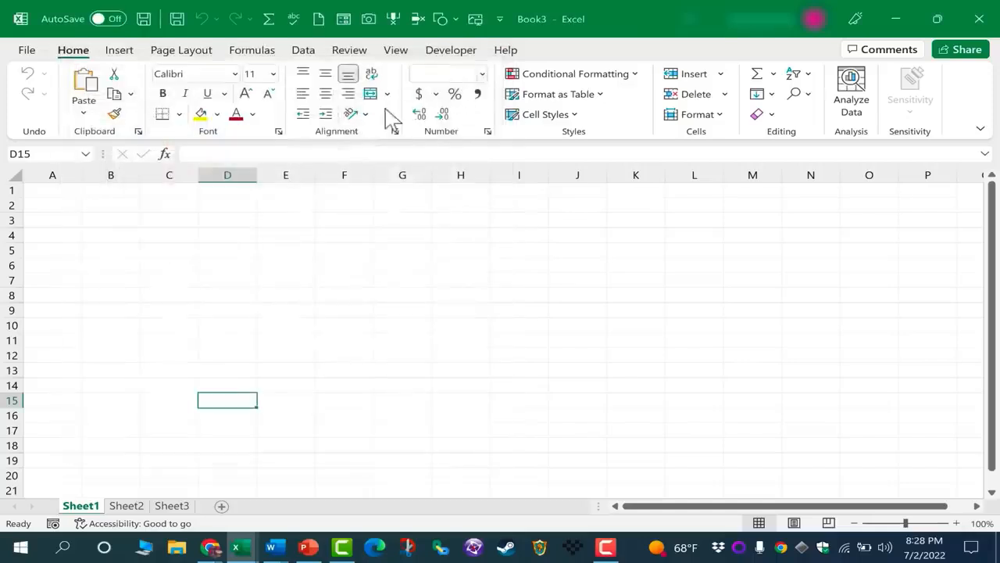
pyautogui.click(122, 53)
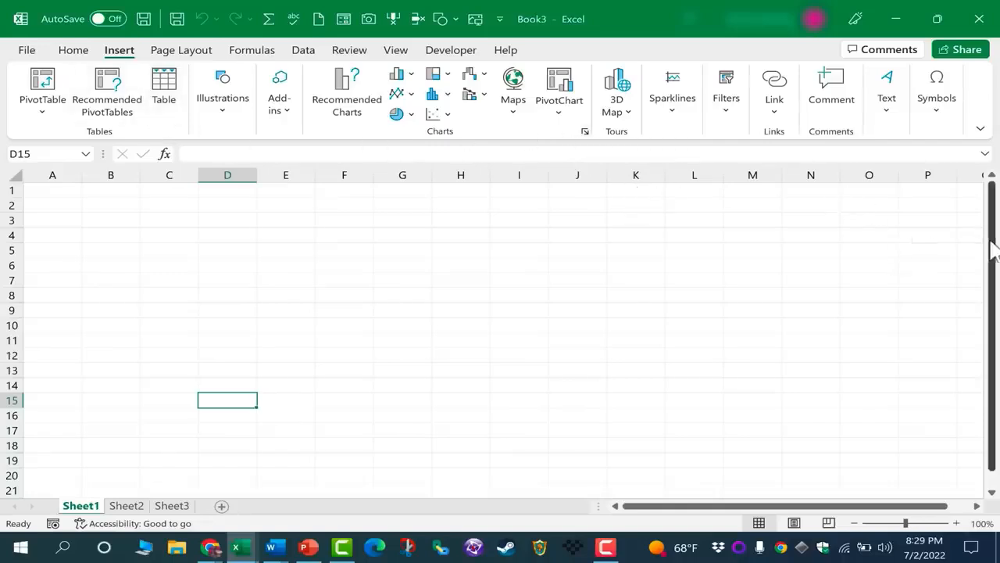
# Preview Sheet1 in Page Layout view and return it to Normal view
pyautogui.moveTo(993, 249); pyautogui.dragTo(878, 417)
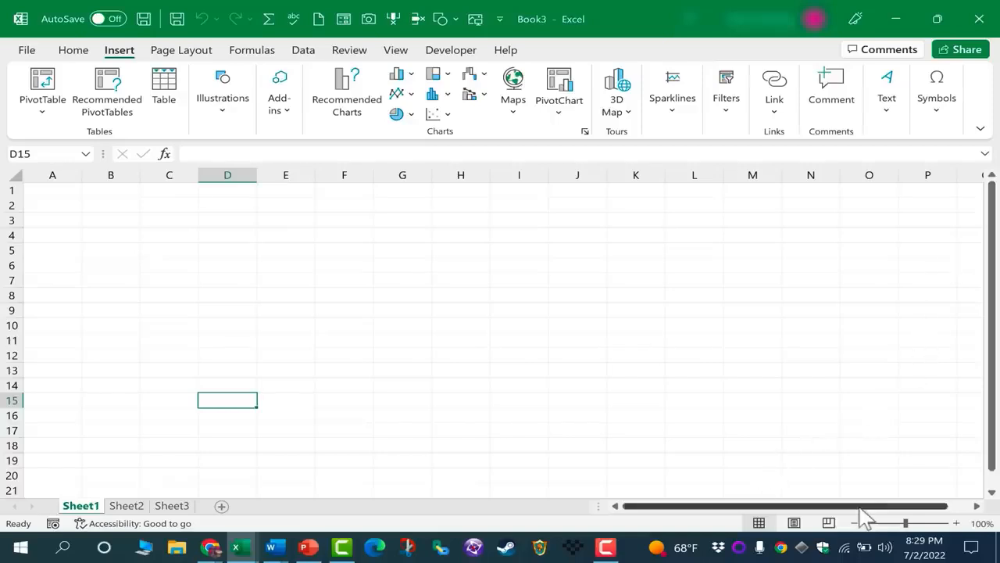
pyautogui.moveTo(860, 509); pyautogui.dragTo(909, 522)
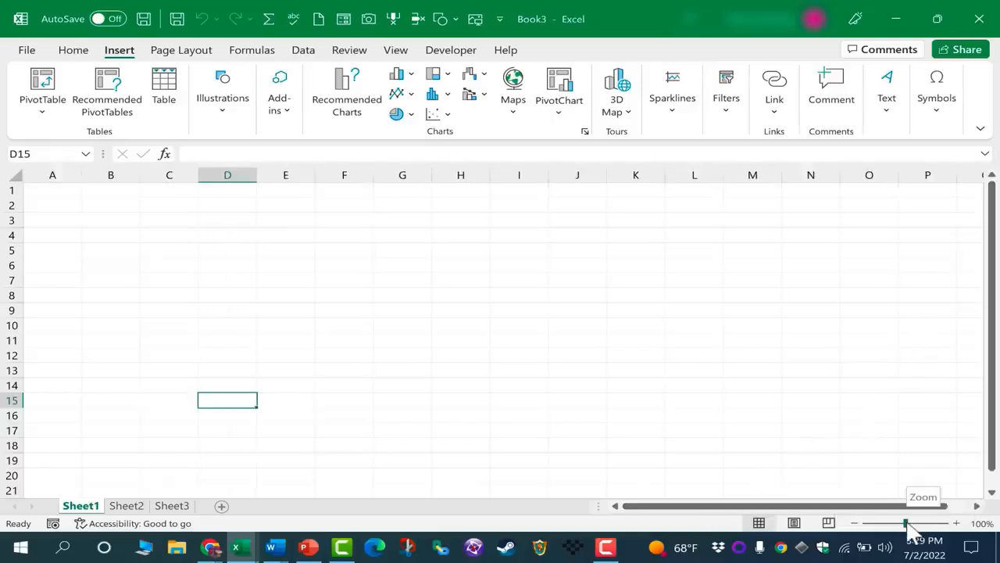
pyautogui.moveTo(907, 523)
pyautogui.mouseDown()
pyautogui.moveTo(924, 522)
pyautogui.moveTo(875, 523)
pyautogui.moveTo(927, 519)
pyautogui.moveTo(889, 523)
pyautogui.moveTo(909, 523)
pyautogui.mouseUp()
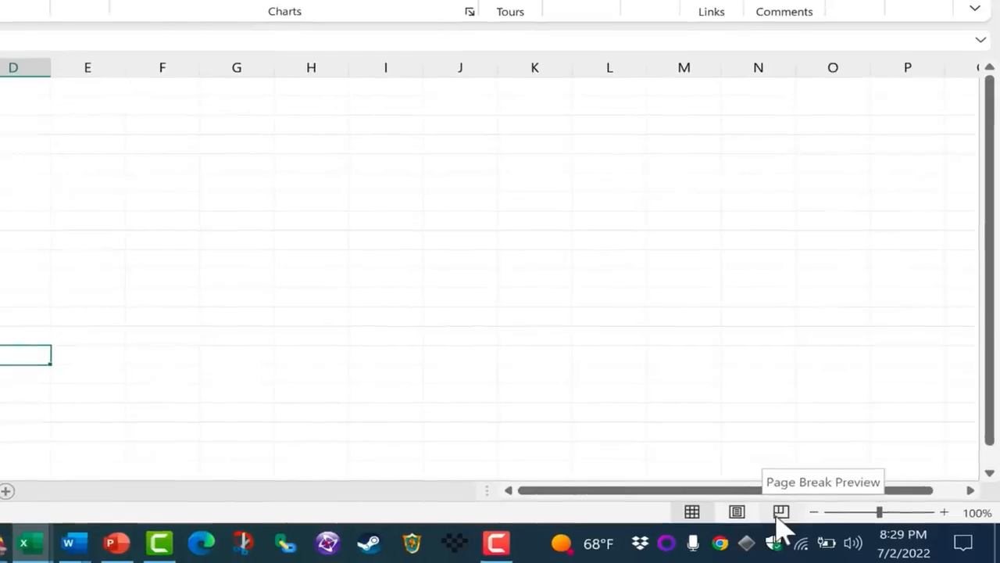
pyautogui.click(739, 514)
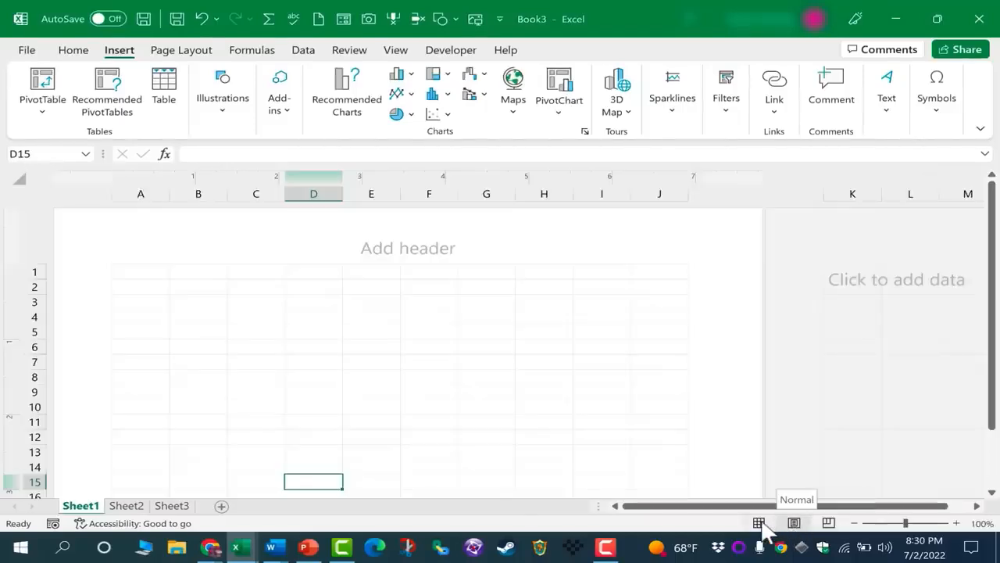
pyautogui.click(759, 523)
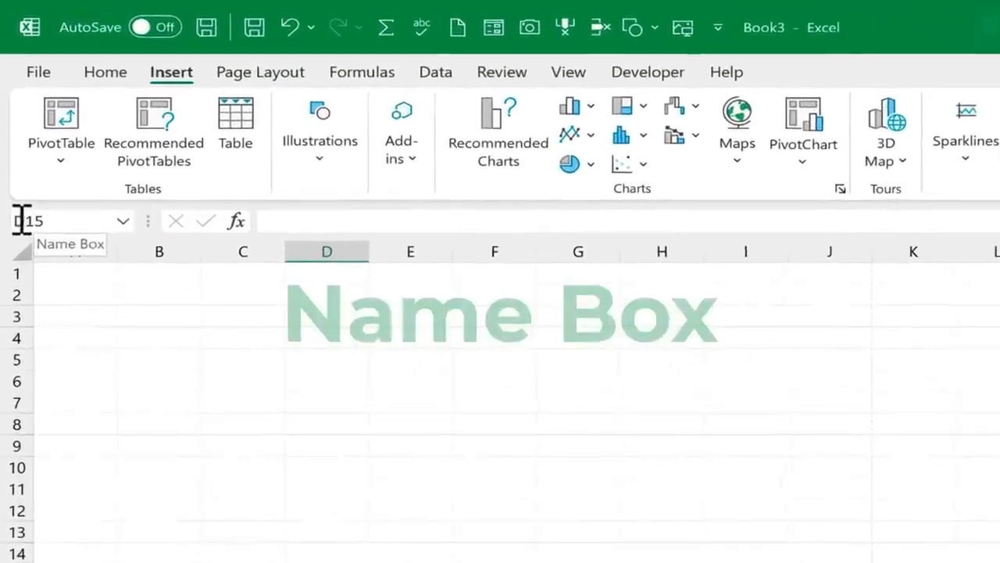
# Select cell F4, move the selection to E3, and place the cursor in the formula bar before showing the Home commands
pyautogui.click(510, 336)
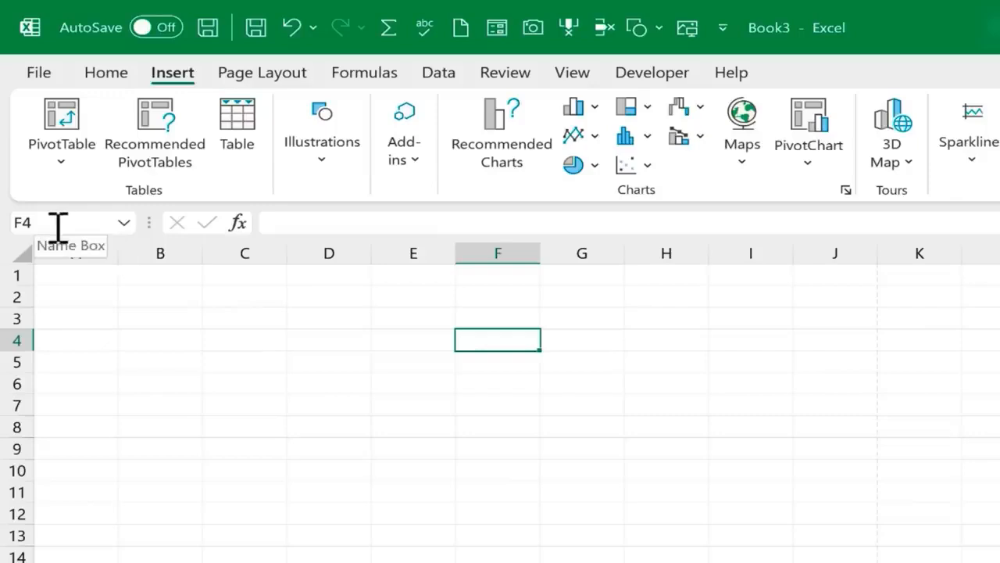
pyautogui.press('Up')
pyautogui.press('Left')
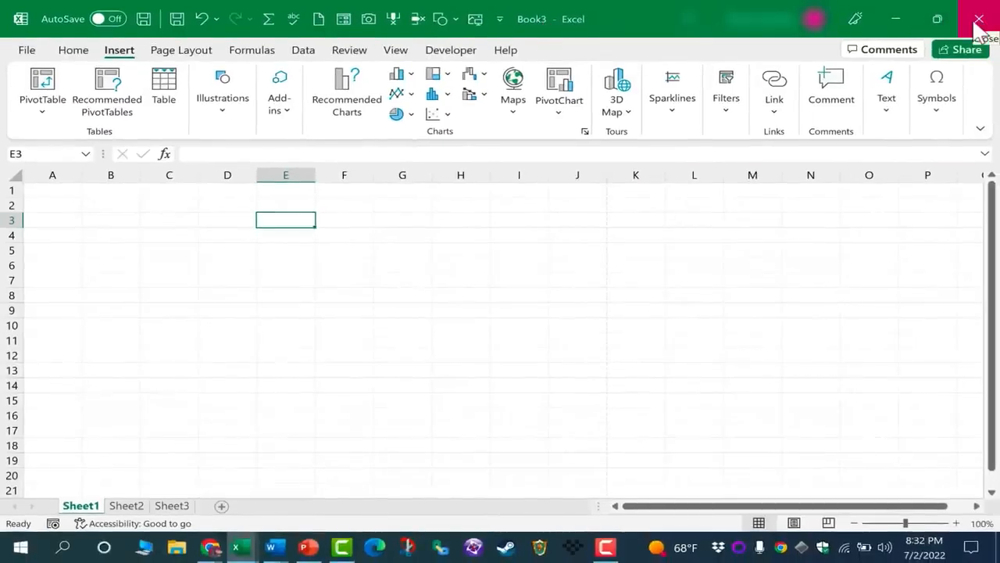
pyautogui.click(226, 154)
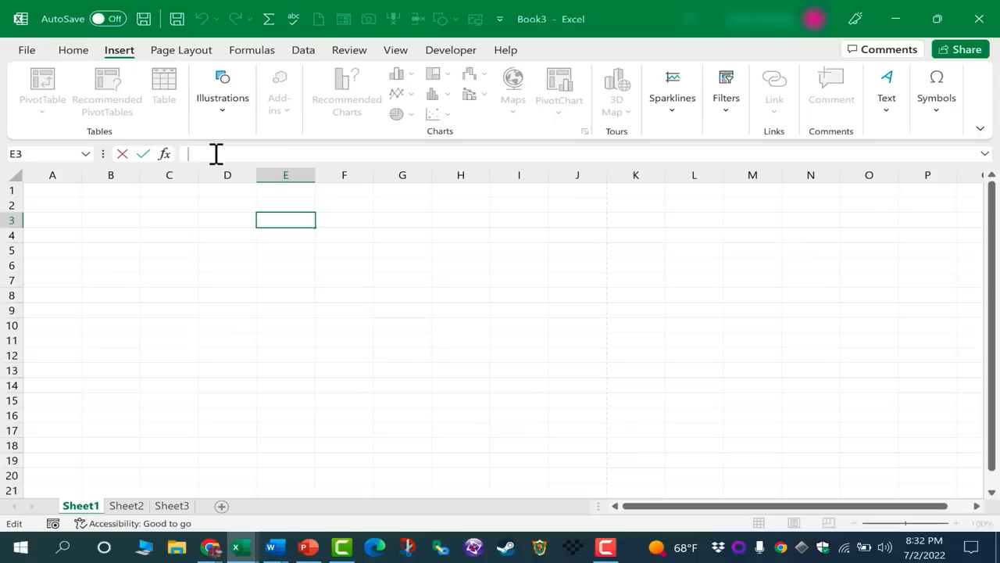
pyautogui.click(75, 50)
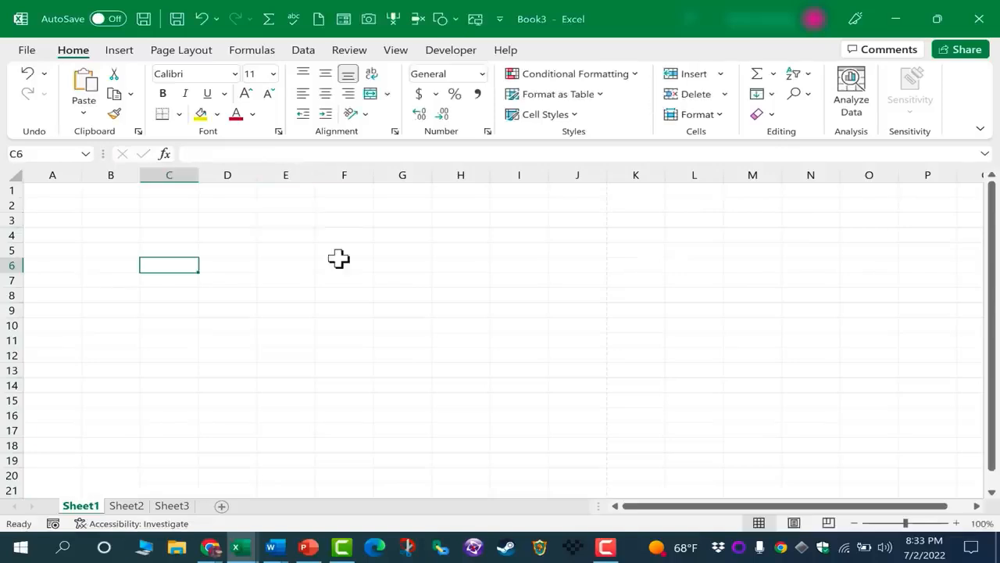
# Save the workbook in the Documents folder as an Excel Workbook named "Excel for Beginners - Complete Course"
pyautogui.click(28, 50)
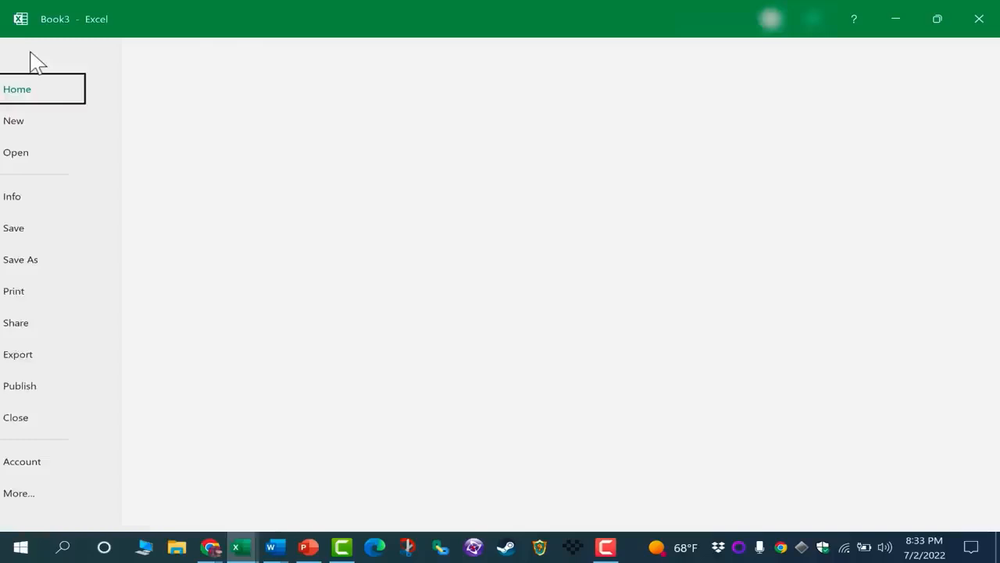
pyautogui.click(57, 263)
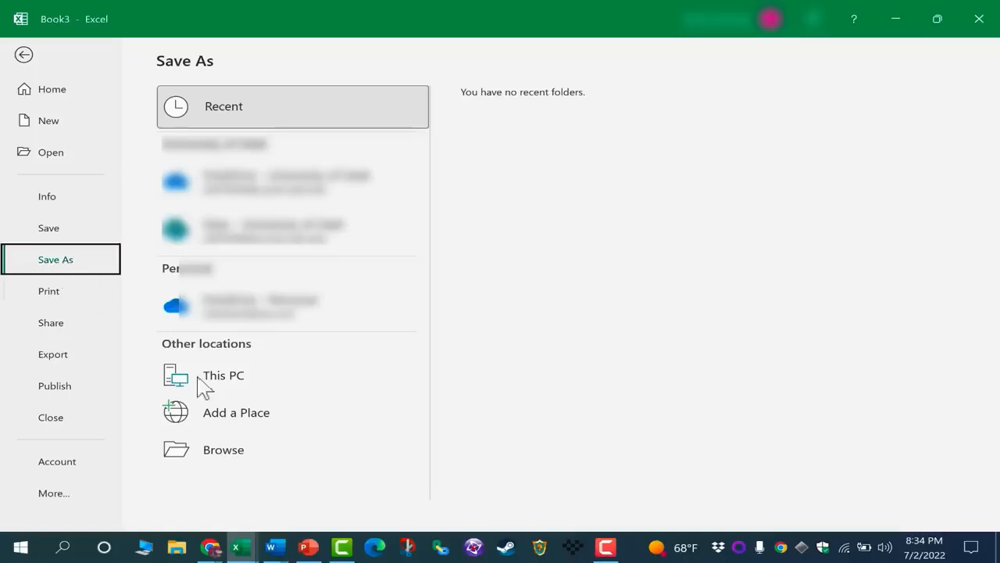
pyautogui.click(223, 453)
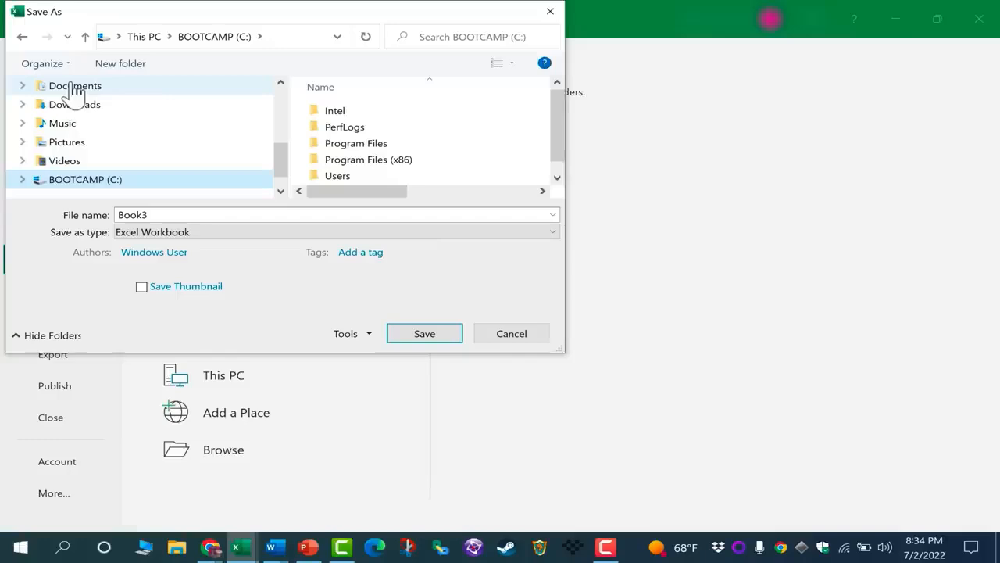
pyautogui.click(69, 90)
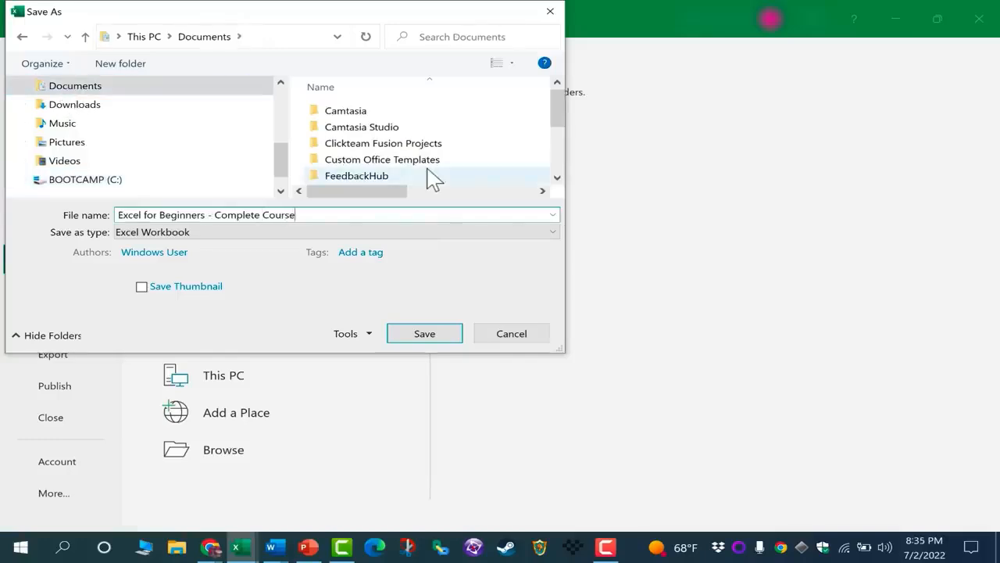
pyautogui.click(432, 336)
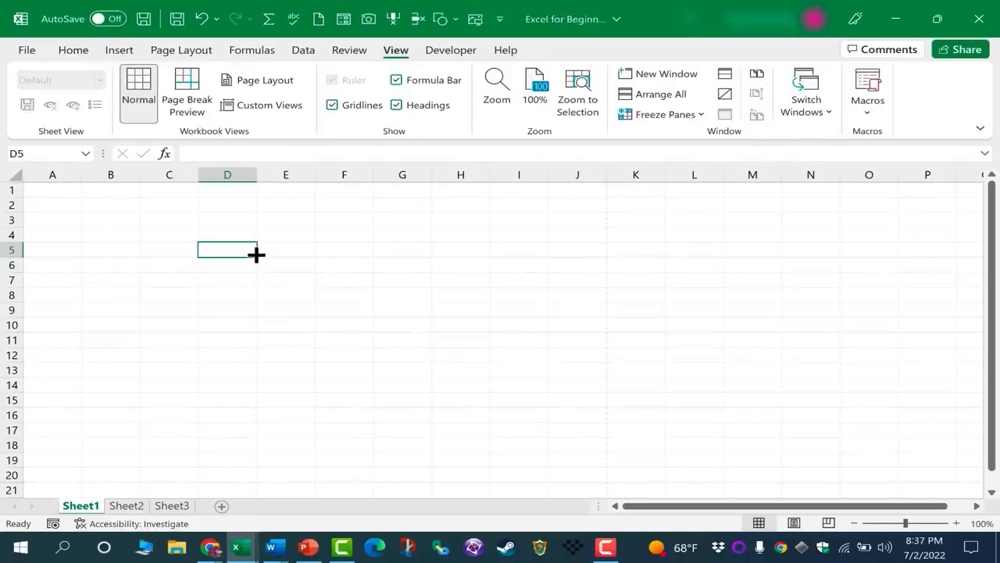
# Enter the numbers 1, 2, 3 and 4 in cells A1 through A4 of Sheet1
pyautogui.click(301, 265)
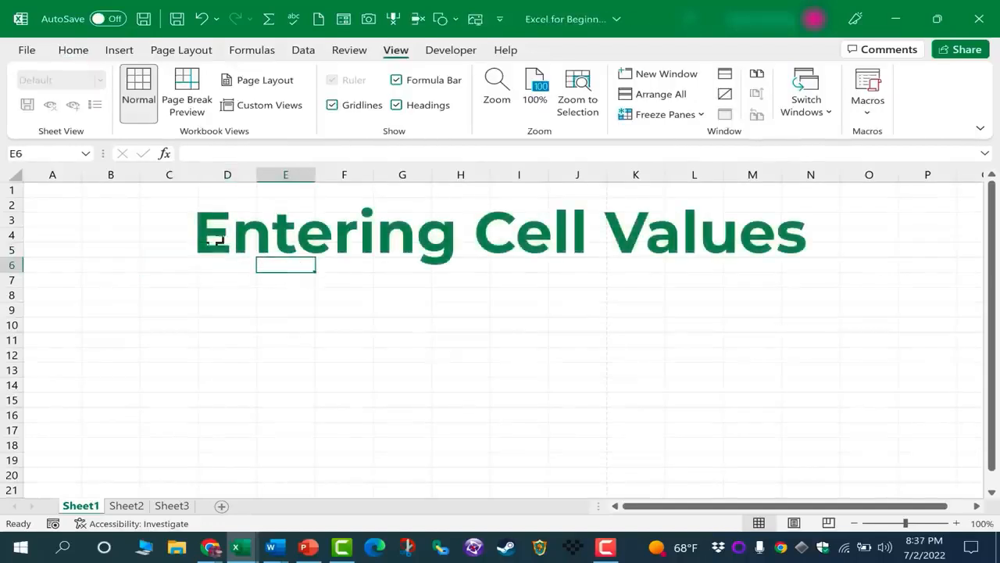
pyautogui.click(412, 327)
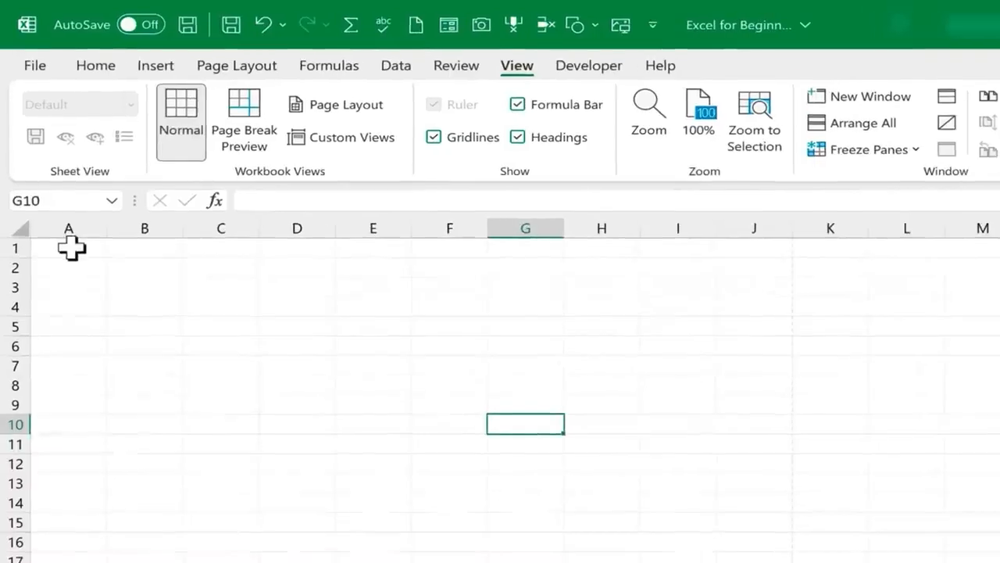
pyautogui.click(70, 247)
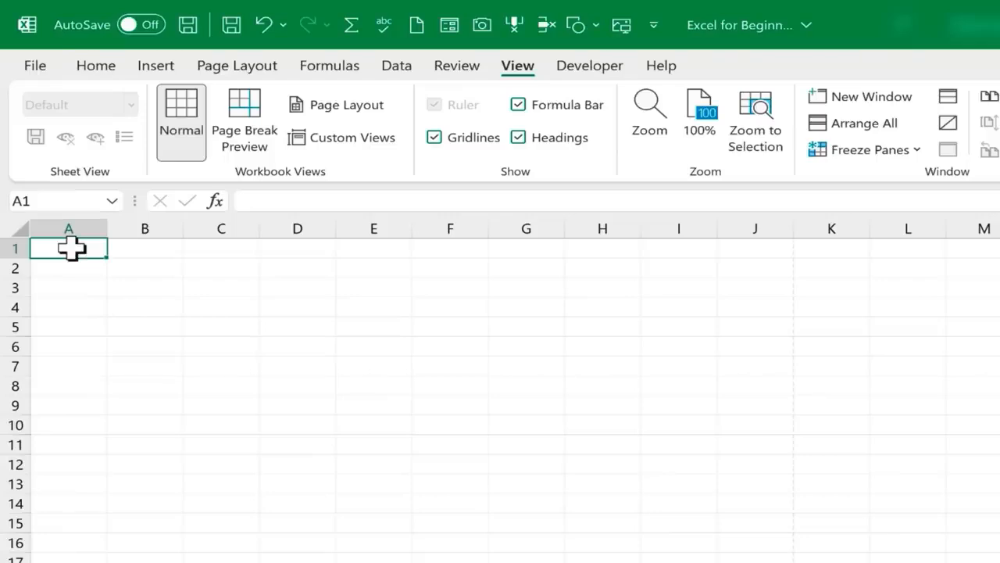
pyautogui.write('1')
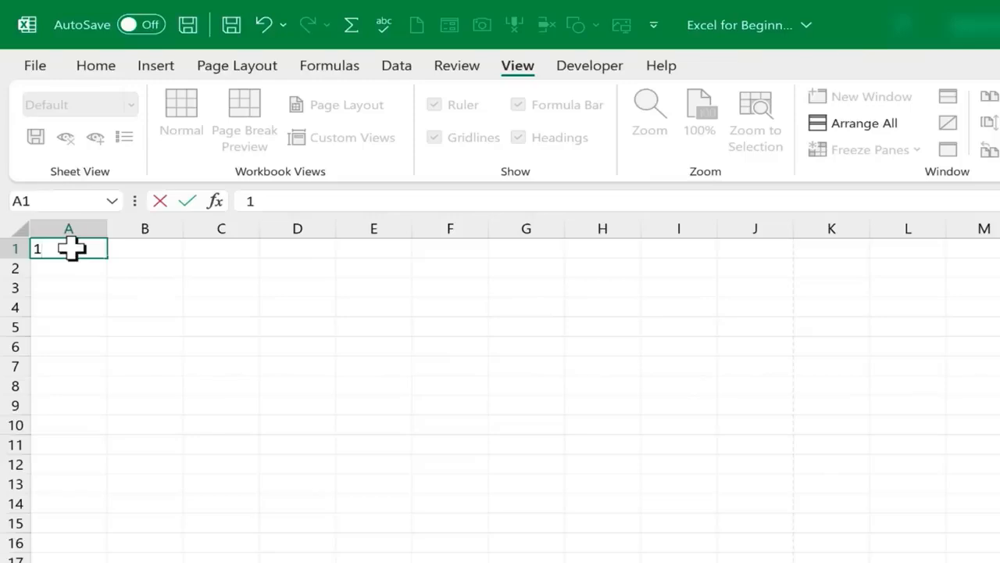
pyautogui.press('Return')
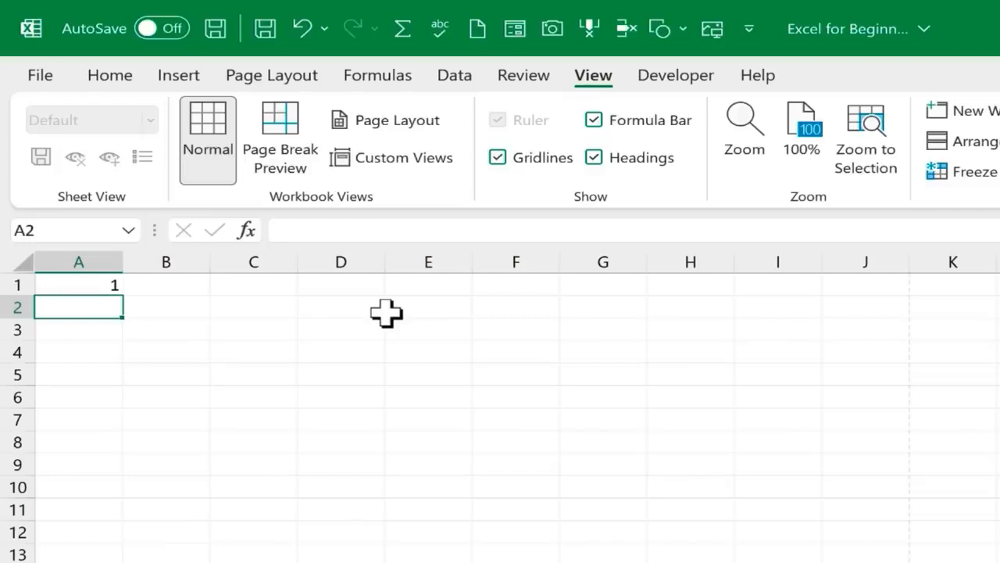
pyautogui.write('2')
pyautogui.press('Return')
pyautogui.write('3')
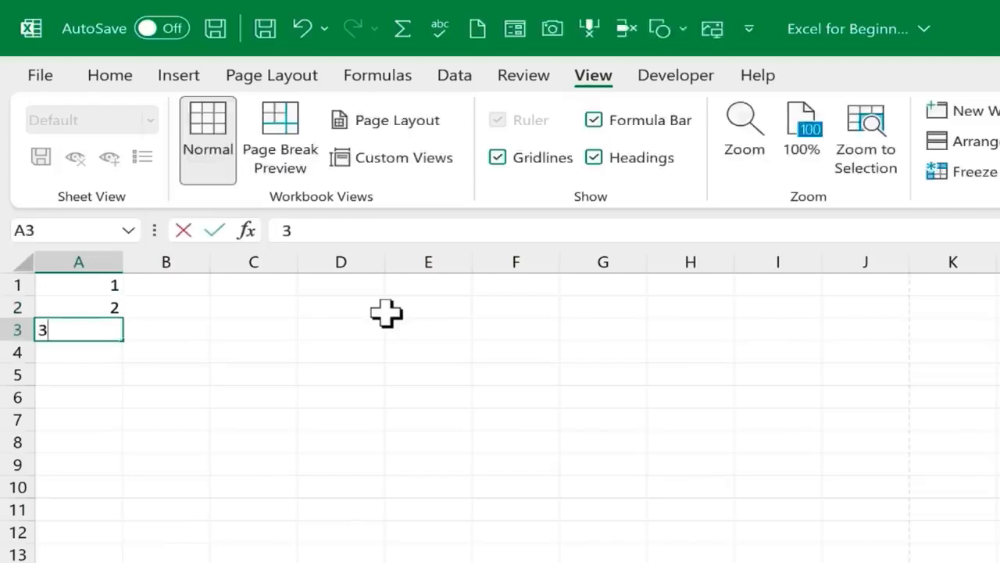
pyautogui.press('Return')
pyautogui.write('4')
pyautogui.press('Return')
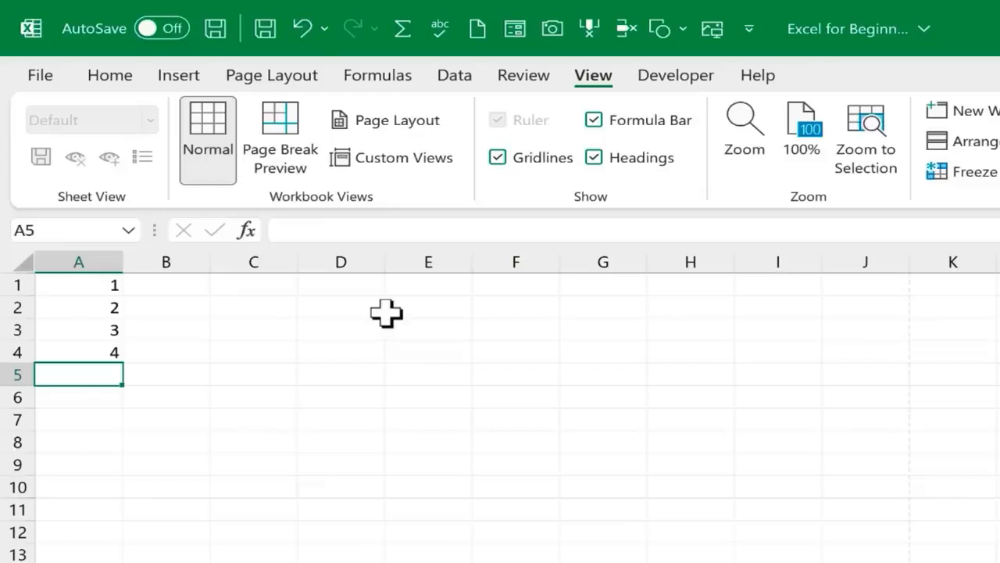
# Extend the number series in cells A1 through A4 down column A to row 70 with AutoFill
pyautogui.hotkey('ctrl', 'z')
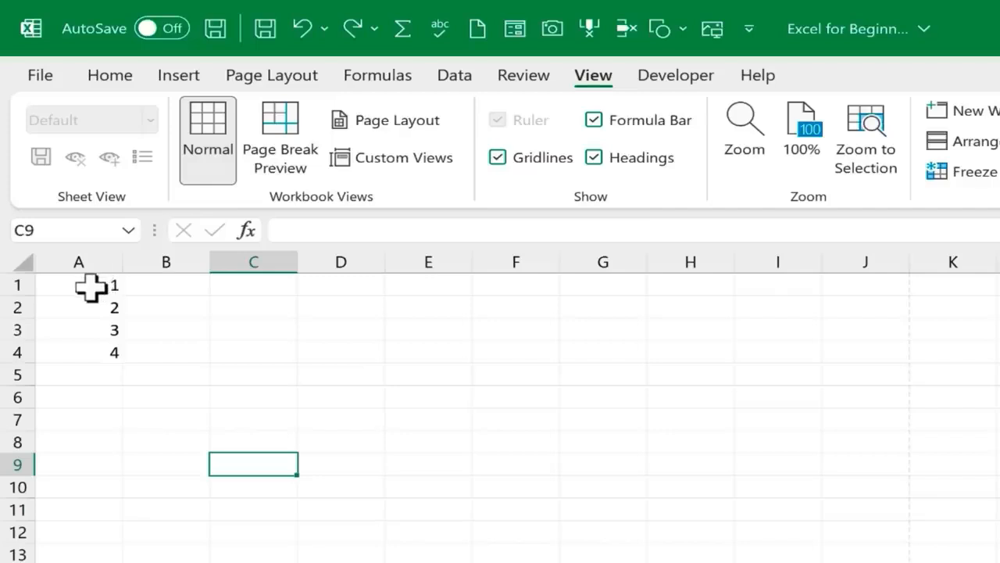
pyautogui.moveTo(91, 286); pyautogui.dragTo(100, 350)
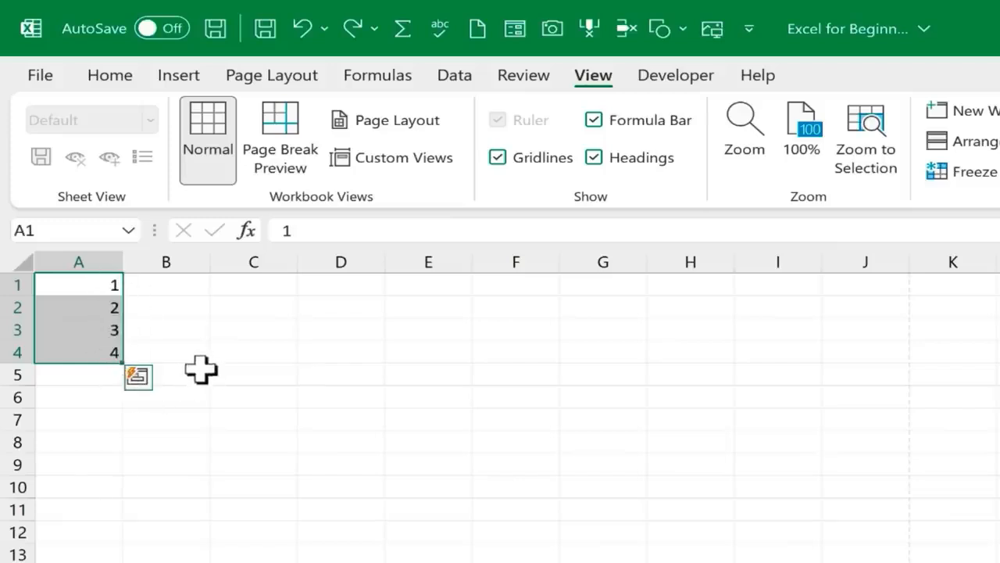
pyautogui.click(163, 347)
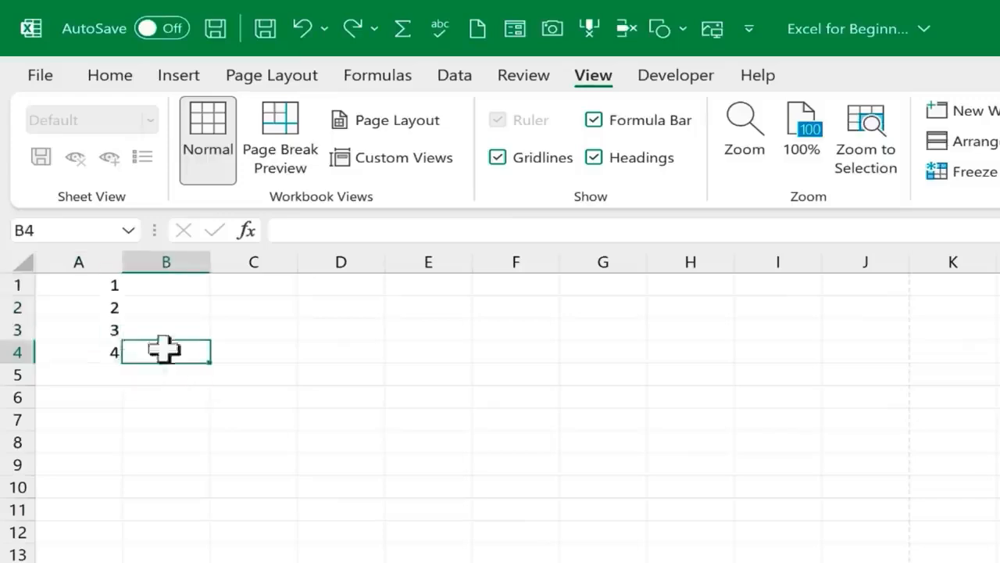
pyautogui.click(90, 284)
pyautogui.moveTo(93, 307); pyautogui.dragTo(98, 342)
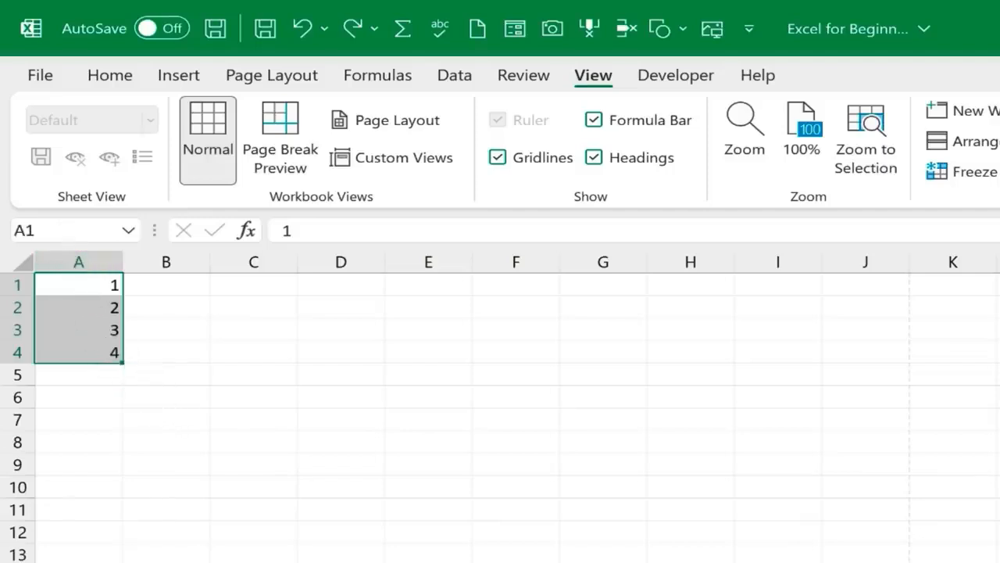
pyautogui.scroll(4, 500, 406)
pyautogui.scroll(2, 201, 386)
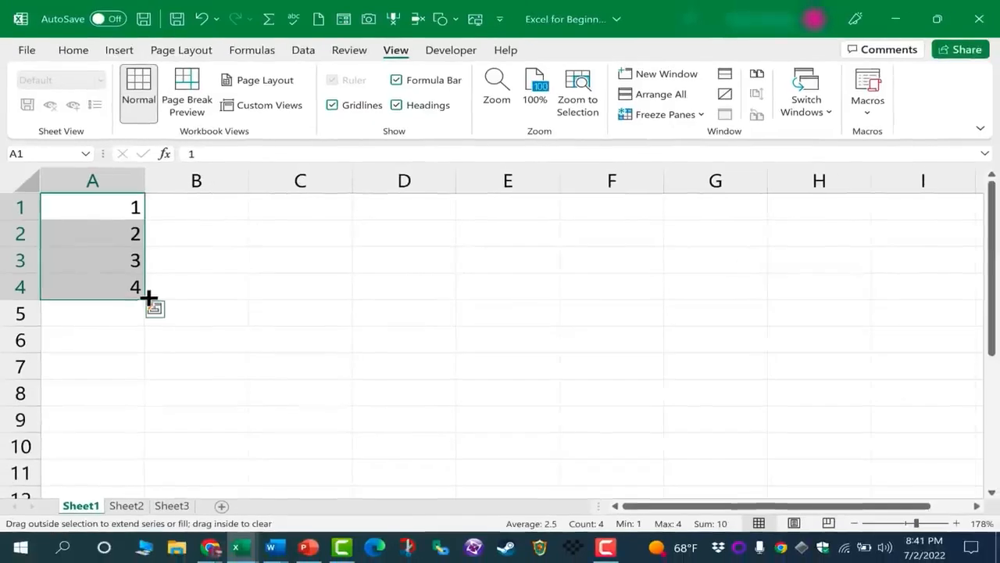
pyautogui.moveTo(148, 297); pyautogui.dragTo(144, 410)
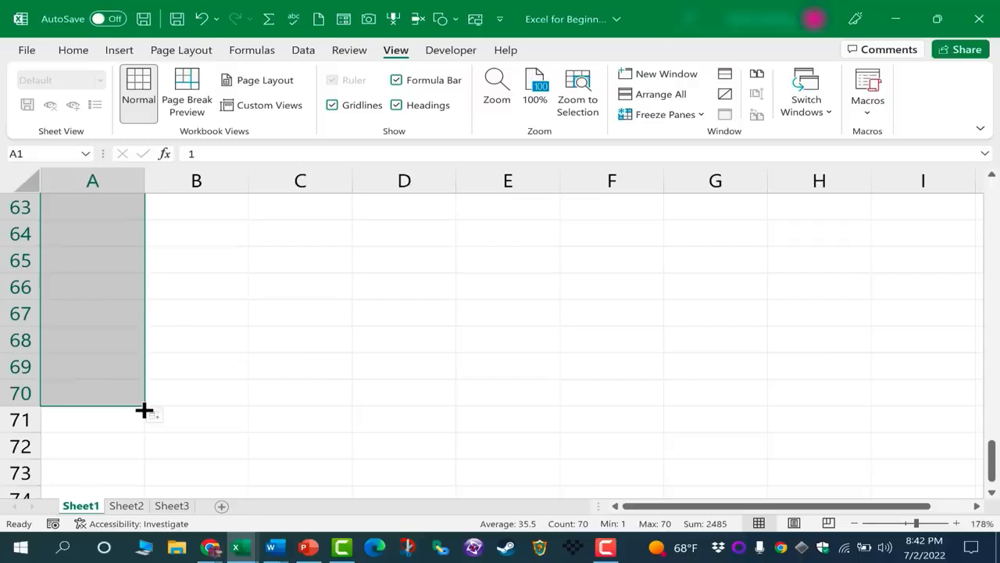
pyautogui.scroll(4, 167, 389)
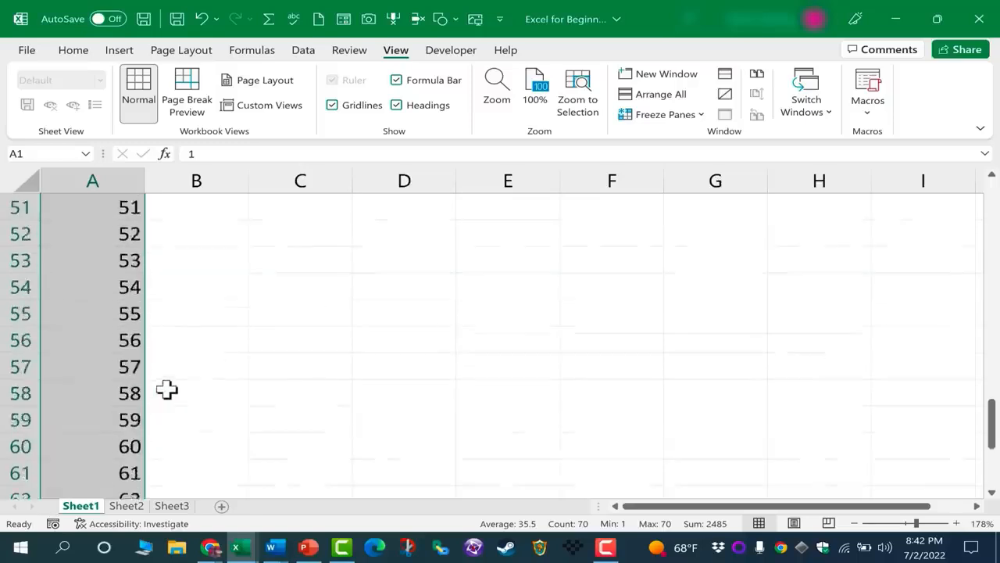
pyautogui.scroll(17, 166, 389)
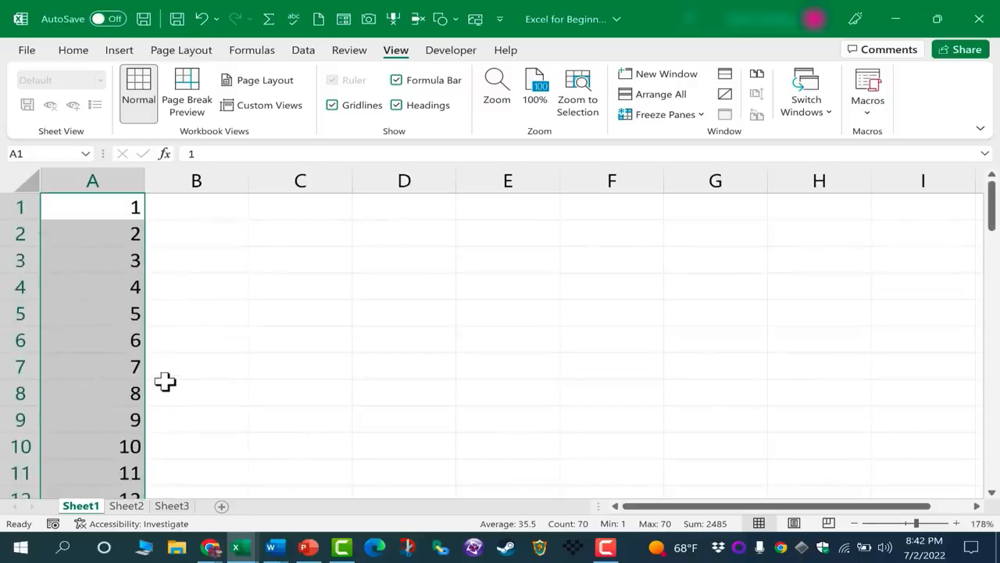
# Enter three first names in cells B1 through B3, beside the first numbers in column A
pyautogui.click(213, 204)
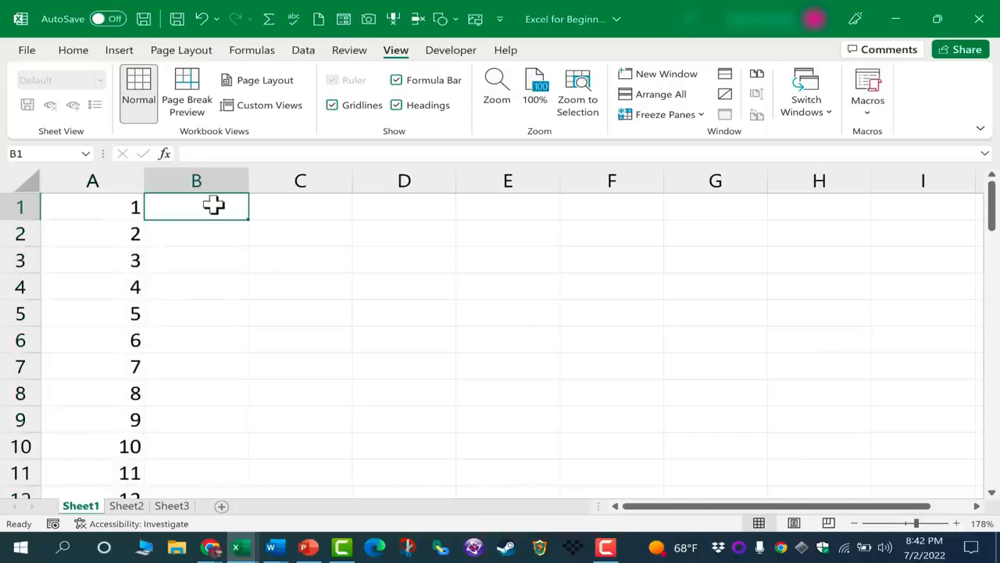
pyautogui.write('Julia')
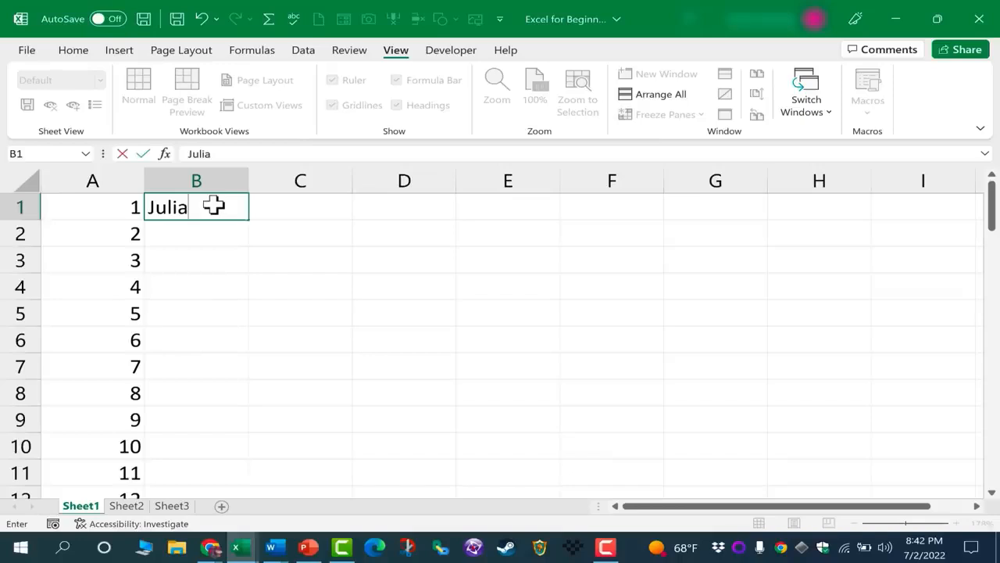
pyautogui.press('Return')
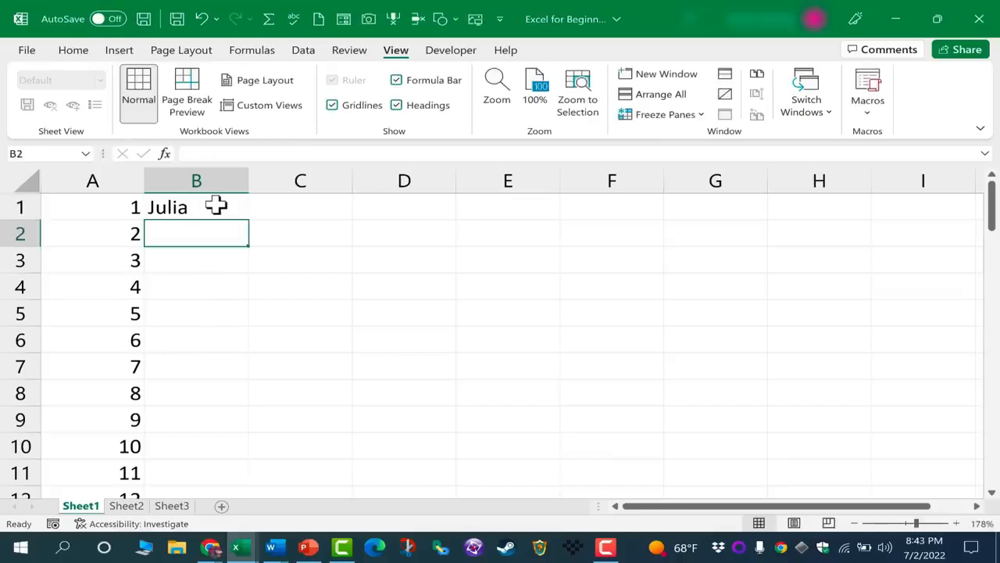
pyautogui.write('Jams')
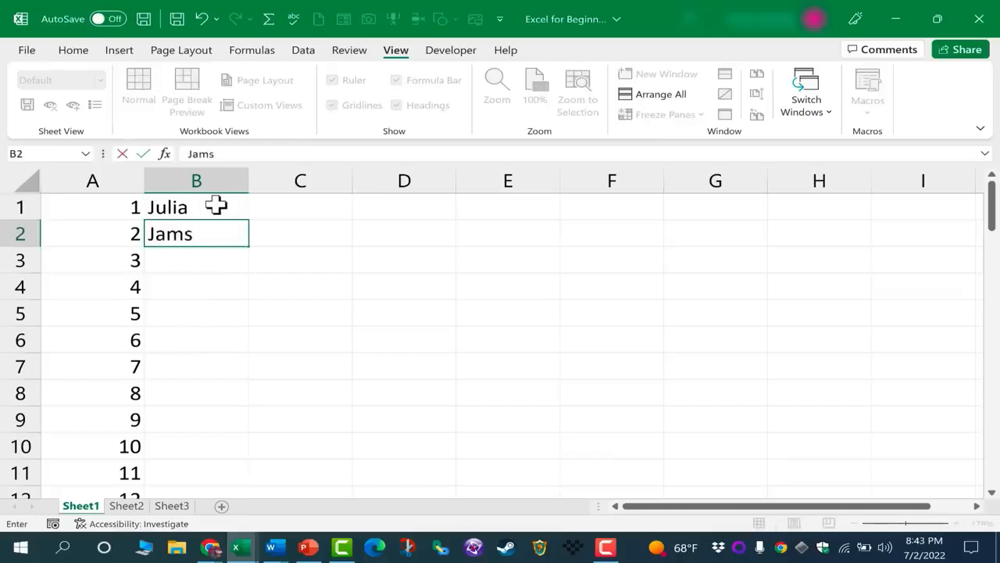
pyautogui.press('Return')
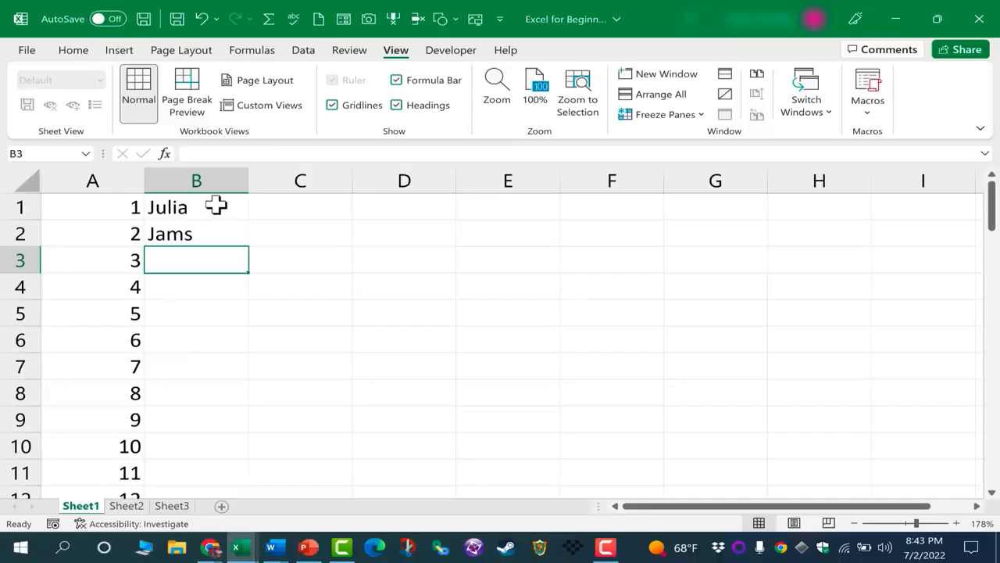
pyautogui.write('Amelia')
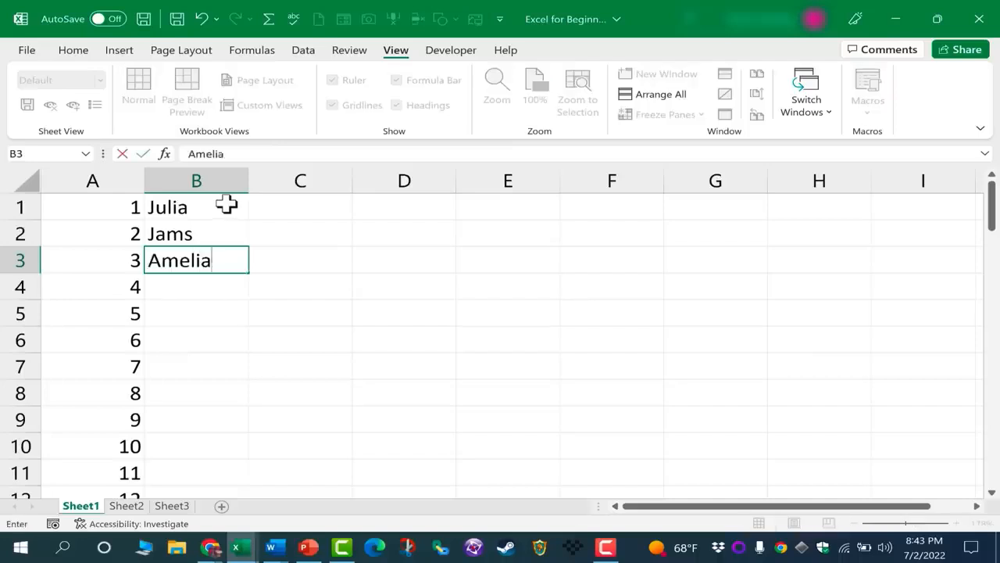
pyautogui.press('Return')
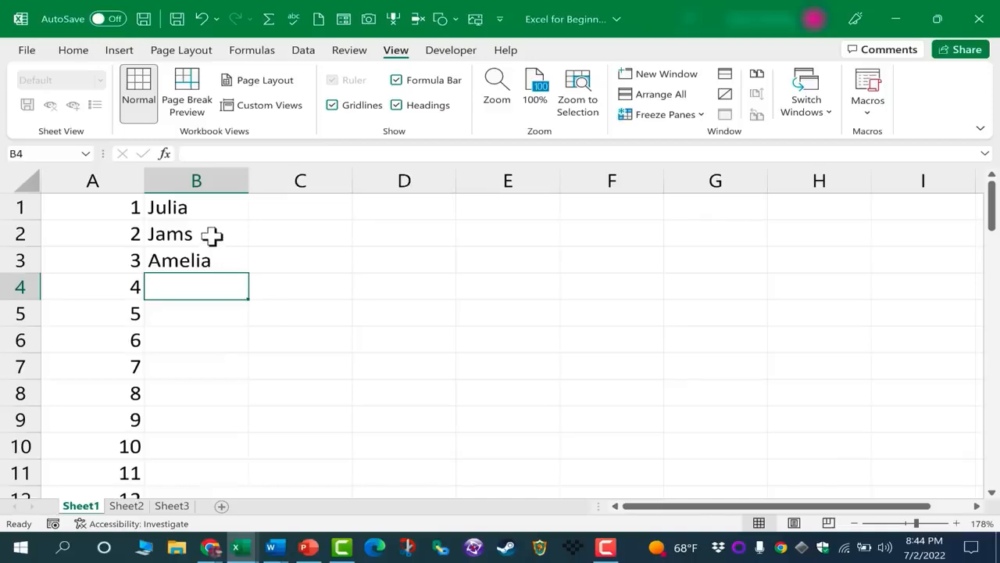
pyautogui.click(212, 235)
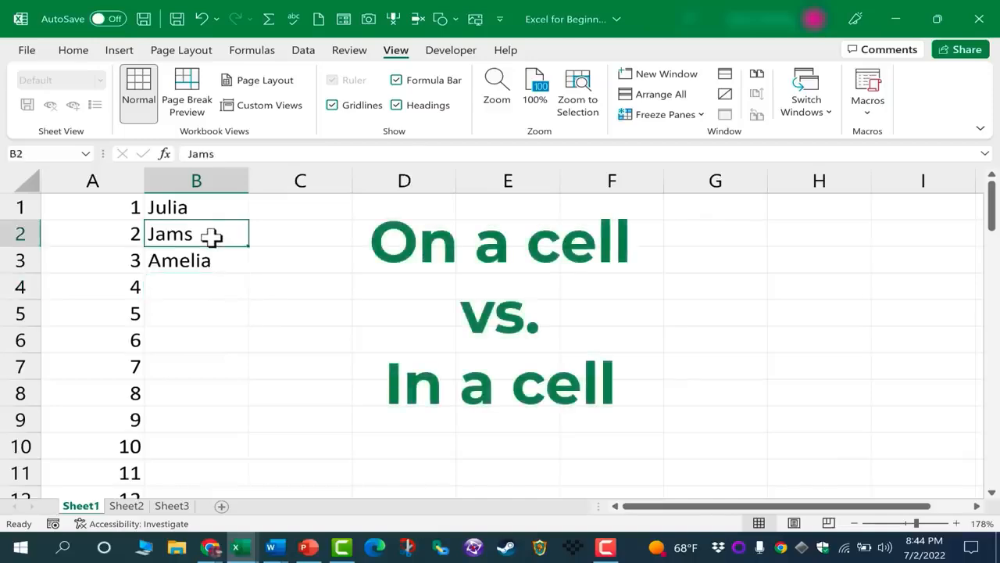
pyautogui.doubleClick(212, 235)
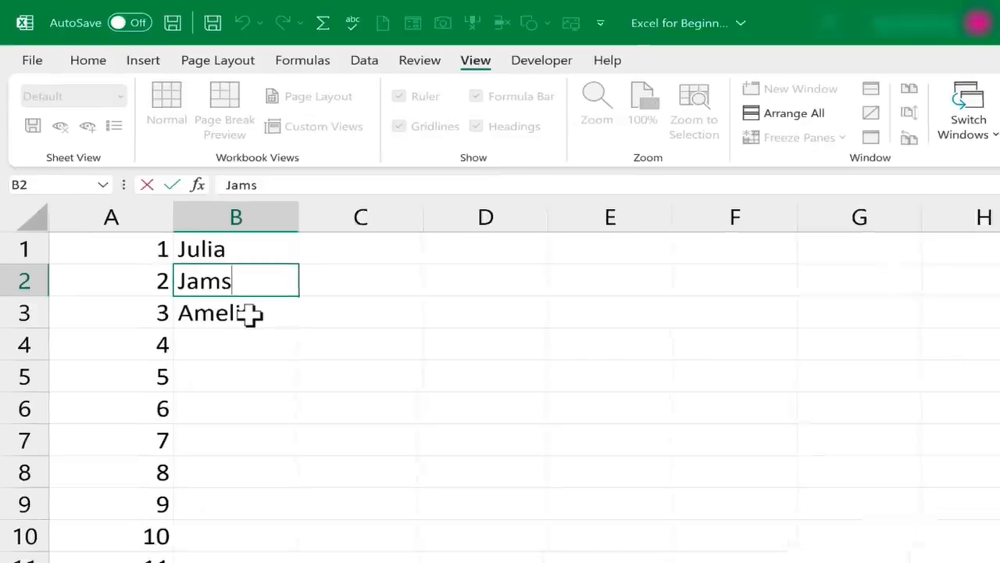
pyautogui.click(250, 313)
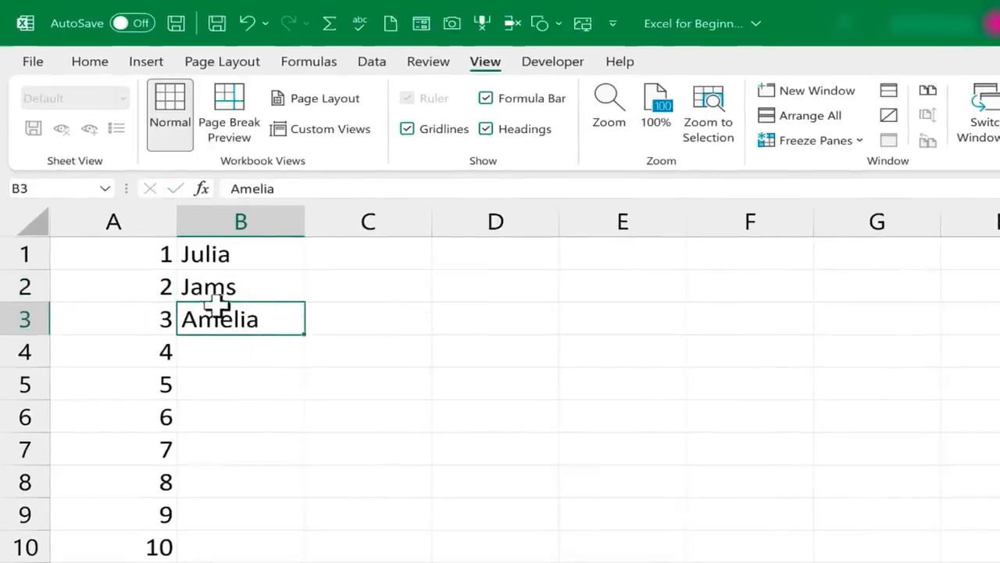
pyautogui.click(254, 283)
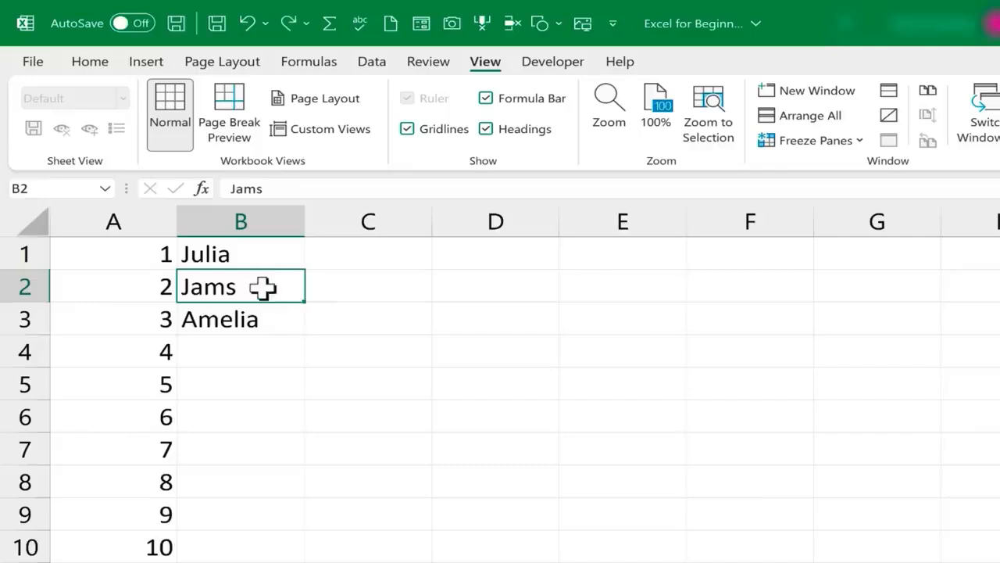
pyautogui.write('j')
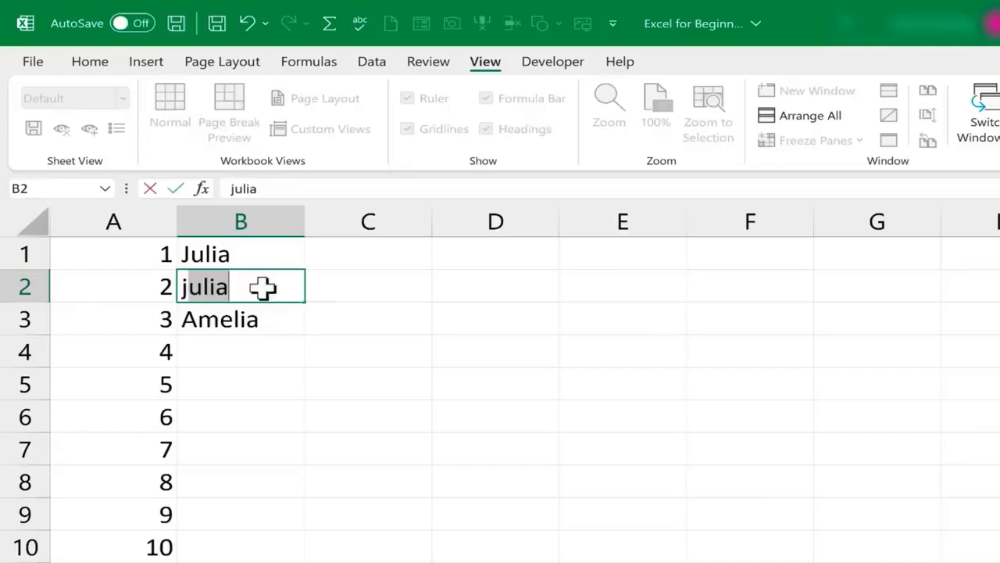
pyautogui.press('Escape')
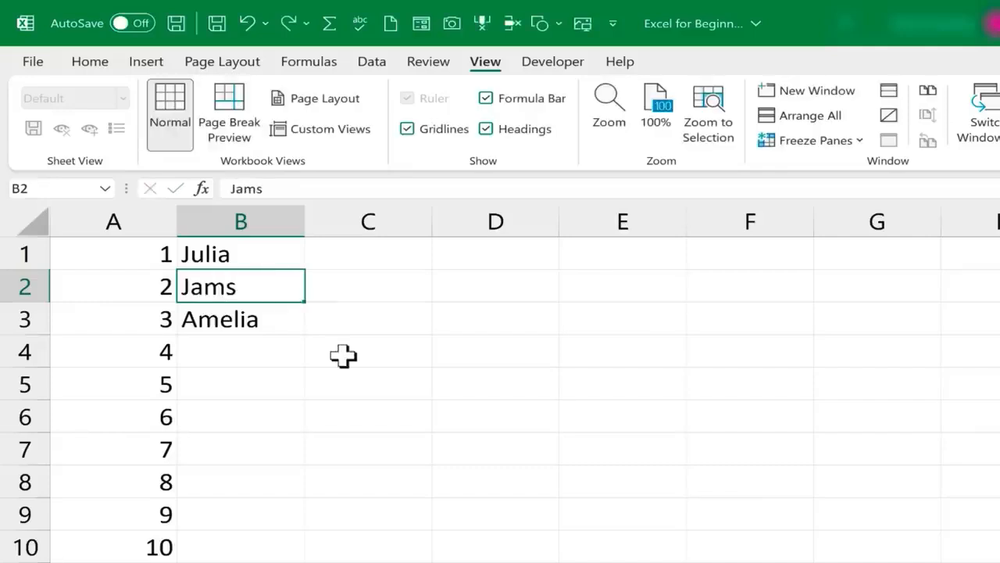
pyautogui.click(258, 318)
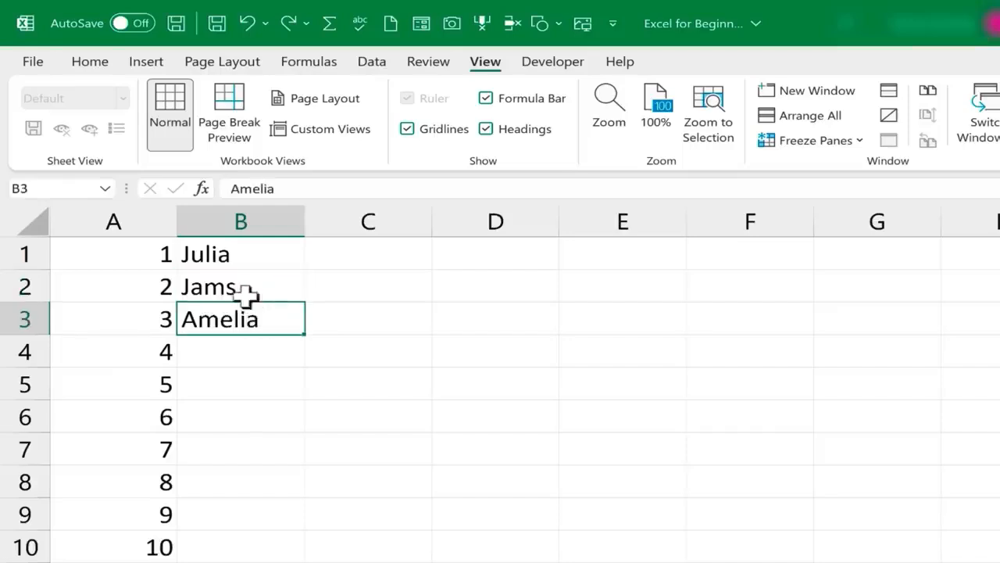
pyautogui.click(237, 285)
pyautogui.click(241, 318)
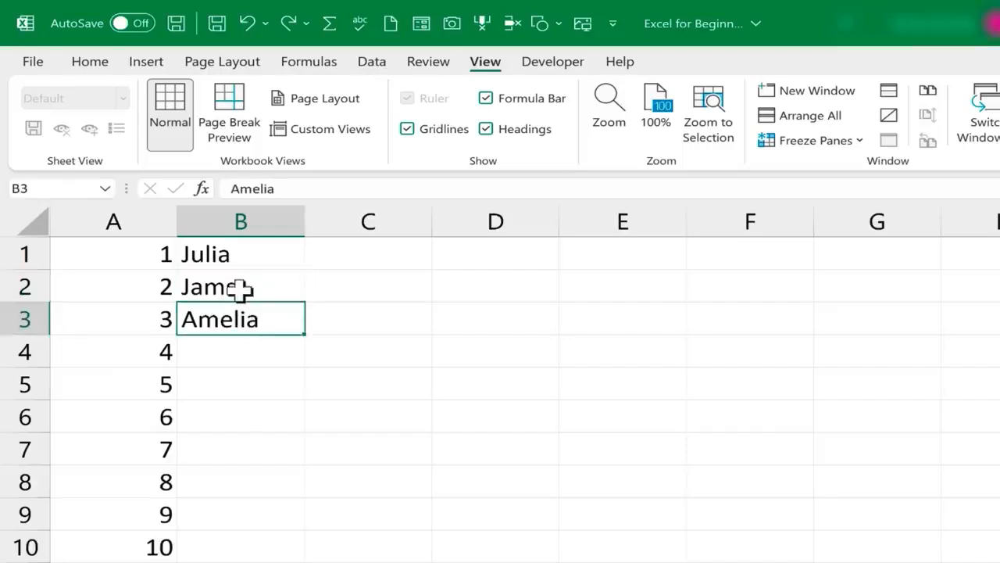
# Correct the misspelled first name in cell B2 by inserting the missing "e" before the final "s"
pyautogui.click(229, 287)
pyautogui.doubleClick(228, 287)
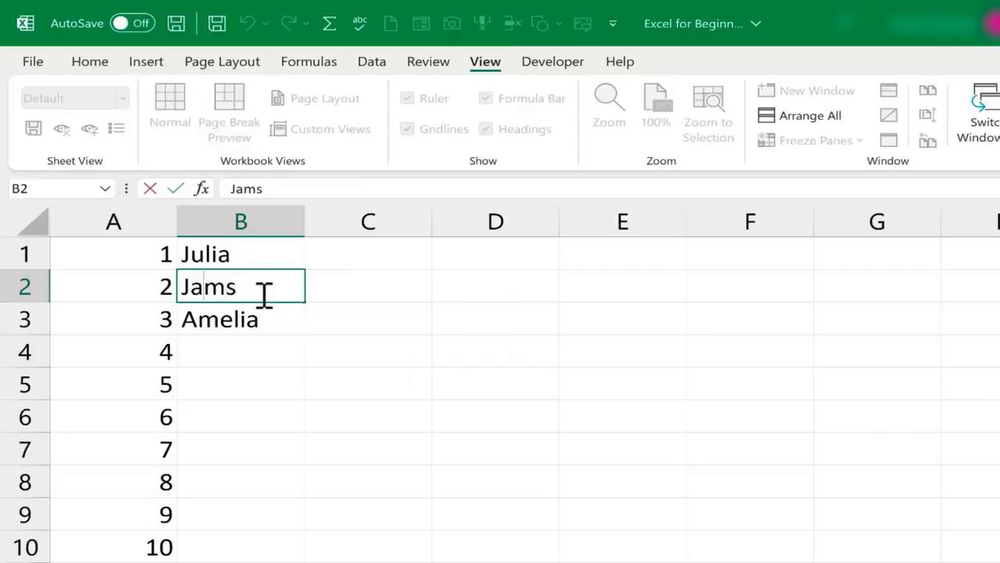
pyautogui.press('Right')
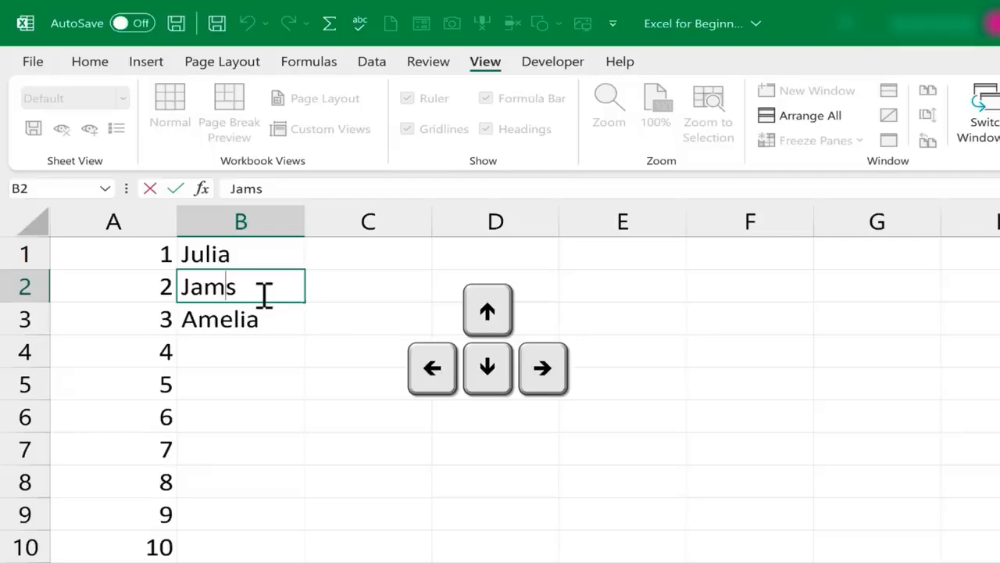
pyautogui.write('e')
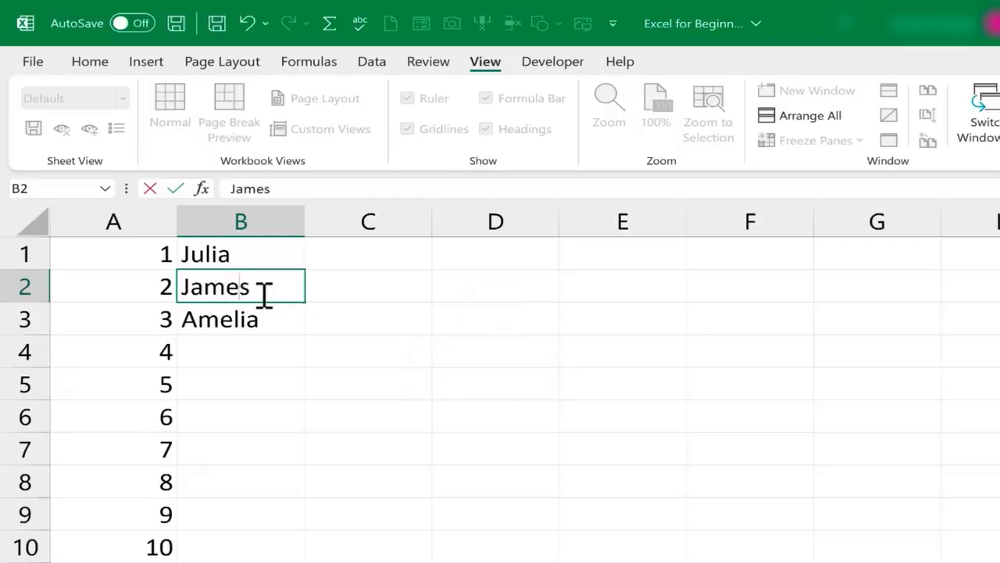
pyautogui.press('Return')
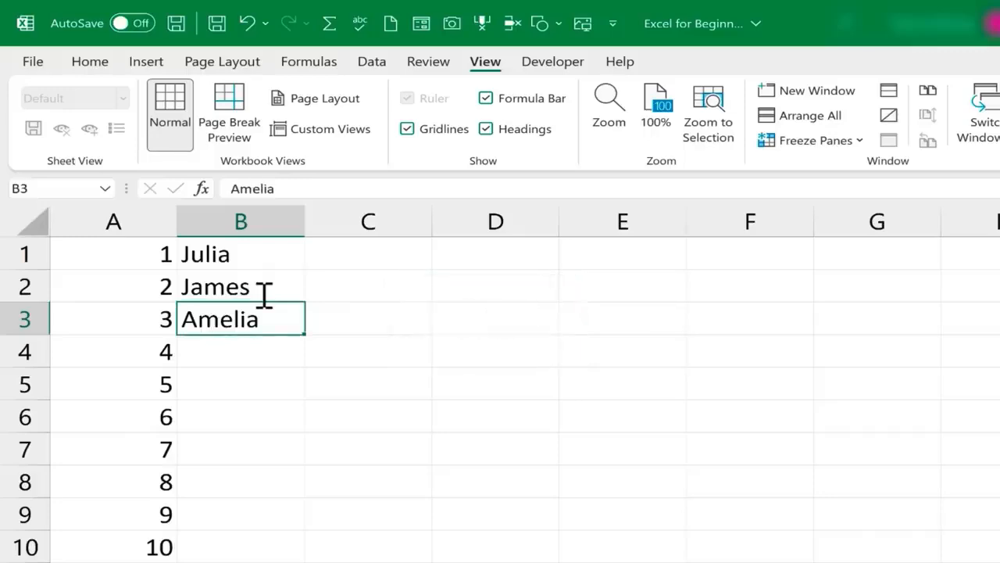
# Enter the fourth and fifth first names in cells B4 and B5
pyautogui.press('Return')
pyautogui.write('Freddy')
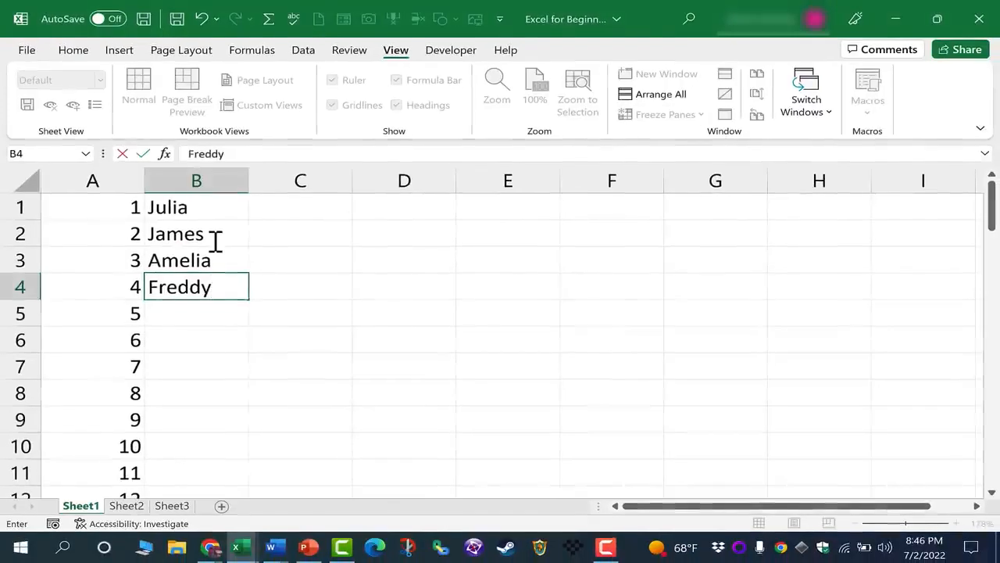
pyautogui.press('Return')
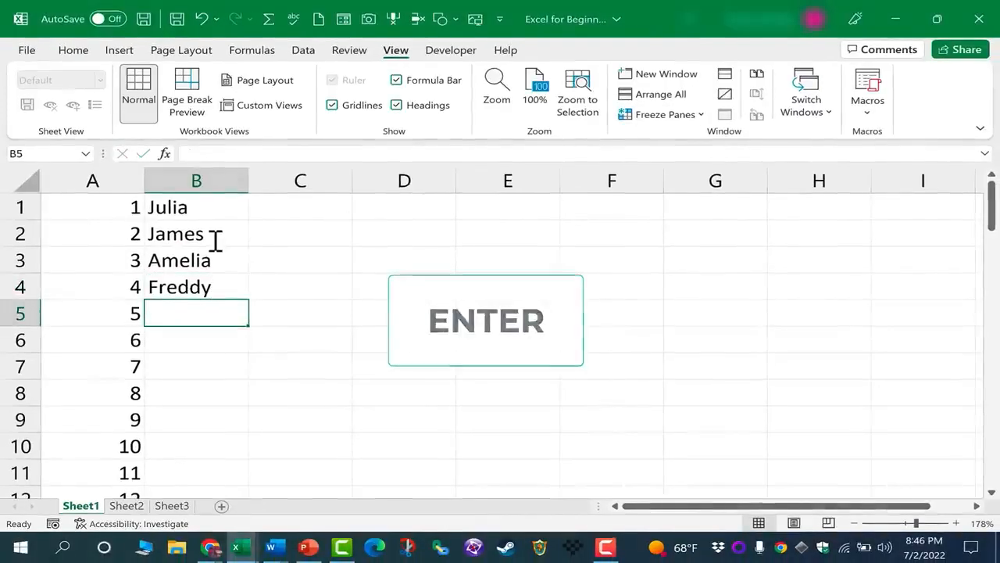
pyautogui.press('Return')
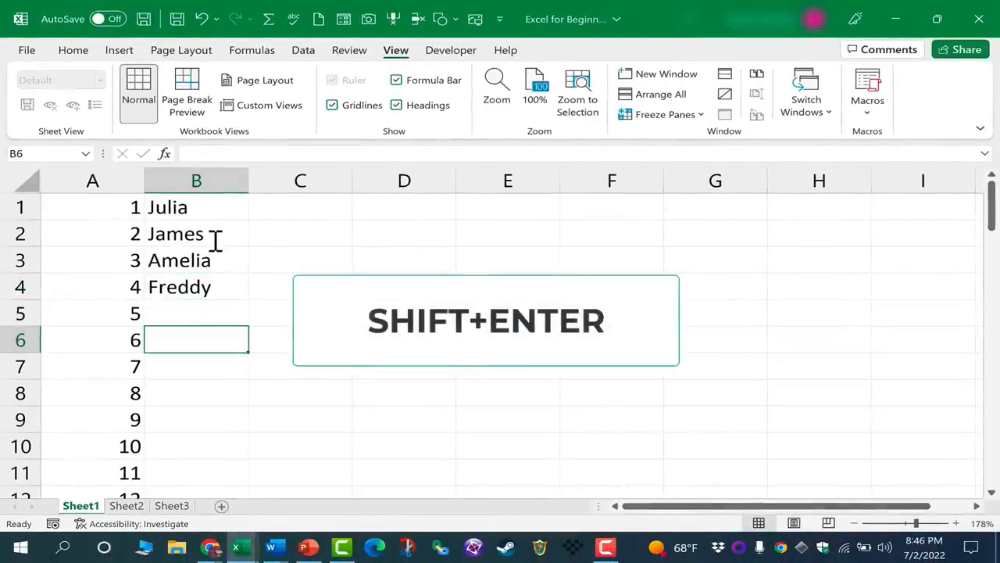
pyautogui.hotkey('shift', 'Return')
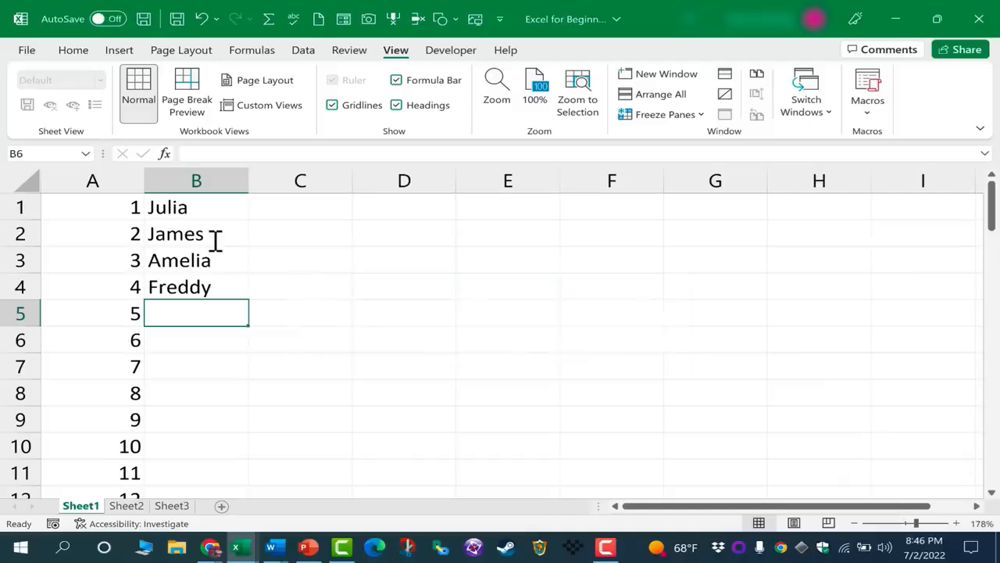
pyautogui.click(214, 241)
pyautogui.click(217, 316)
pyautogui.write('Jeff')
pyautogui.press('Return')
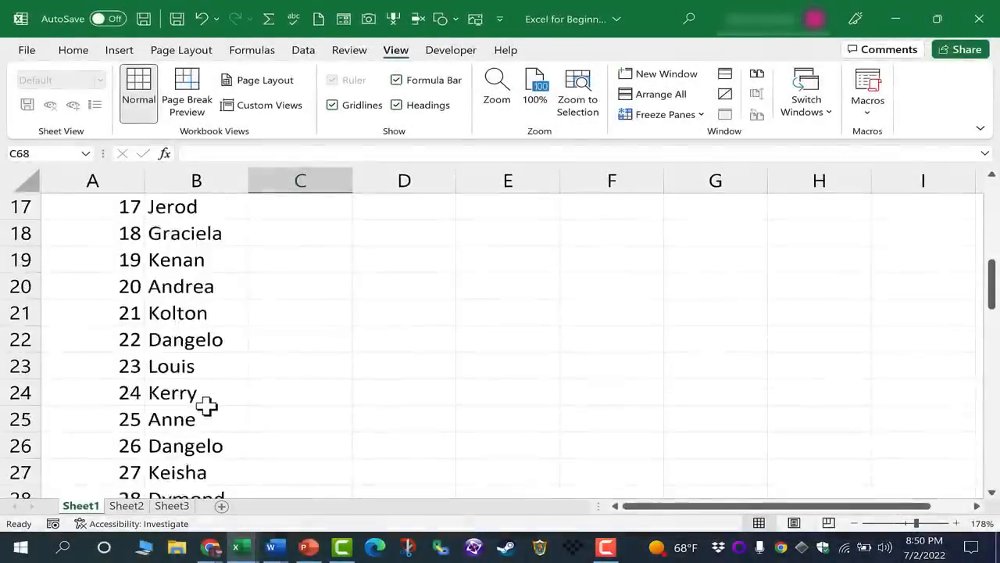
# Enter 15 in cell C1, beside the first name in the list
pyautogui.scroll(1, 200, 403)
pyautogui.scroll(6, 195, 403)
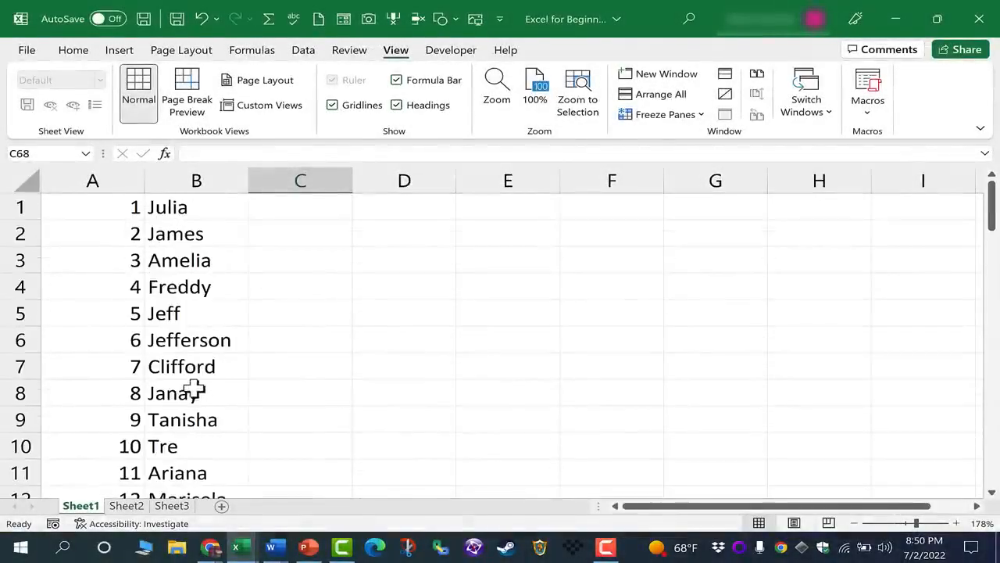
pyautogui.click(193, 207)
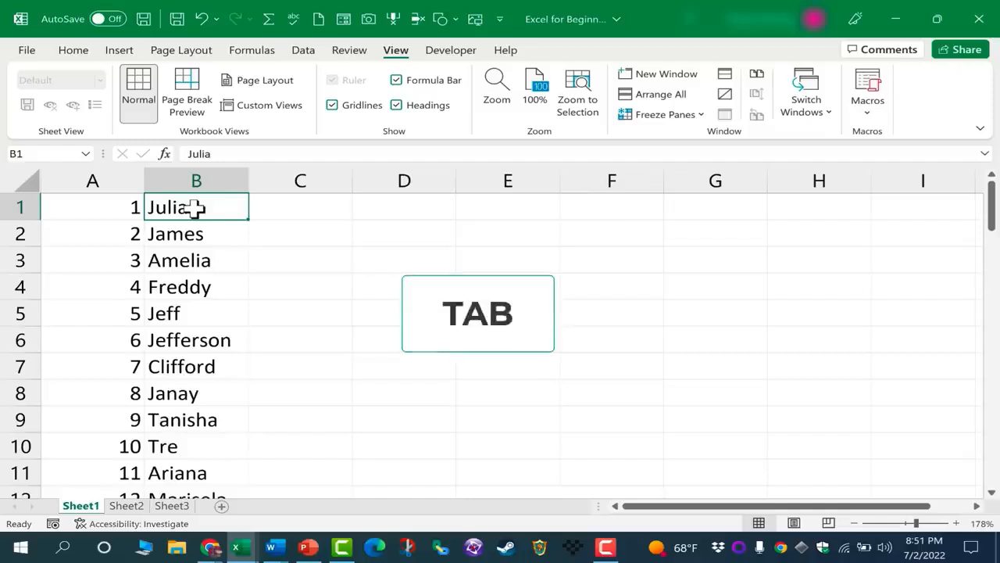
pyautogui.press('Tab')
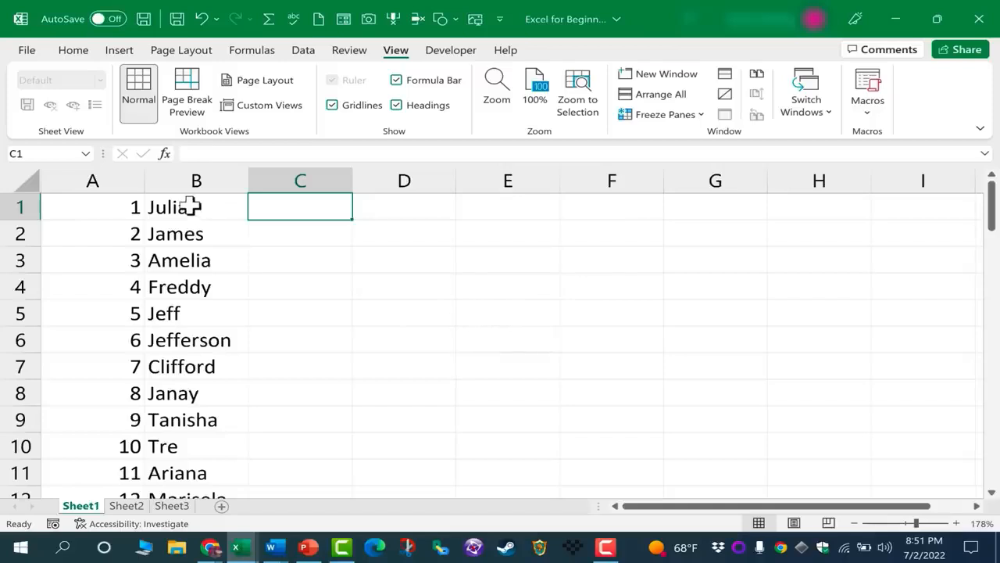
pyautogui.write('15')
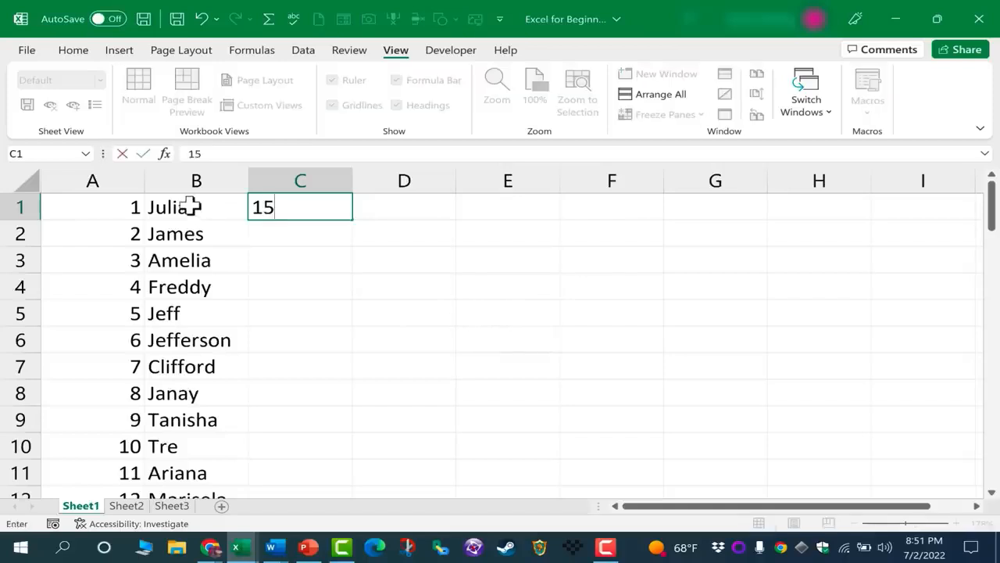
pyautogui.press('Return')
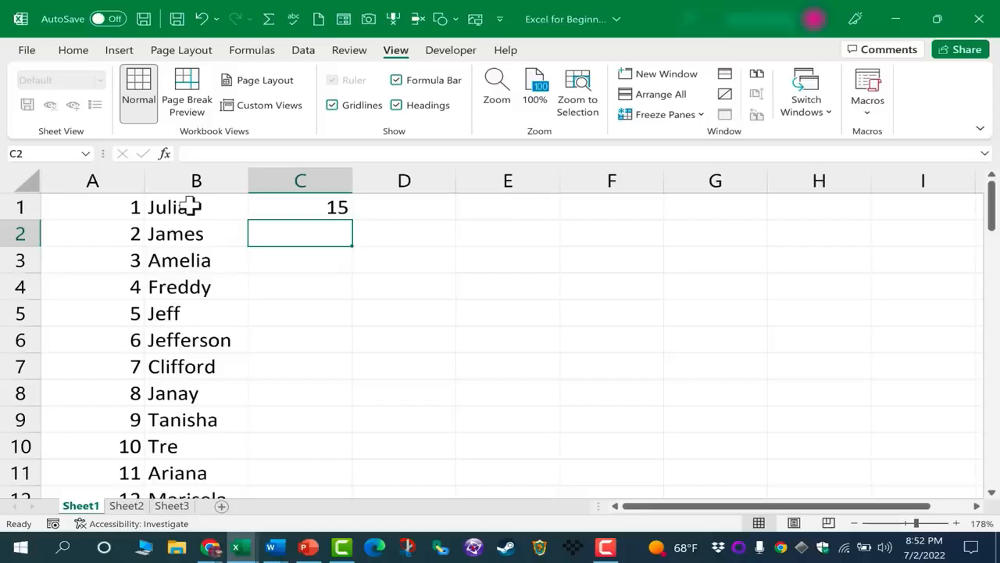
# Move the cell selection from C2 through B2, B3 and B1, ending on cell C1
pyautogui.hotkey('shift', 'Tab')
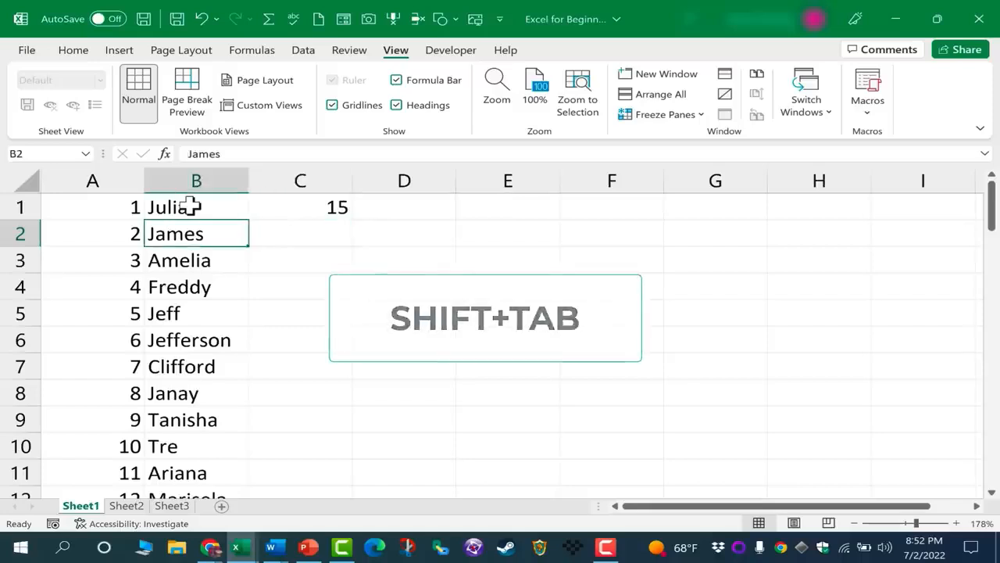
pyautogui.press('Return')
pyautogui.hotkey('shift', 'Return')
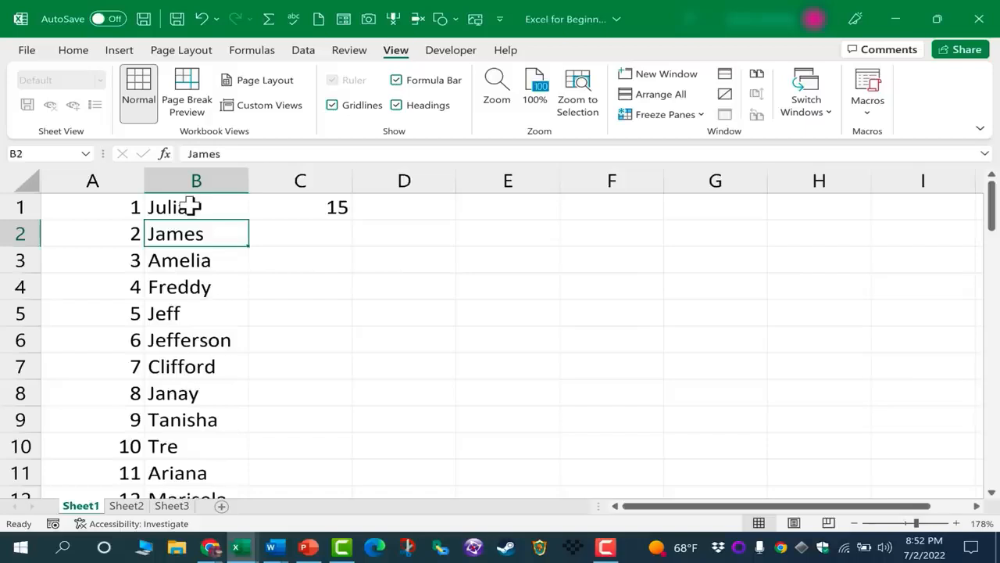
pyautogui.press('Tab')
pyautogui.hotkey('shift', 'Tab')
pyautogui.hotkey('shift', 'Return')
pyautogui.press('Tab')
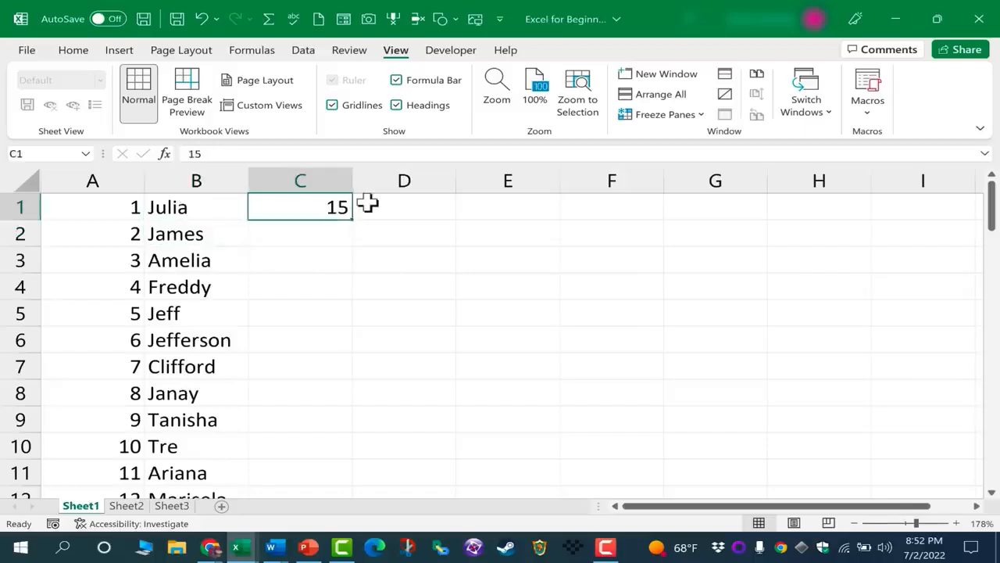
# Enter 160 in cell D1
pyautogui.press('Tab')
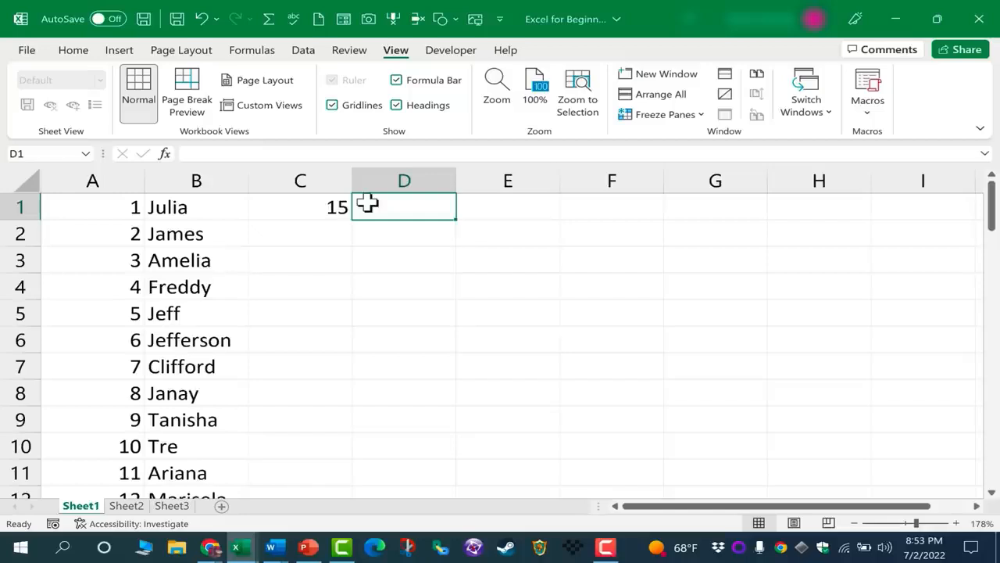
pyautogui.write('160')
pyautogui.press('Tab')
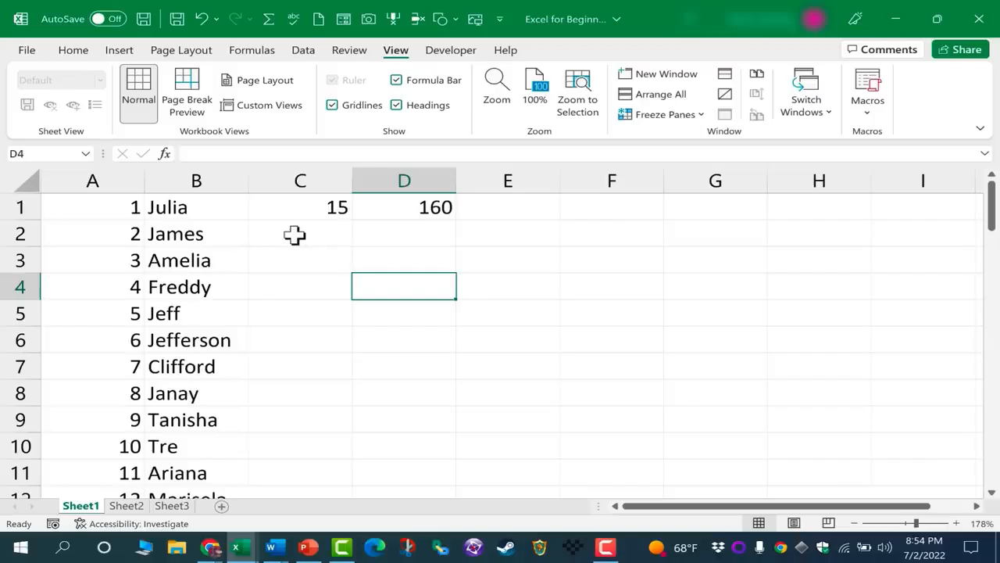
pyautogui.click(290, 225)
pyautogui.doubleClick(186, 229)
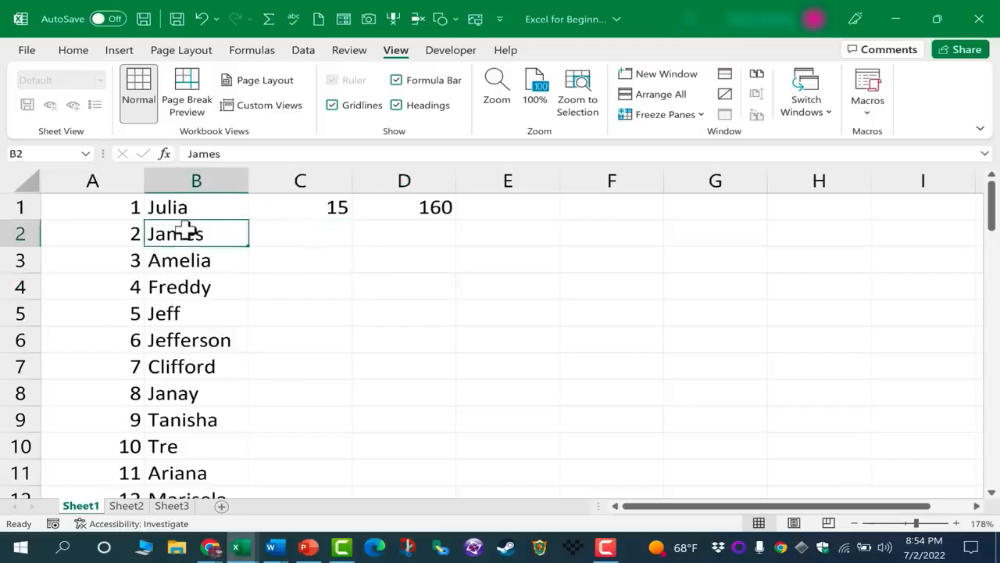
pyautogui.click(296, 232)
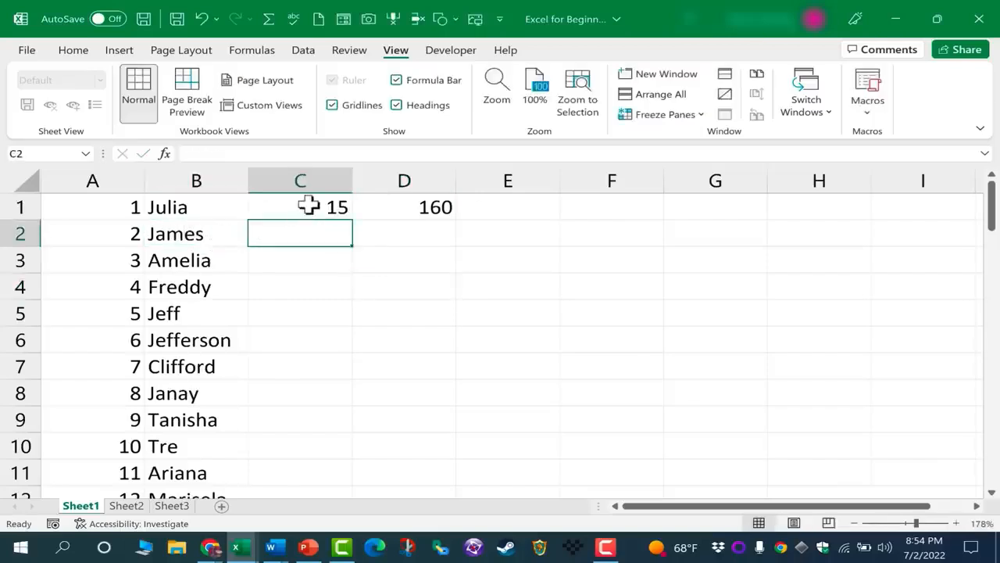
pyautogui.click(330, 207)
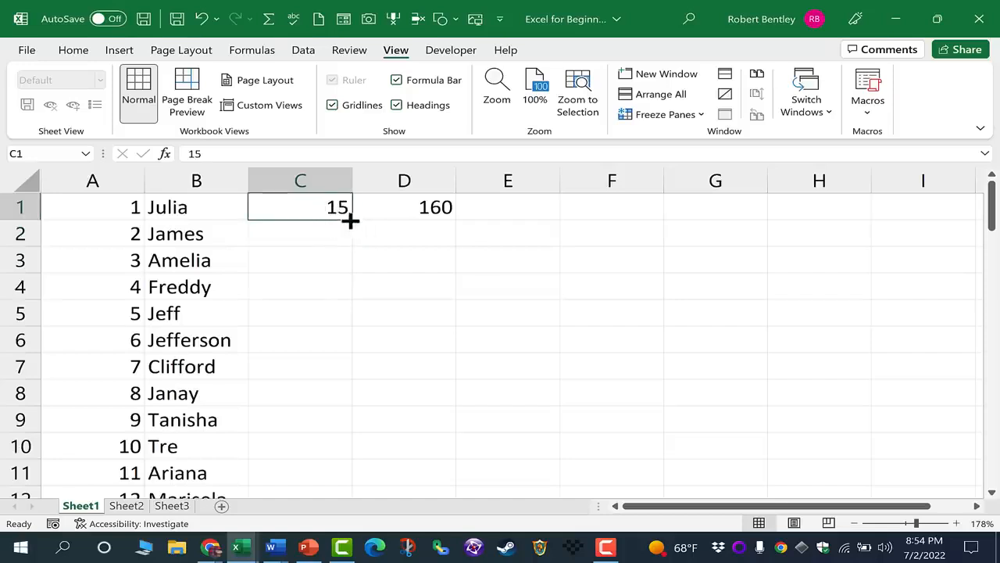
pyautogui.moveTo(224, 205); pyautogui.dragTo(207, 336)
# Copy the value in cell C1 and paste it into cell C2
pyautogui.click(317, 207)
pyautogui.hotkey('ctrl', 'c')
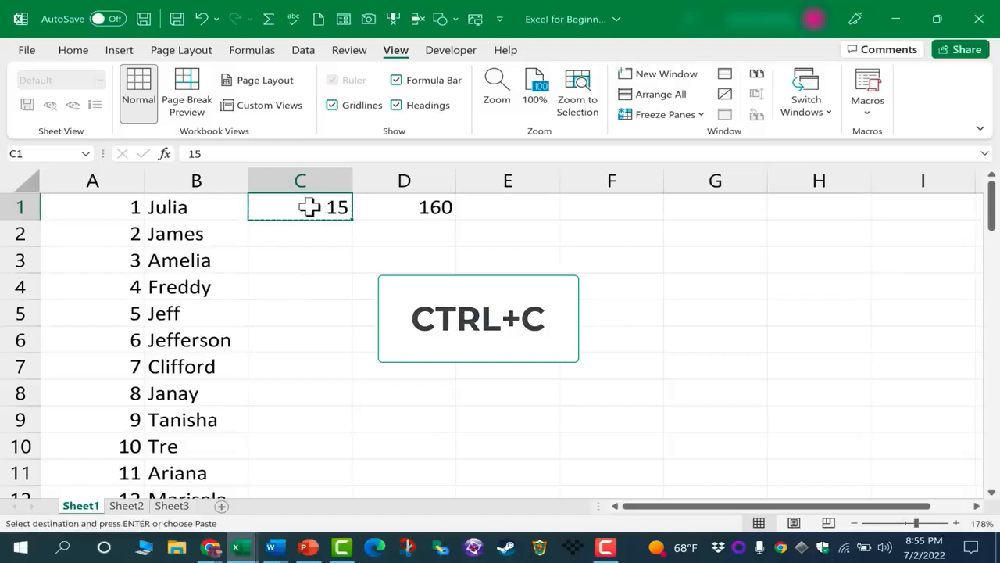
pyautogui.click(79, 55)
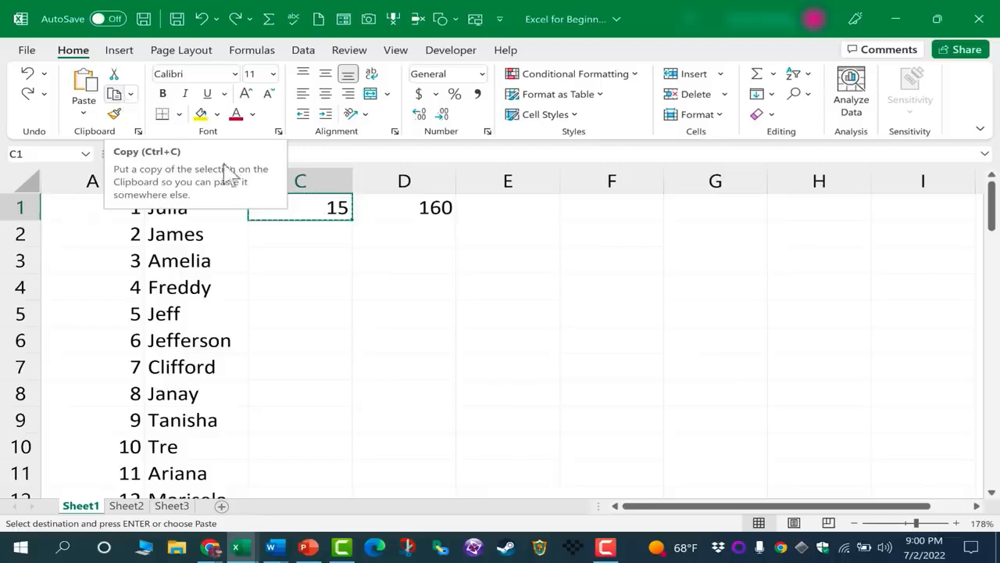
pyautogui.rightClick(336, 208)
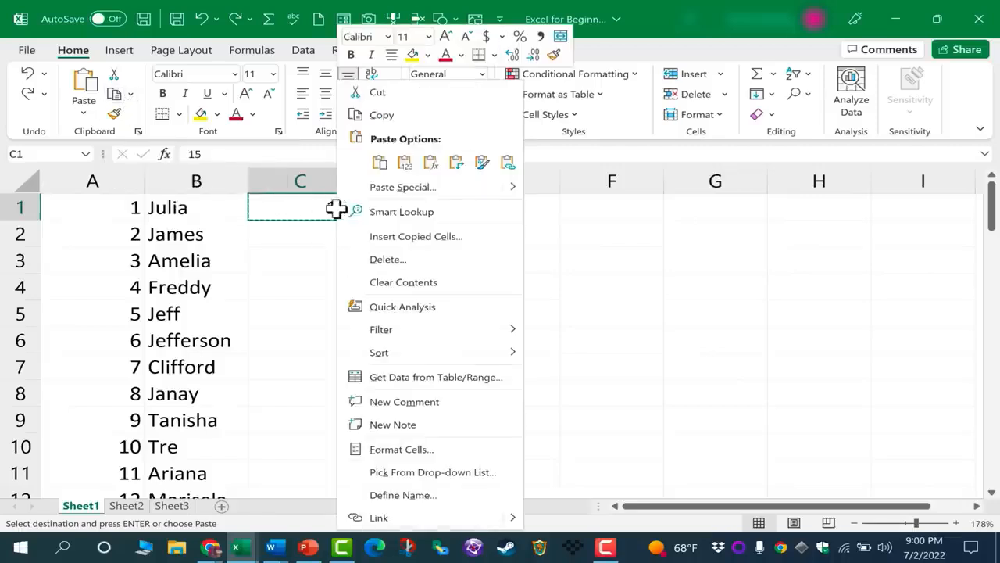
pyautogui.click(335, 214)
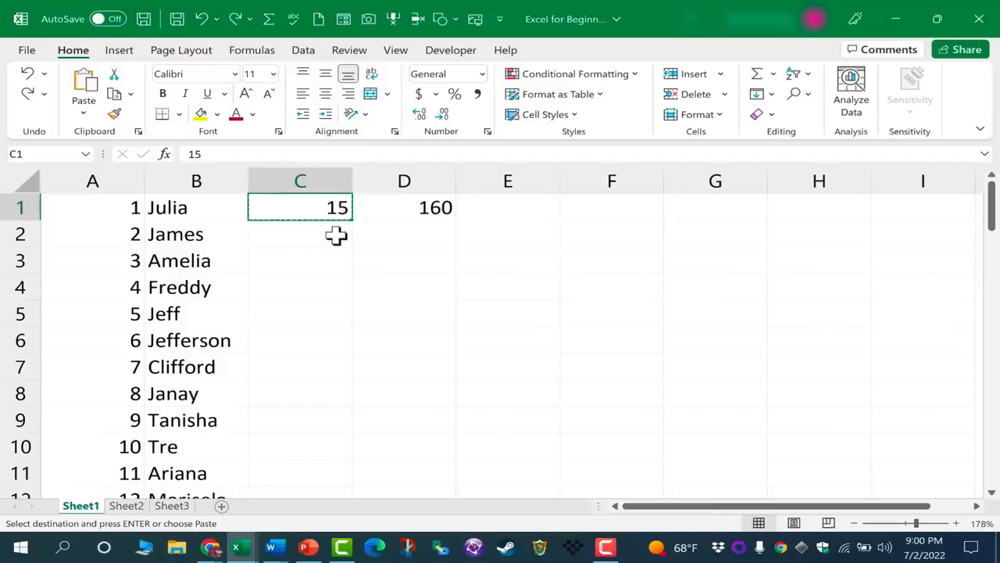
pyautogui.click(336, 236)
pyautogui.hotkey('ctrl', 'v')
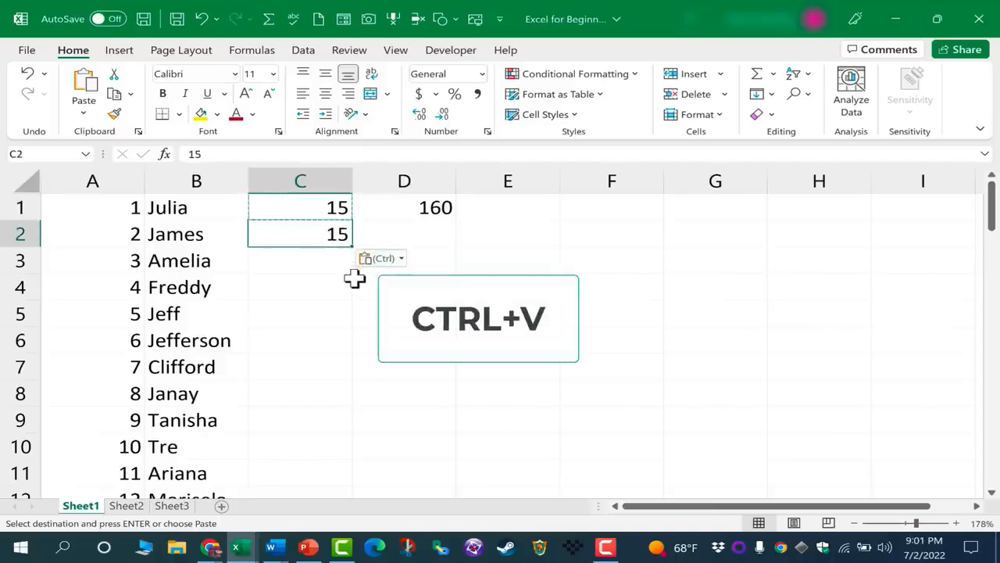
# Paste the copied value 15 into cells C3, C4 and C5
pyautogui.click(315, 263)
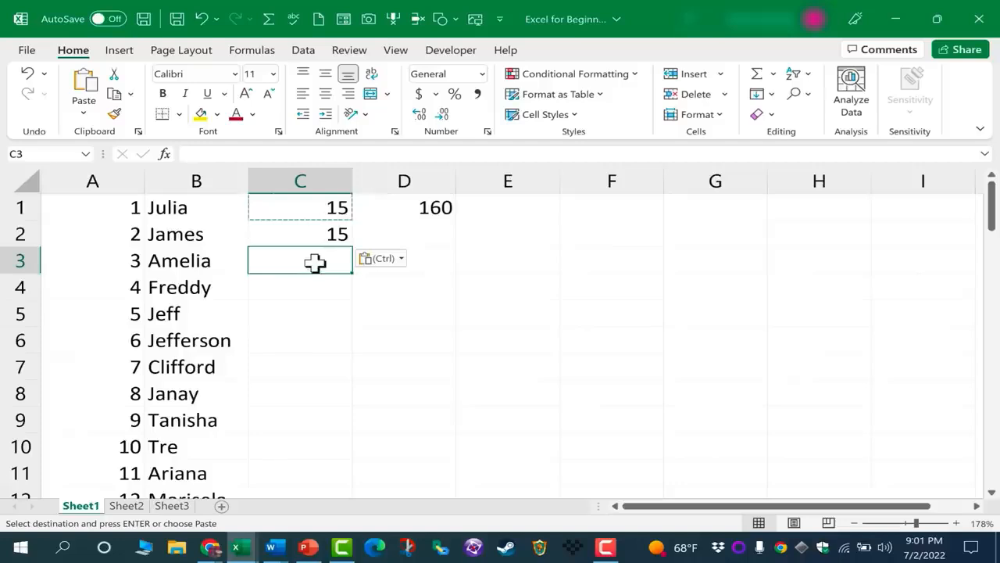
pyautogui.hotkey('ctrl', 'v')
pyautogui.click(322, 282)
pyautogui.hotkey('ctrl', 'v')
pyautogui.click(326, 317)
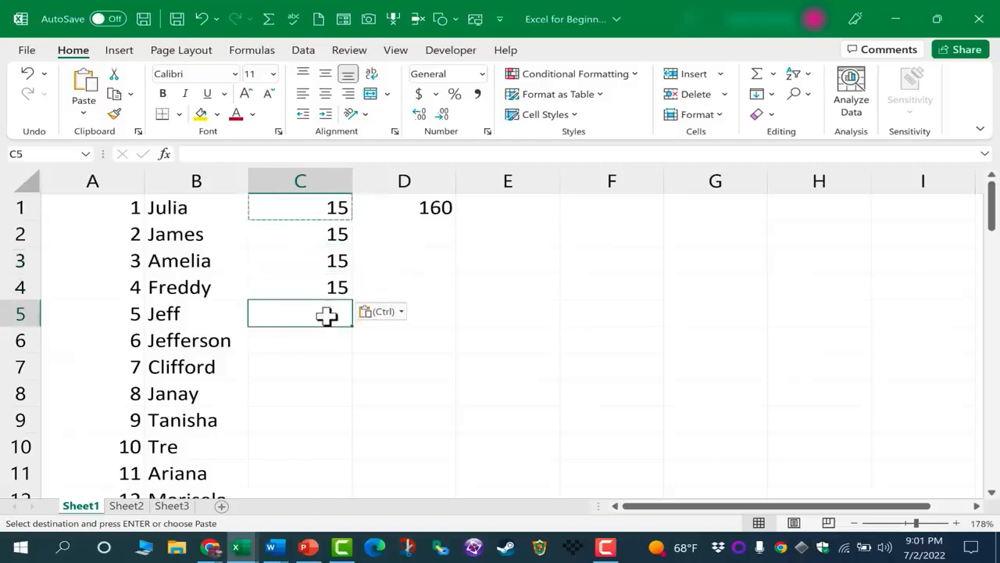
pyautogui.hotkey('ctrl', 'v')
pyautogui.click(329, 362)
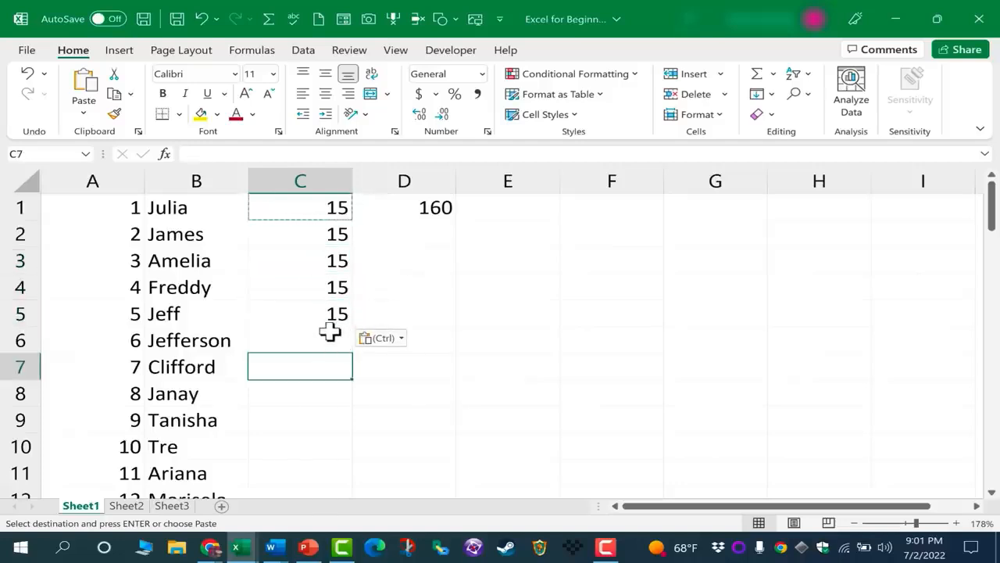
# AutoFill the value 15 from cell C5 down to the end of the list at row 70
pyautogui.click(331, 315)
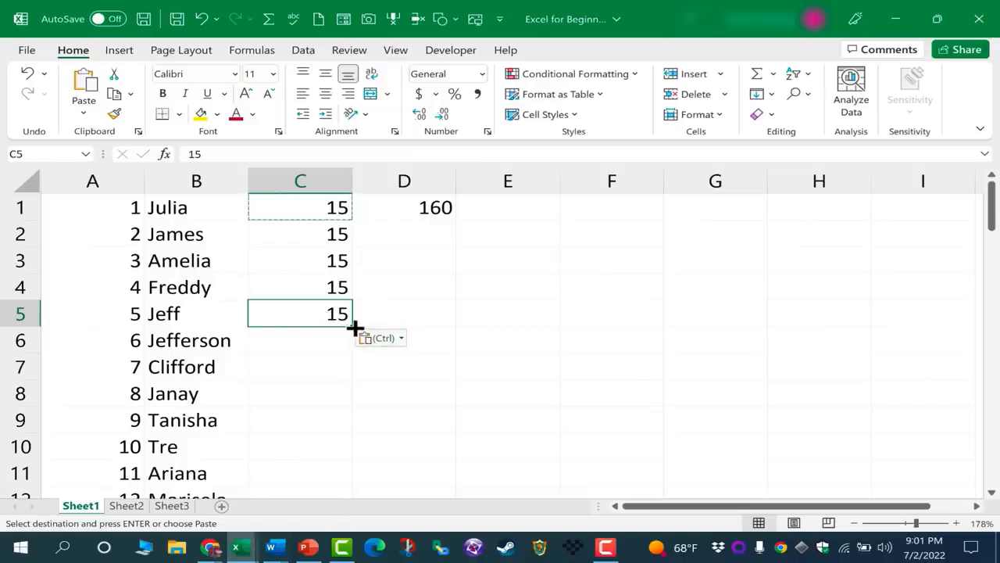
pyautogui.moveTo(353, 328); pyautogui.dragTo(328, 412)
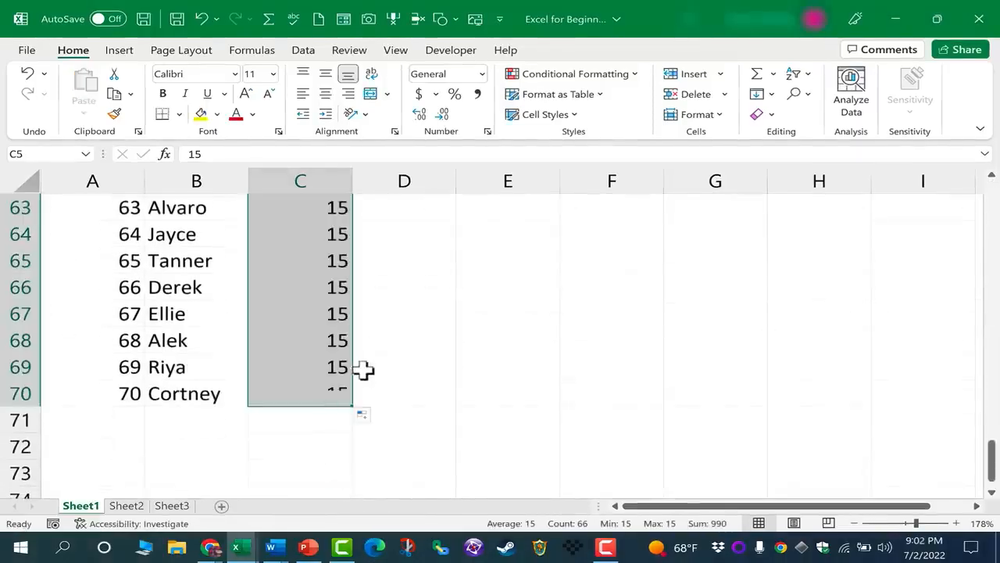
pyautogui.scroll(20, 422, 342)
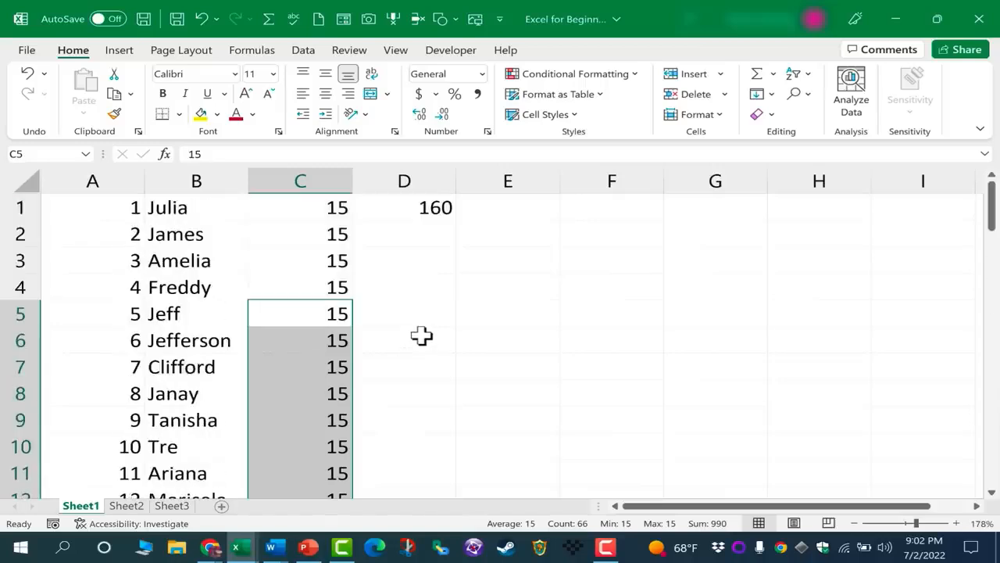
pyautogui.click(405, 309)
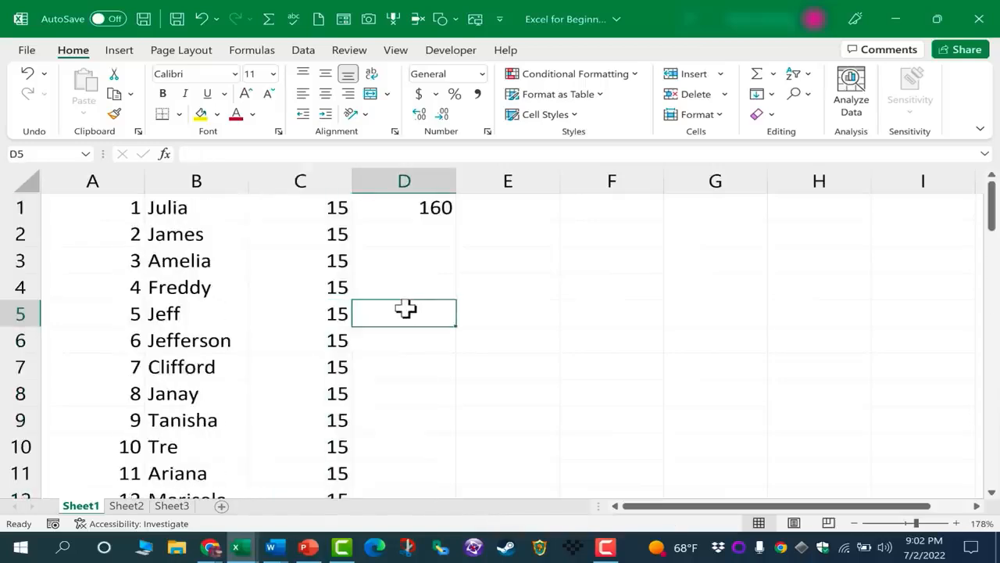
# Replace the value in cell C3 with 16
pyautogui.click(328, 264)
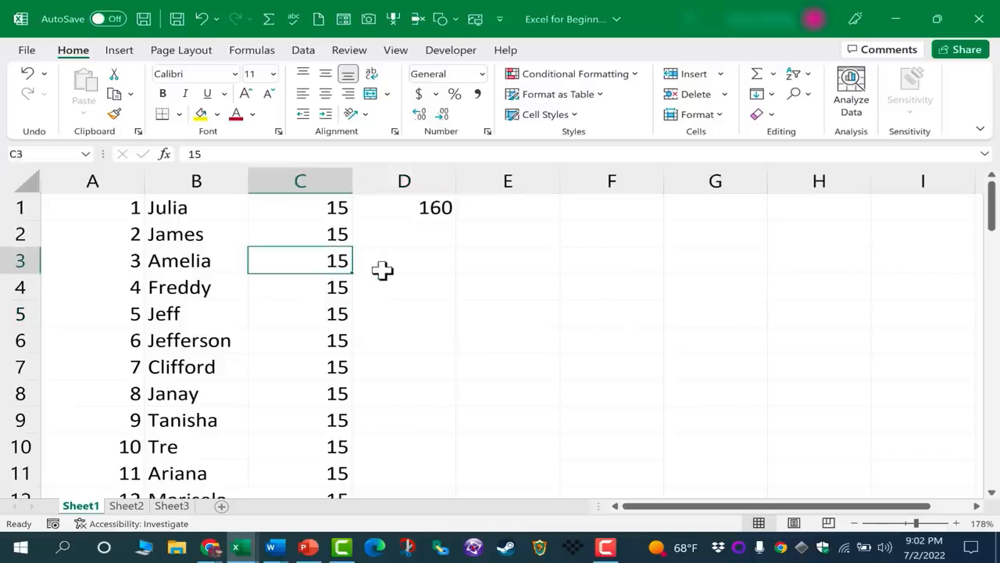
pyautogui.write('16')
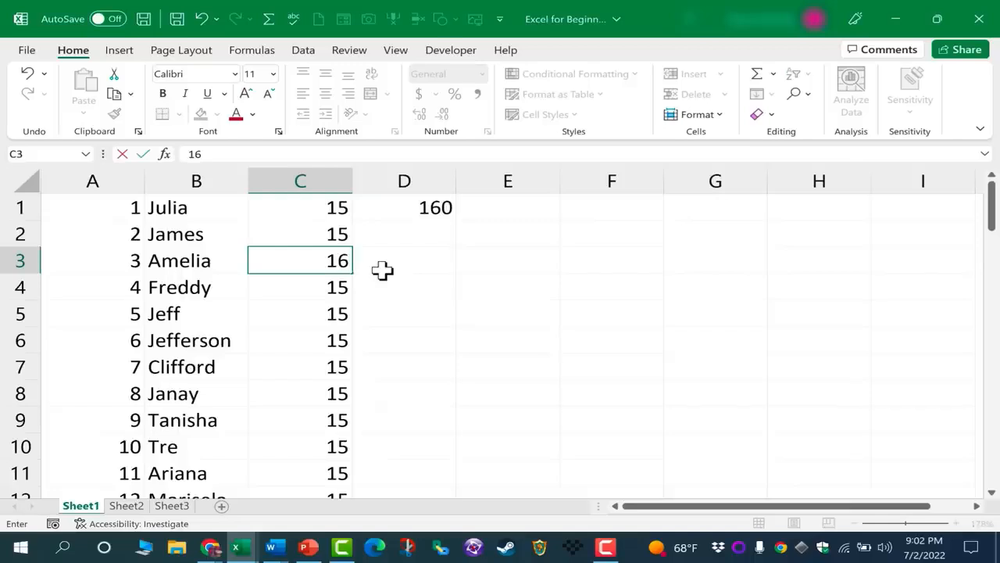
pyautogui.press('Return')
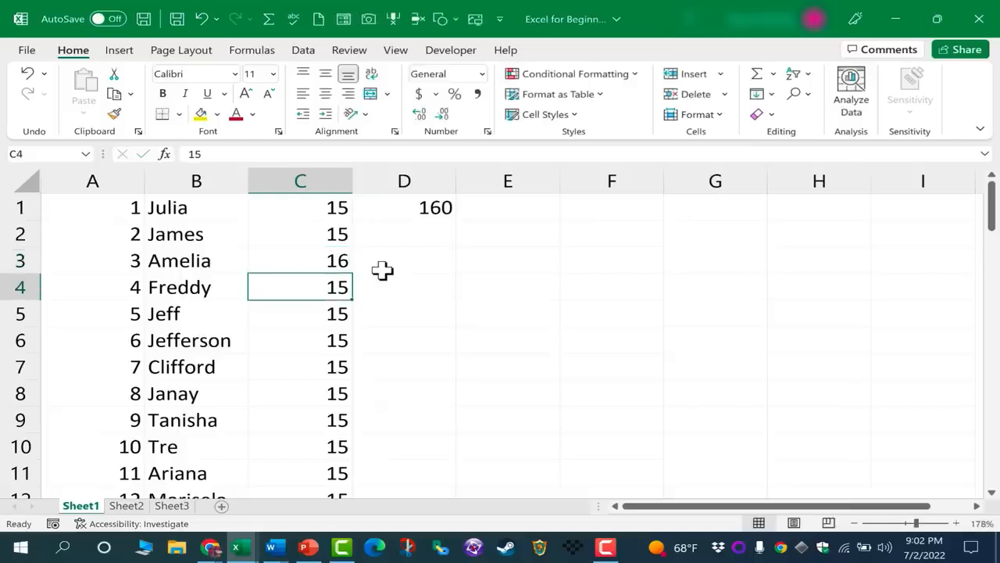
pyautogui.click(322, 265)
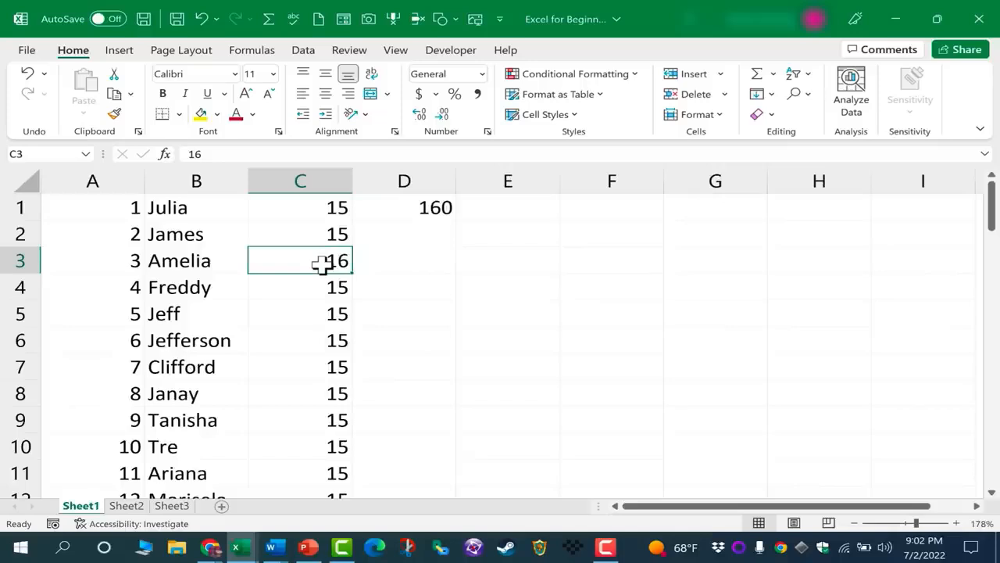
pyautogui.press('BackSpace')
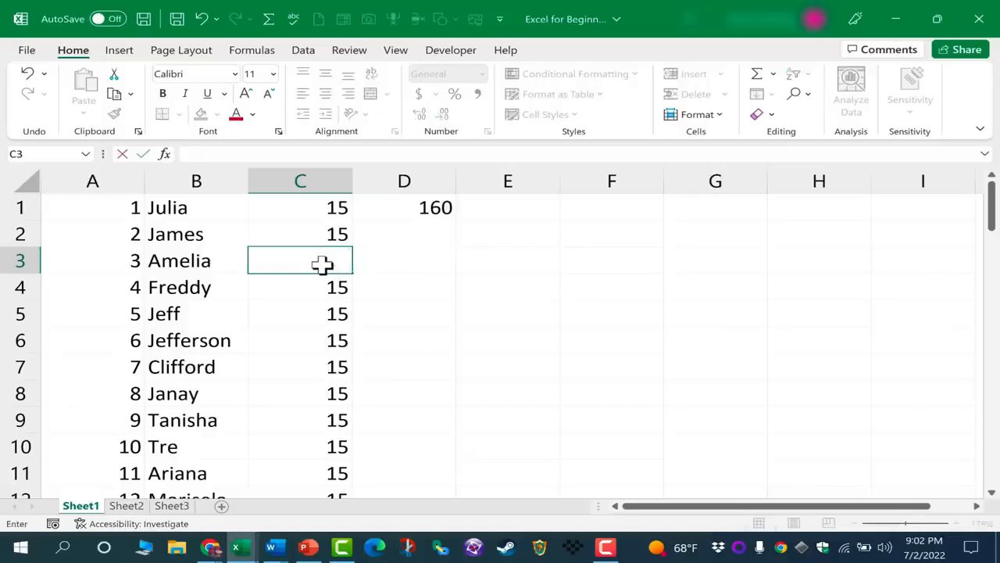
pyautogui.press('Escape')
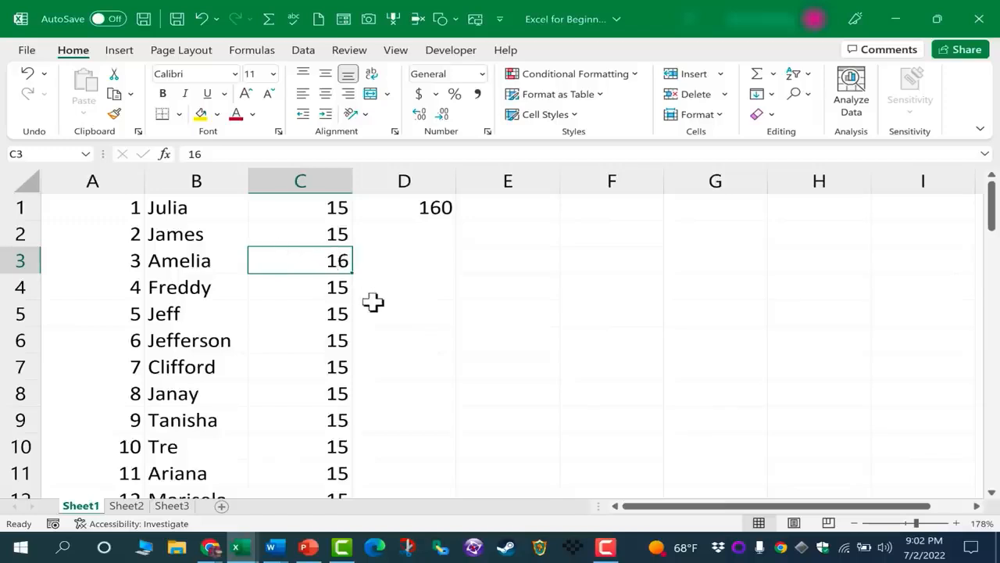
pyautogui.rightClick(338, 264)
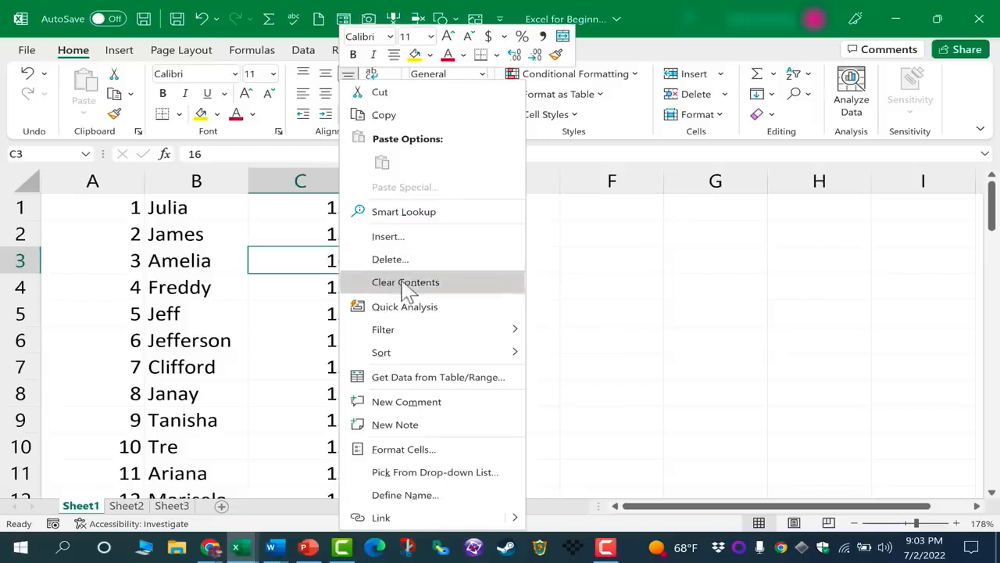
pyautogui.click(320, 260)
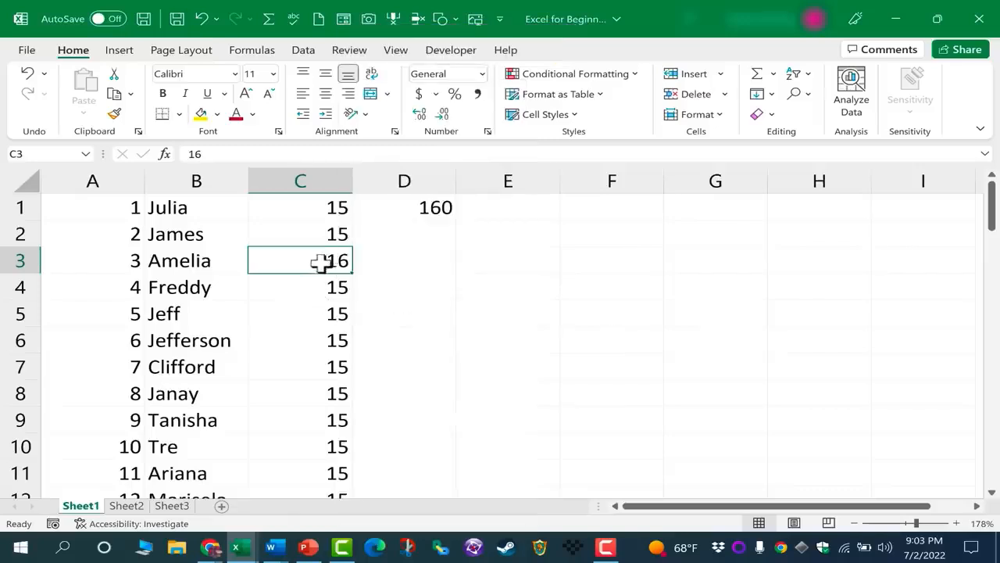
# Clear all contents and formatting from the range B2:D6
pyautogui.click(192, 243)
pyautogui.moveTo(467, 336); pyautogui.dragTo(390, 339)
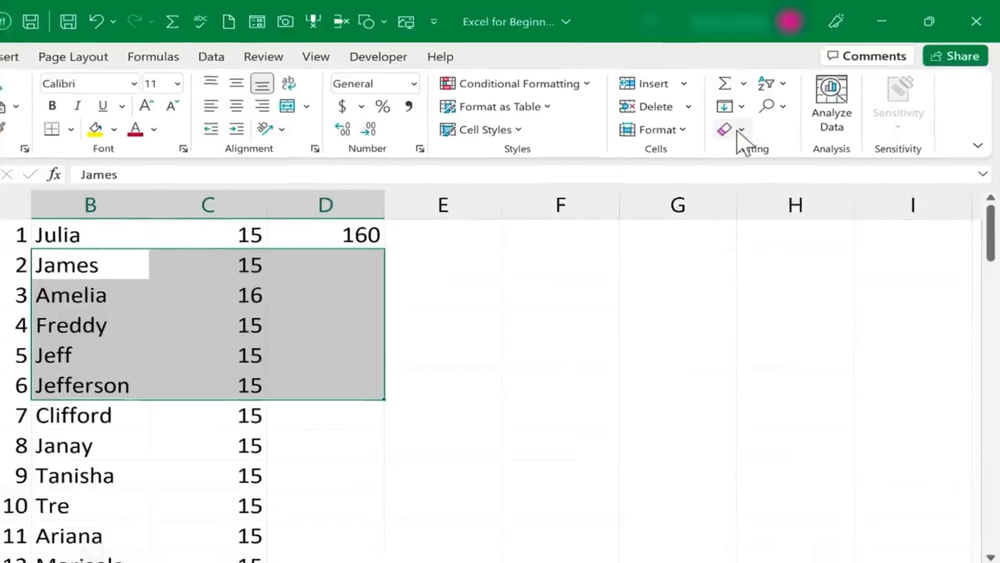
pyautogui.click(740, 131)
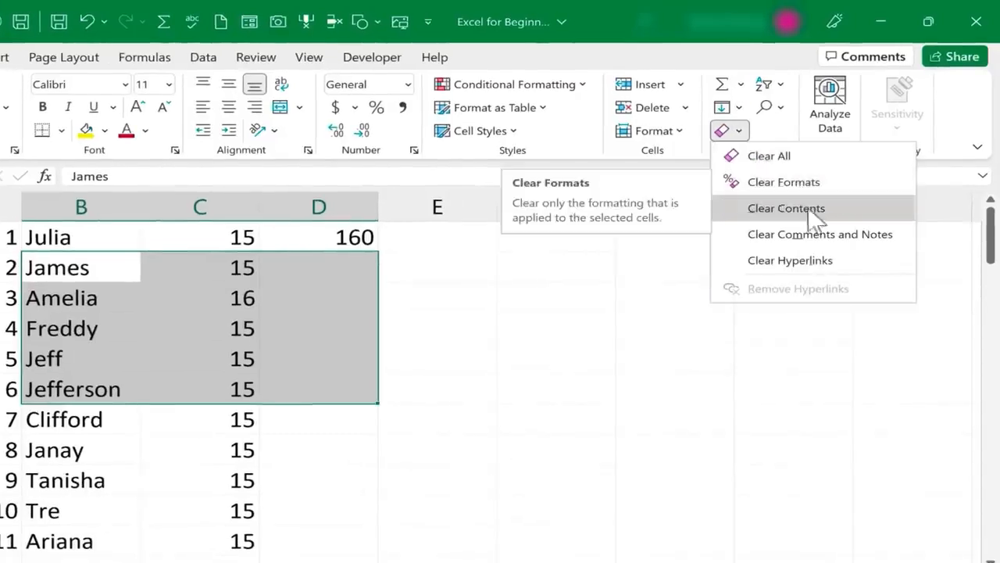
pyautogui.click(774, 157)
pyautogui.click(511, 385)
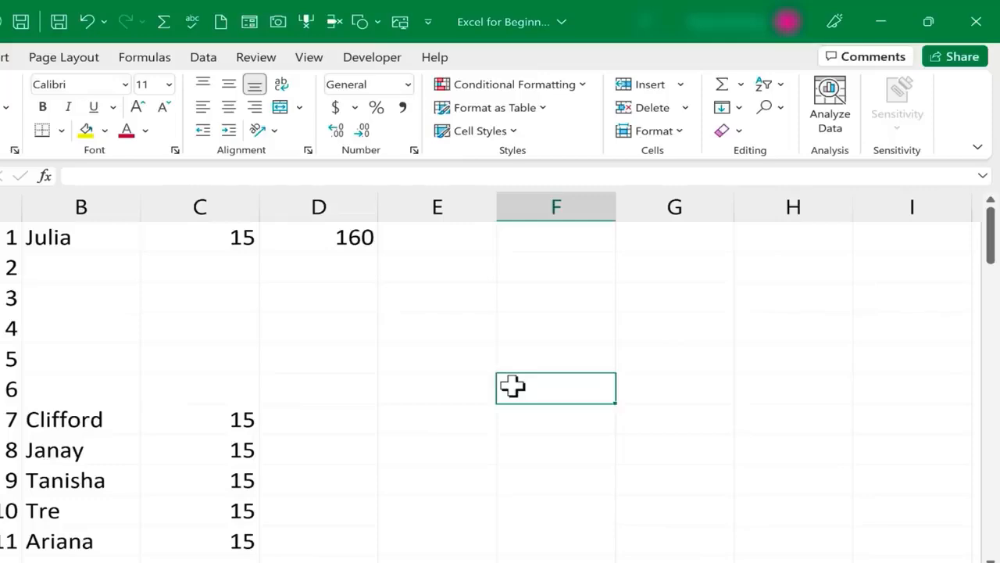
# Undo the clearing of the range B2:D6
pyautogui.hotkey('ctrl', 'z')
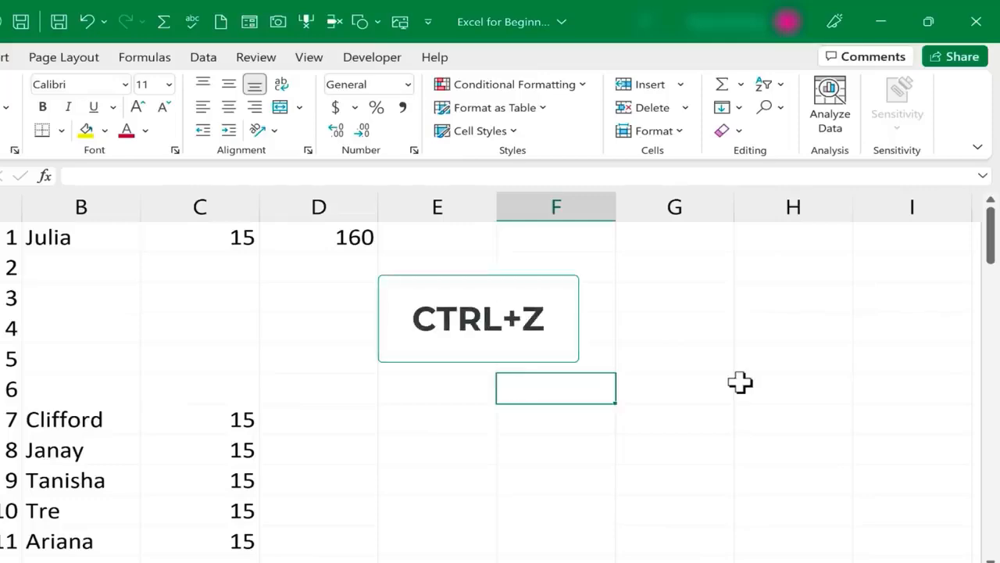
pyautogui.click(466, 382)
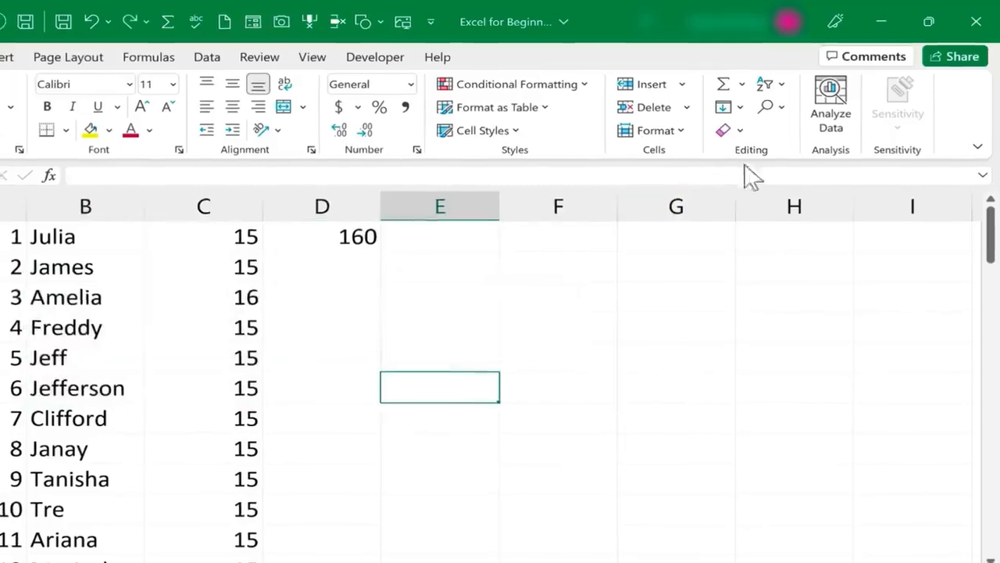
pyautogui.click(725, 129)
pyautogui.click(771, 153)
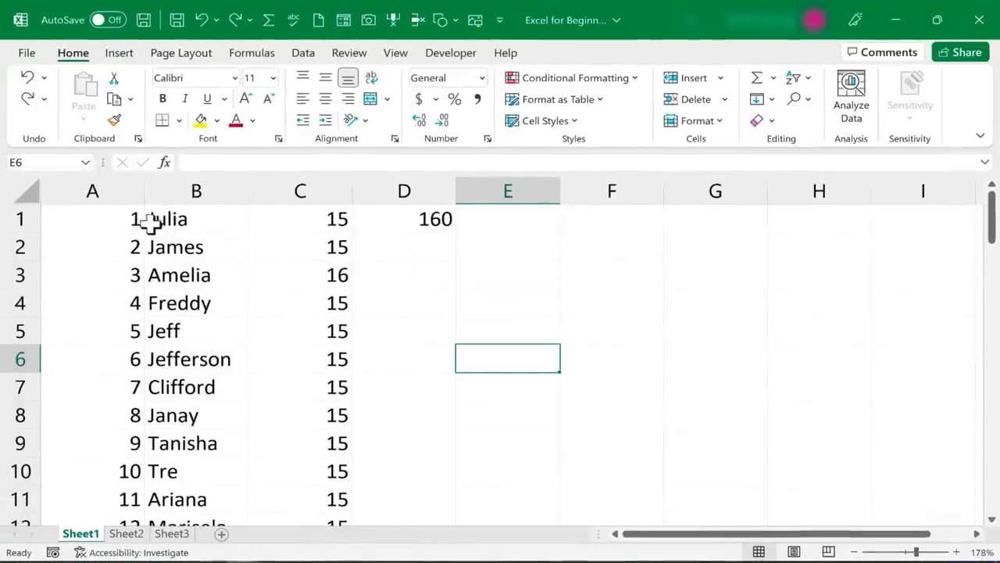
pyautogui.click(313, 227)
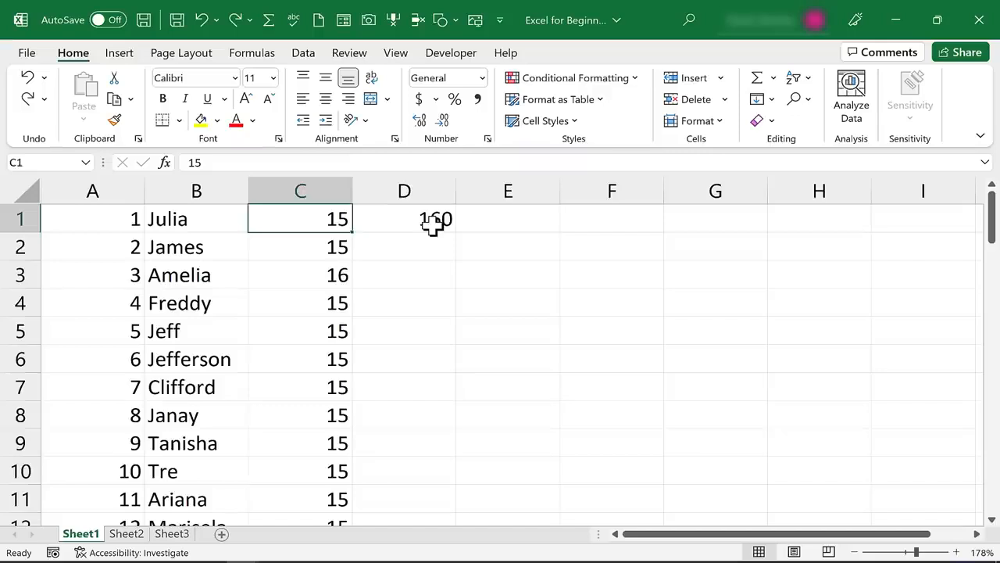
pyautogui.click(429, 225)
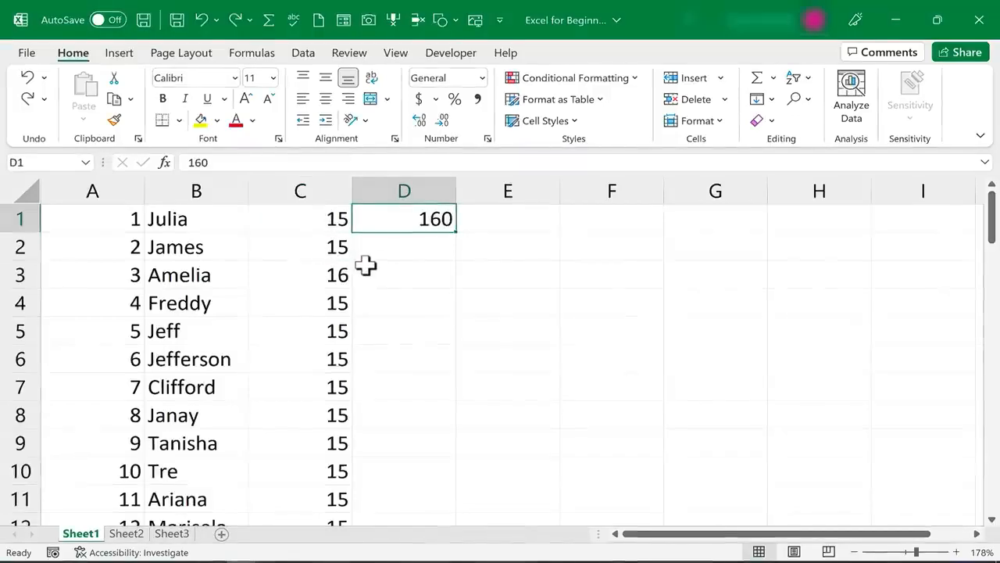
pyautogui.click(321, 278)
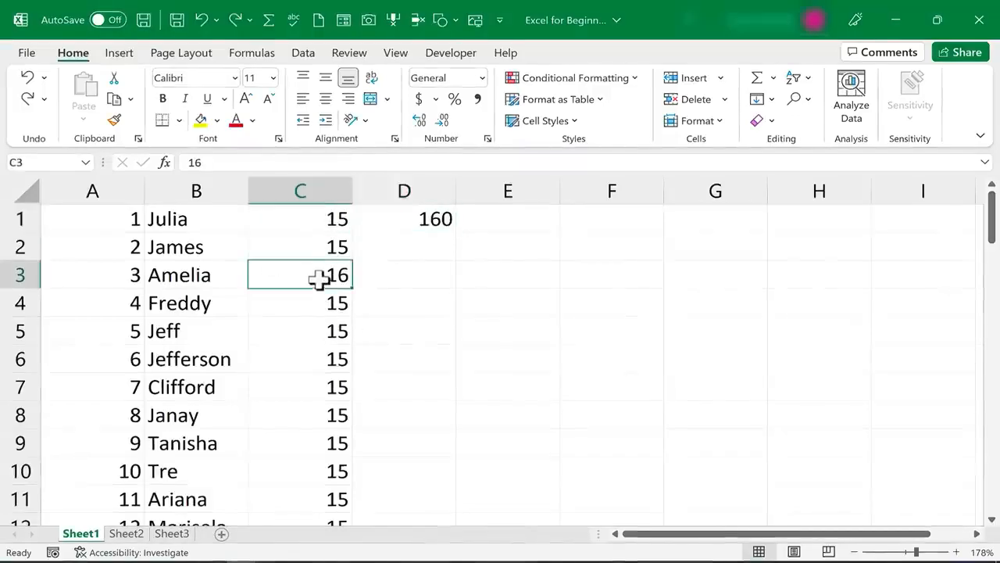
pyautogui.click(423, 227)
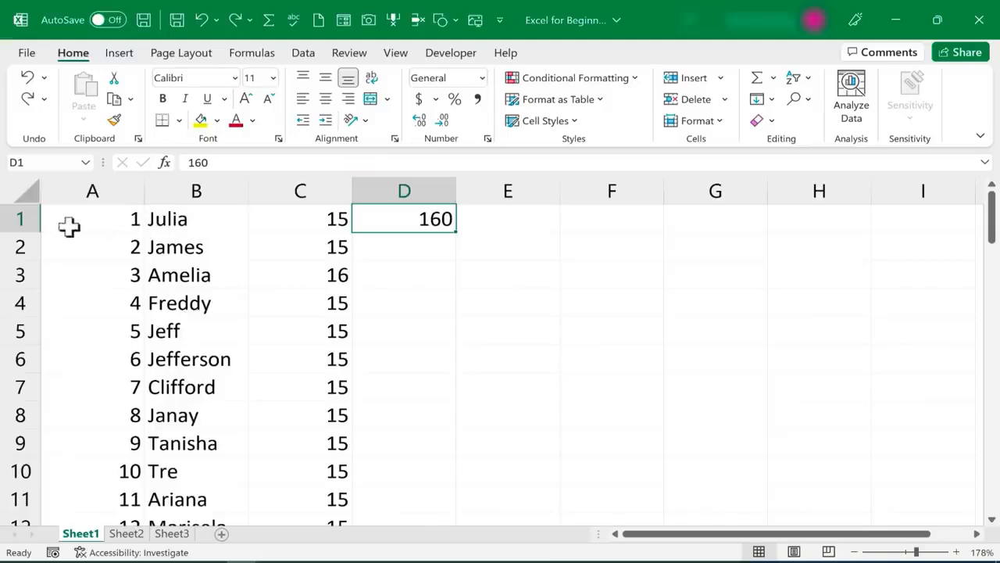
pyautogui.click(282, 247)
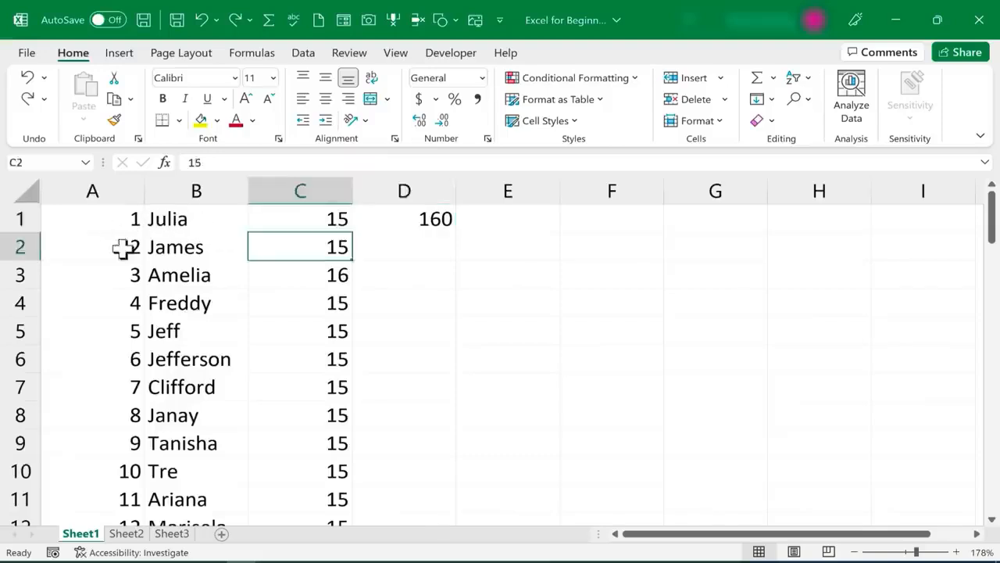
# Insert a blank row above row 1 so that the list starts in row 2
pyautogui.rightClick(16, 218)
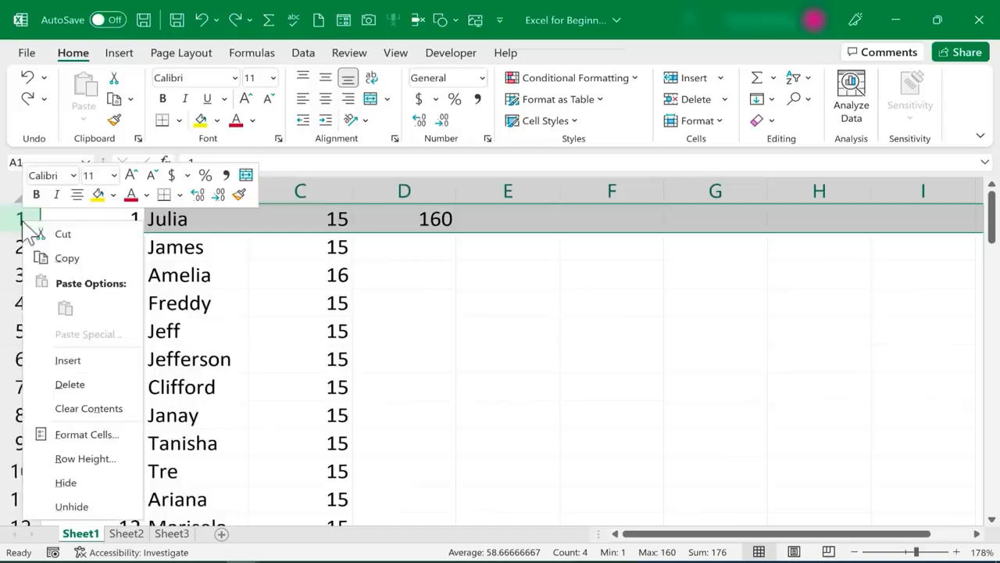
pyautogui.click(100, 357)
pyautogui.click(156, 303)
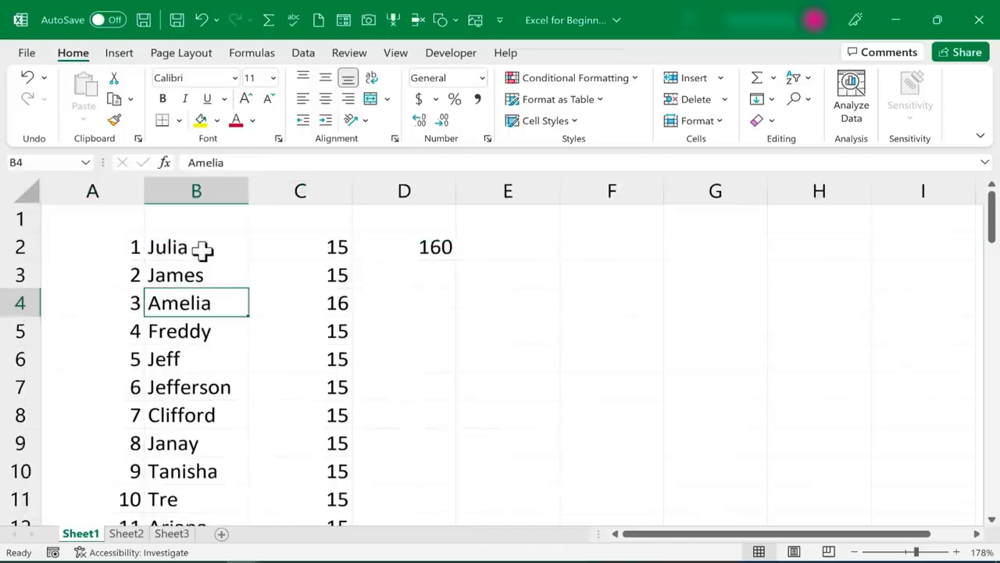
# Insert a blank column before column A and another one directly after the names column
pyautogui.rightClick(92, 189)
pyautogui.click(151, 334)
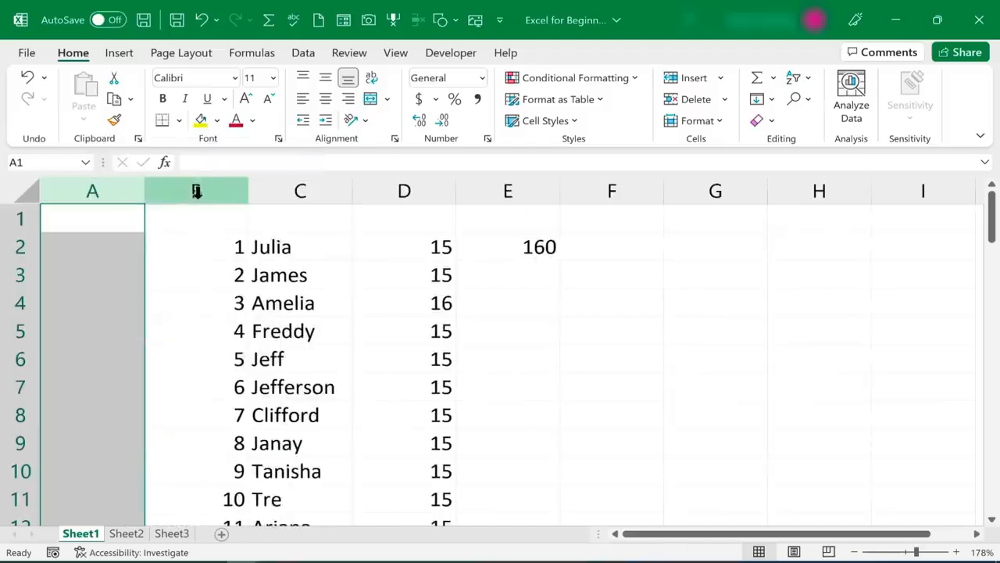
pyautogui.rightClick(391, 192)
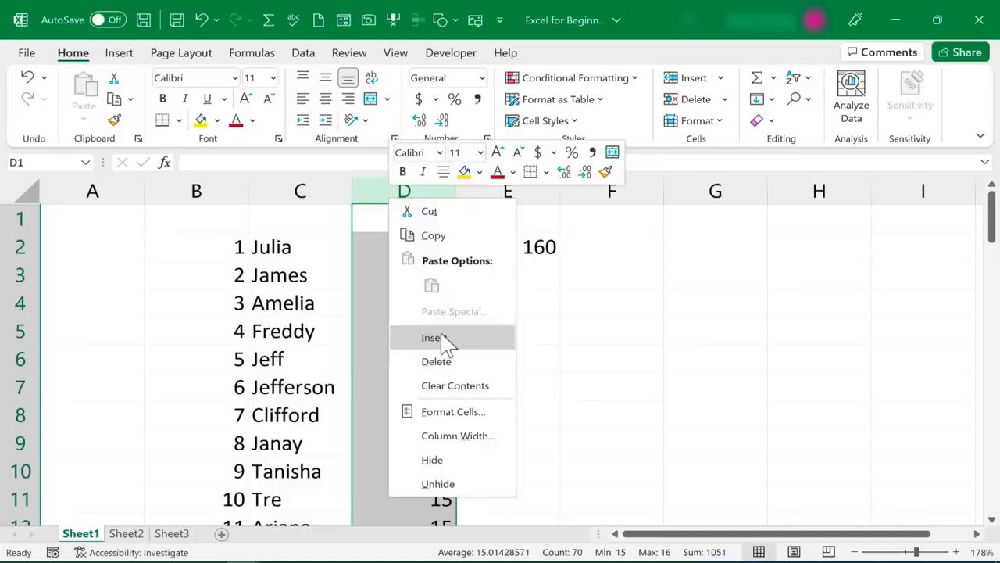
pyautogui.click(435, 338)
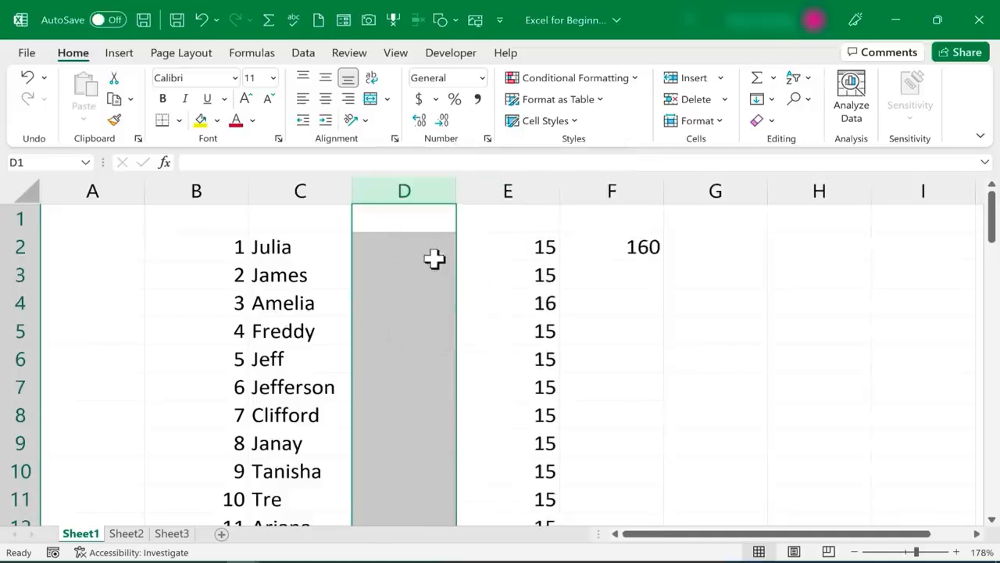
# Insert a blank row above row 5, the row containing Freddy
pyautogui.rightClick(17, 332)
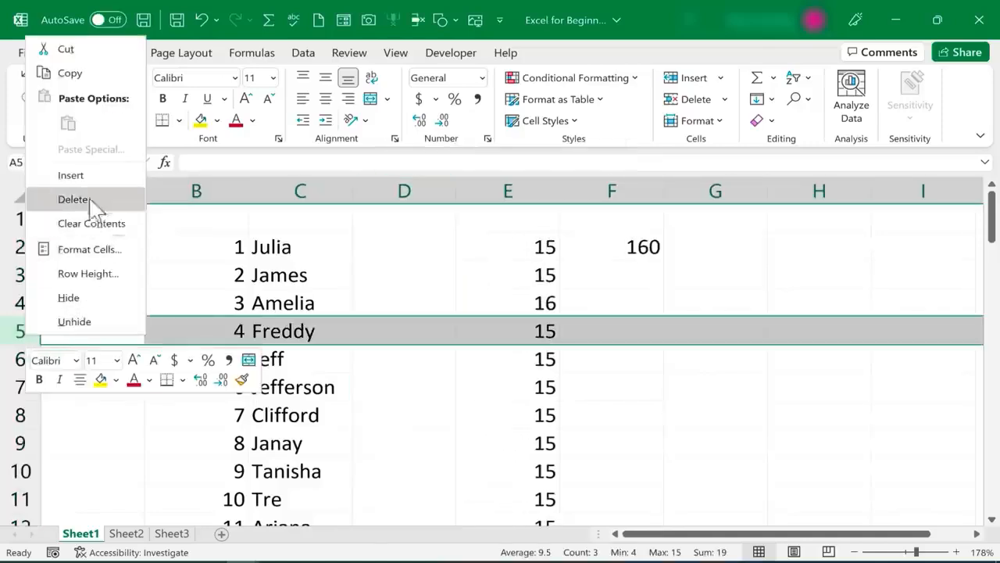
pyautogui.click(75, 172)
pyautogui.click(198, 270)
# Undo the insertion of the blank row above Freddy and of the two blank columns
pyautogui.hotkey('ctrl', 'z')
pyautogui.hotkey('ctrl', 'z')
pyautogui.hotkey('ctrl', 'z')
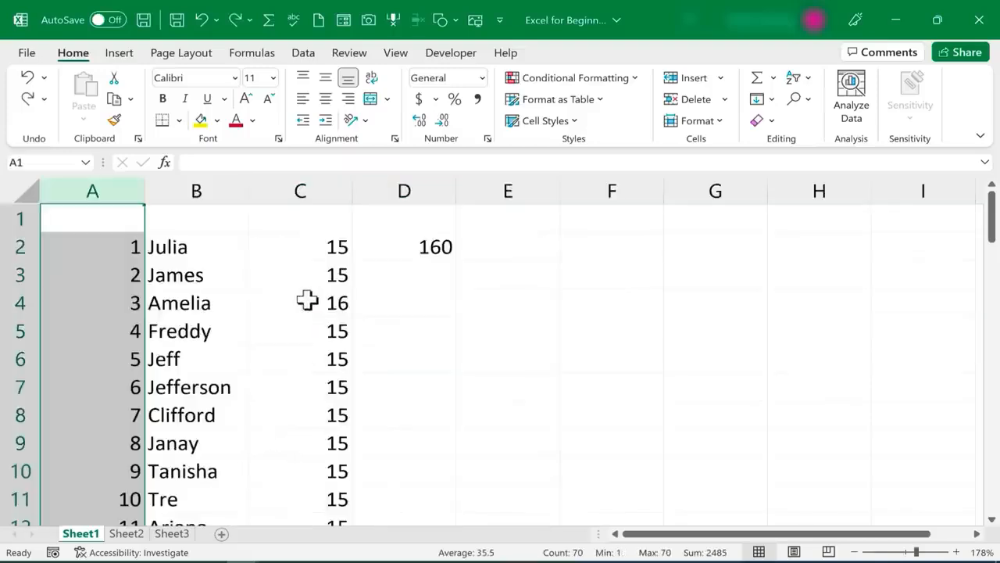
pyautogui.click(283, 274)
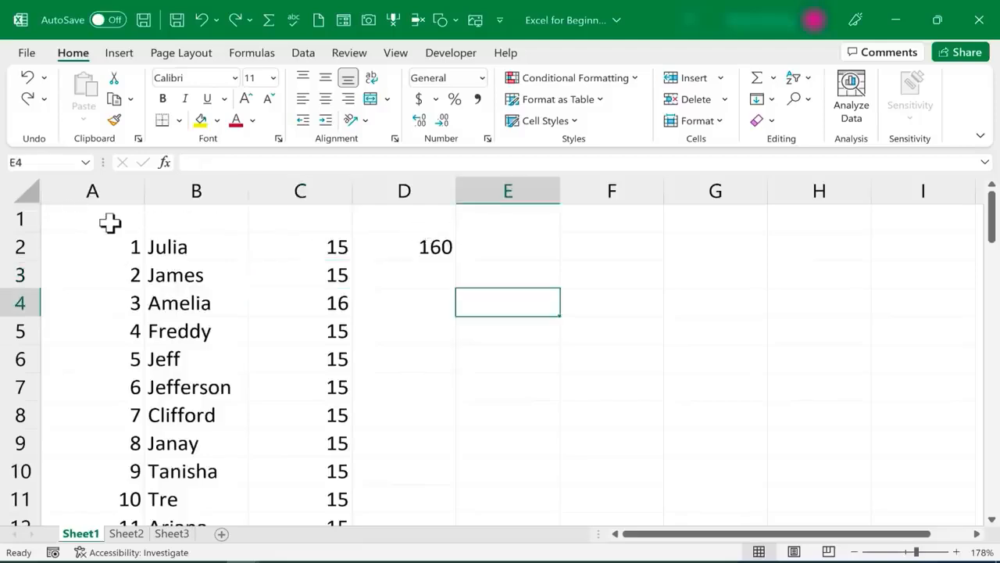
# Enter the column headers Employee ID, Name and Hourly Wage in cells A1, B1 and C1
pyautogui.click(110, 223)
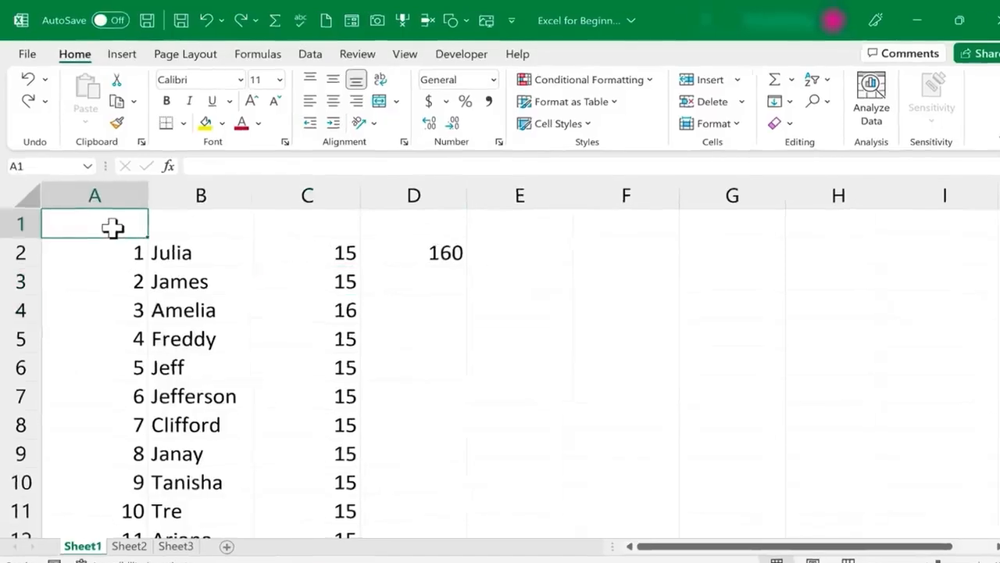
pyautogui.write('Employee ID')
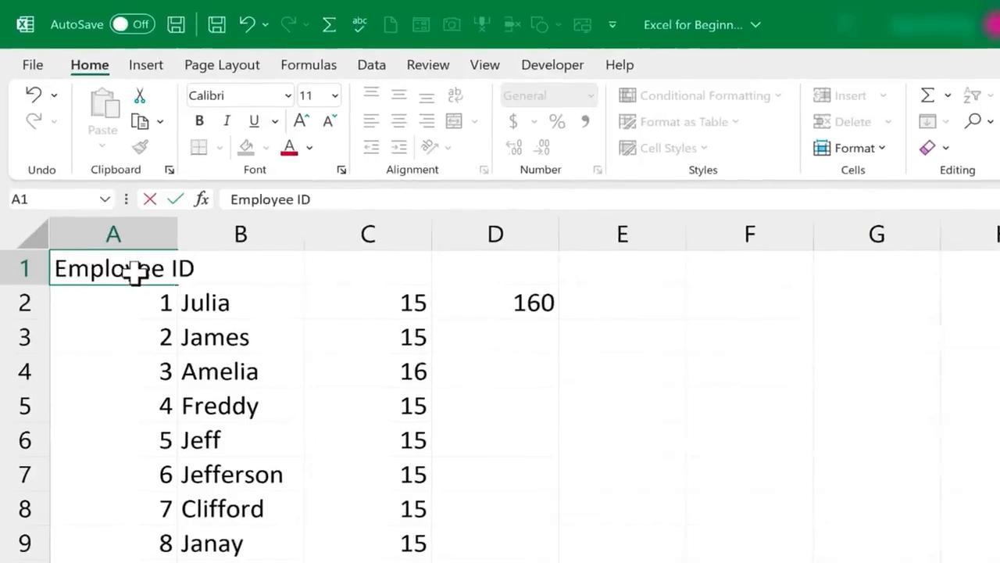
pyautogui.press('Tab')
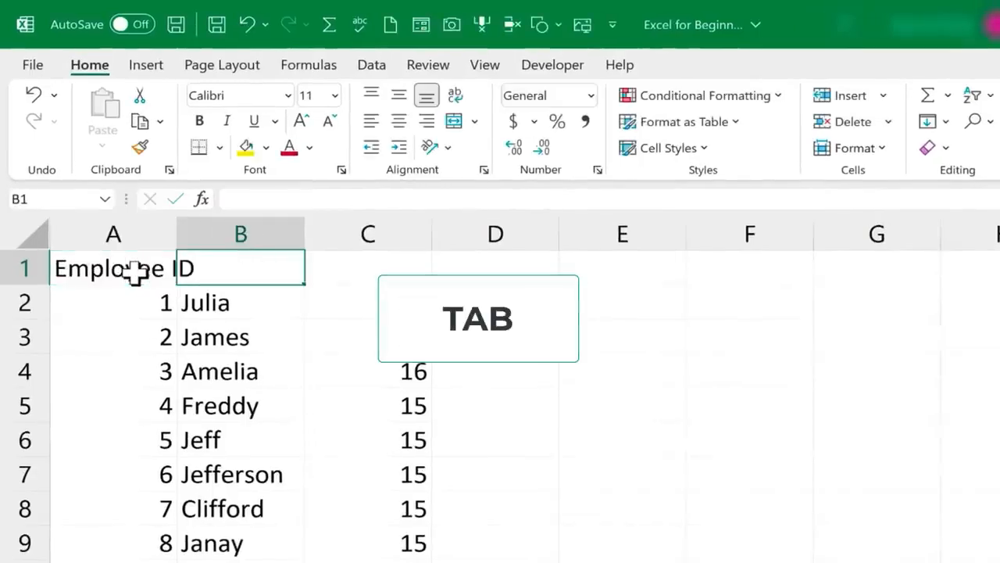
pyautogui.write('Name')
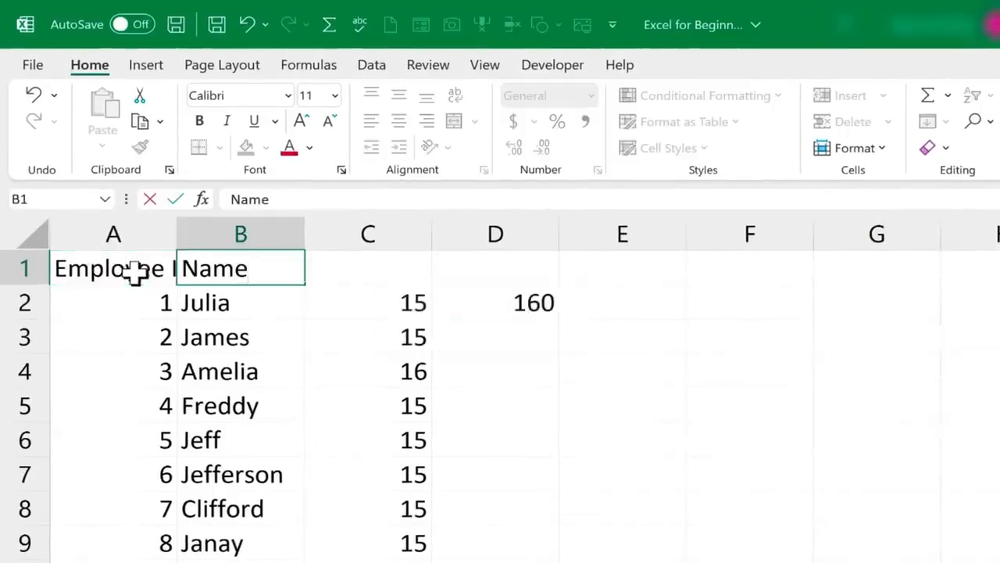
pyautogui.press('Tab')
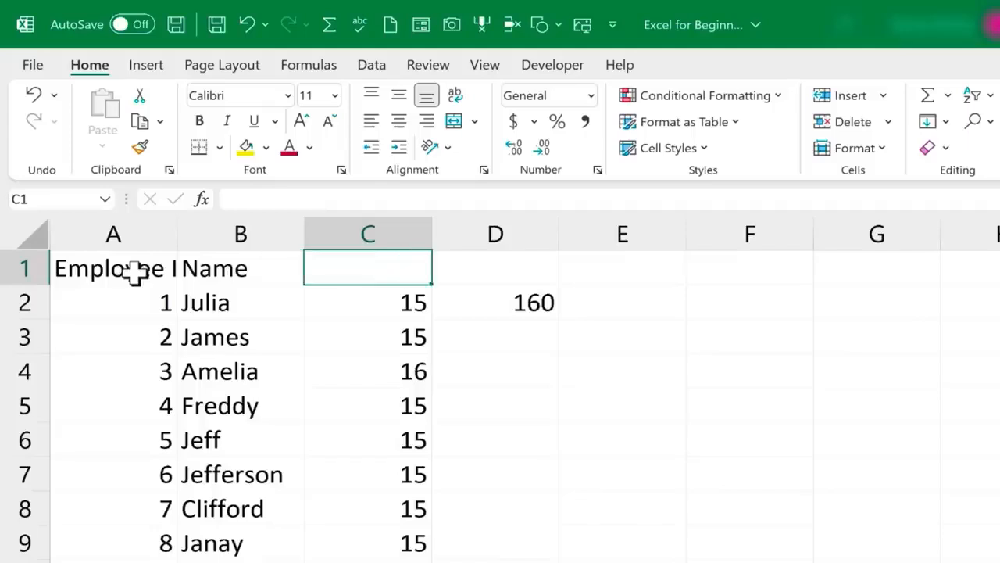
pyautogui.write('Hour')
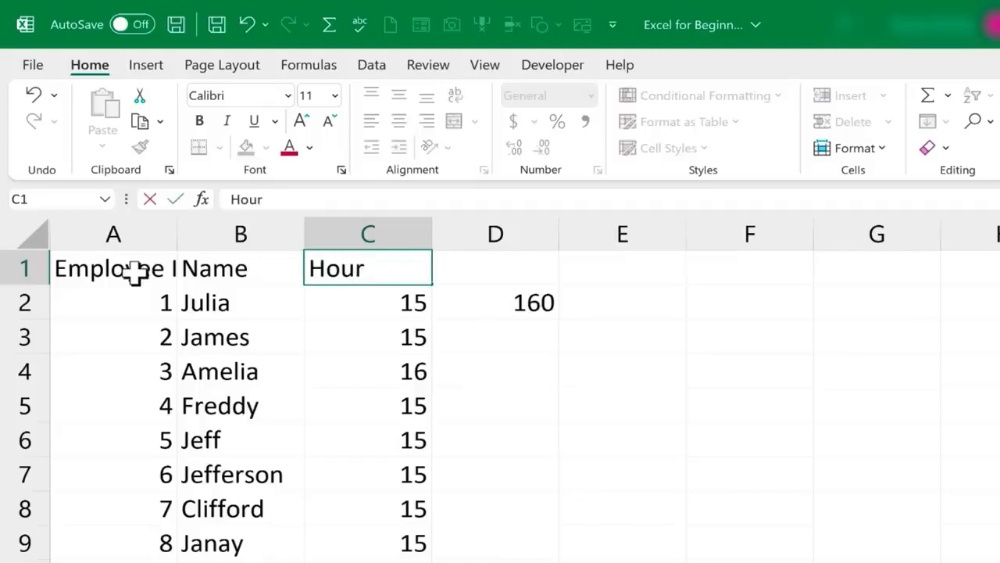
pyautogui.write('ly Wage')
pyautogui.press('Tab')
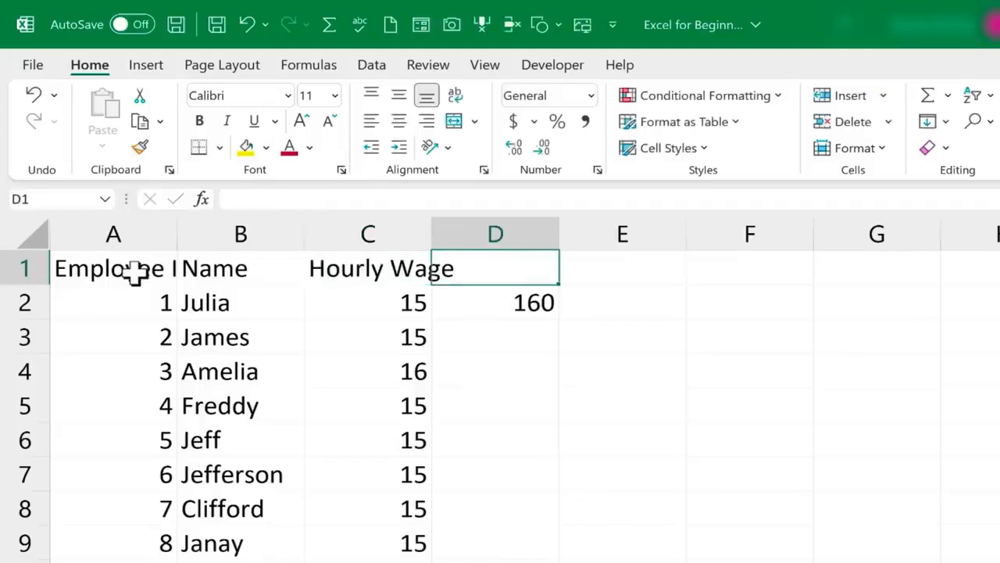
# Enter the column headers Hours Worked and Taxable Income in cells D1 and E1
pyautogui.write('Hours')
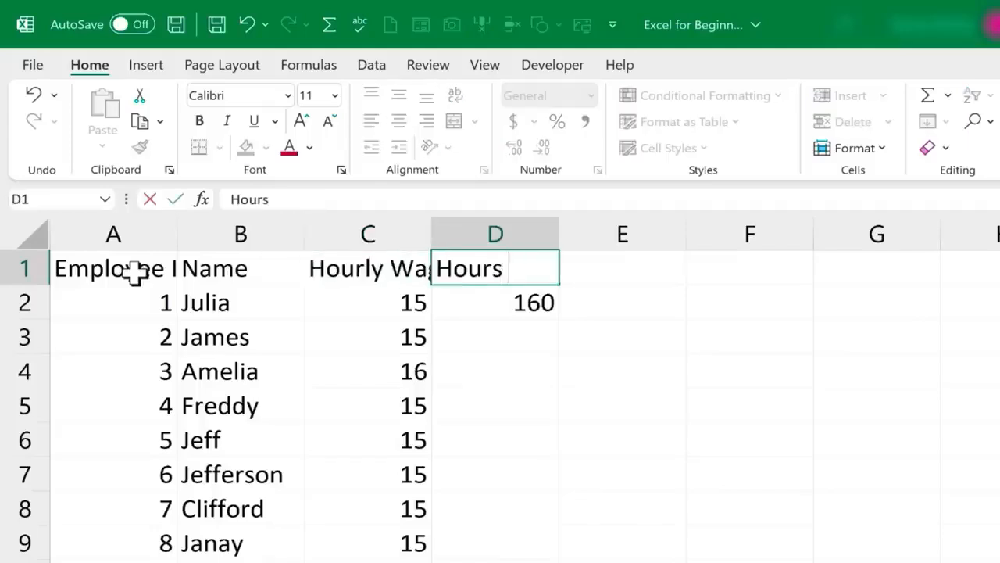
pyautogui.write(' Worked')
pyautogui.press('Tab')
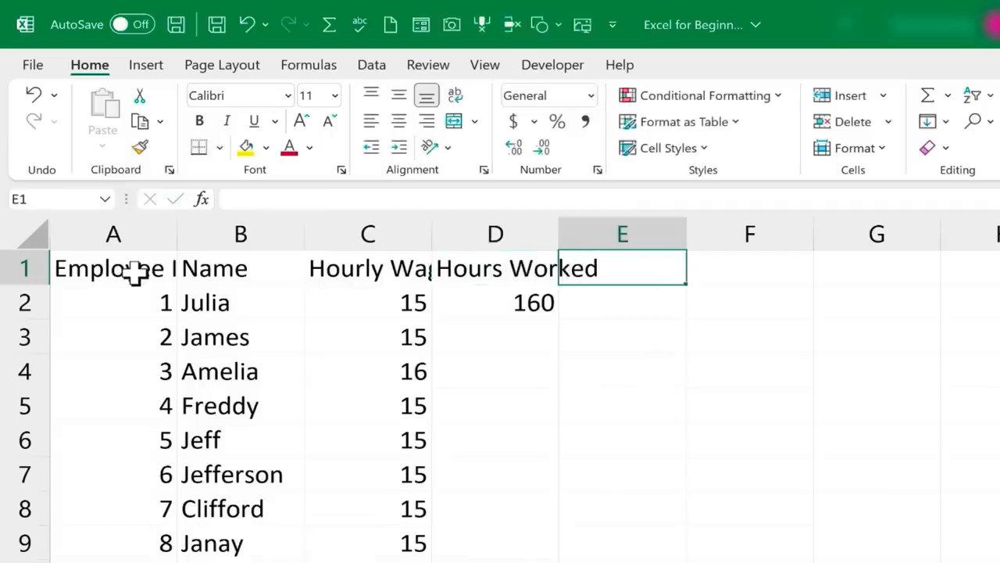
pyautogui.write('Taxable In')
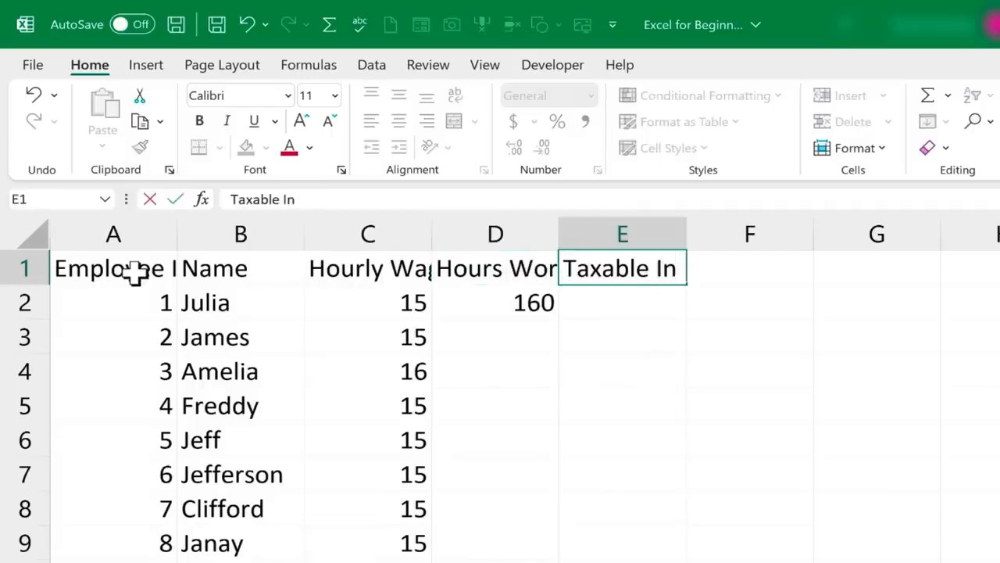
pyautogui.write('come')
pyautogui.press('Return')
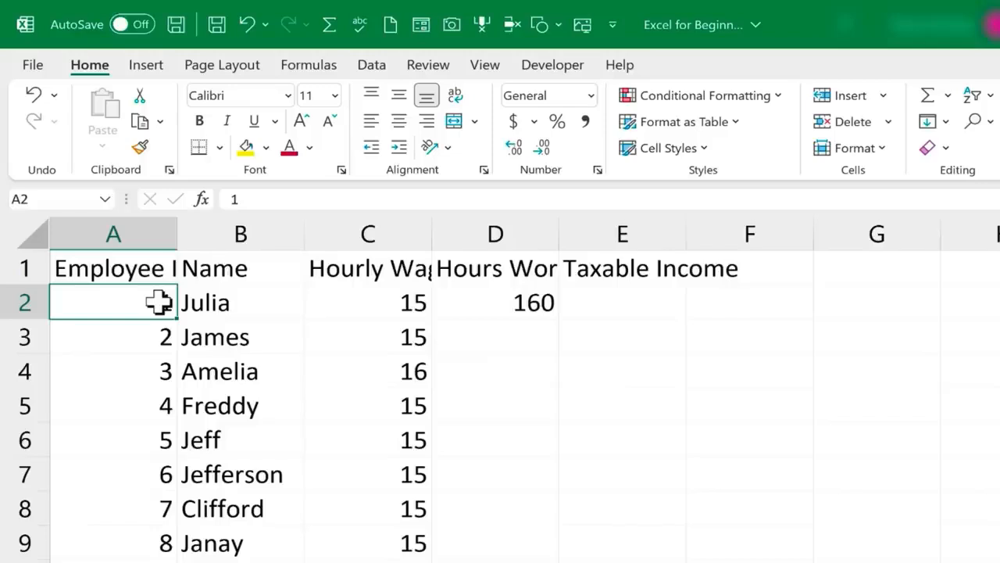
# Examine the full text of the cut-off headers in cells A1 and C1
pyautogui.click(135, 273)
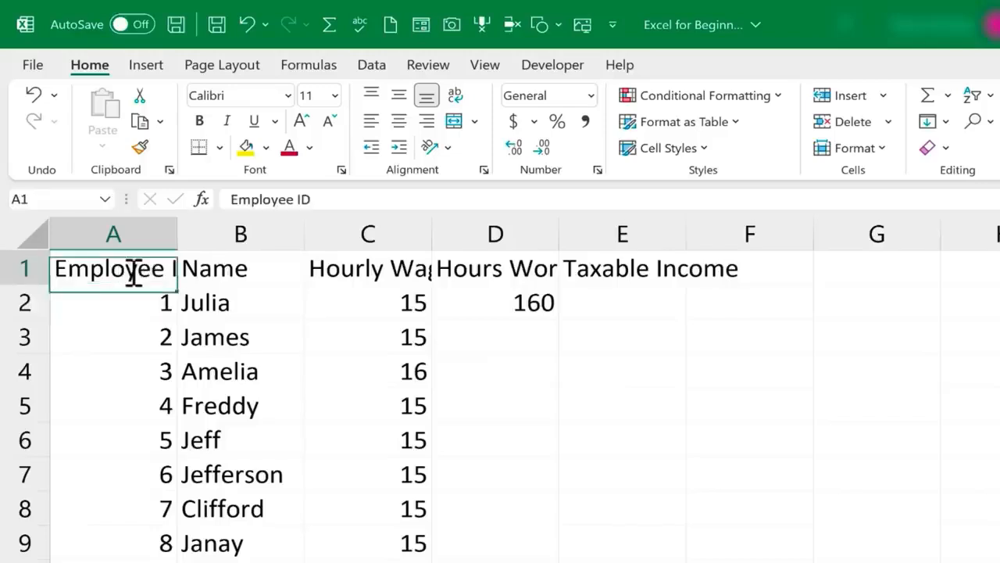
pyautogui.doubleClick(134, 274)
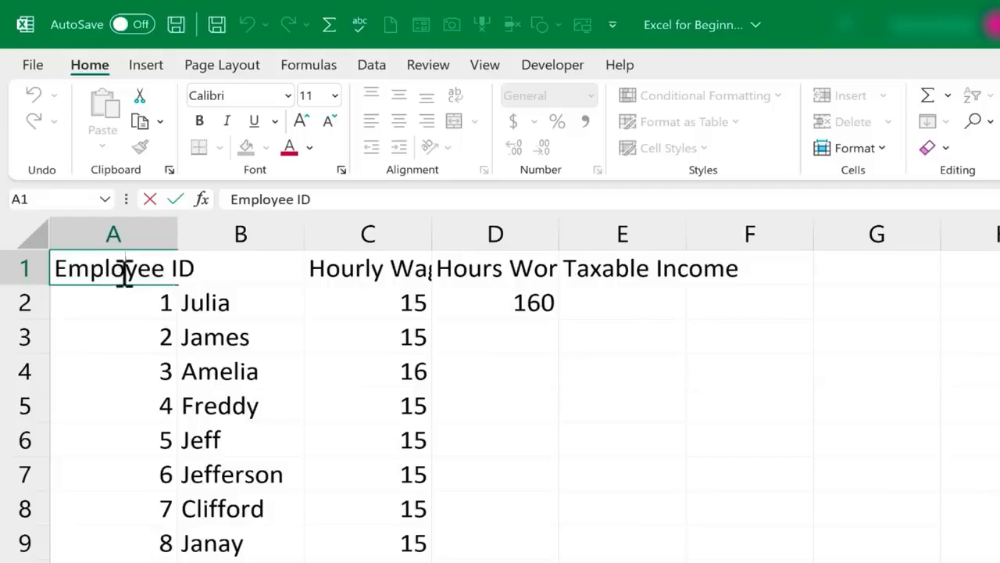
pyautogui.click(153, 326)
pyautogui.press('Right')
pyautogui.press('Right')
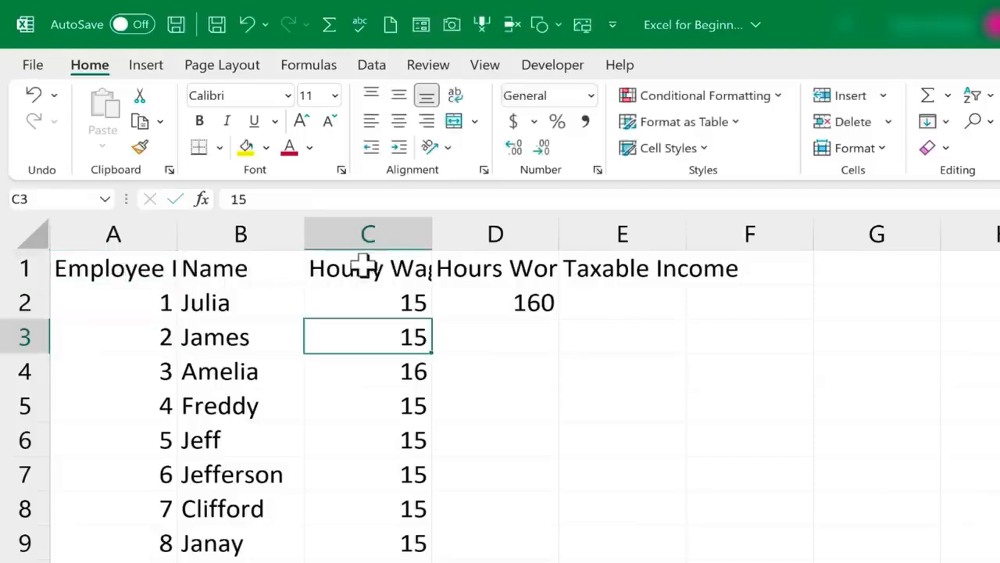
pyautogui.doubleClick(366, 268)
pyautogui.click(390, 308)
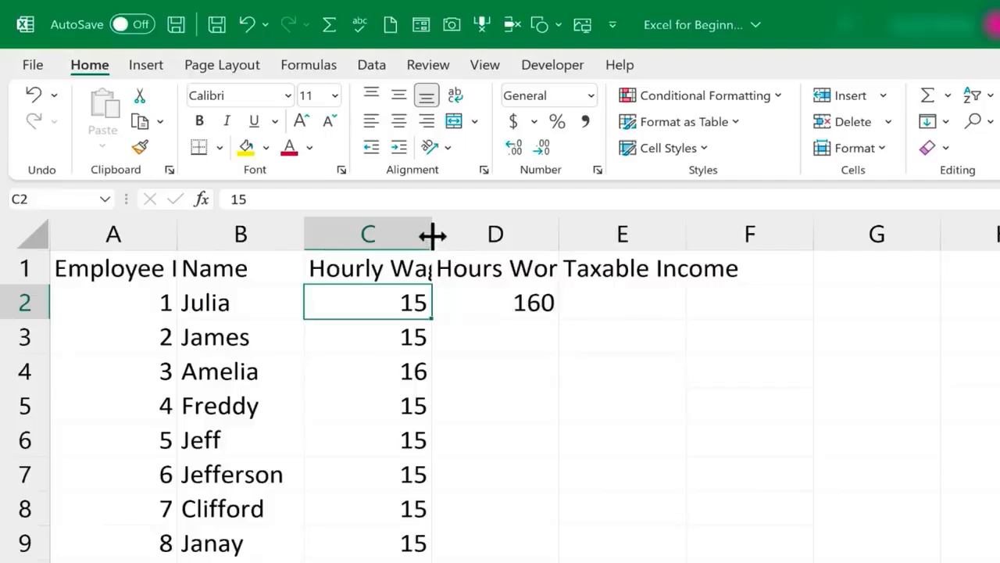
# Widen column C to show its whole header, and AutoFit the widths of columns A through E to their contents
pyautogui.moveTo(432, 234); pyautogui.dragTo(482, 230)
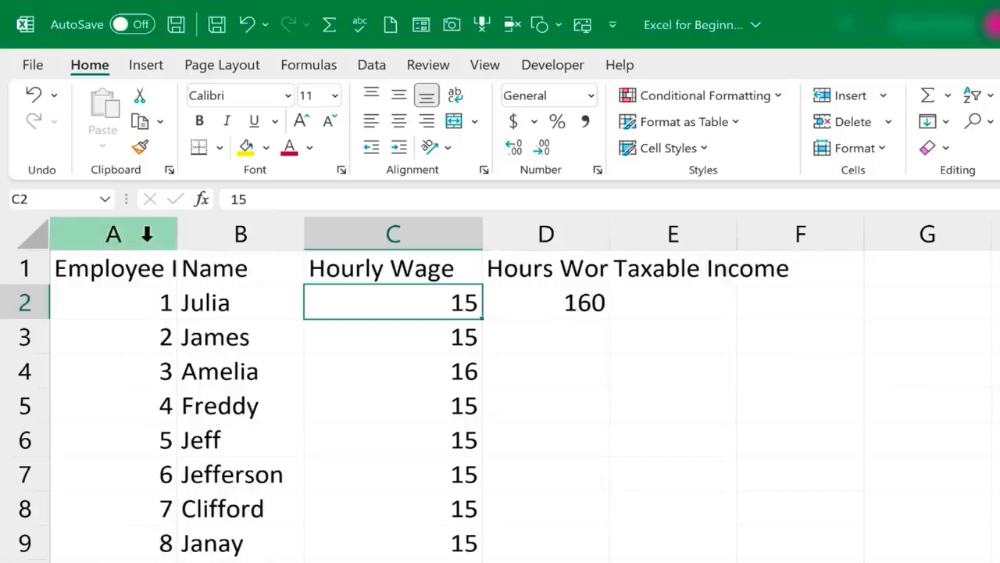
pyautogui.moveTo(136, 234); pyautogui.dragTo(693, 240)
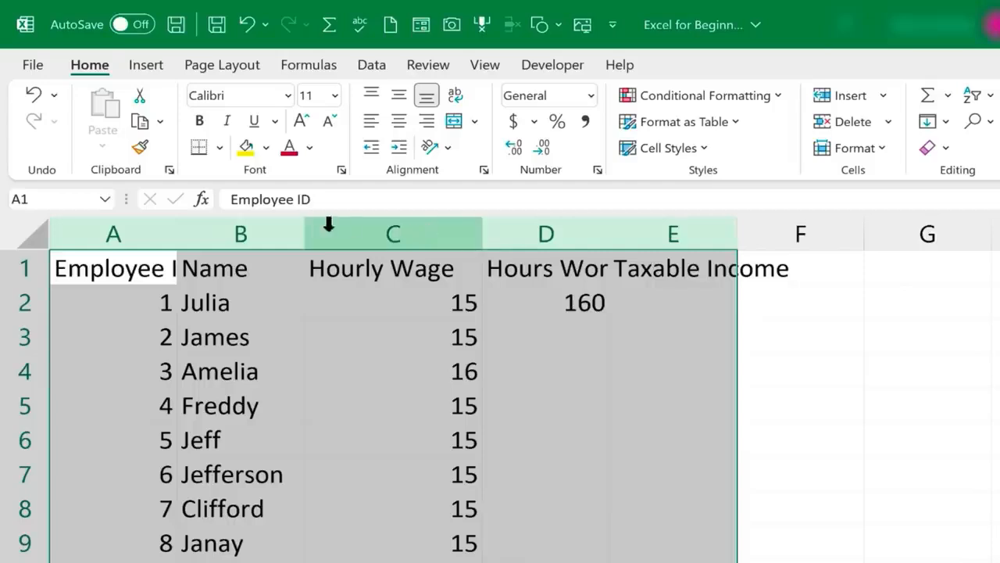
pyautogui.doubleClick(305, 235)
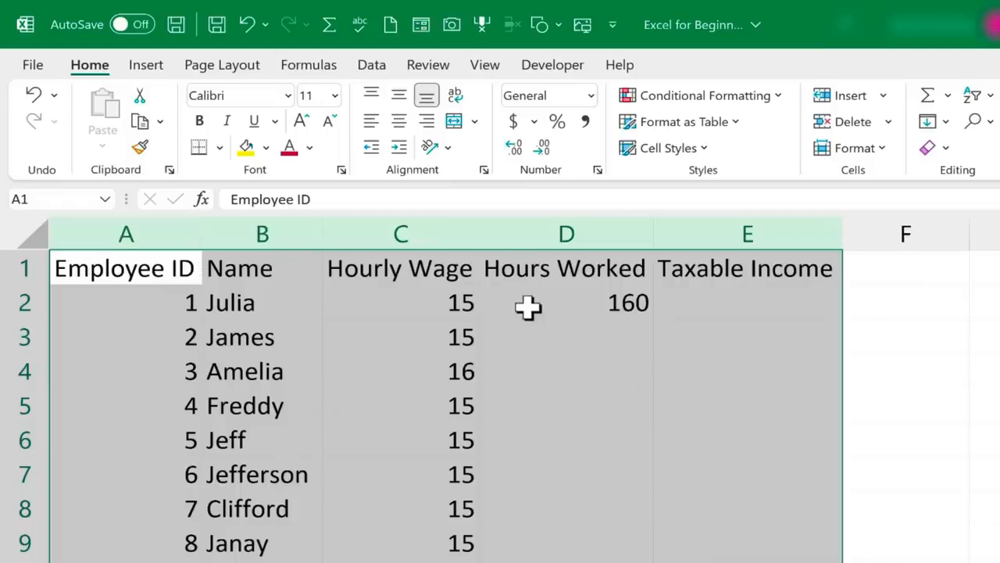
pyautogui.click(550, 344)
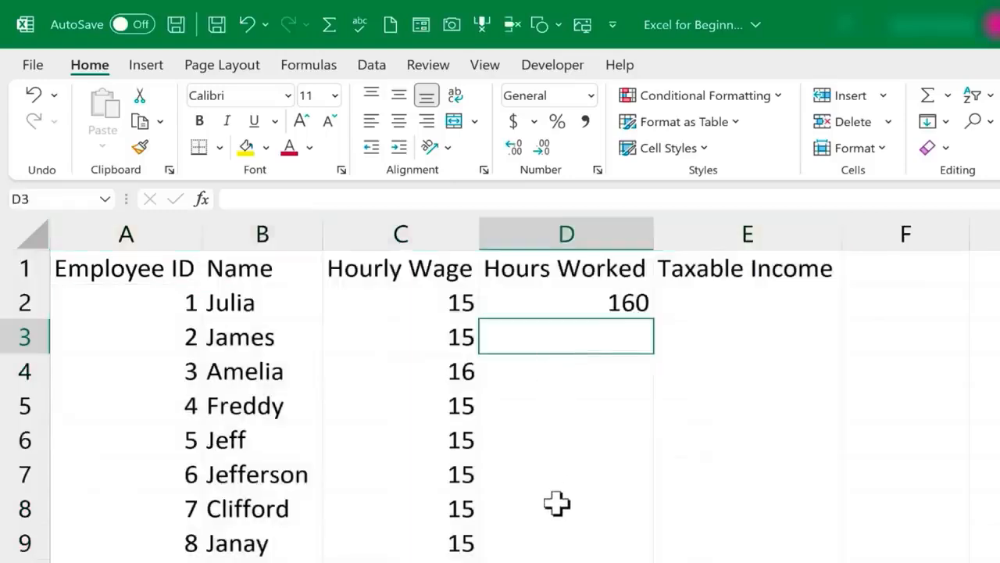
pyautogui.click(458, 413)
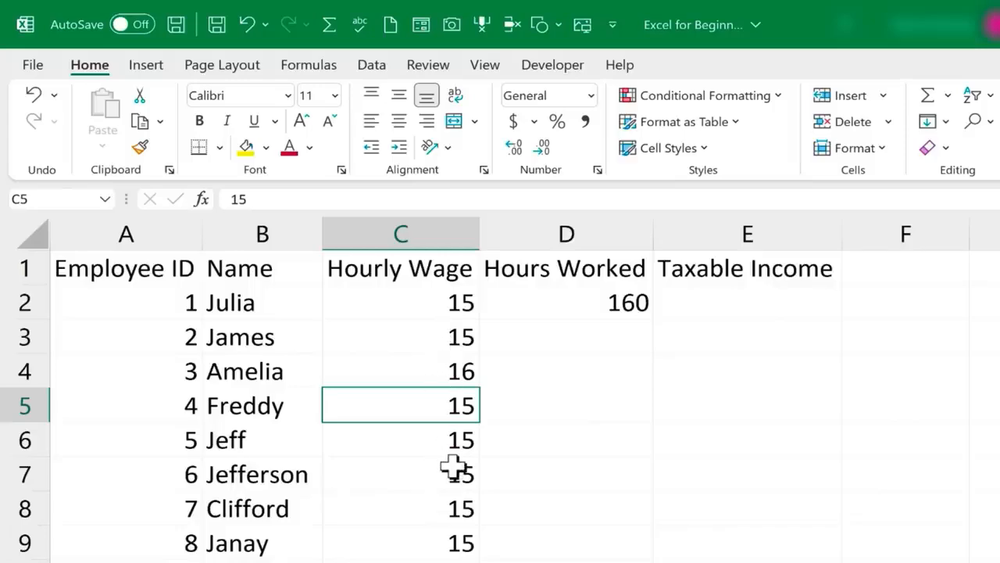
pyautogui.scroll(-4, 476, 407)
pyautogui.click(465, 412)
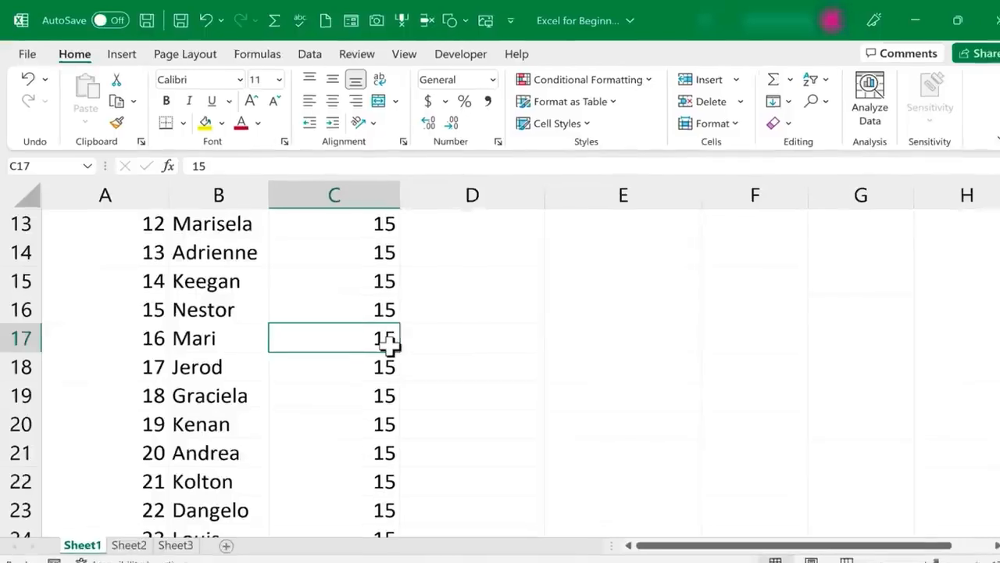
pyautogui.scroll(4, 386, 341)
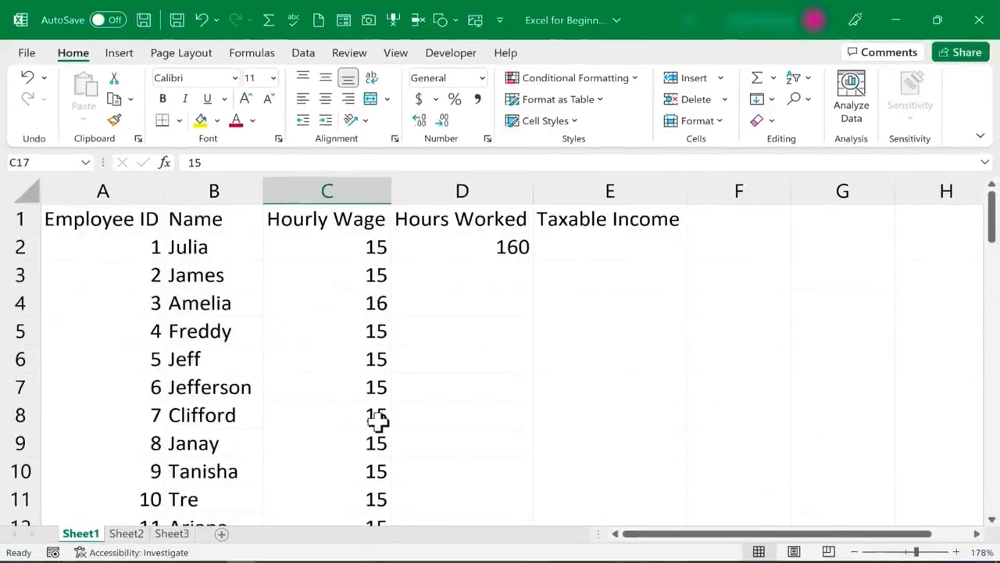
# Use Find and Replace to replace every occurrence of 15 with 15.5 on the sheet
pyautogui.click(602, 305)
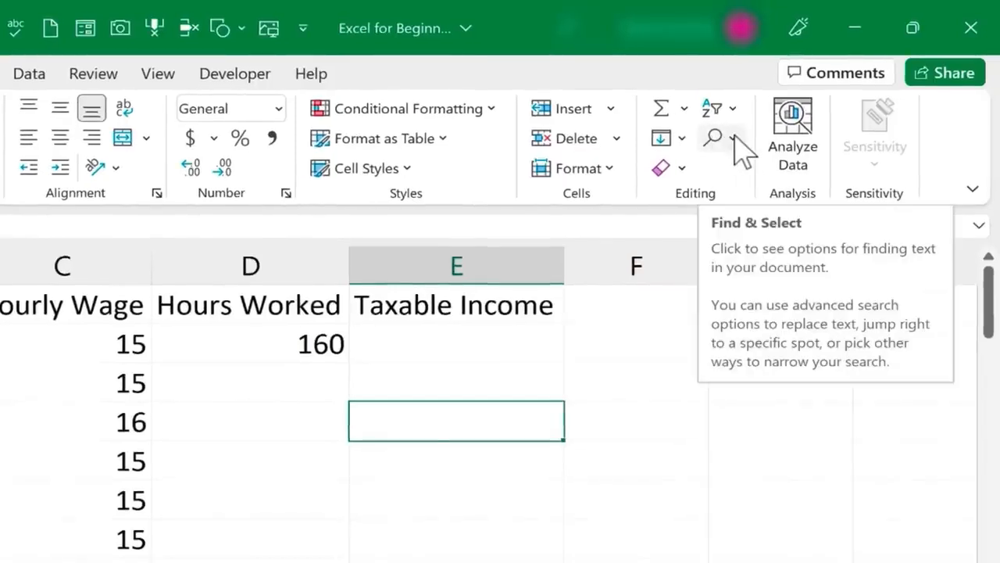
pyautogui.click(735, 139)
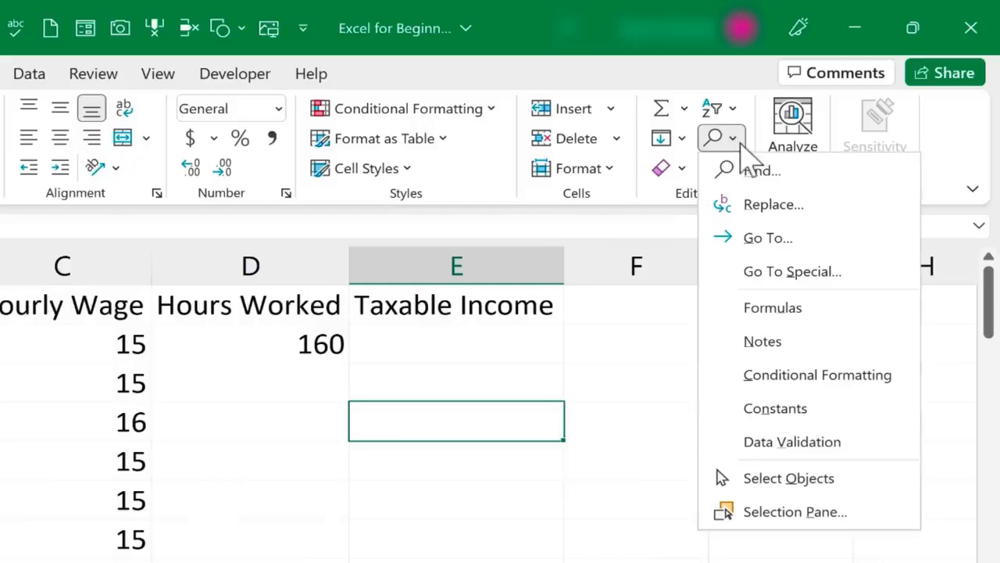
pyautogui.click(792, 206)
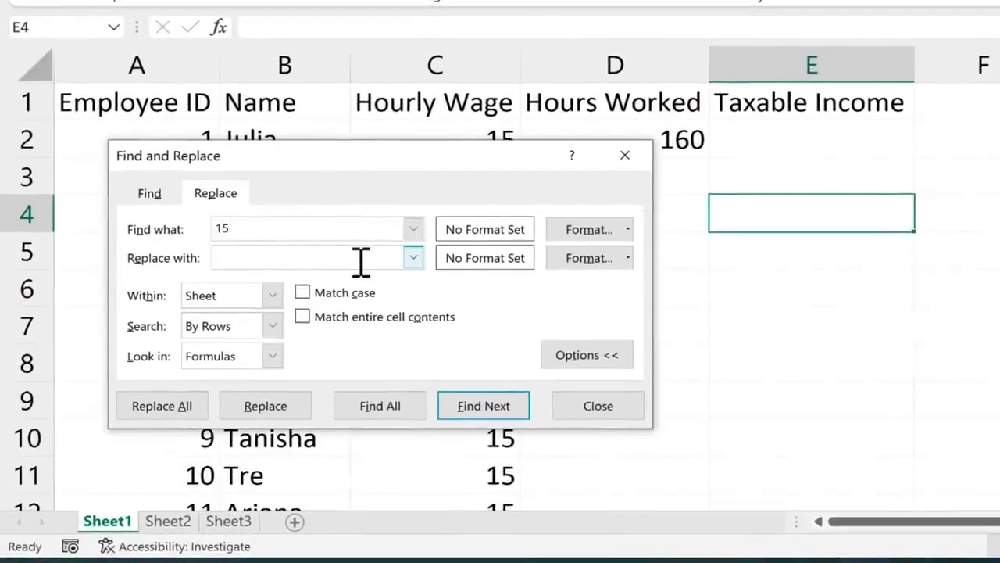
pyautogui.write('.5')
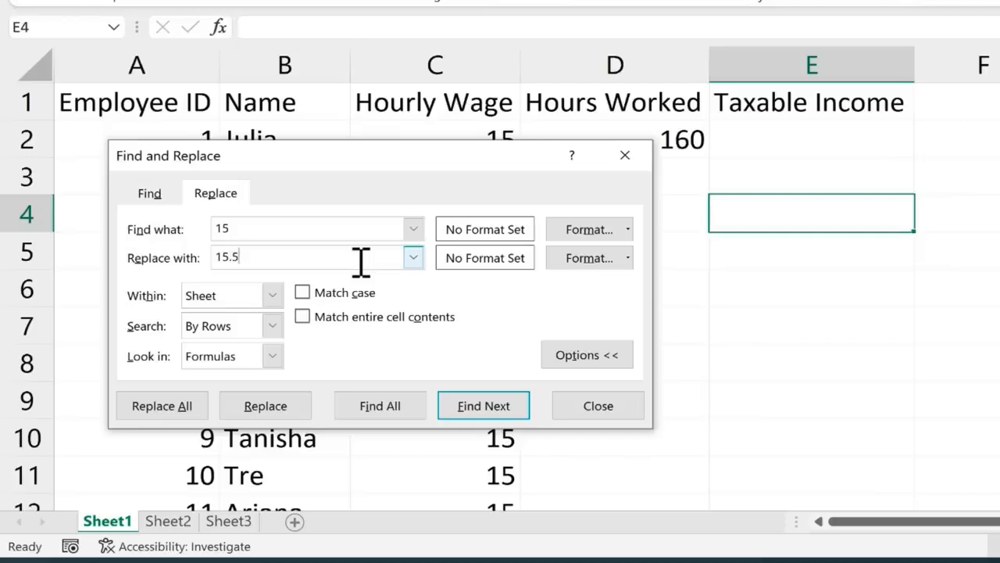
pyautogui.click(165, 406)
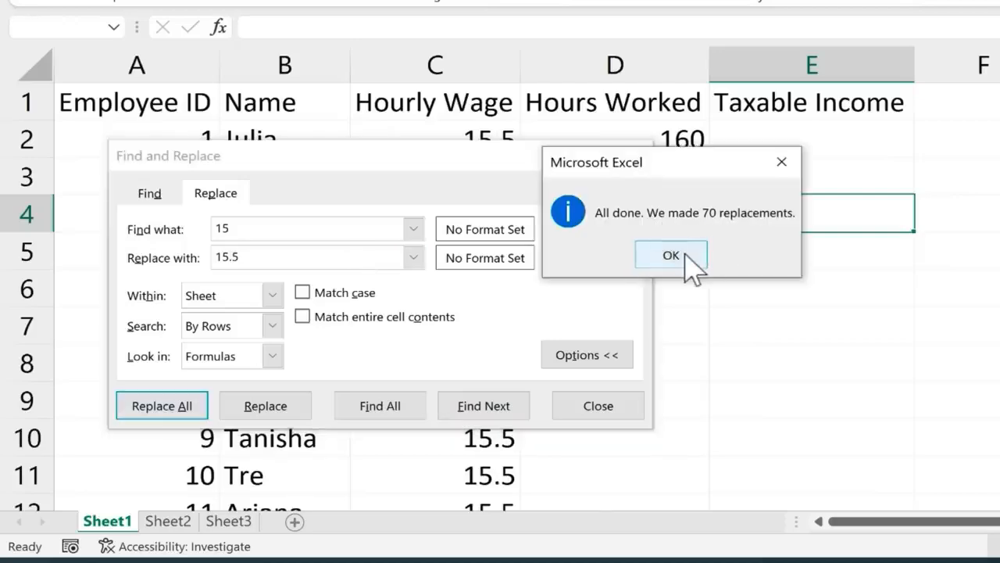
# Close Find and Replace and check the replaced values in the employee ID and hourly wage columns
pyautogui.click(671, 255)
pyautogui.click(586, 412)
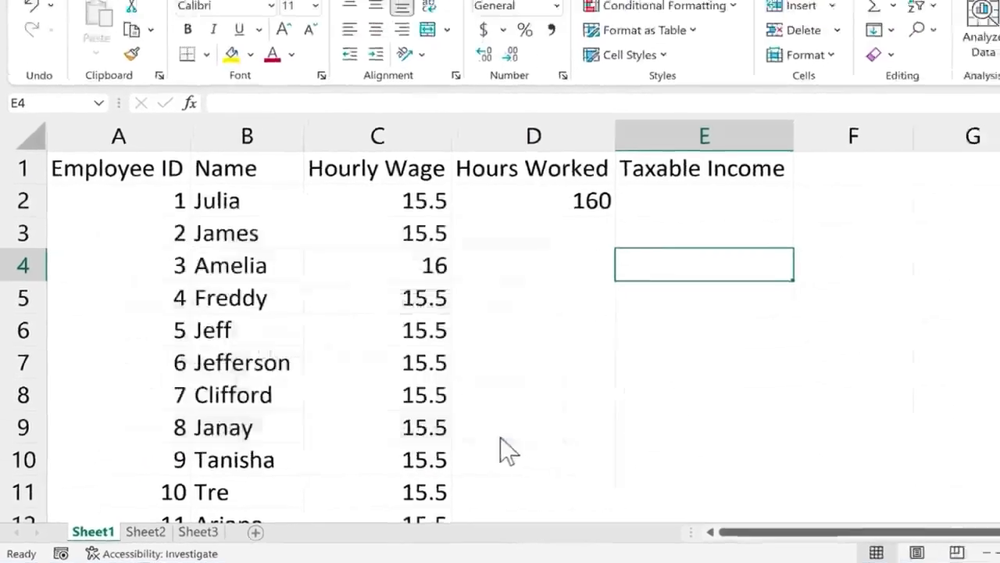
pyautogui.scroll(-10, 374, 283)
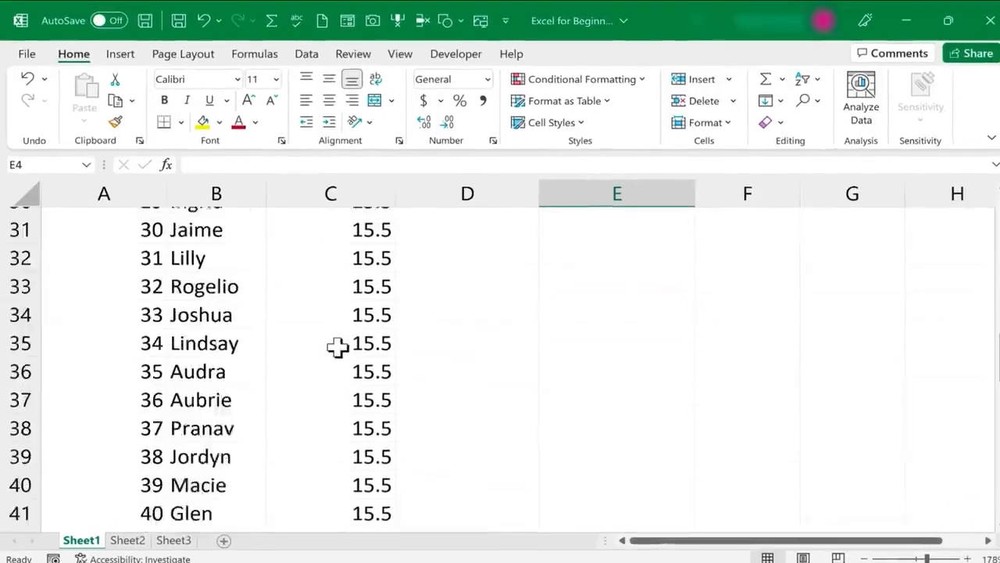
pyautogui.scroll(-3, 337, 347)
pyautogui.scroll(8, 337, 347)
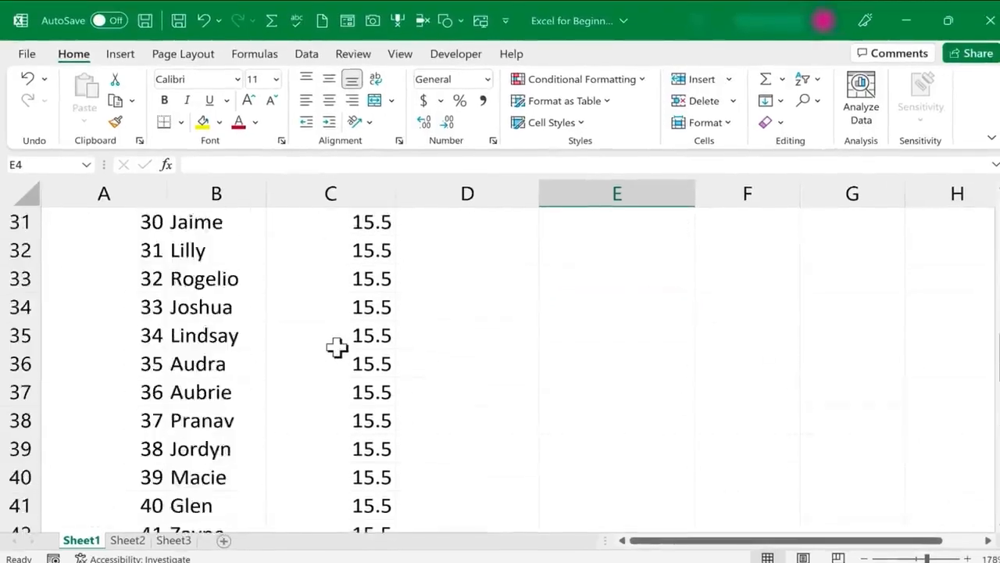
pyautogui.scroll(2, 337, 347)
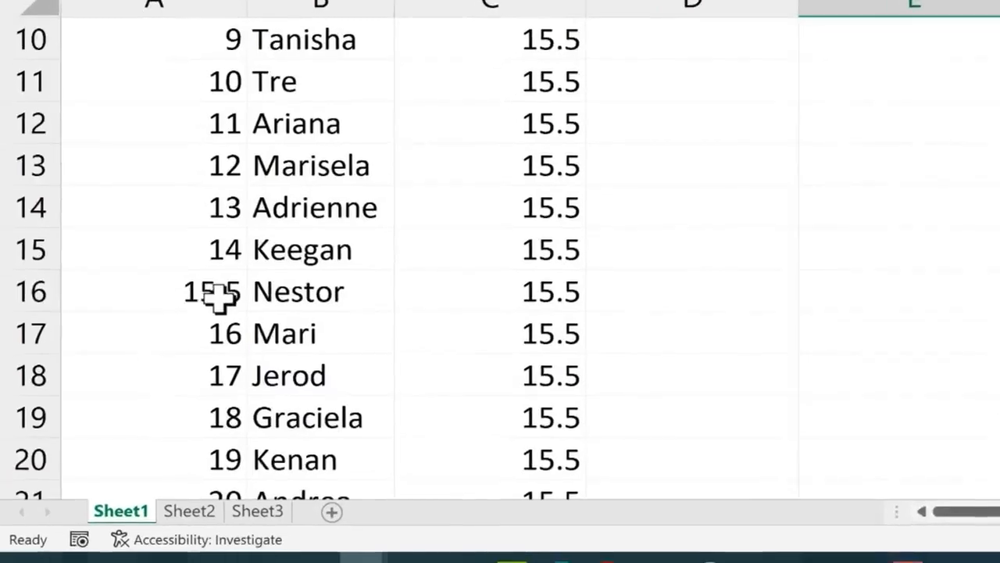
# Correct the employee ID in cell A16 to 15
pyautogui.click(227, 297)
pyautogui.write('15')
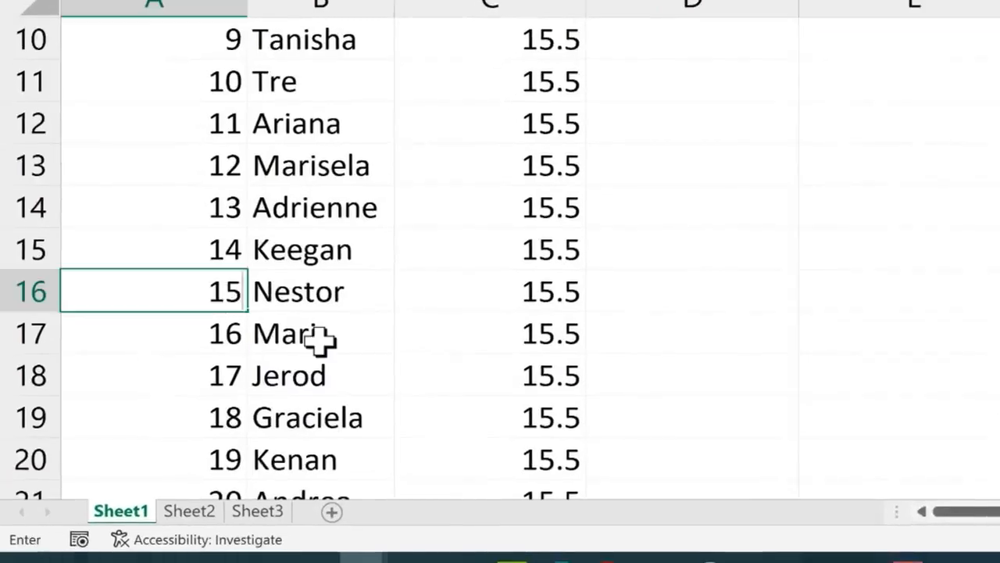
pyautogui.press('Return')
pyautogui.scroll(3, 674, 334)
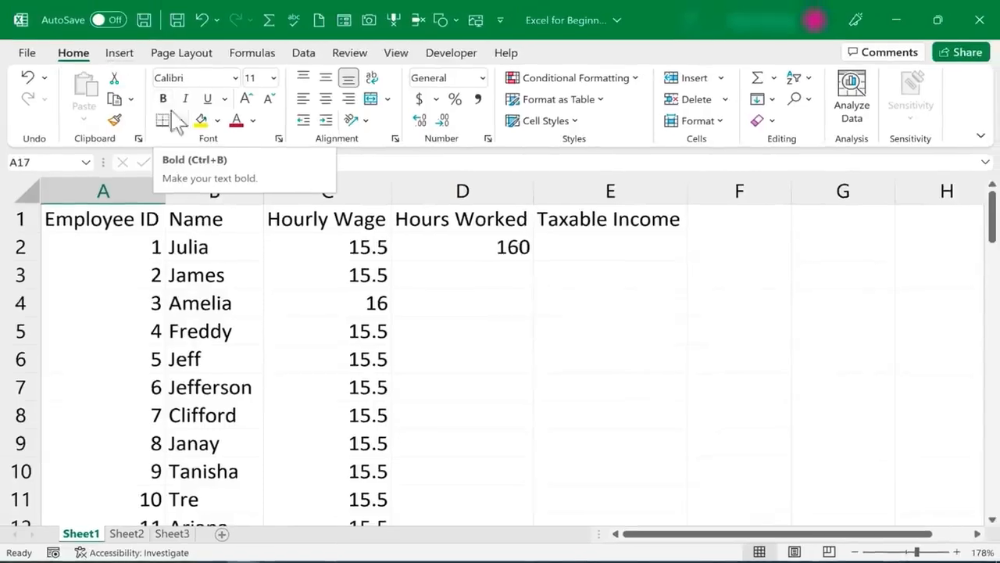
# Review the Find and Replace dialog's replacement settings and close it without replacing anything
pyautogui.click(809, 99)
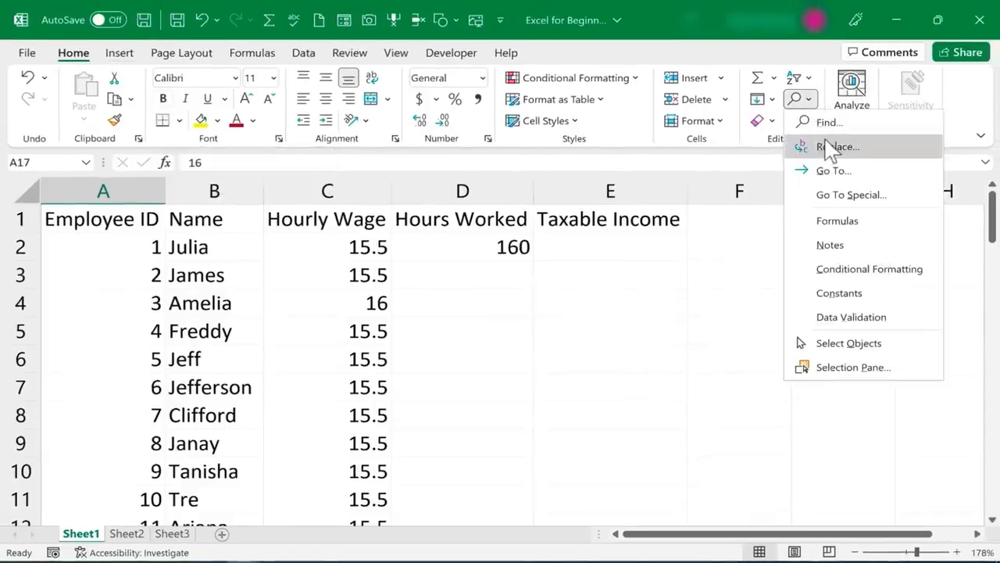
pyautogui.hotkey('ctrl', 'h')
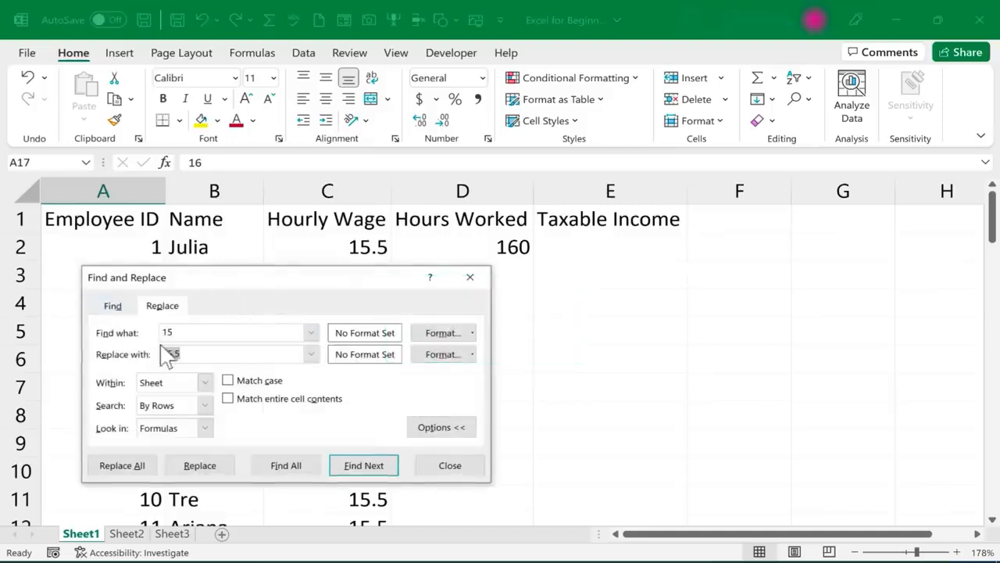
pyautogui.click(451, 466)
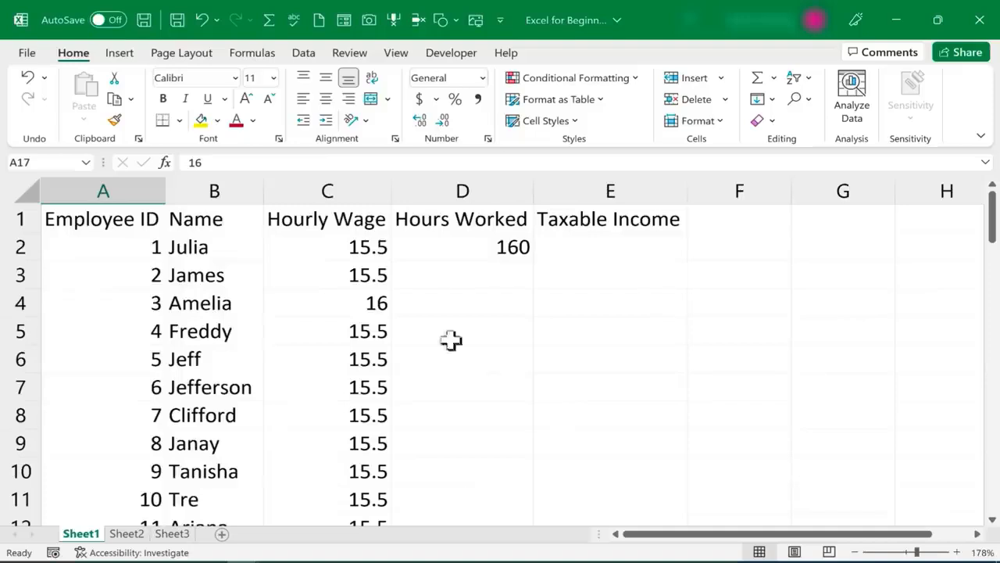
# Open the AutoCorrect options from Excel's proofing settings and browse the list of automatic replacements
pyautogui.click(26, 55)
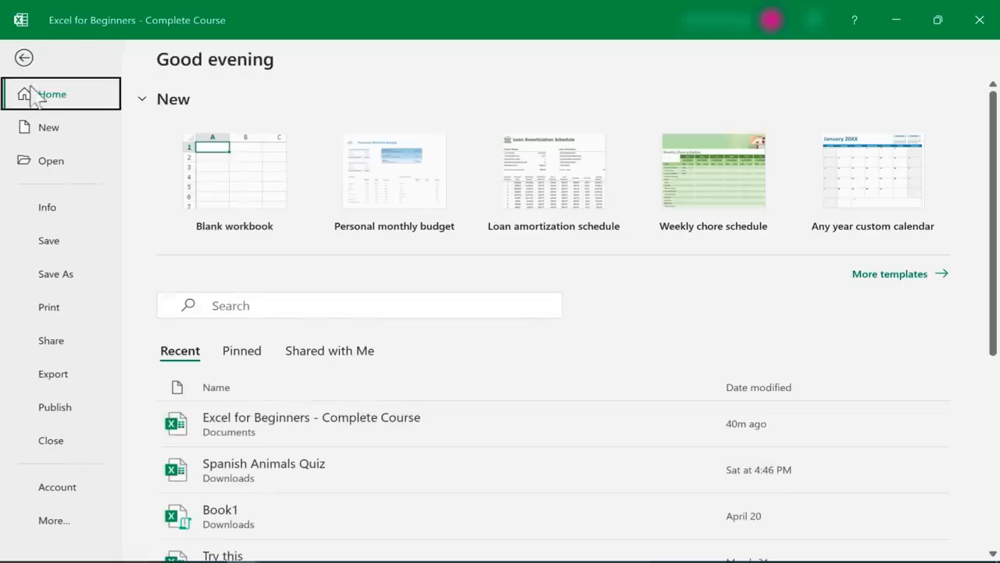
pyautogui.click(54, 522)
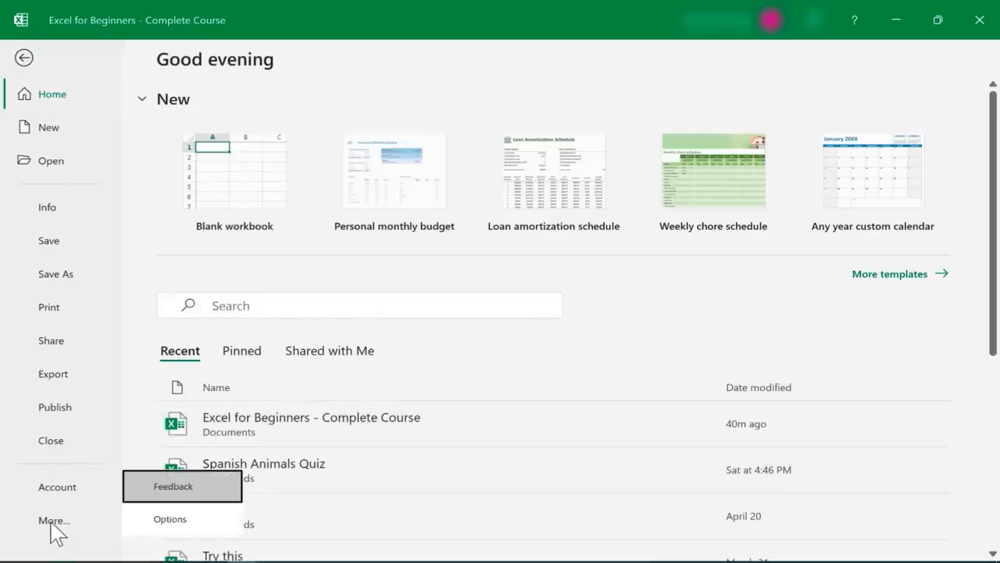
pyautogui.click(179, 530)
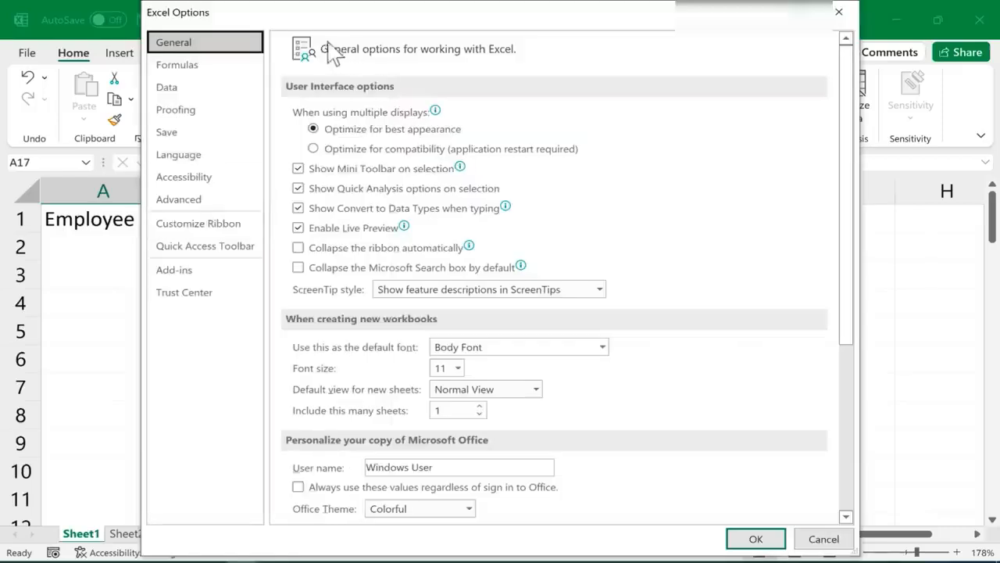
pyautogui.click(186, 111)
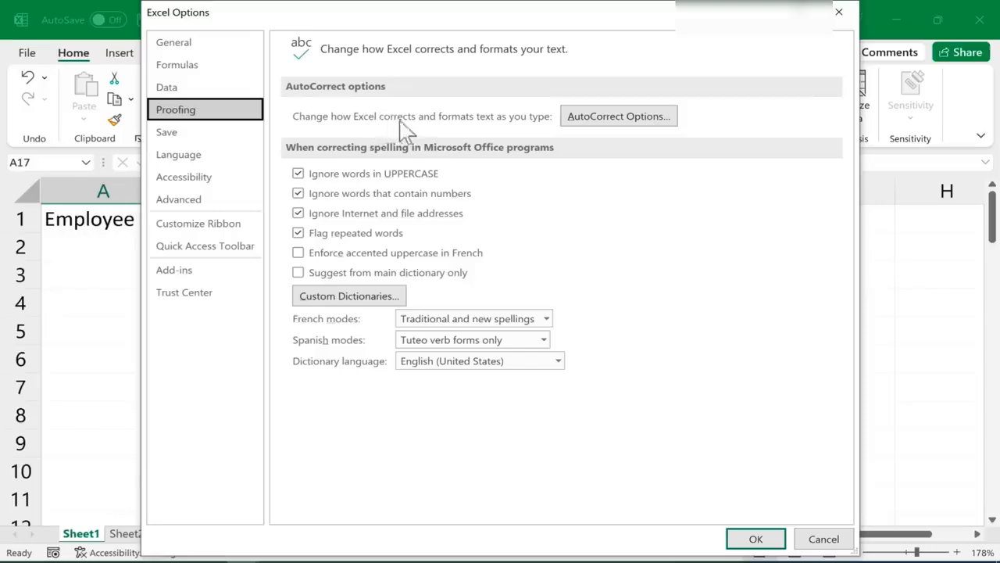
pyautogui.click(651, 127)
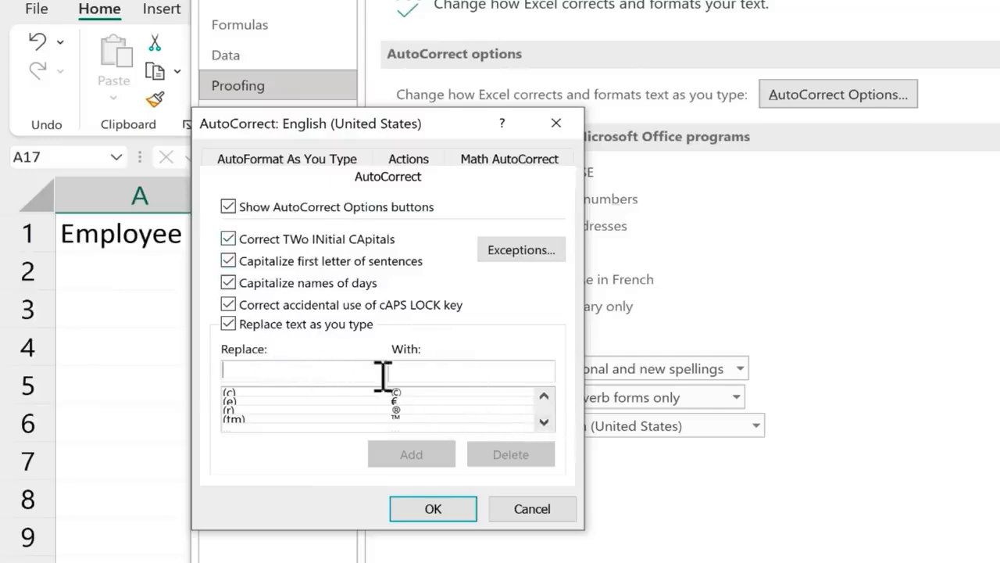
pyautogui.click(448, 369)
pyautogui.scroll(-10, 544, 422)
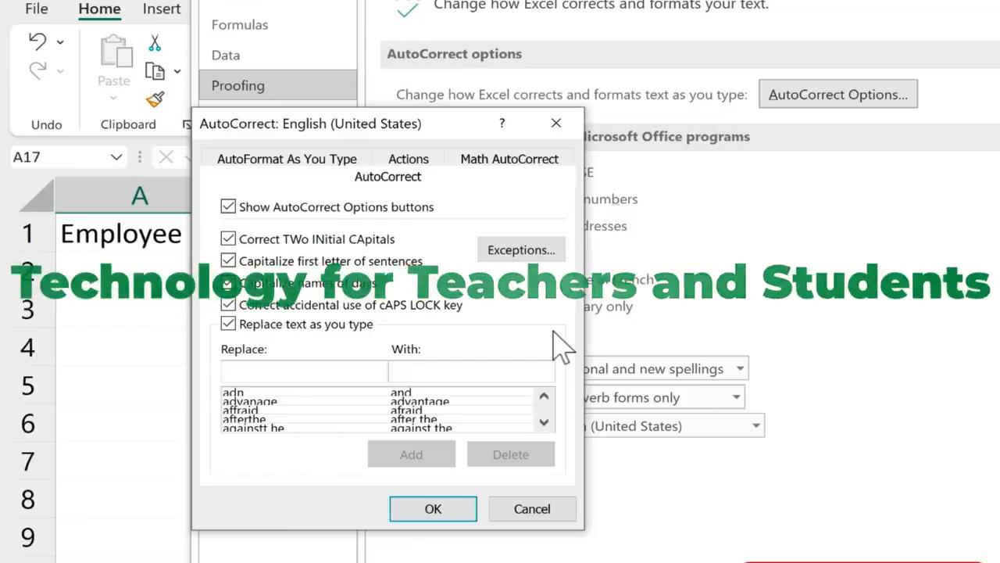
# Add an AutoCorrect entry that replaces t4tas with Technology for Teachers and Students, and confirm the options
pyautogui.write('t4tas')
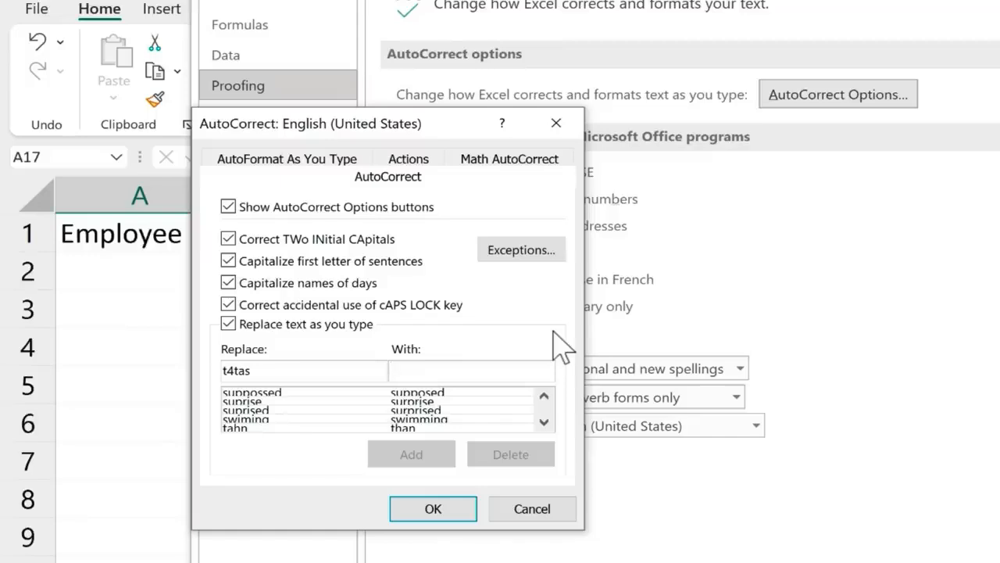
pyautogui.write('T')
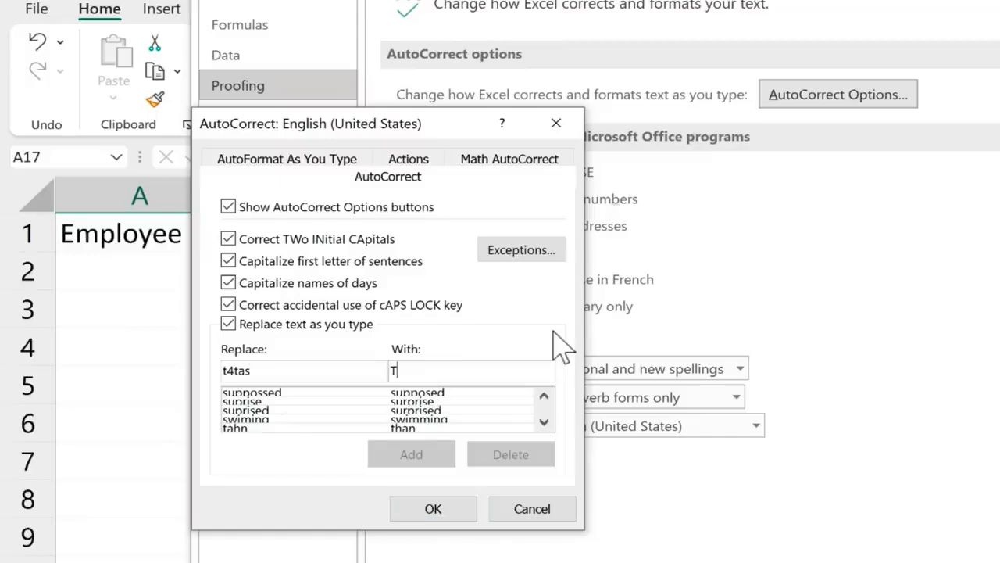
pyautogui.write('echnology for Teachers and Students')
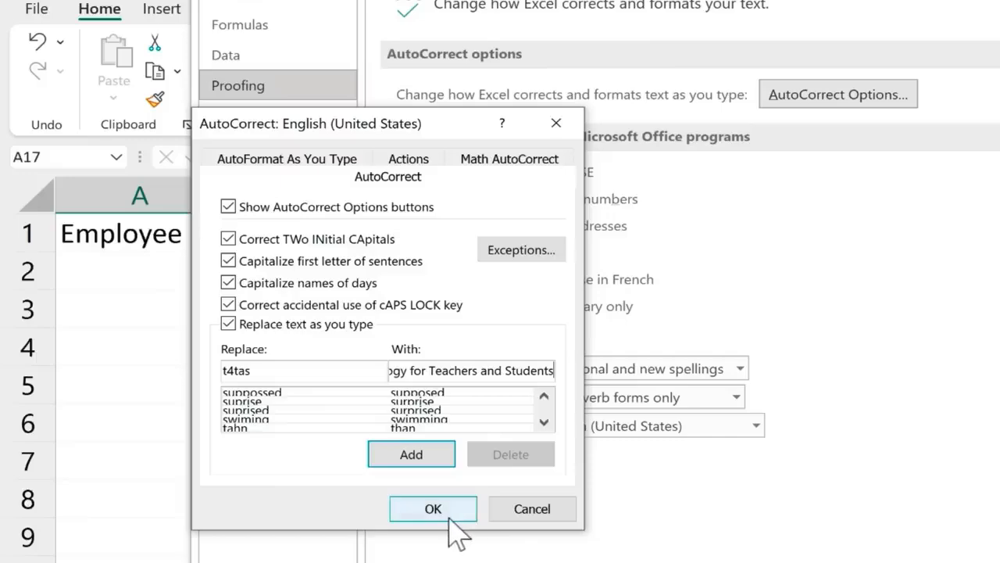
pyautogui.click(431, 456)
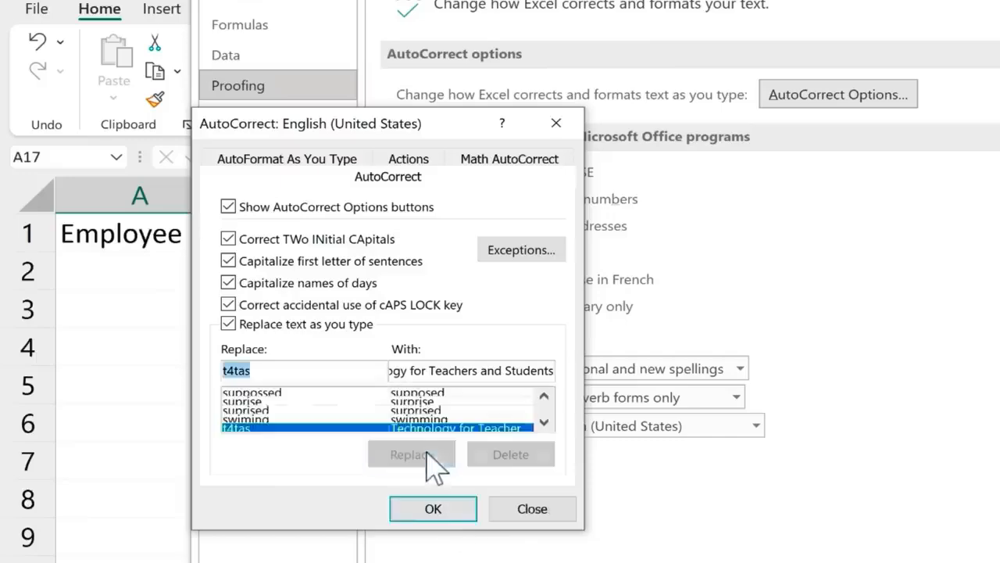
pyautogui.click(436, 504)
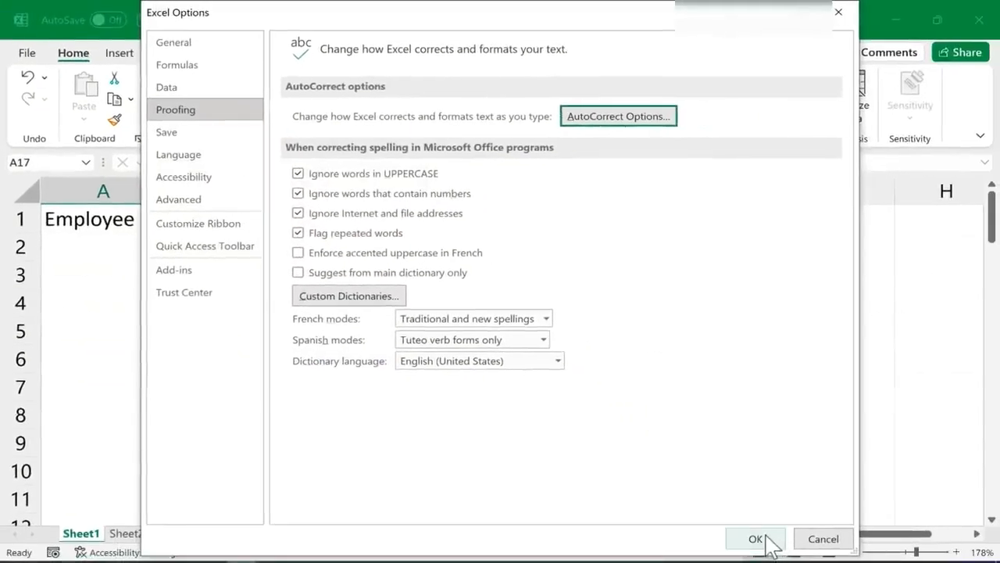
pyautogui.click(755, 539)
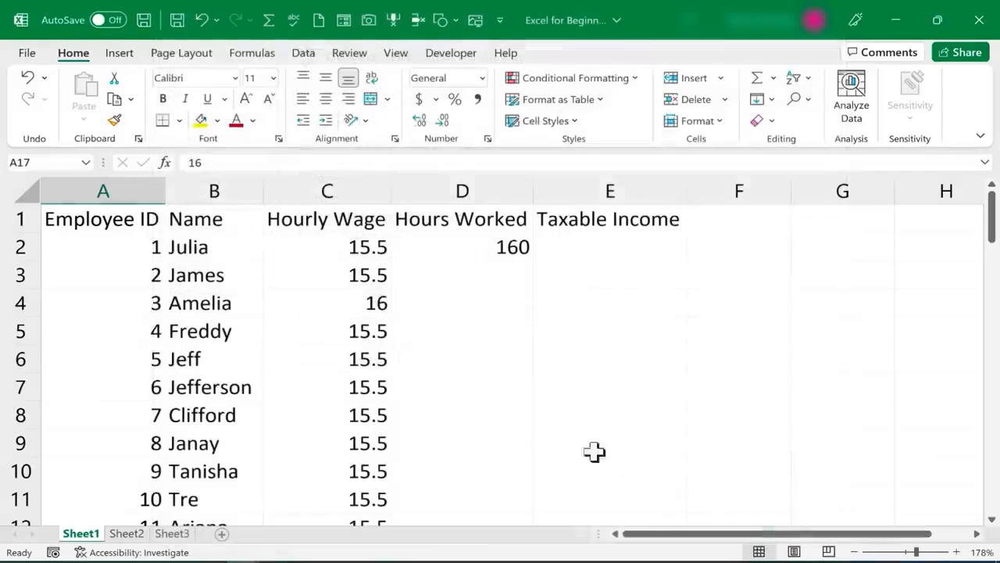
# Test the AutoCorrect entry by entering t4tas in cell E3, and undo that entry
pyautogui.click(578, 281)
pyautogui.write('t4tas')
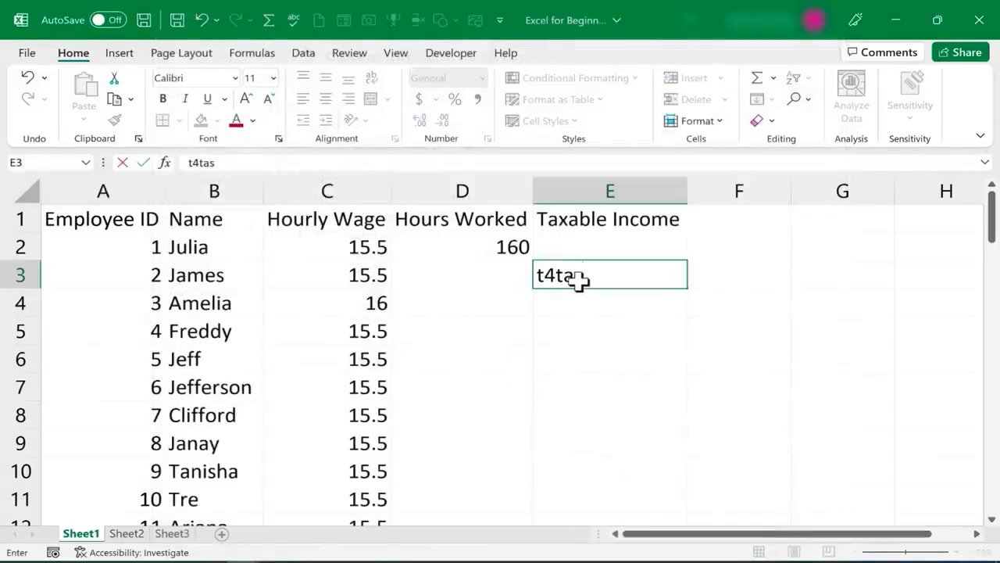
pyautogui.press('Return')
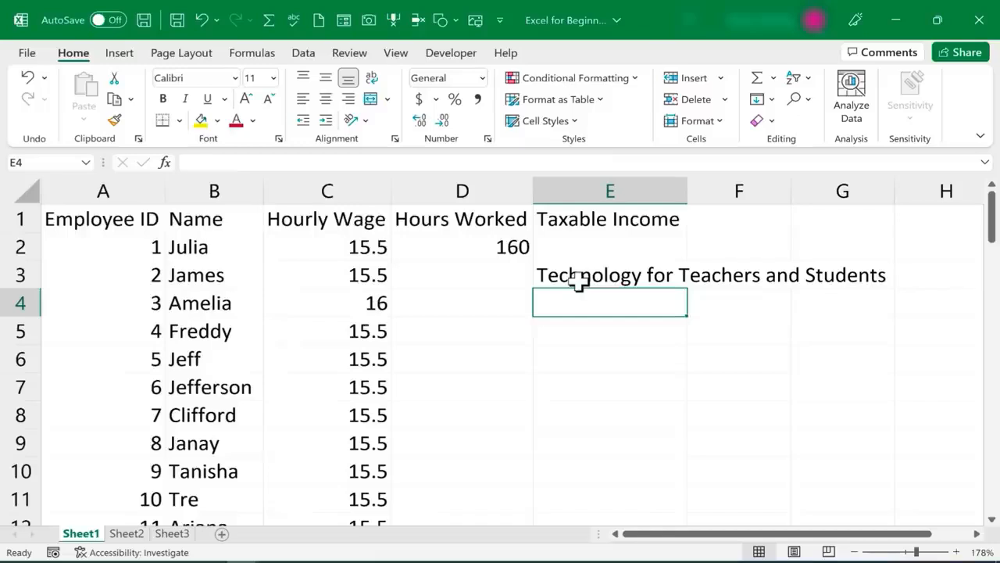
pyautogui.hotkey('ctrl', 'z')
pyautogui.click(707, 367)
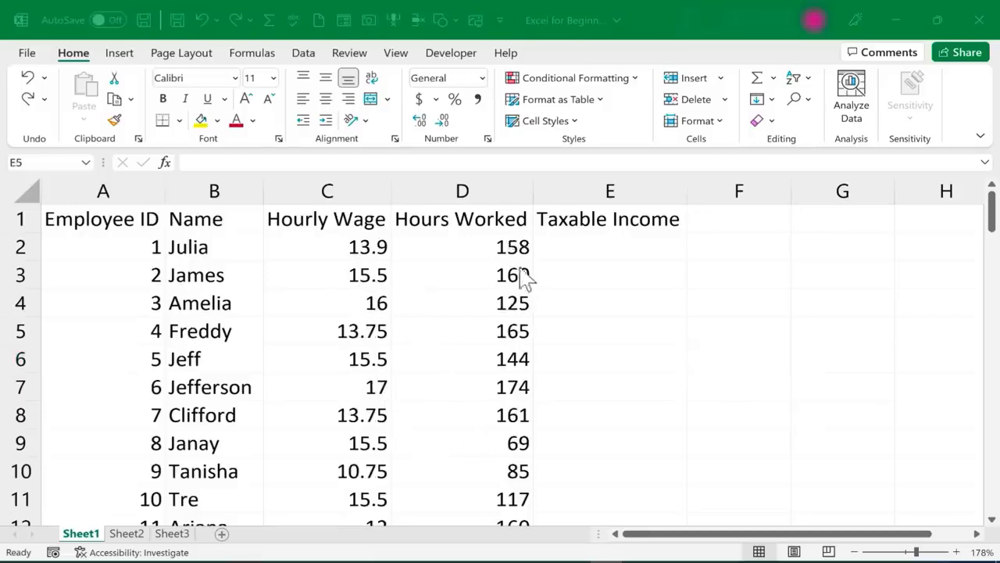
# Copy the hourly wage from cell C4 into E6, and undo the paste
pyautogui.scroll(-7, 526, 306)
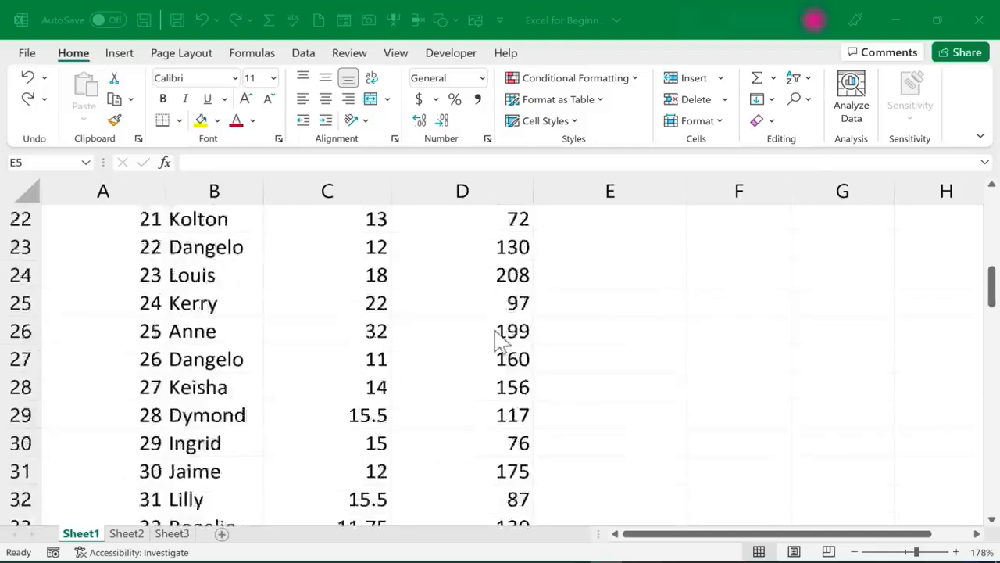
pyautogui.scroll(7, 500, 339)
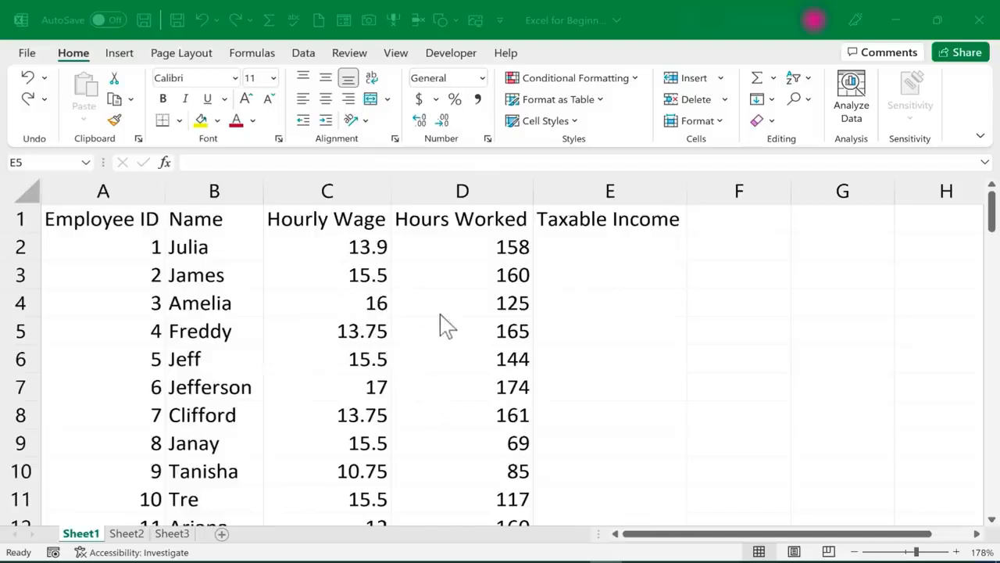
pyautogui.click(350, 302)
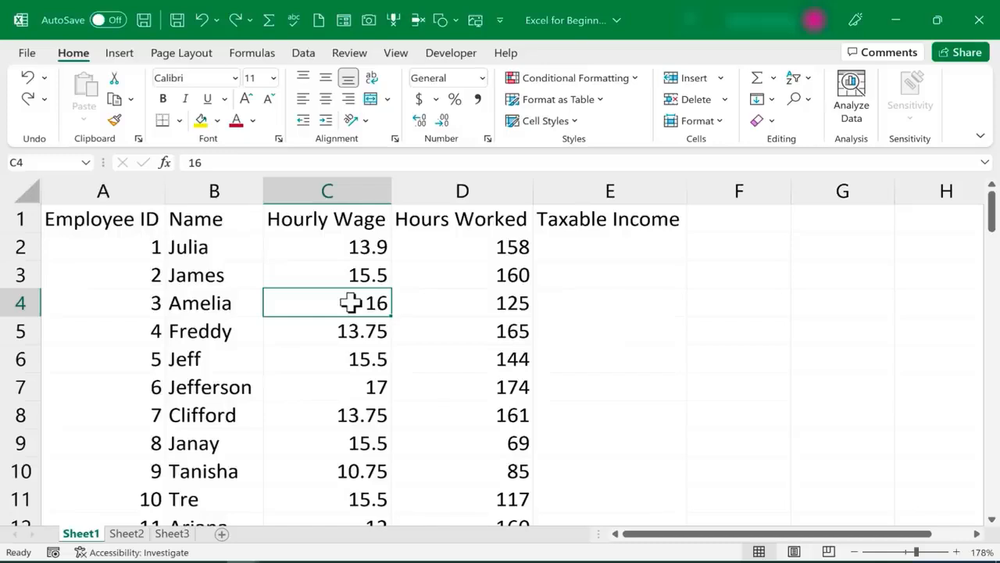
pyautogui.hotkey('ctrl', 'c')
pyautogui.click(580, 365)
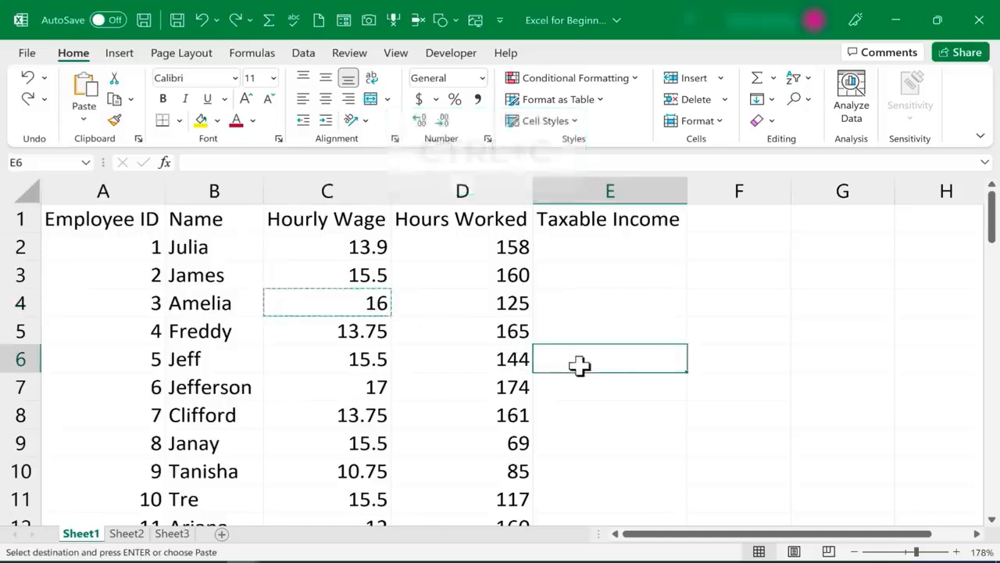
pyautogui.hotkey('ctrl', 'v')
pyautogui.hotkey('ctrl', 'z')
# Cut the hourly wage from cell C5 and paste it into E7, and undo the move
pyautogui.click(372, 332)
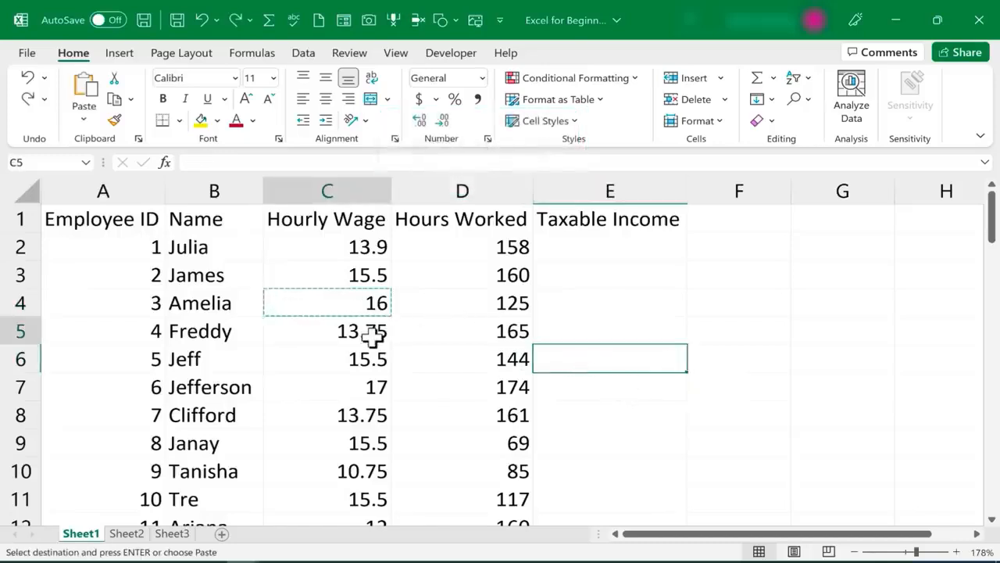
pyautogui.hotkey('ctrl', 'x')
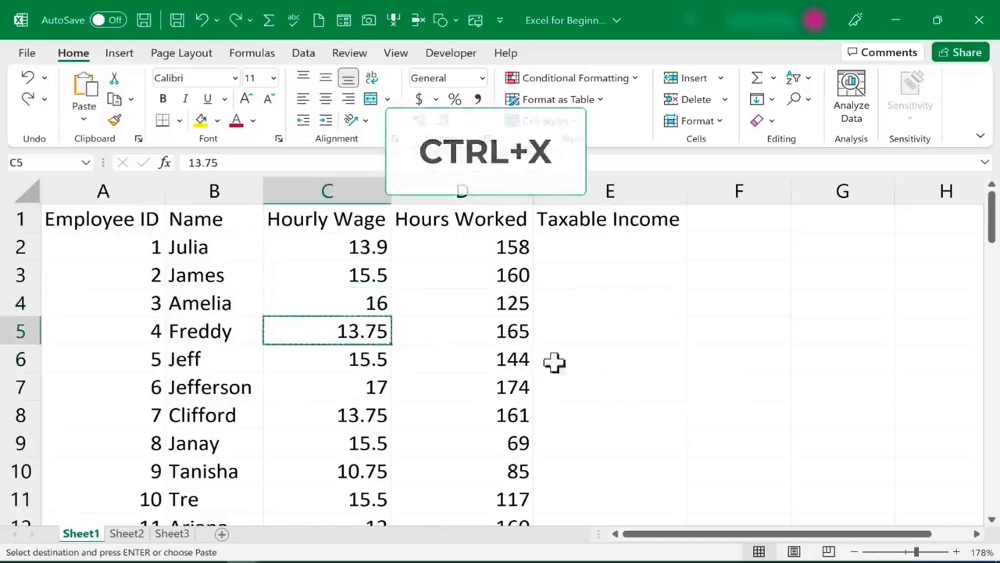
pyautogui.click(632, 381)
pyautogui.hotkey('ctrl', 'v')
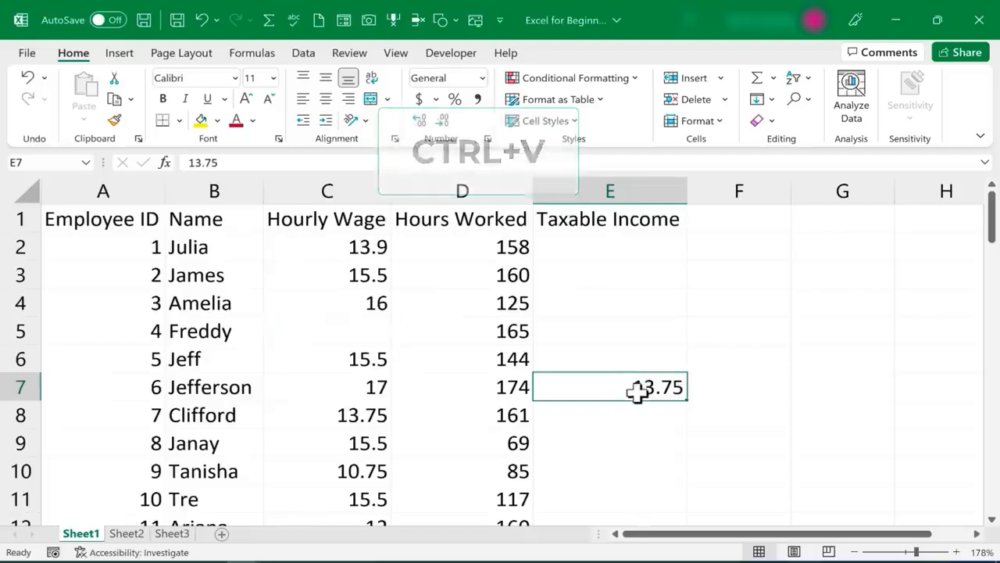
pyautogui.hotkey('ctrl', 'z')
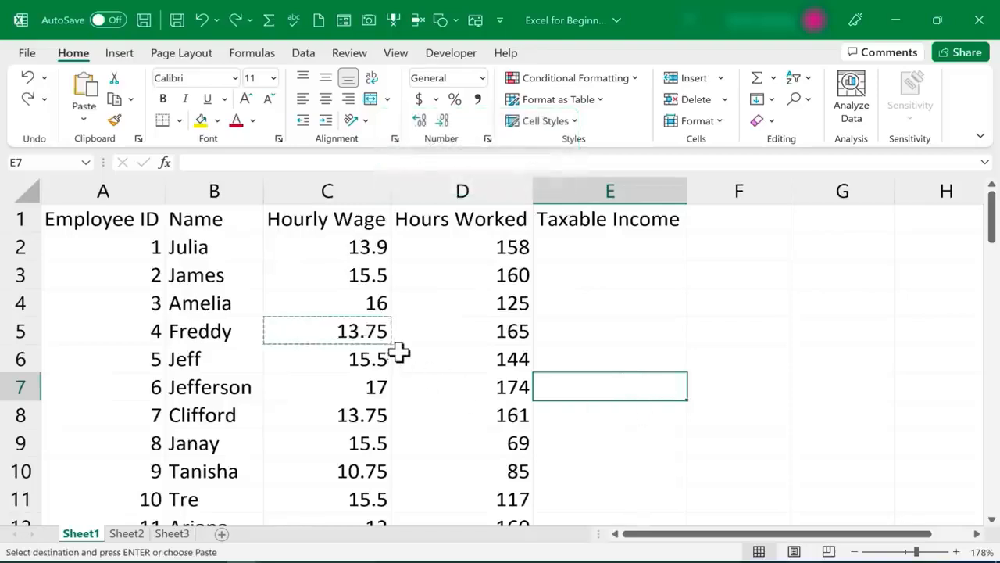
pyautogui.press('Escape')
pyautogui.click(621, 338)
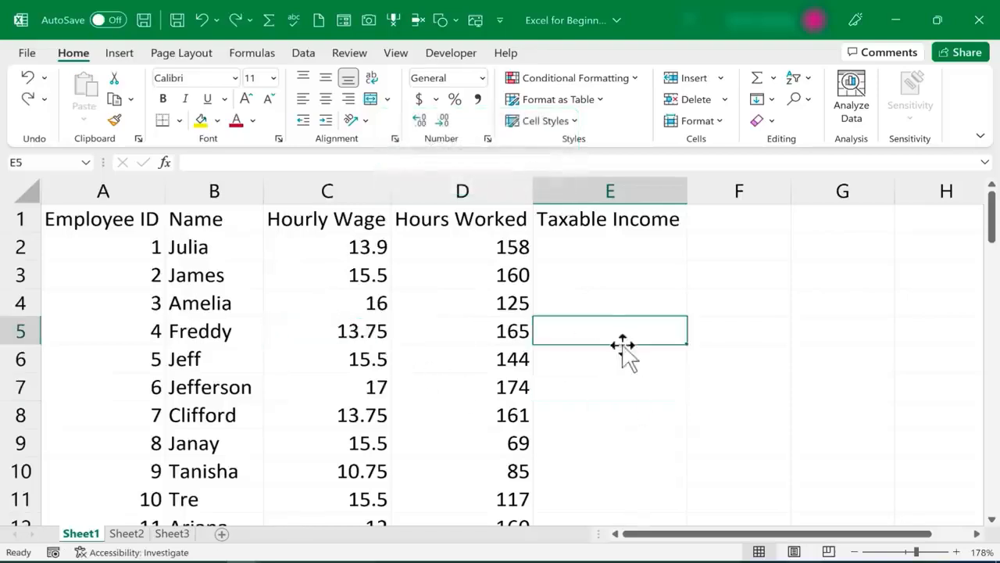
# Move the hourly wage from cell C3 directly to cell F3
pyautogui.click(349, 275)
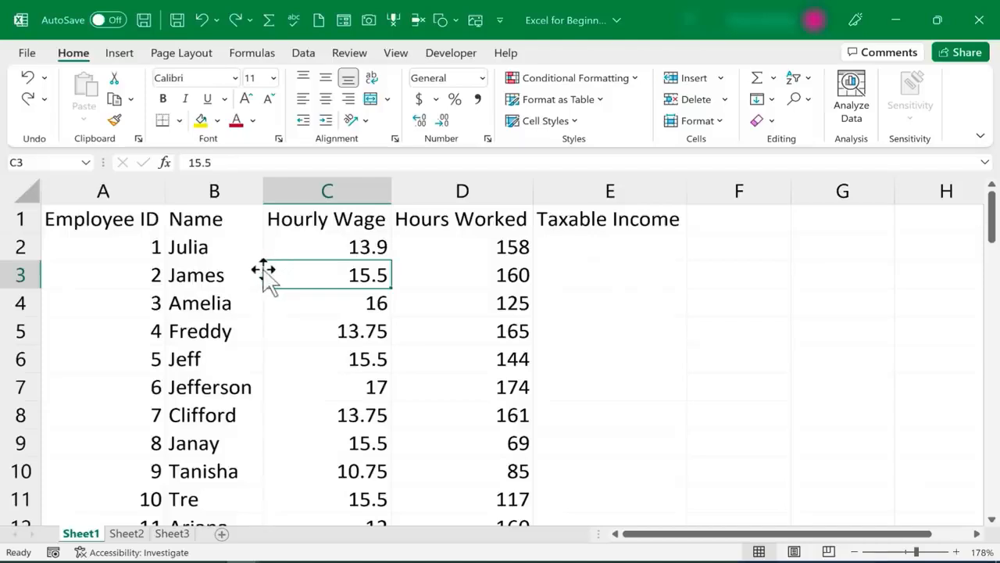
pyautogui.moveTo(263, 270); pyautogui.dragTo(757, 287)
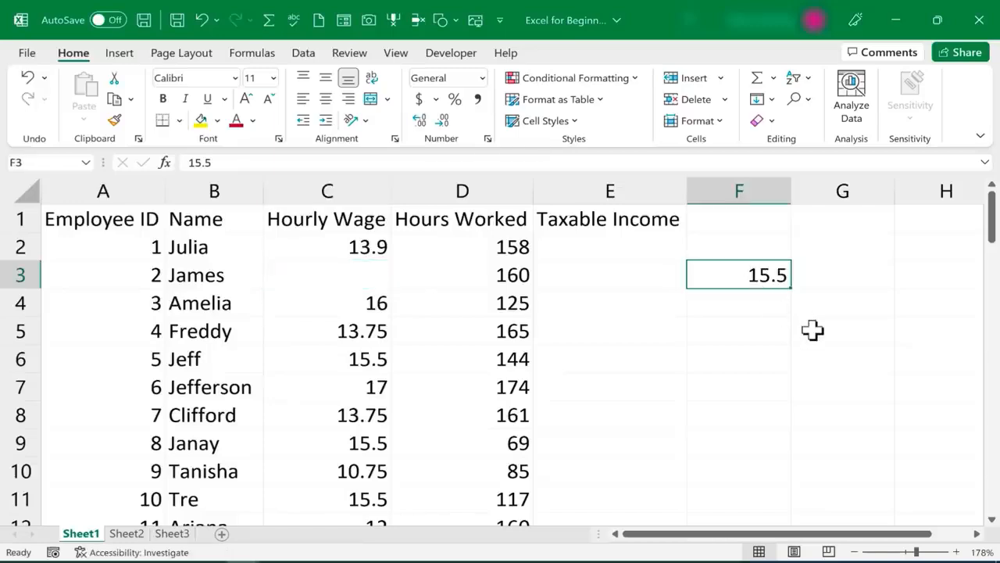
# Undo the move of the hourly wage from cell C3 to F3
pyautogui.hotkey('ctrl', 'z')
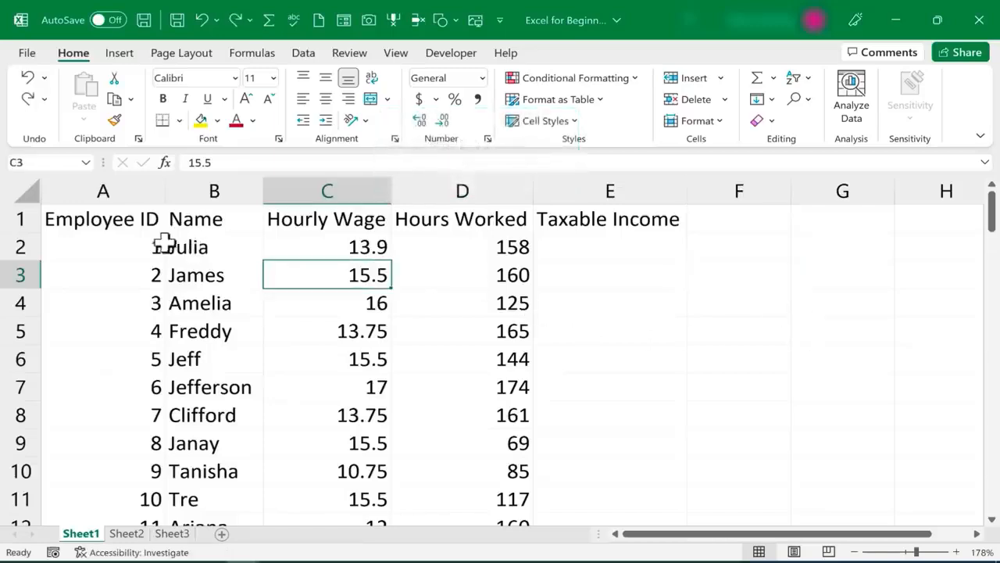
# Move the employee records in A2:D9 to N2:Q9, and undo the move
pyautogui.moveTo(146, 243); pyautogui.dragTo(527, 443)
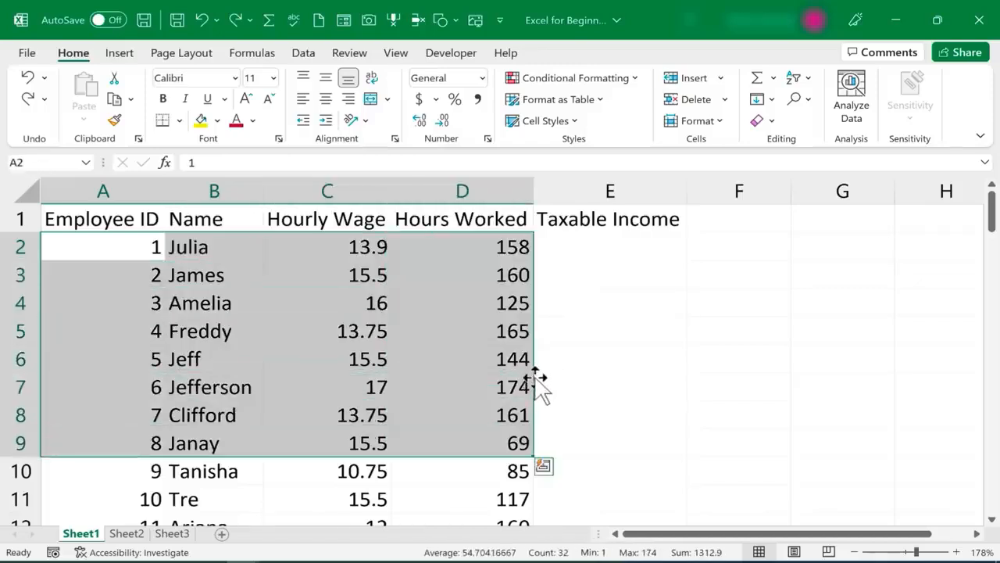
pyautogui.moveTo(538, 383); pyautogui.dragTo(578, 388)
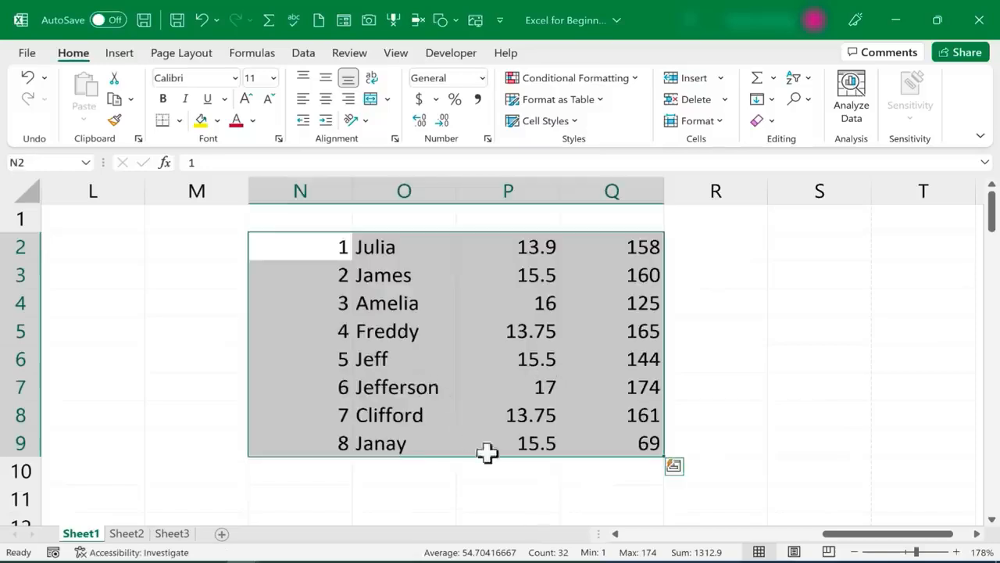
pyautogui.moveTo(911, 534); pyautogui.dragTo(372, 531)
pyautogui.hotkey('ctrl', 'z')
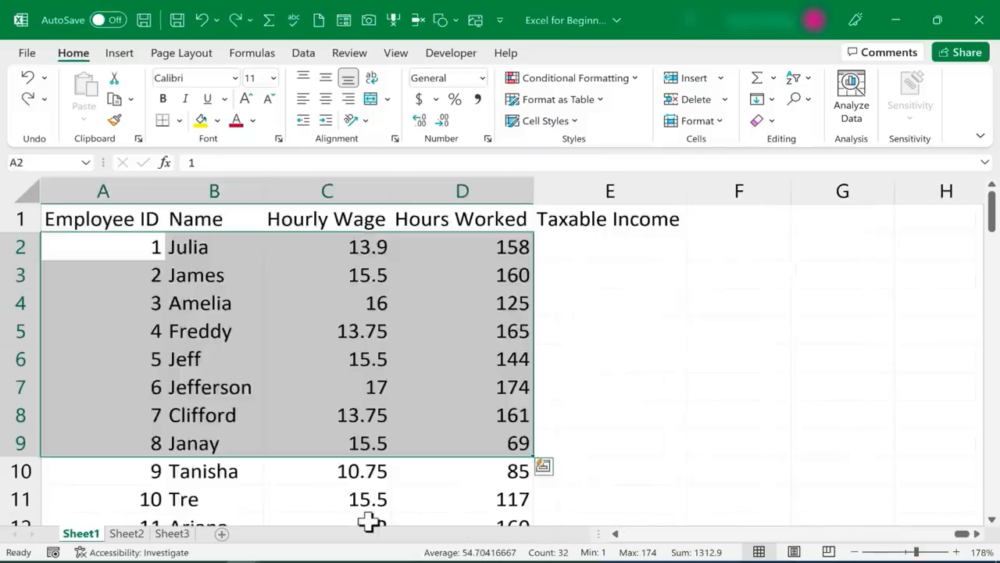
pyautogui.click(703, 426)
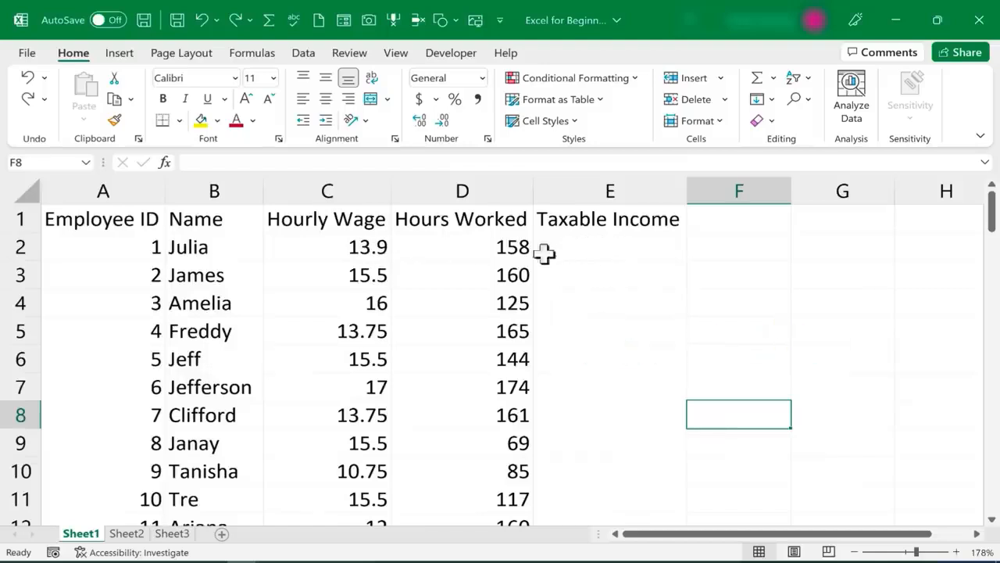
pyautogui.click(357, 250)
pyautogui.click(491, 250)
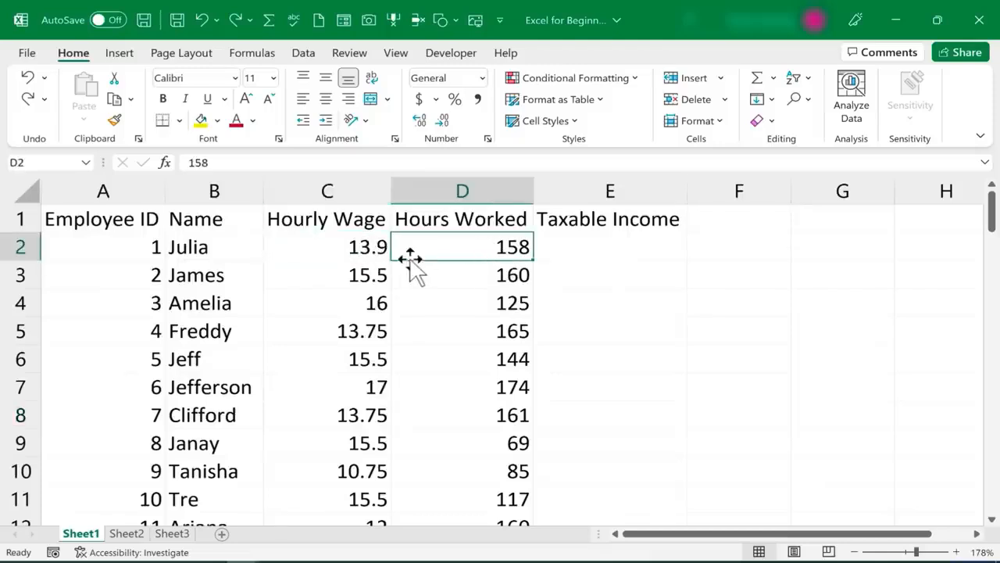
pyautogui.click(598, 242)
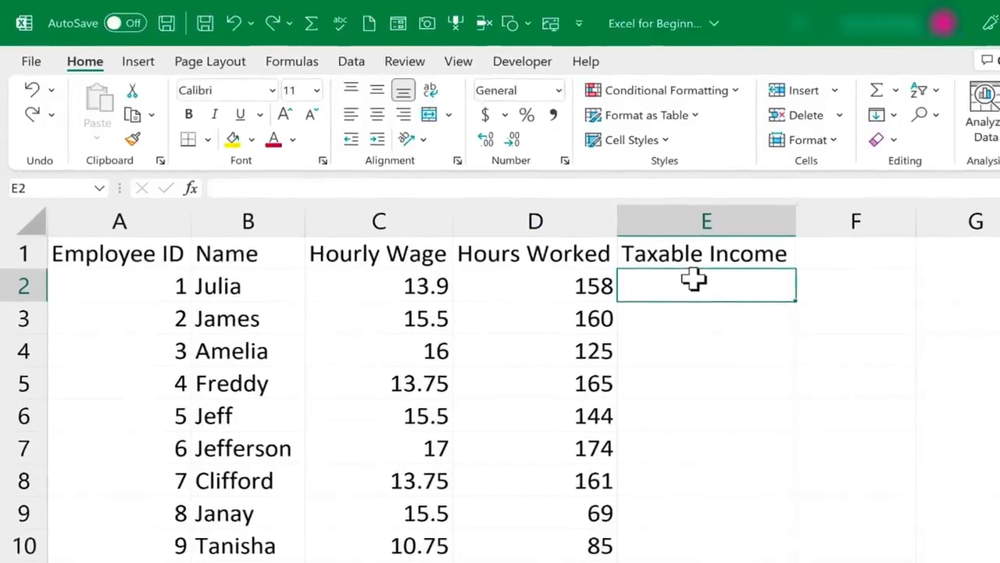
pyautogui.write('=')
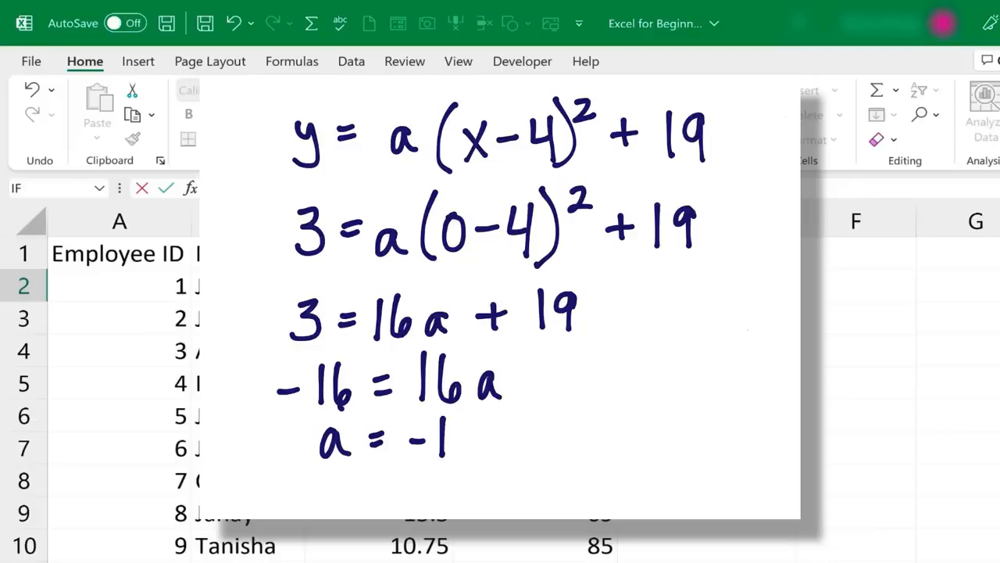
pyautogui.press('Escape')
pyautogui.doubleClick(706, 327)
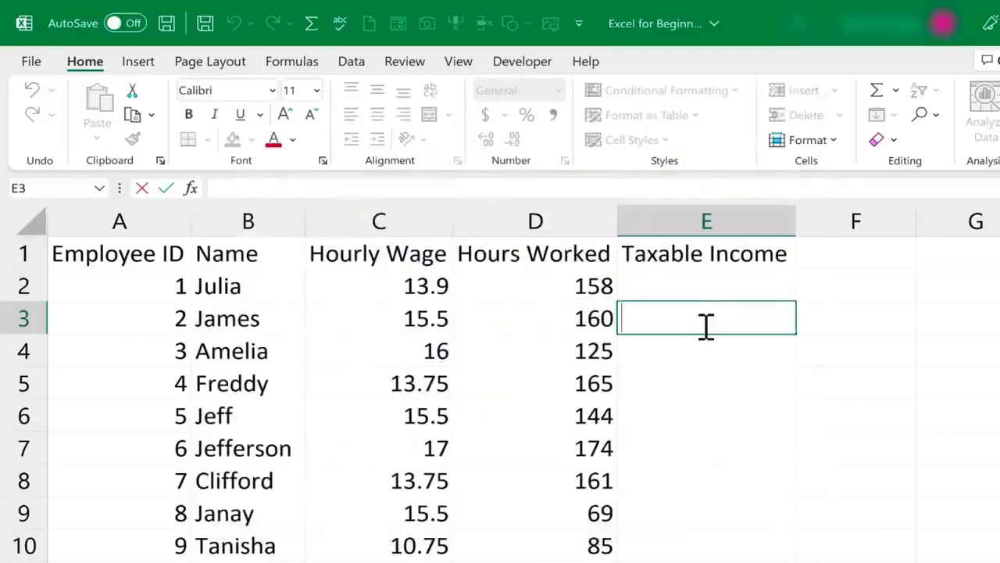
# Calculate the first employee's taxable income in cell E2 with the fixed-number formula =13.9*158
pyautogui.click(665, 286)
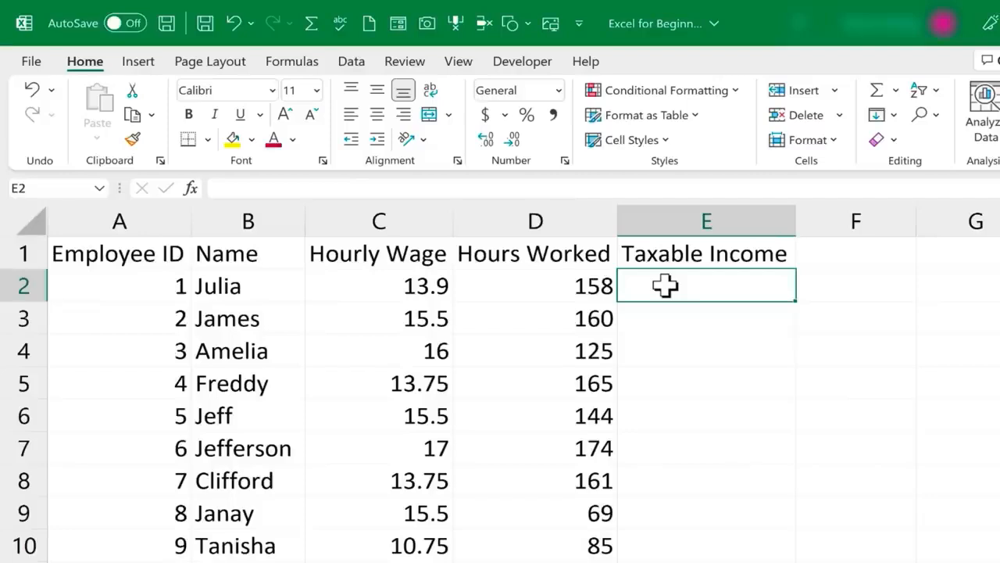
pyautogui.write('=')
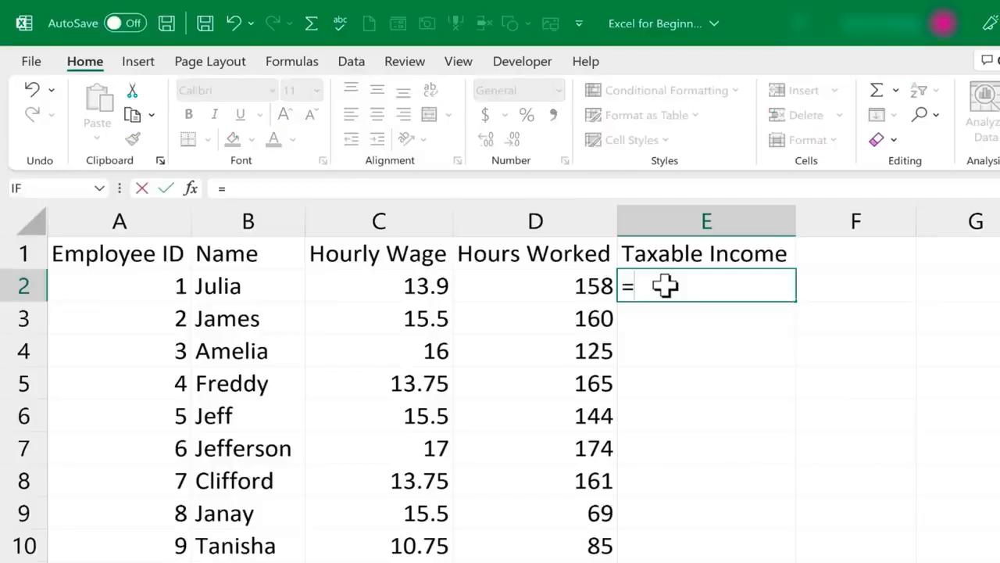
pyautogui.write('1')
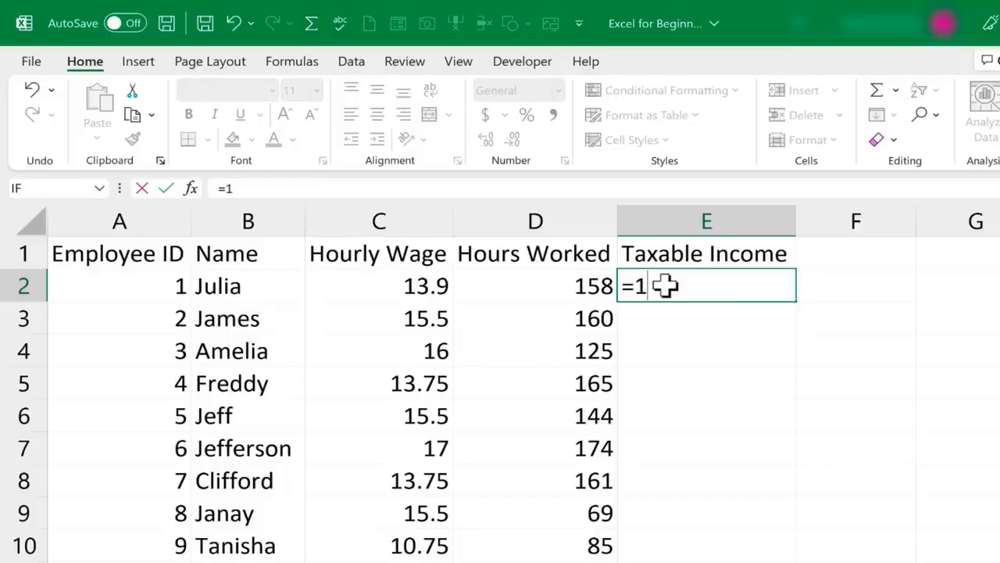
pyautogui.write('3.9')
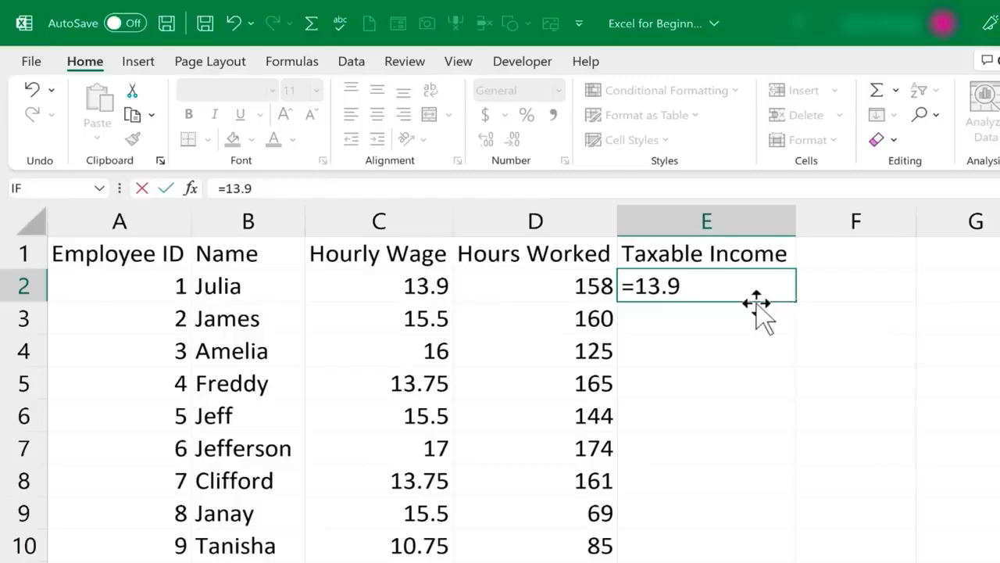
pyautogui.write('*158')
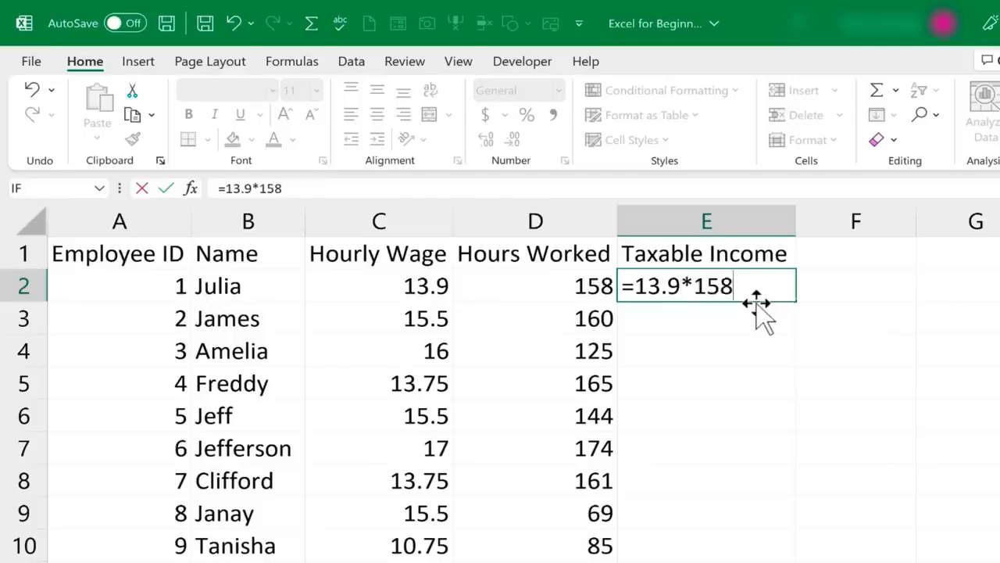
pyautogui.press('Return')
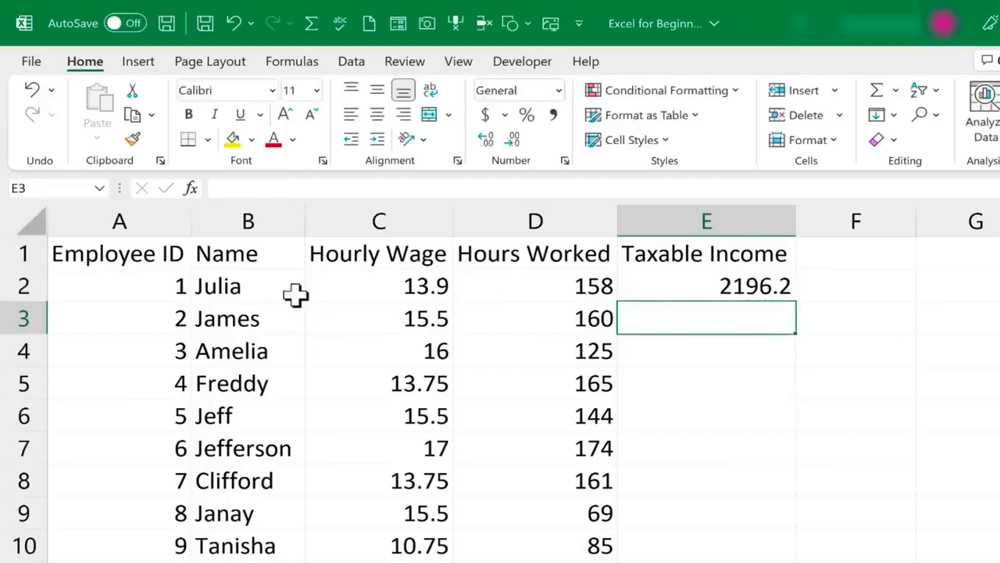
# Clear the fixed-number formula from cell E2
pyautogui.click(782, 289)
pyautogui.doubleClick(779, 287)
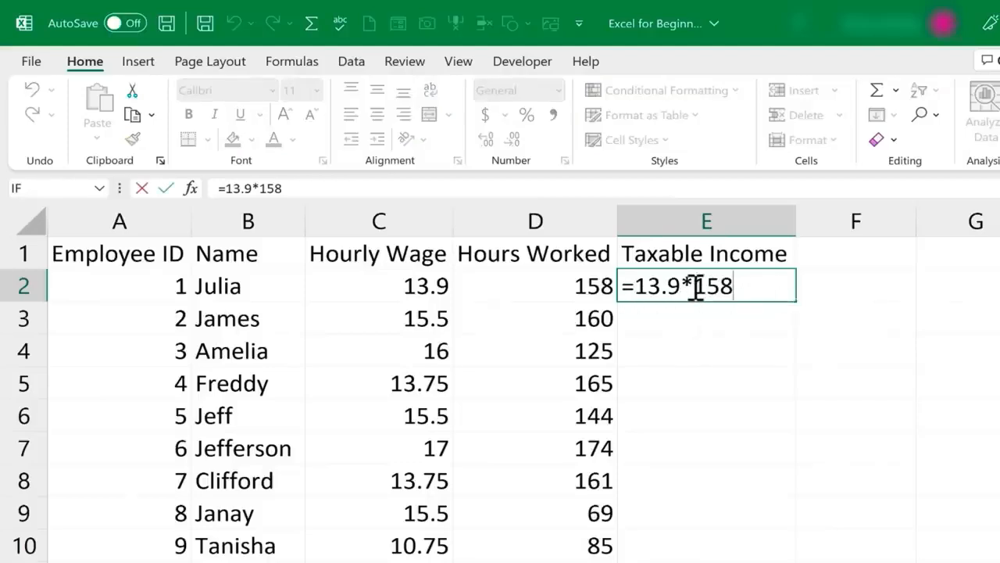
pyautogui.write('/')
pyautogui.press('BackSpace')
pyautogui.press('BackSpace')
pyautogui.press('BackSpace')
pyautogui.press('BackSpace')
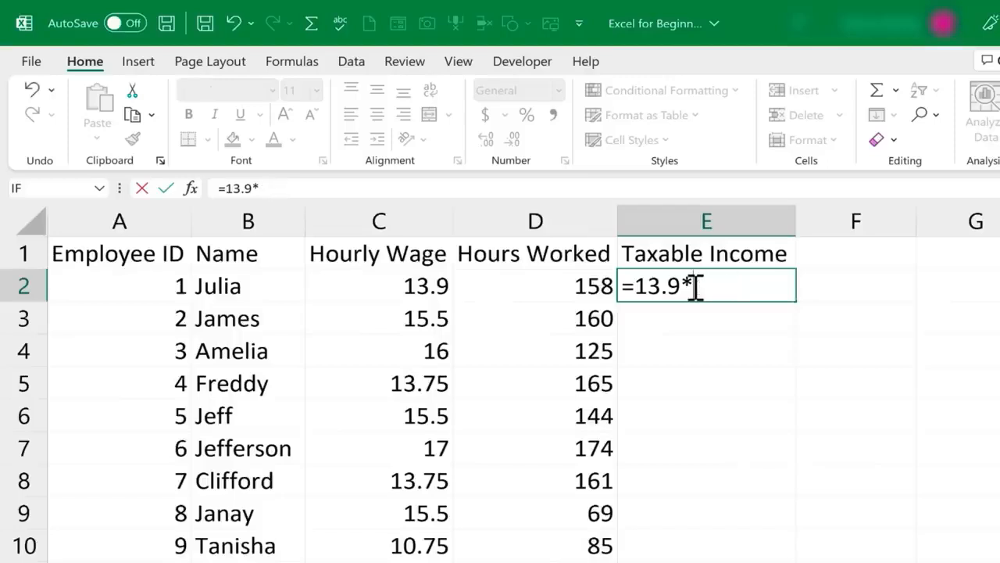
pyautogui.press('BackSpace')
pyautogui.press('BackSpace')
pyautogui.press('BackSpace')
pyautogui.press('BackSpace')
pyautogui.press('BackSpace')
pyautogui.press('BackSpace')
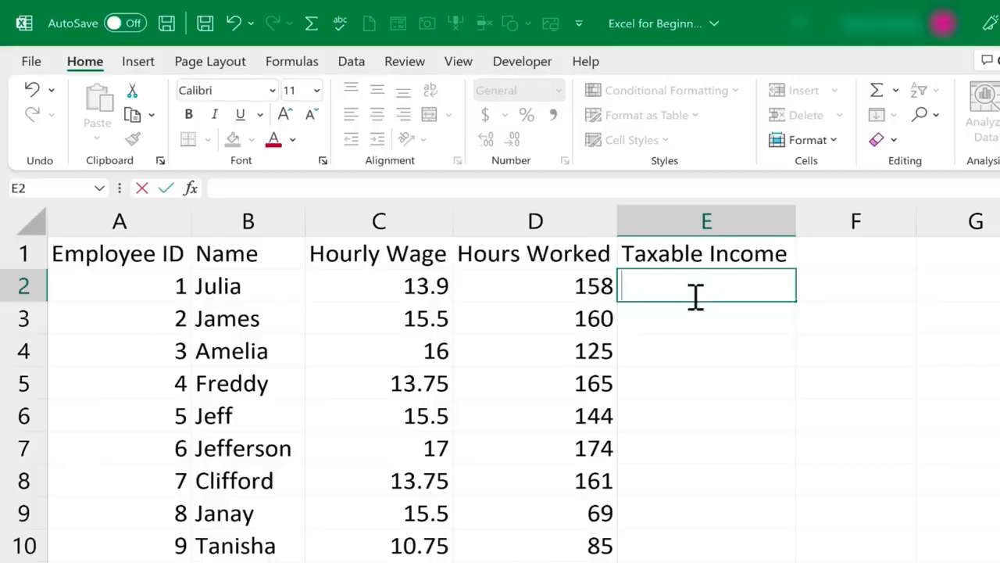
pyautogui.press('Escape')
pyautogui.write('=')
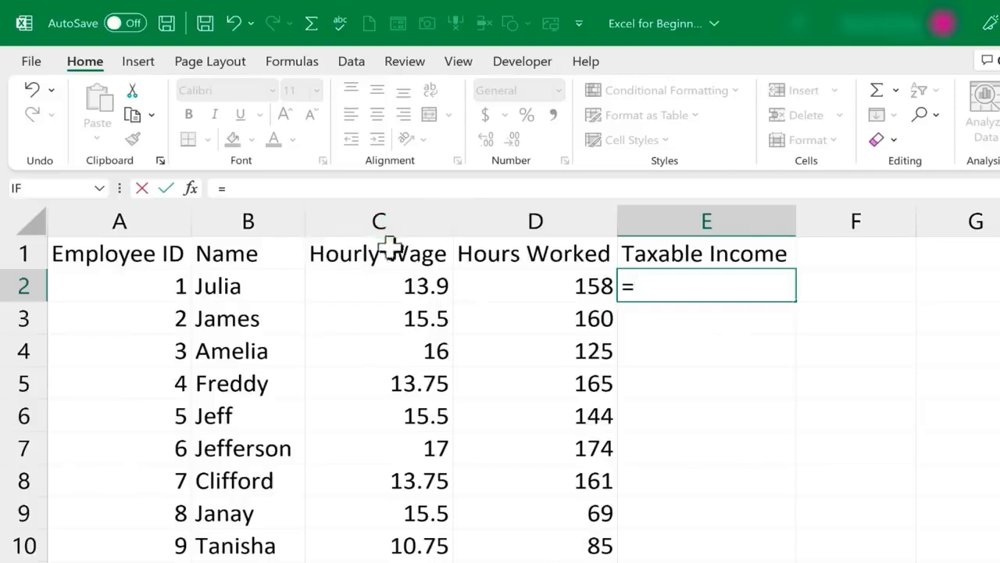
pyautogui.press('Escape')
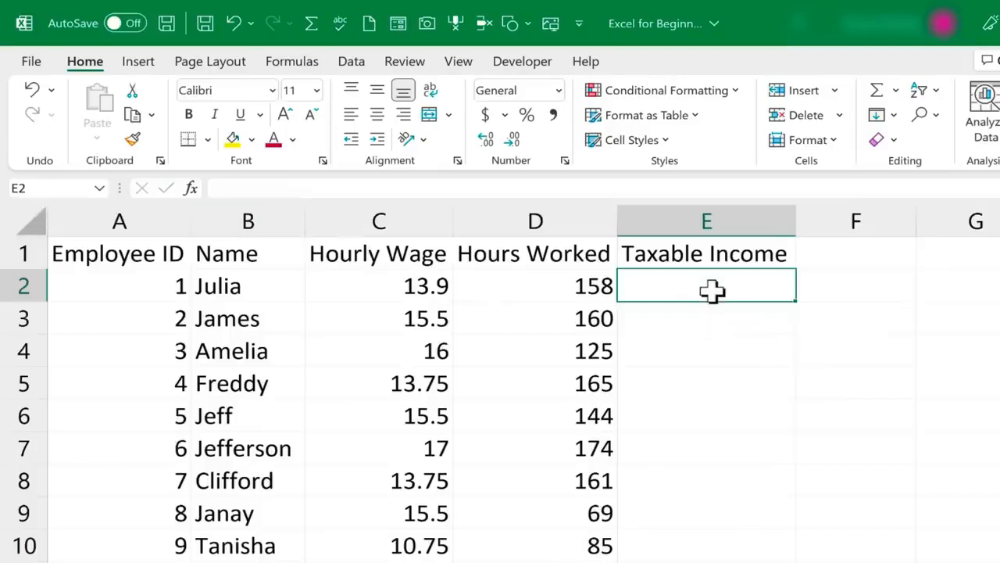
# Enter the cell-reference formula =C2*D2 in cell E2 to multiply hourly wage by hours worked
pyautogui.write('=')
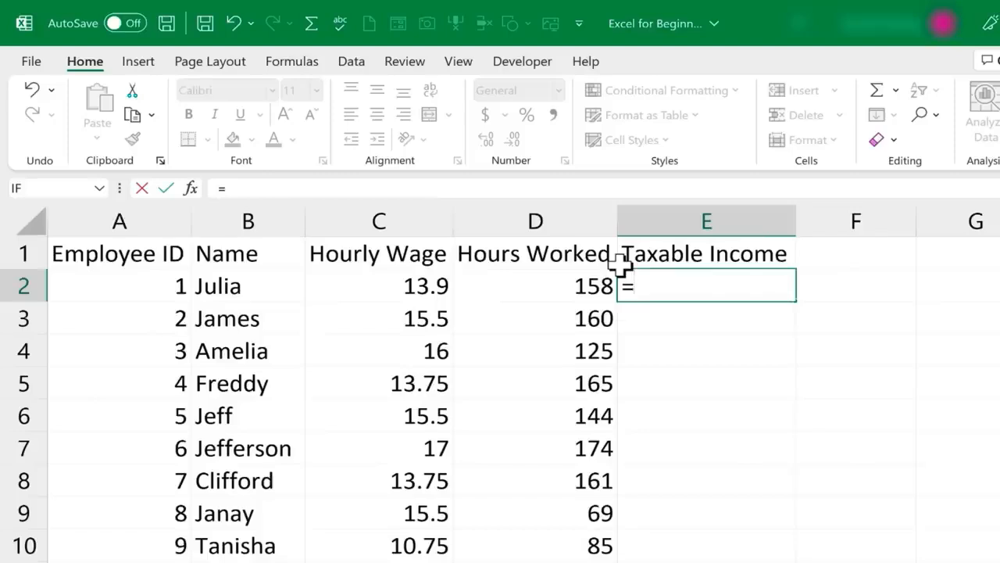
pyautogui.write('c2*')
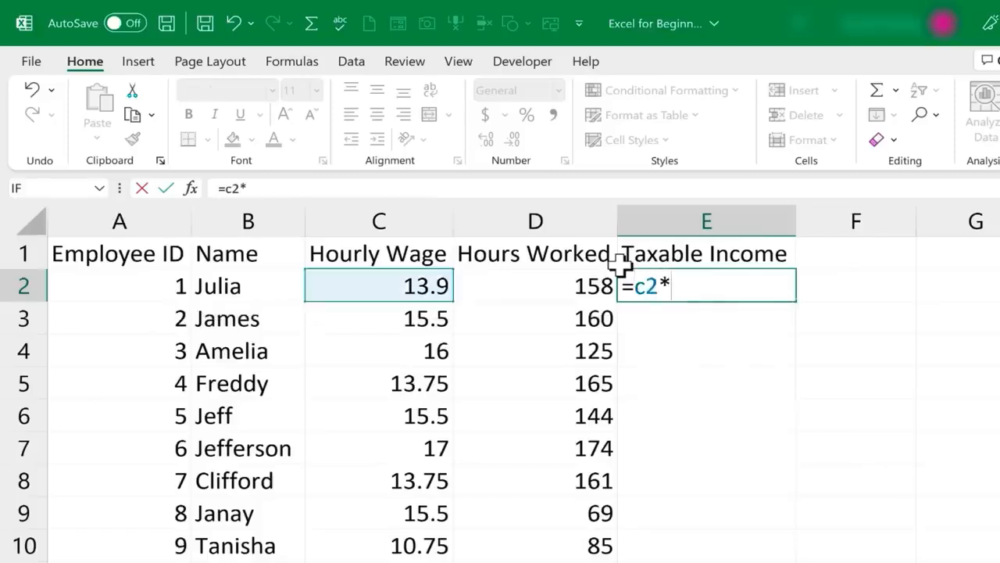
pyautogui.write('d2')
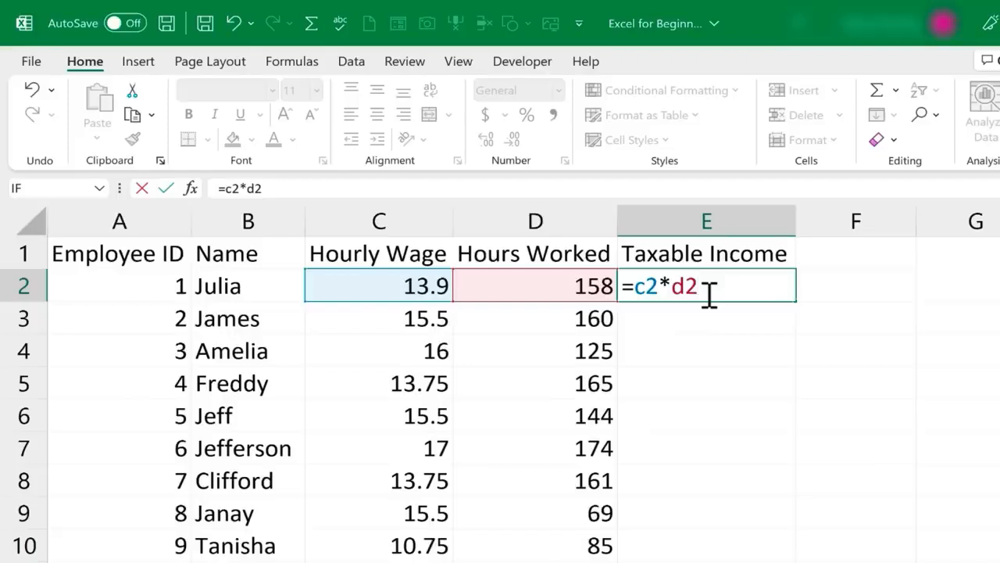
pyautogui.press('Return')
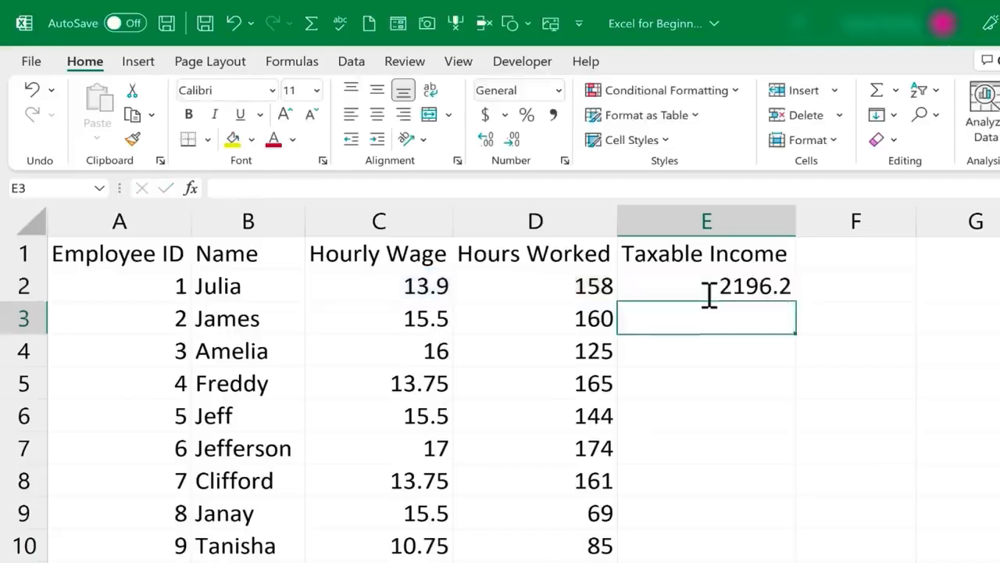
pyautogui.click(739, 287)
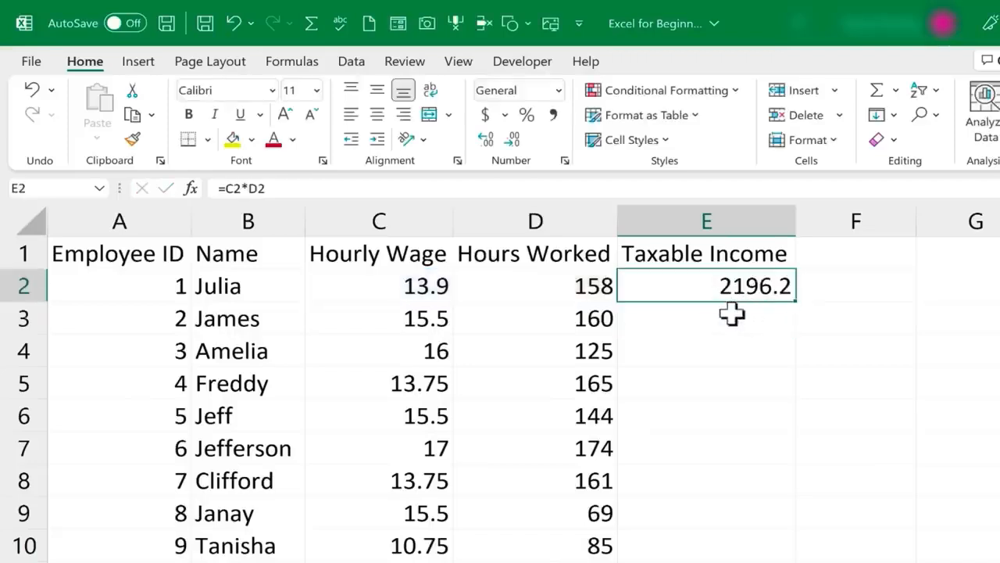
pyautogui.click(741, 318)
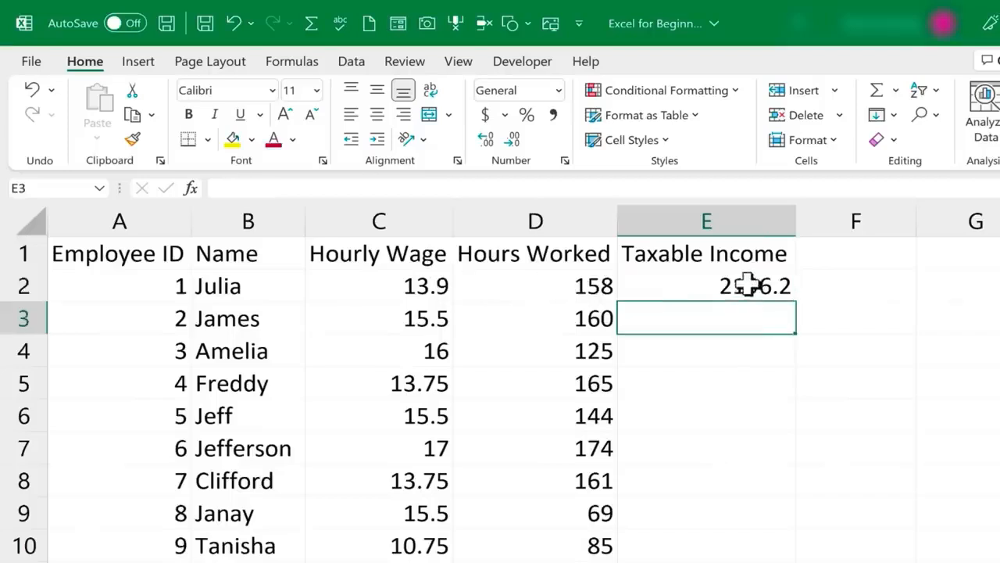
# Set the first employee's hourly wage in cell C2 to 14.25
pyautogui.doubleClick(751, 286)
pyautogui.click(411, 286)
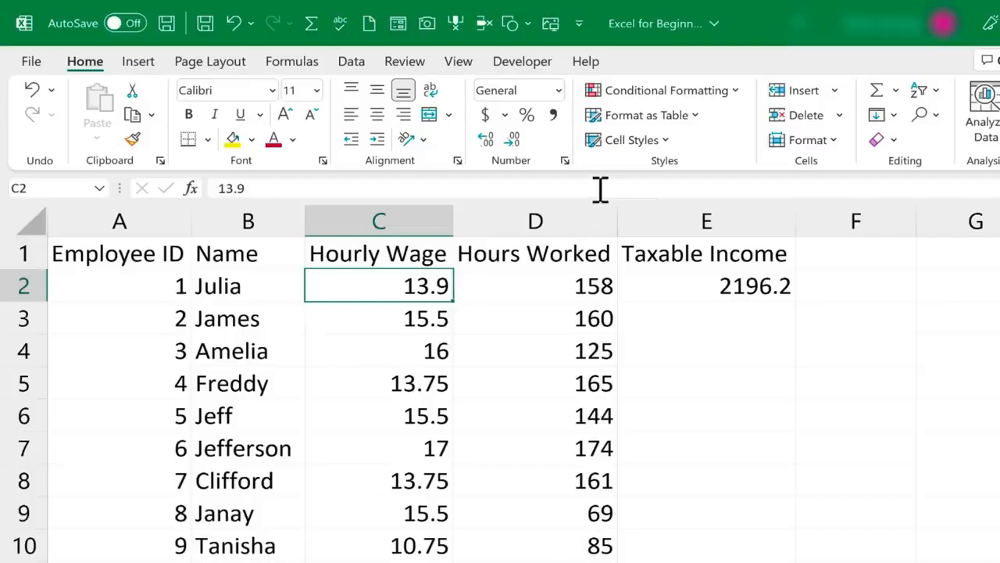
pyautogui.write('1')
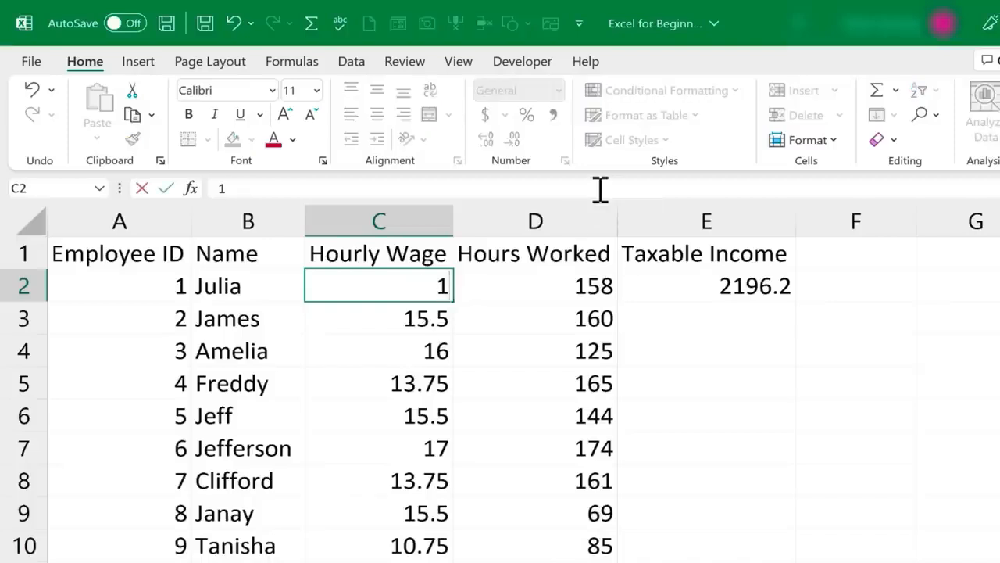
pyautogui.write('4.25')
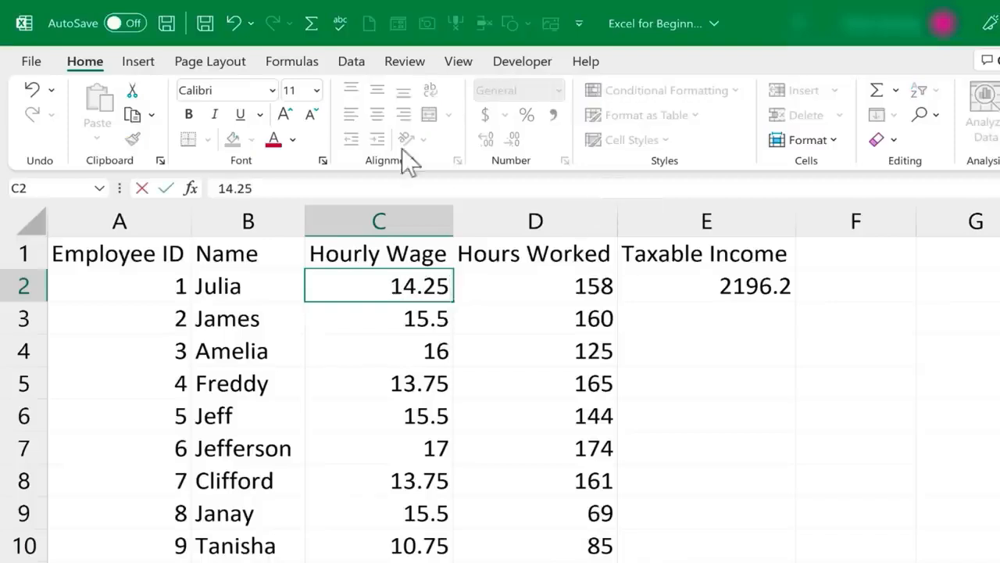
pyautogui.press('Return')
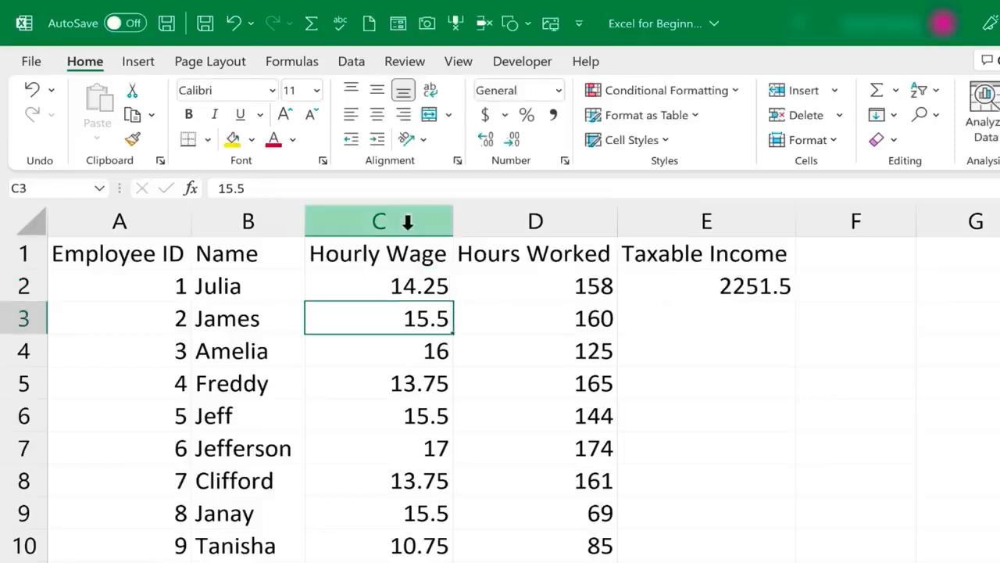
# Examine the cell references used by the taxable income formula in E2
pyautogui.click(725, 289)
pyautogui.doubleClick(727, 289)
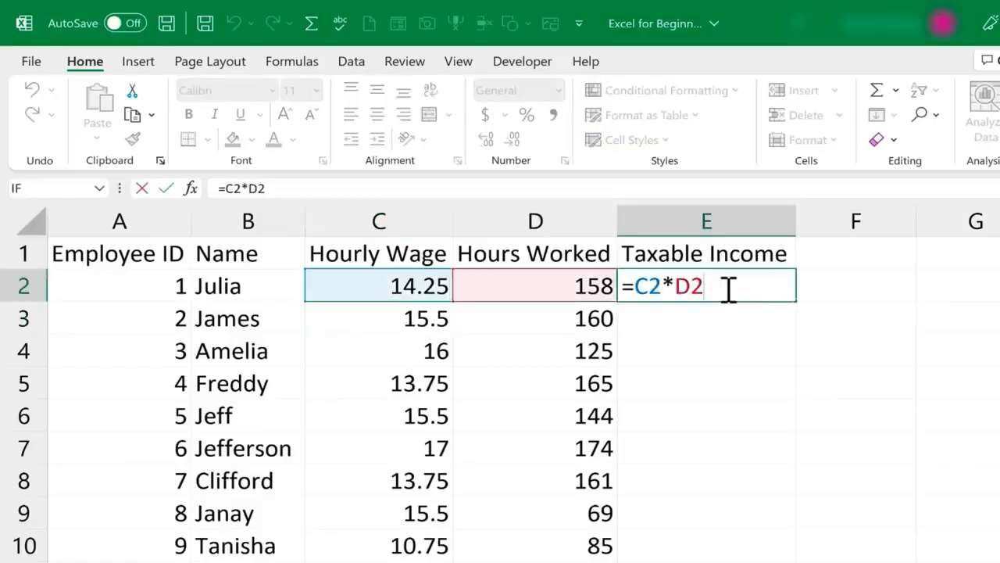
pyautogui.press('Return')
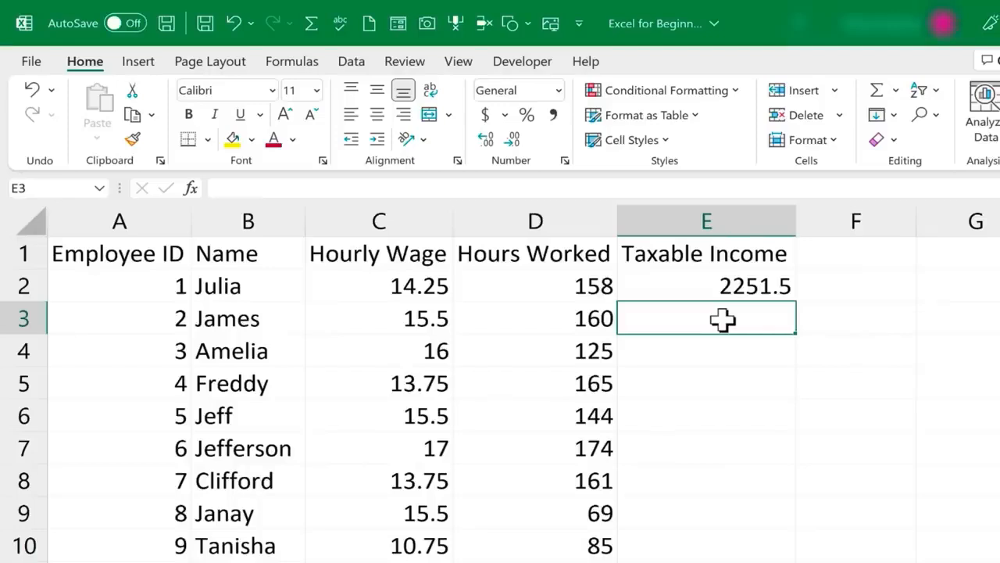
# Enter the formula =C3*D3 in cell E3 to calculate the second employee's taxable income from wage and hours
pyautogui.write('=')
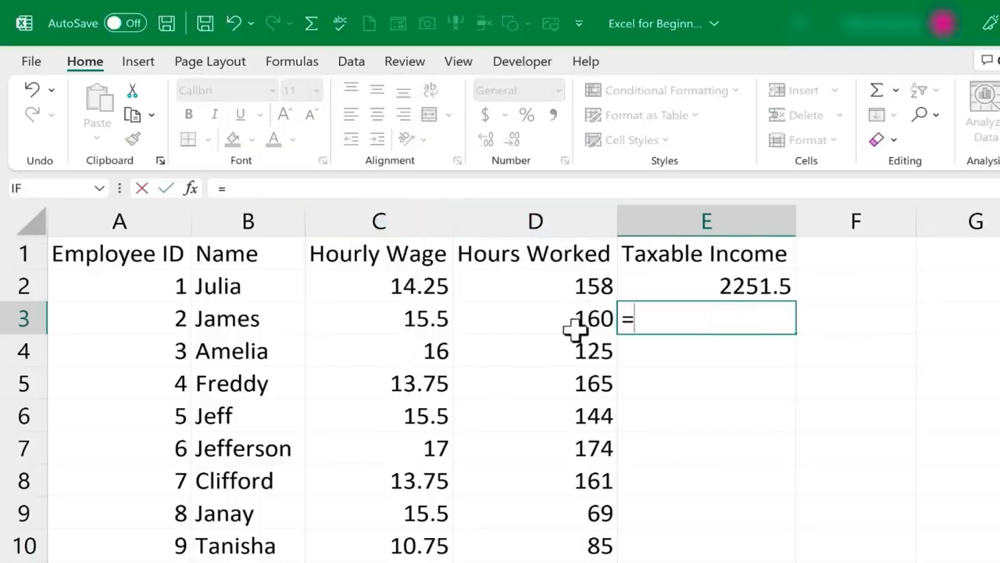
pyautogui.click(400, 319)
pyautogui.write('*')
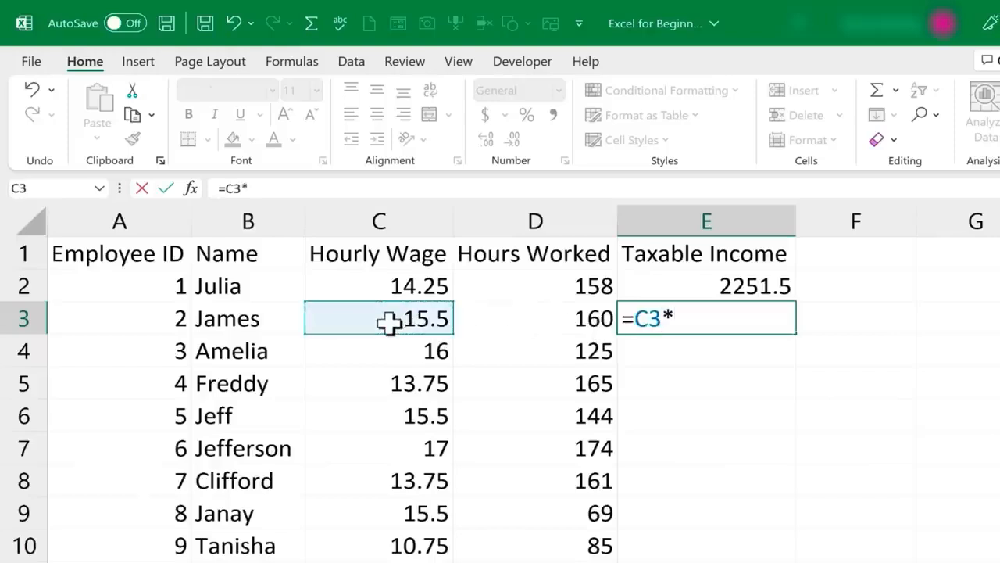
pyautogui.click(535, 322)
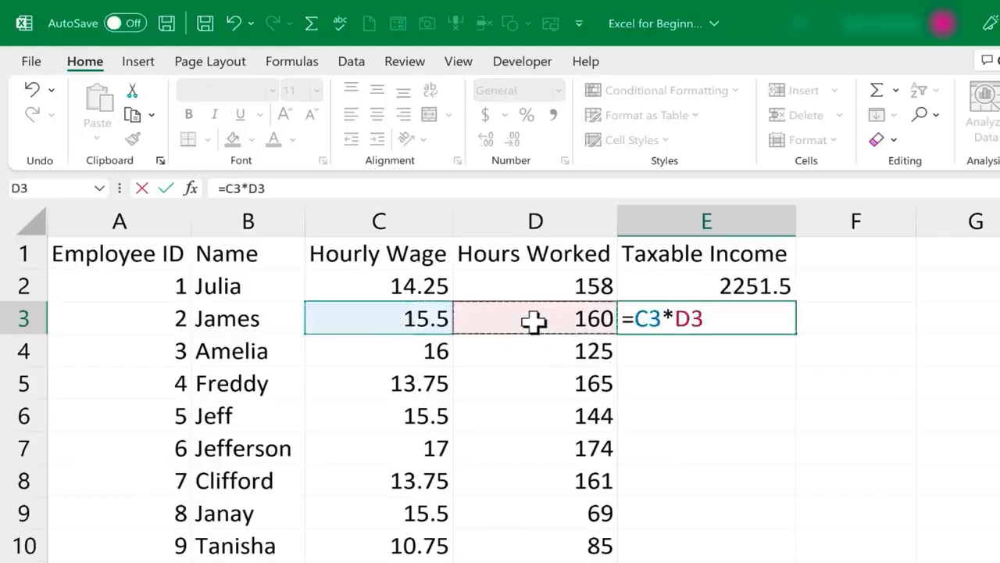
pyautogui.press('Return')
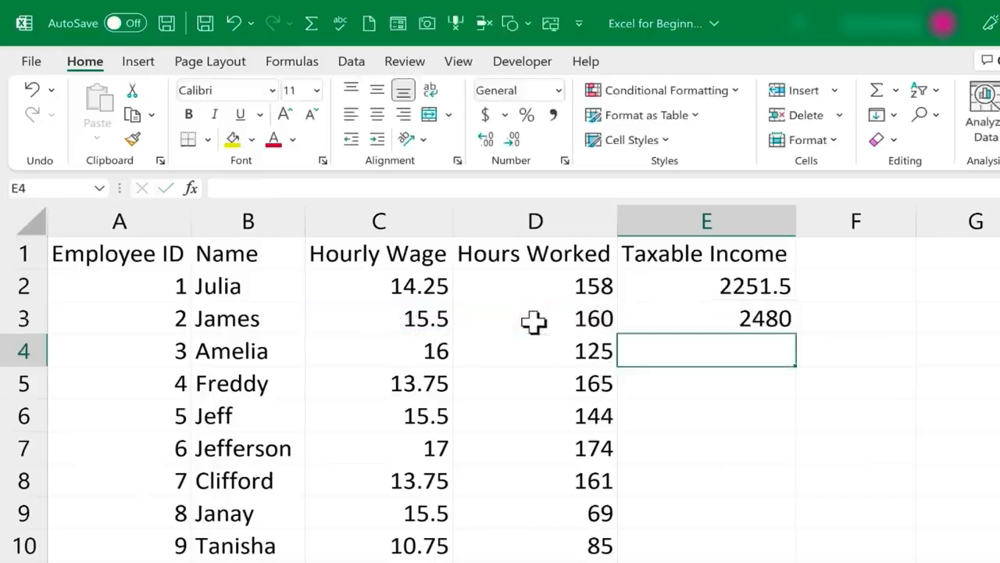
# Compare the relative cell references used by the taxable income formulas in E2 and E3
pyautogui.click(708, 320)
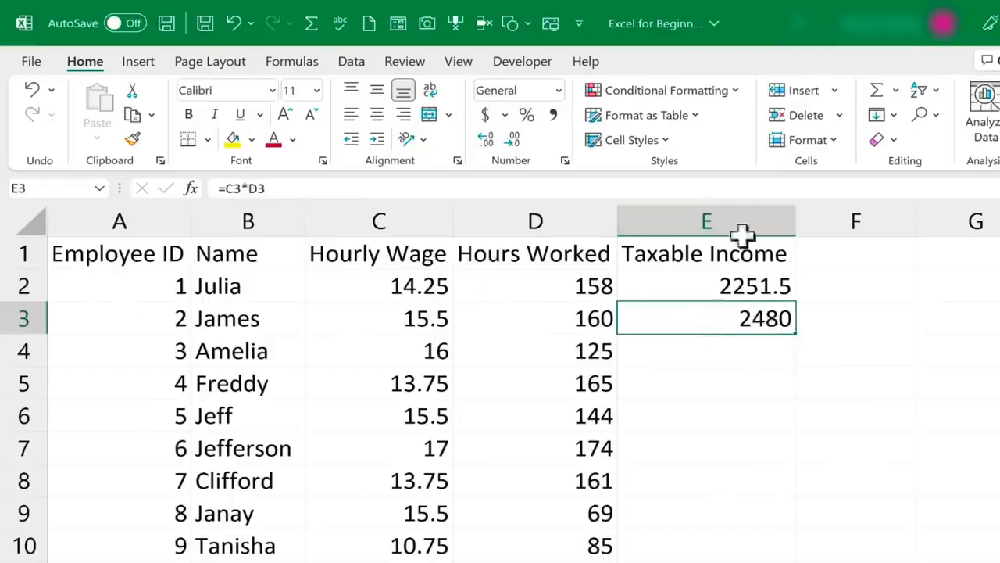
pyautogui.click(751, 286)
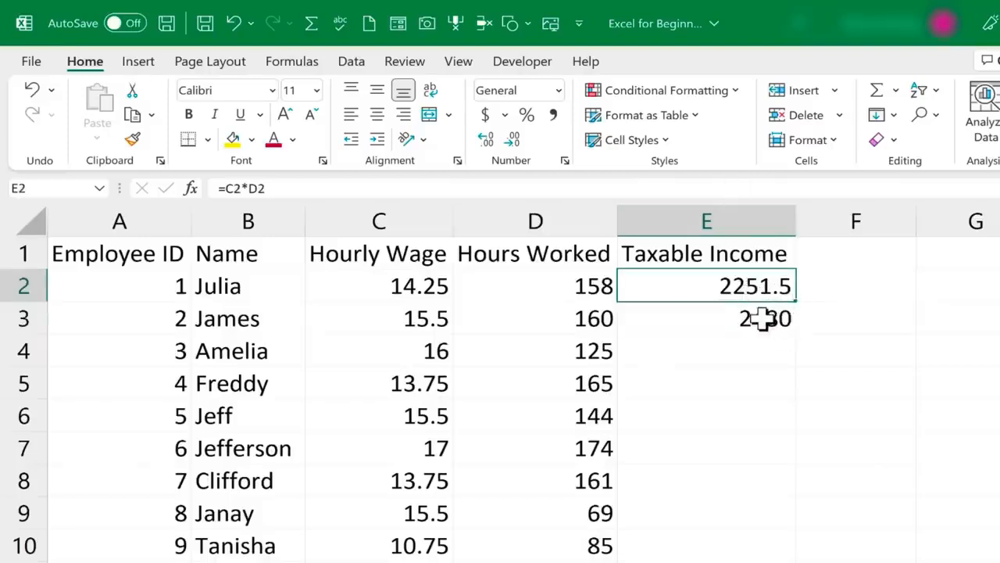
pyautogui.click(762, 318)
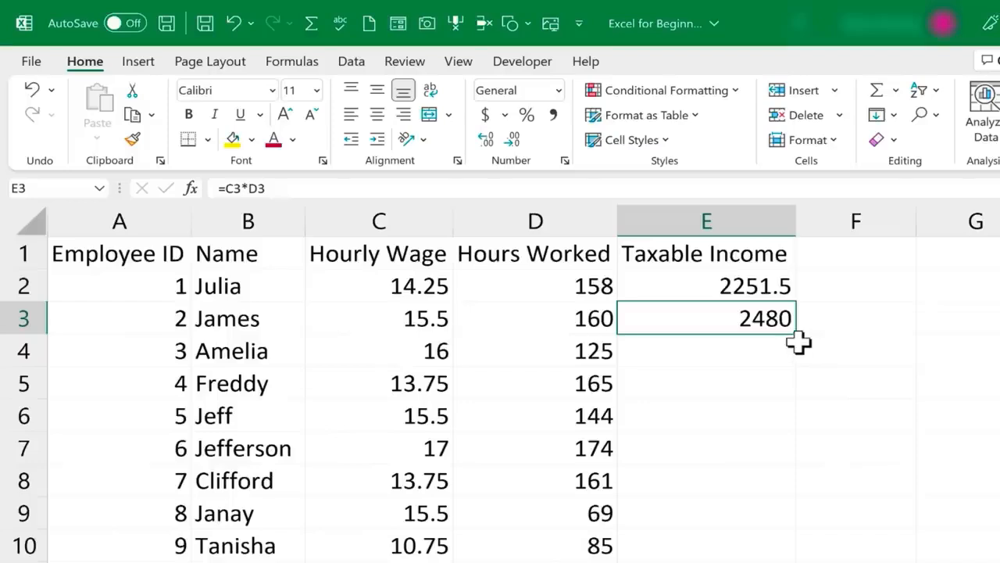
pyautogui.doubleClick(756, 283)
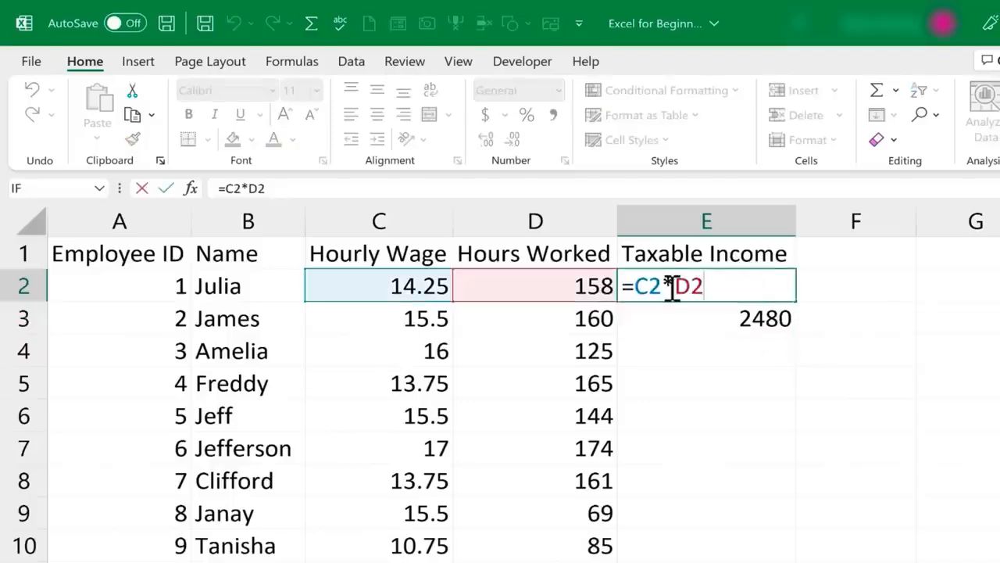
pyautogui.press('Escape')
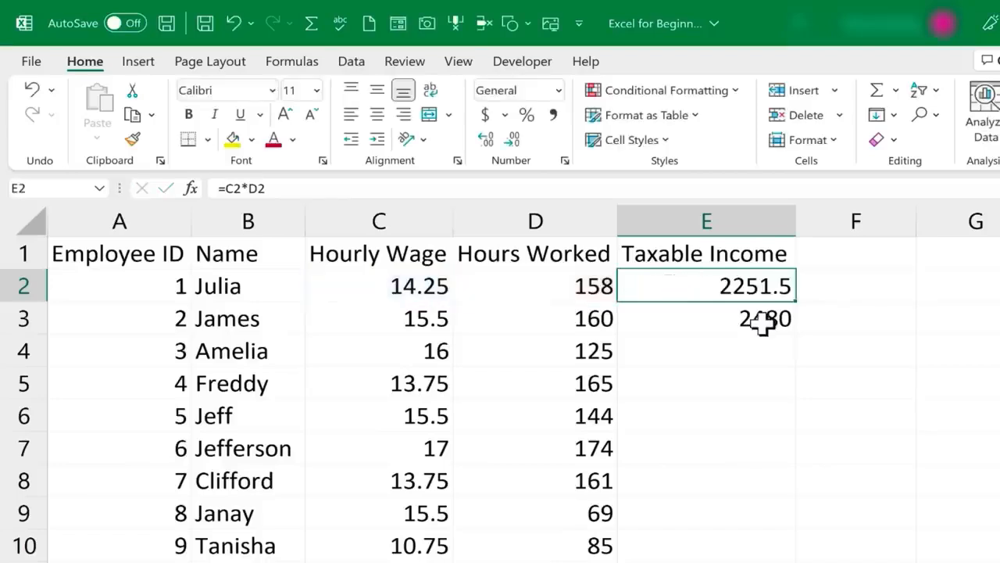
pyautogui.doubleClick(762, 324)
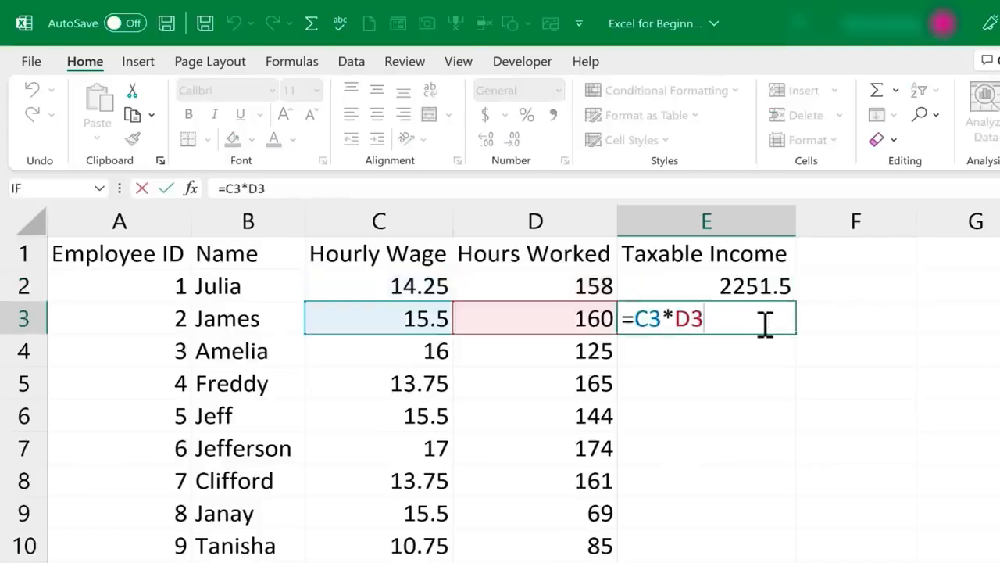
pyautogui.press('Escape')
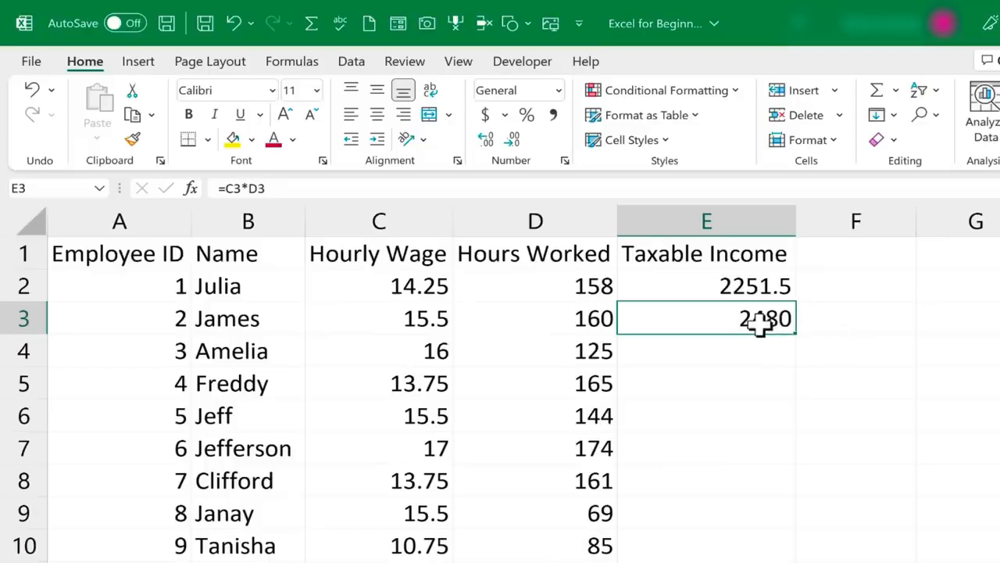
pyautogui.doubleClick(760, 326)
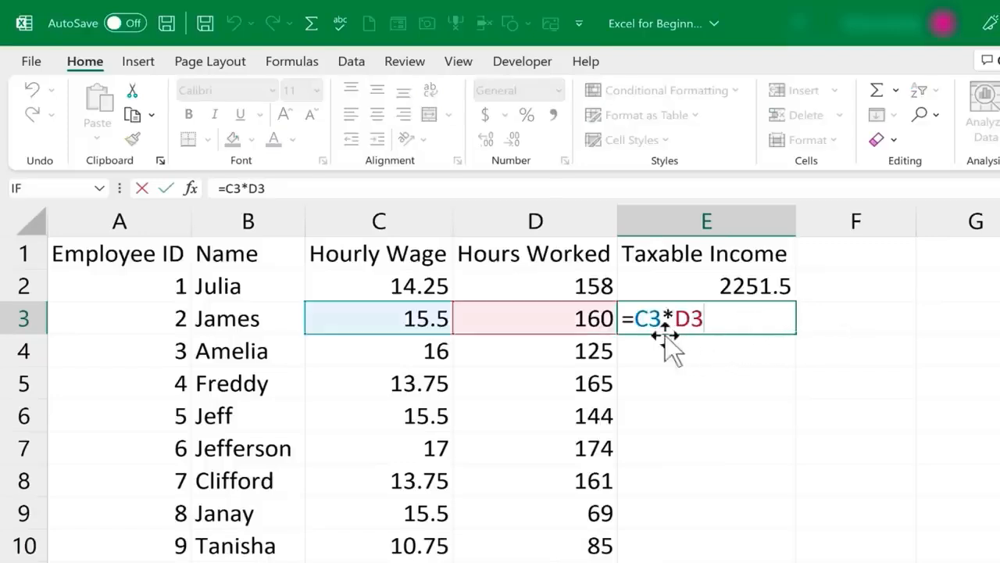
pyautogui.click(762, 286)
pyautogui.doubleClick(762, 285)
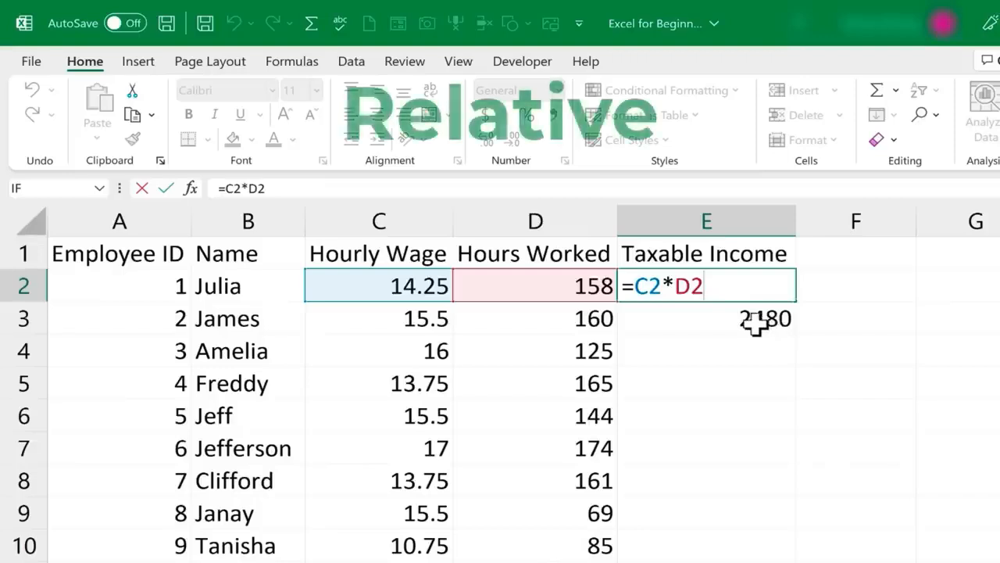
pyautogui.doubleClick(734, 317)
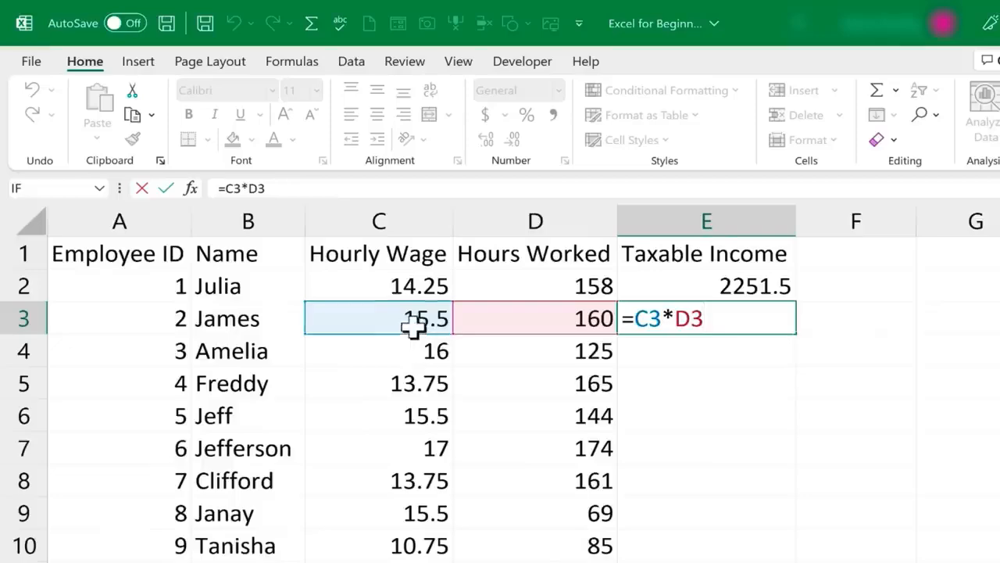
pyautogui.hotkey('ctrl', 'Return')
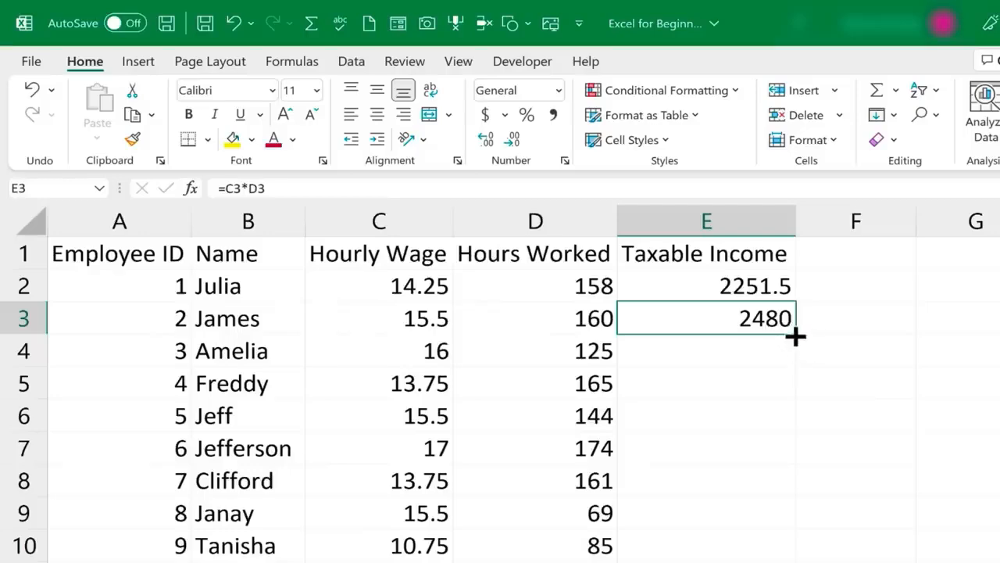
# Fill the taxable income formula from E3 down column E to the last employee in row 71
pyautogui.moveTo(795, 336); pyautogui.dragTo(684, 299)
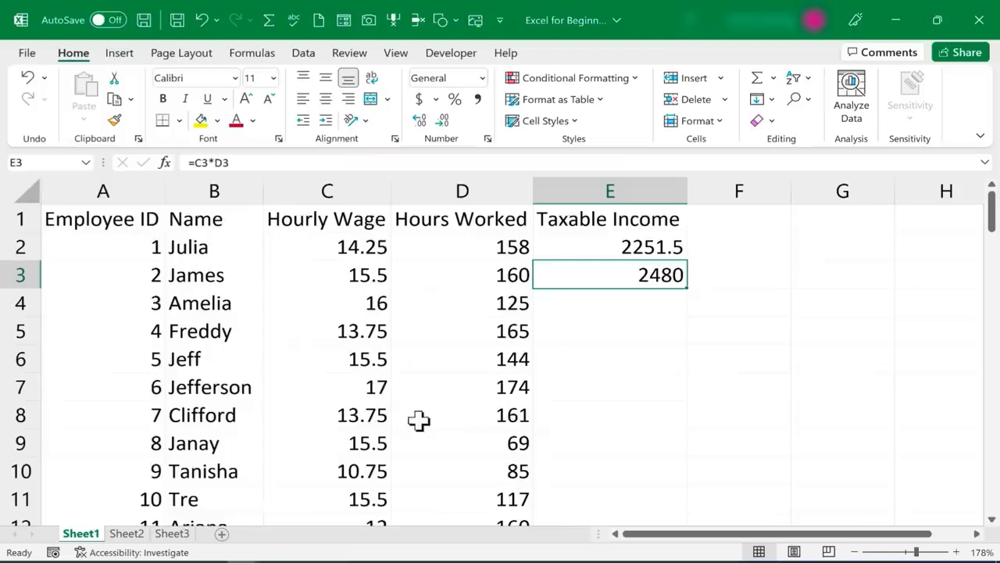
pyautogui.doubleClick(687, 288)
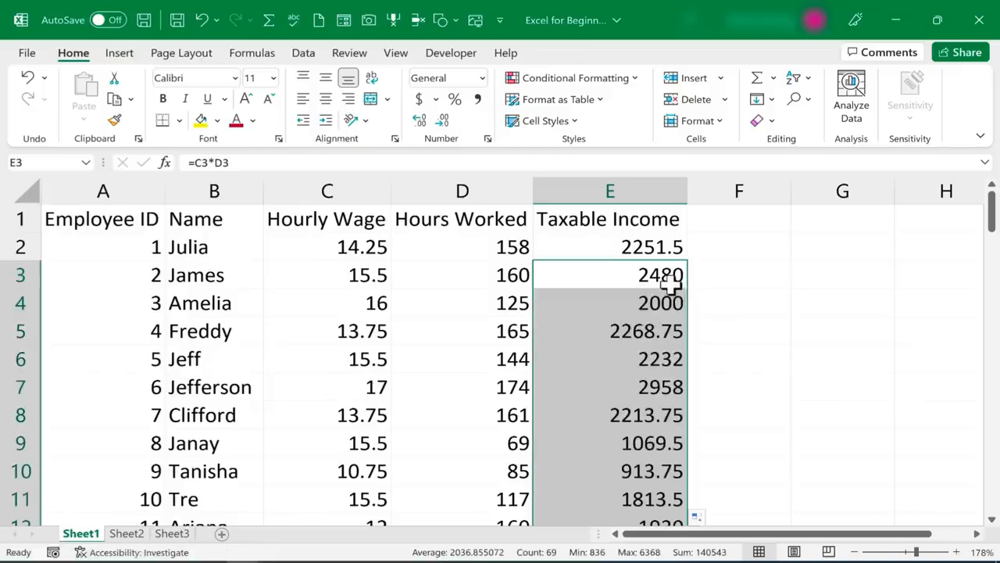
pyautogui.scroll(-12, 671, 285)
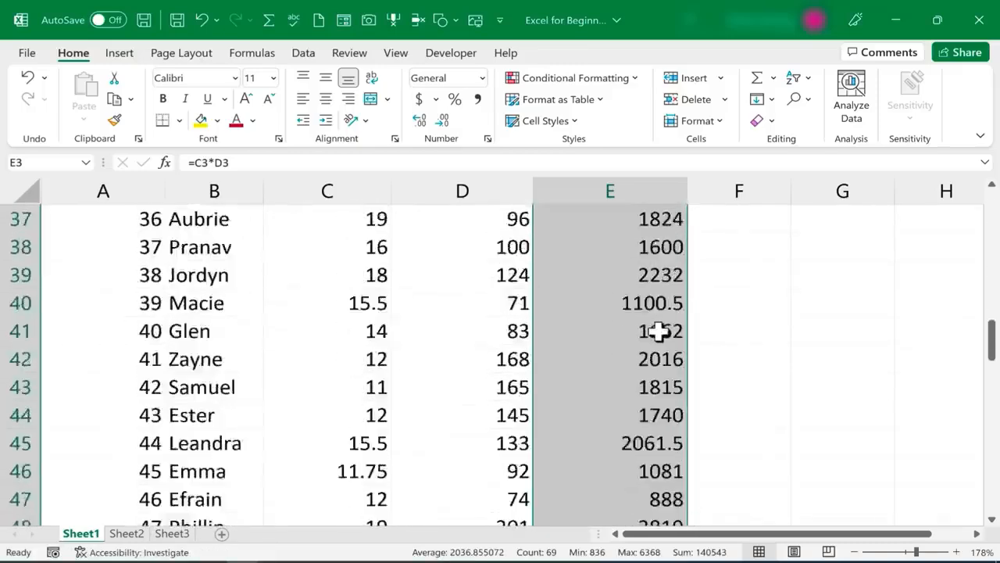
pyautogui.scroll(-10, 659, 331)
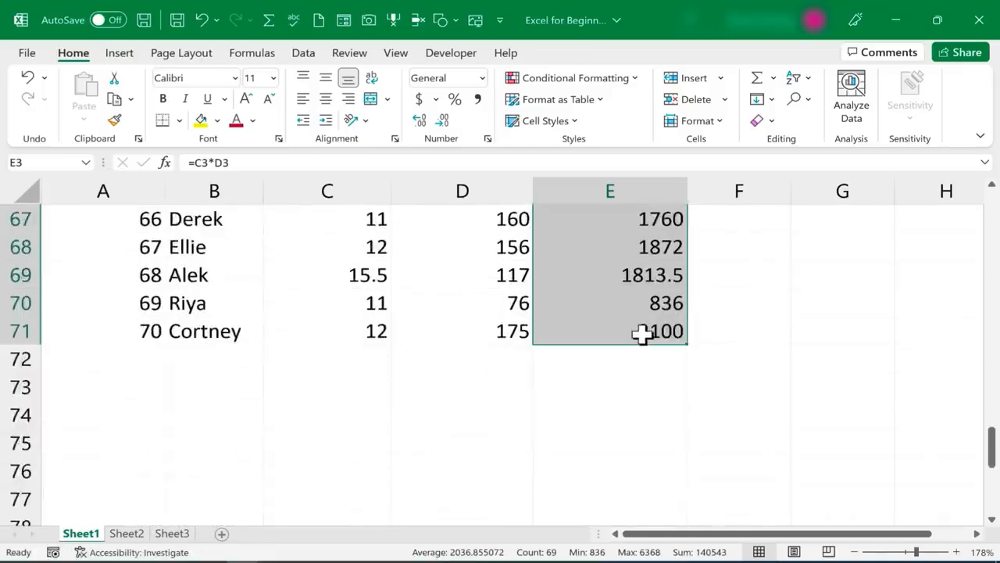
pyautogui.scroll(20, 641, 334)
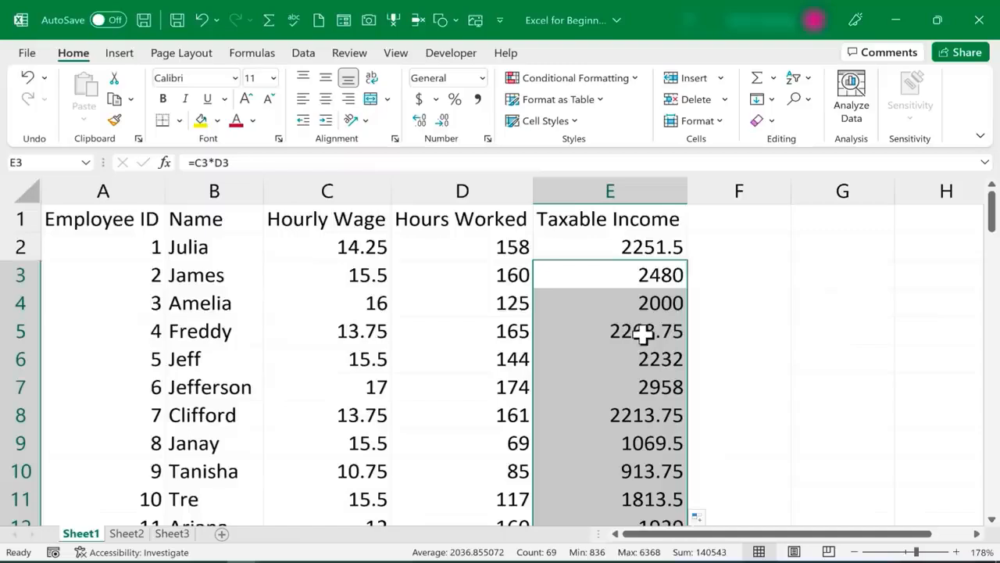
# Examine how the row references change in the filled taxable income formulas, checking E3, E4, E5 and E7
pyautogui.click(674, 321)
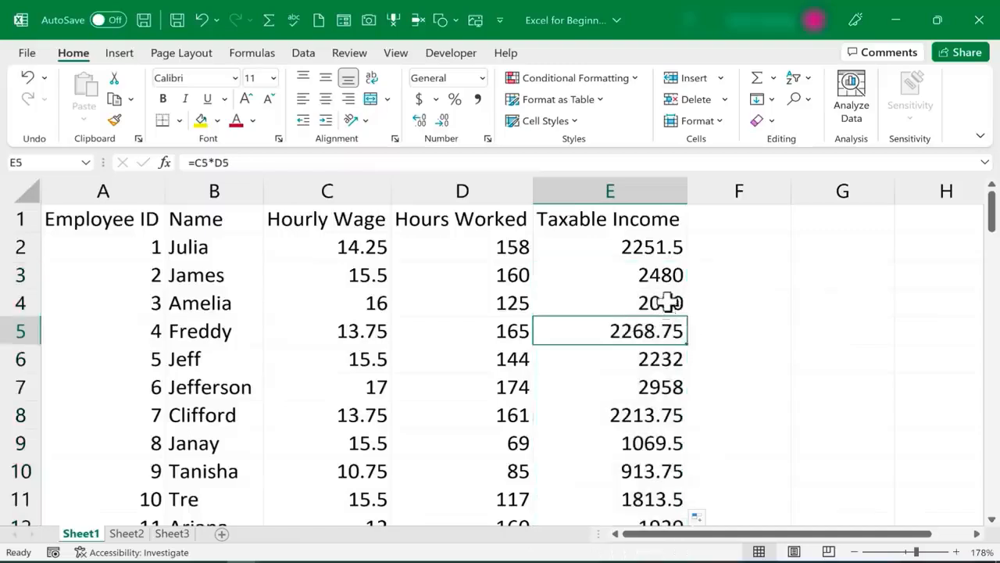
pyautogui.click(672, 301)
pyautogui.click(672, 276)
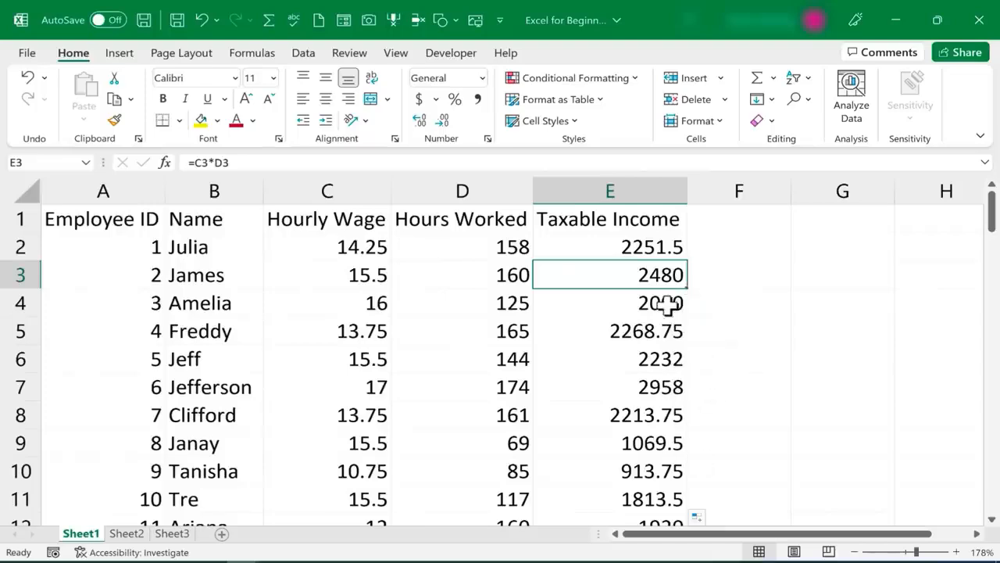
pyautogui.click(669, 306)
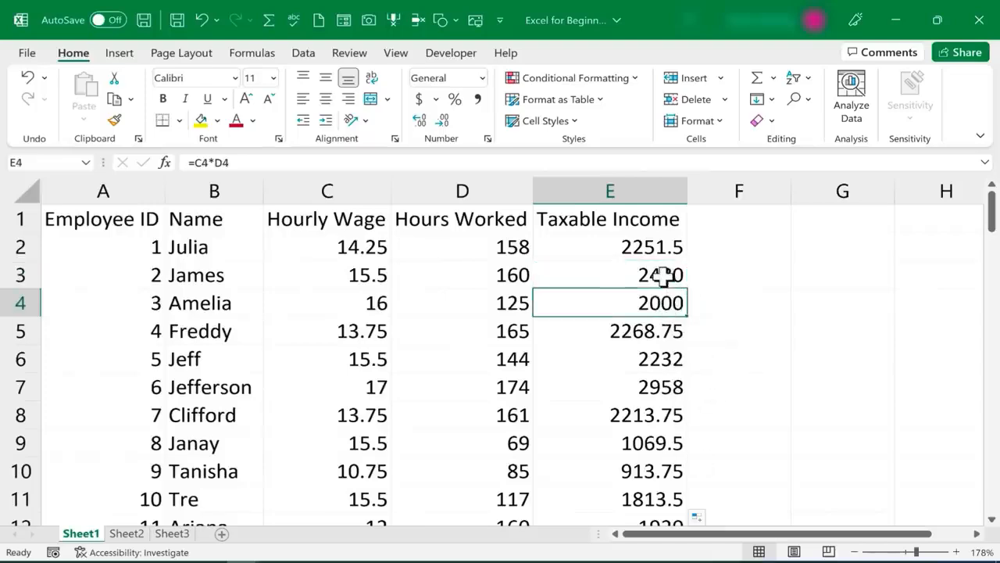
pyautogui.click(663, 275)
pyautogui.doubleClick(662, 275)
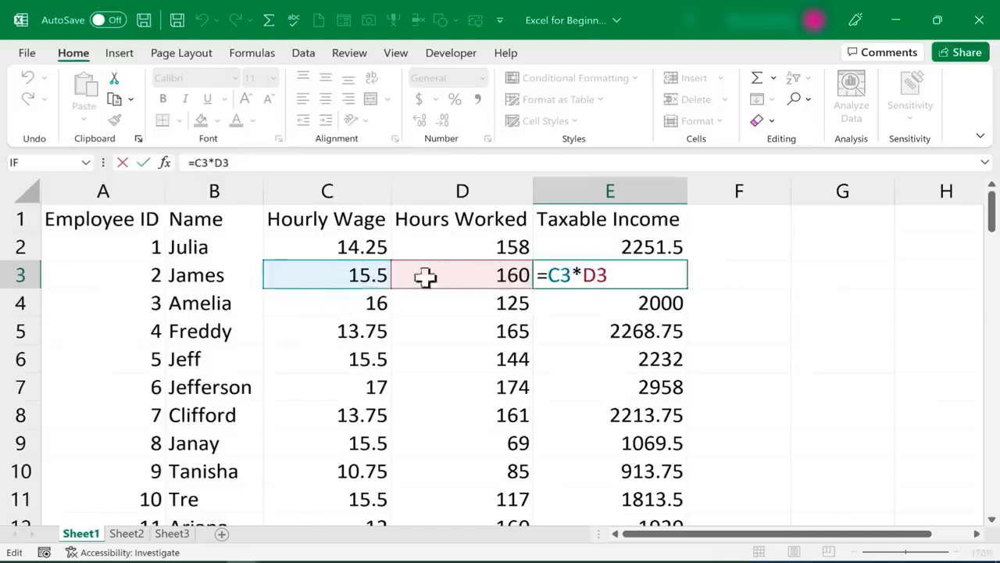
pyautogui.click(646, 304)
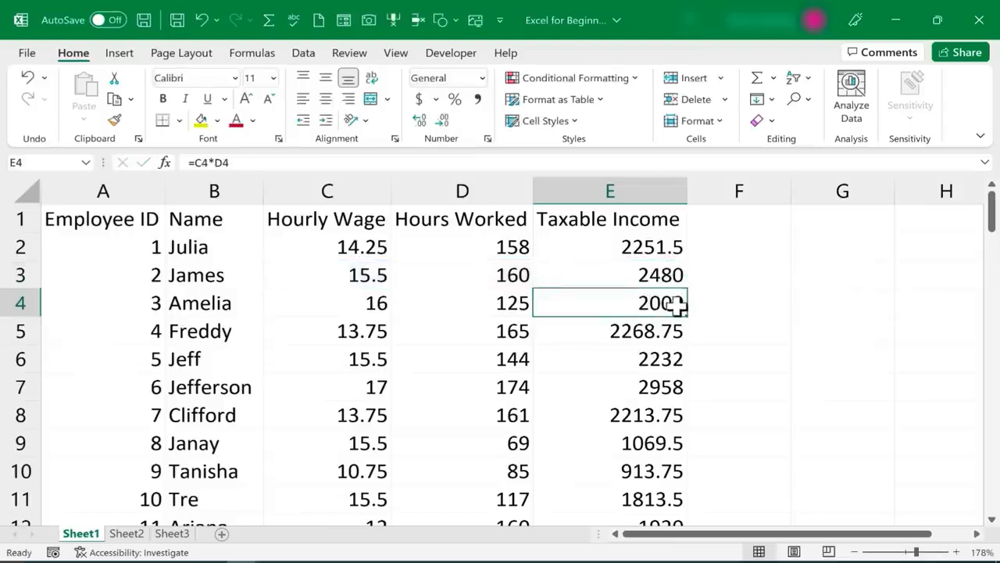
pyautogui.doubleClick(655, 304)
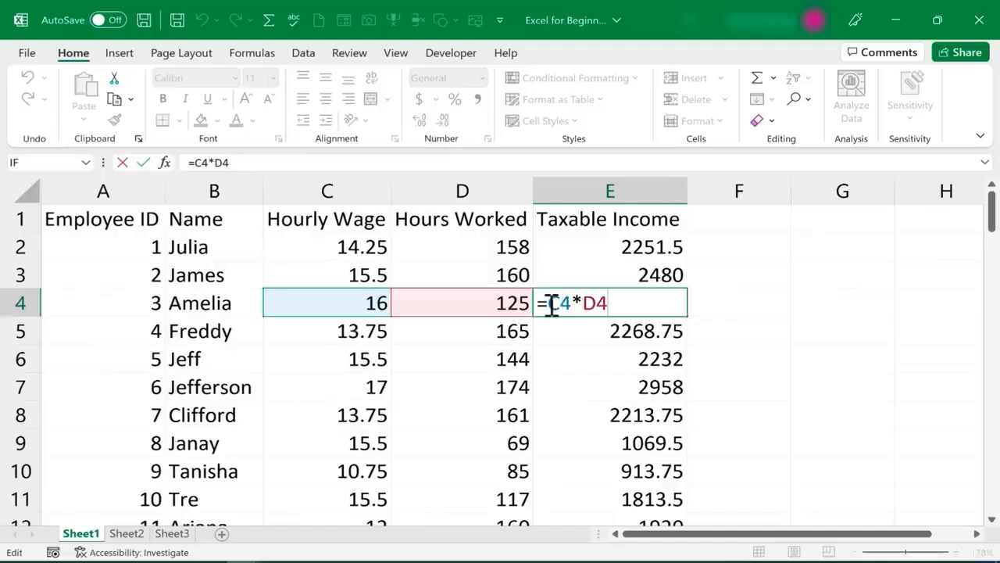
pyautogui.click(607, 388)
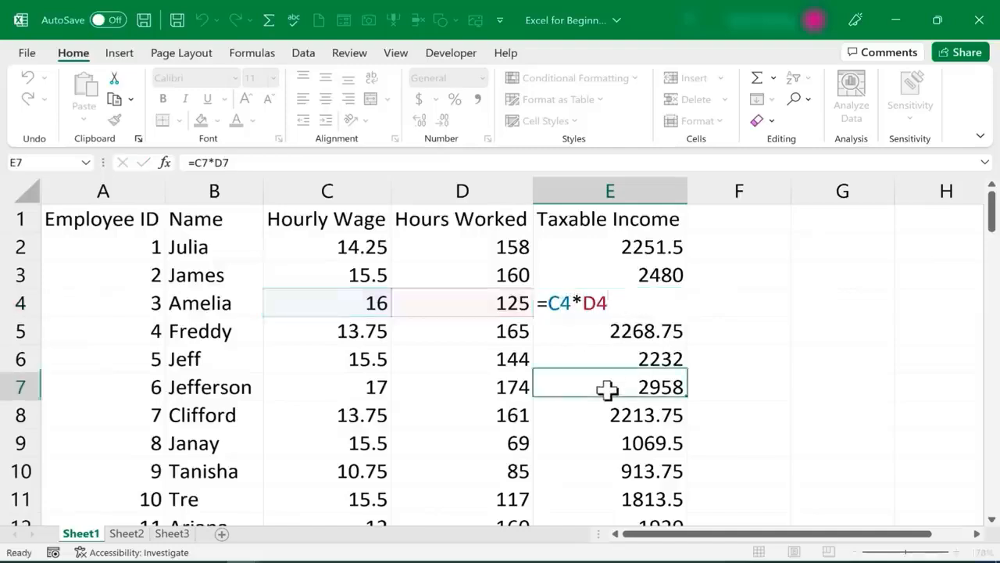
pyautogui.doubleClick(607, 389)
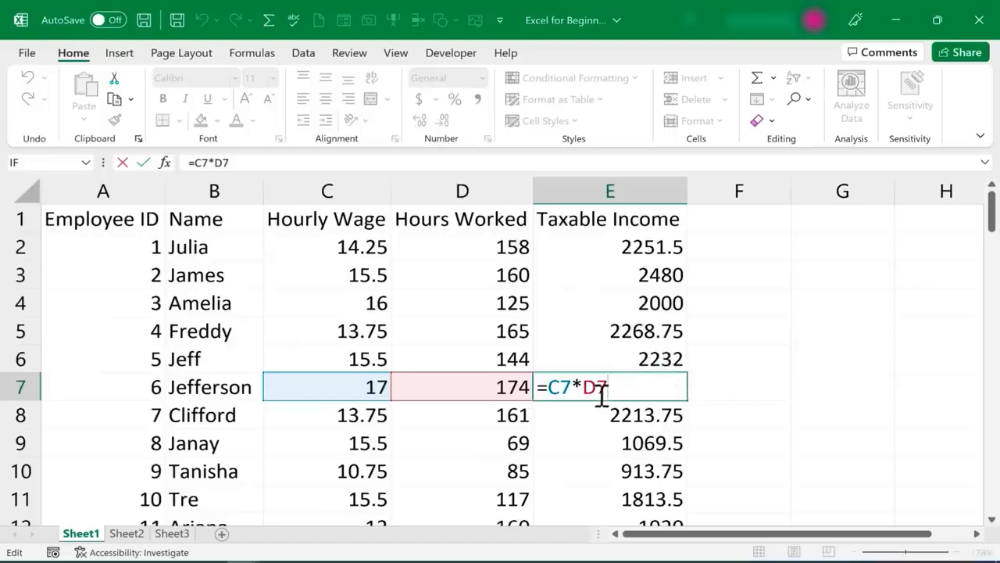
pyautogui.hotkey('ctrl', 'Return')
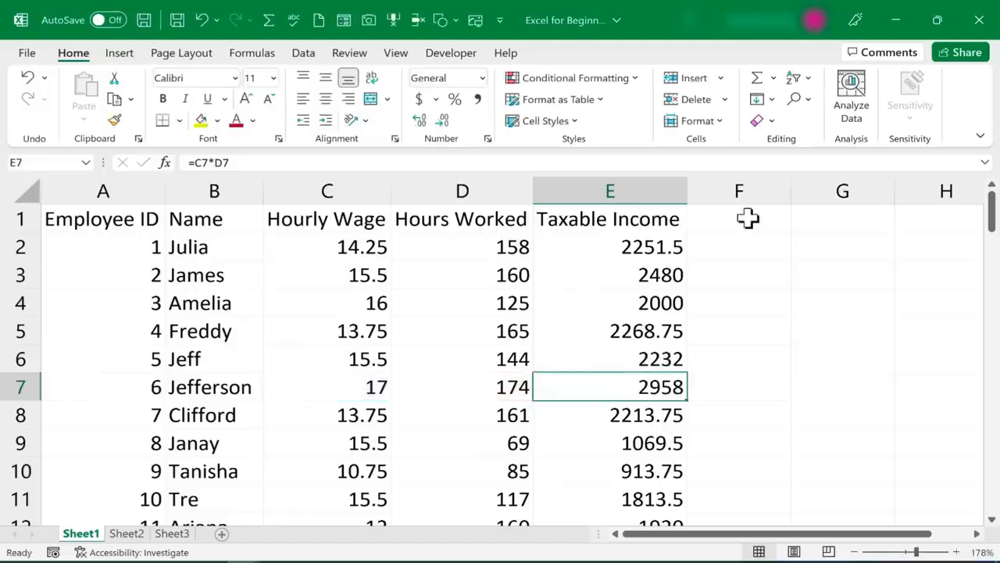
# Add the header Taxes to Be Paid in cell F1 and autofit column F to its text
pyautogui.click(743, 219)
pyautogui.write('Taxes')
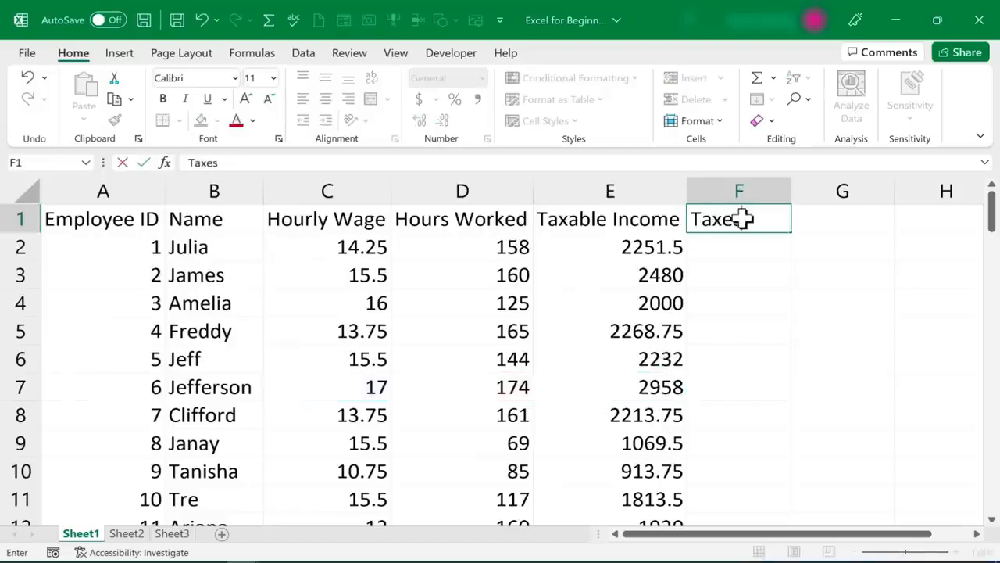
pyautogui.write(' to Be Paid')
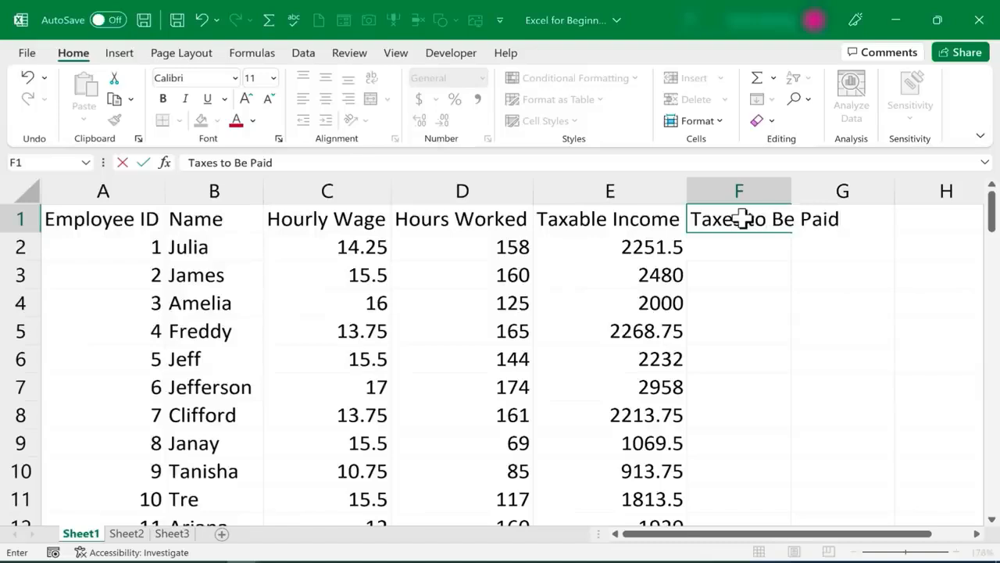
pyautogui.doubleClick(791, 190)
# Label cell G1 as Tax Rate: and enter the rate .07 in cell H1
pyautogui.click(912, 218)
pyautogui.write('Tax')
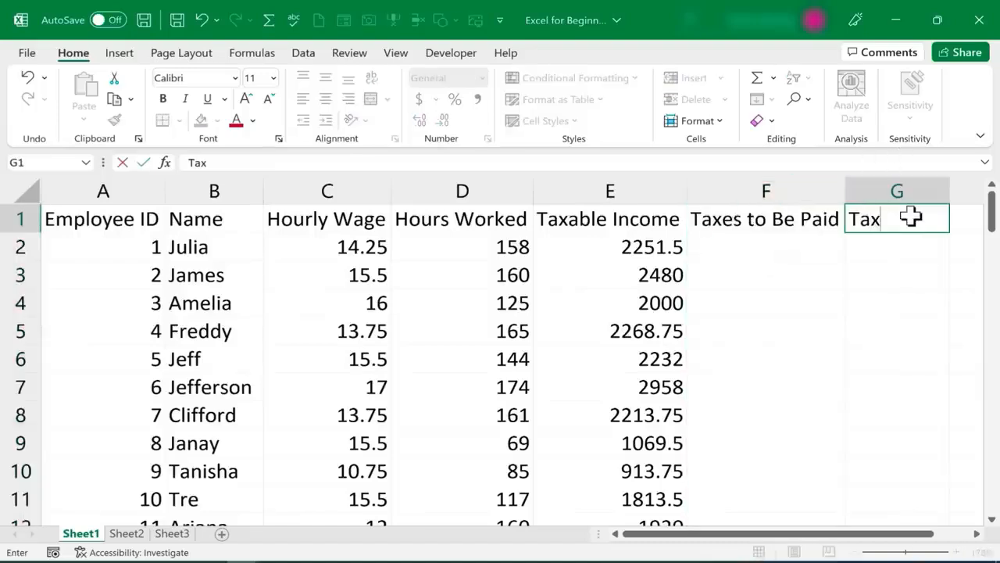
pyautogui.write(' Rate:')
pyautogui.press('Tab')
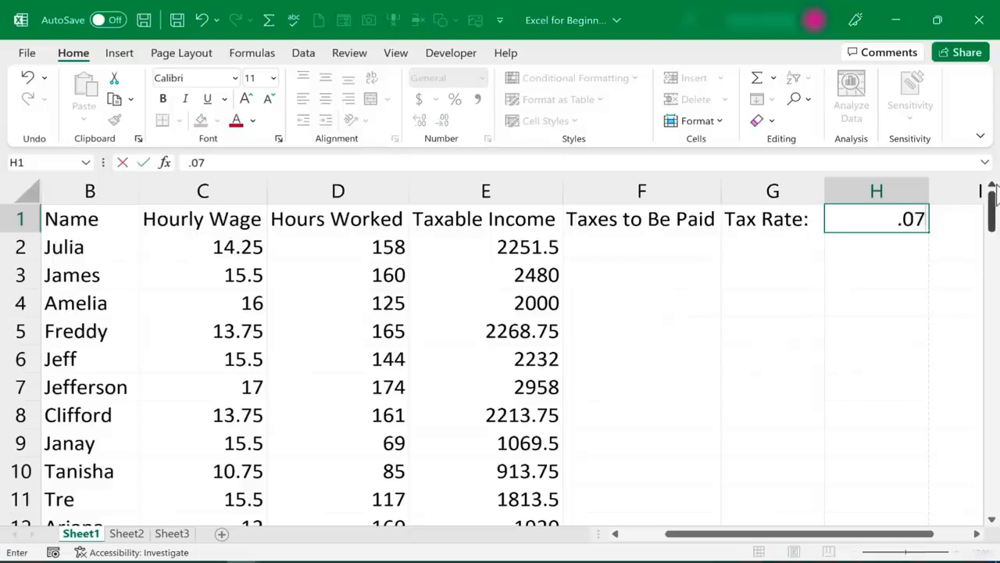
pyautogui.press('Return')
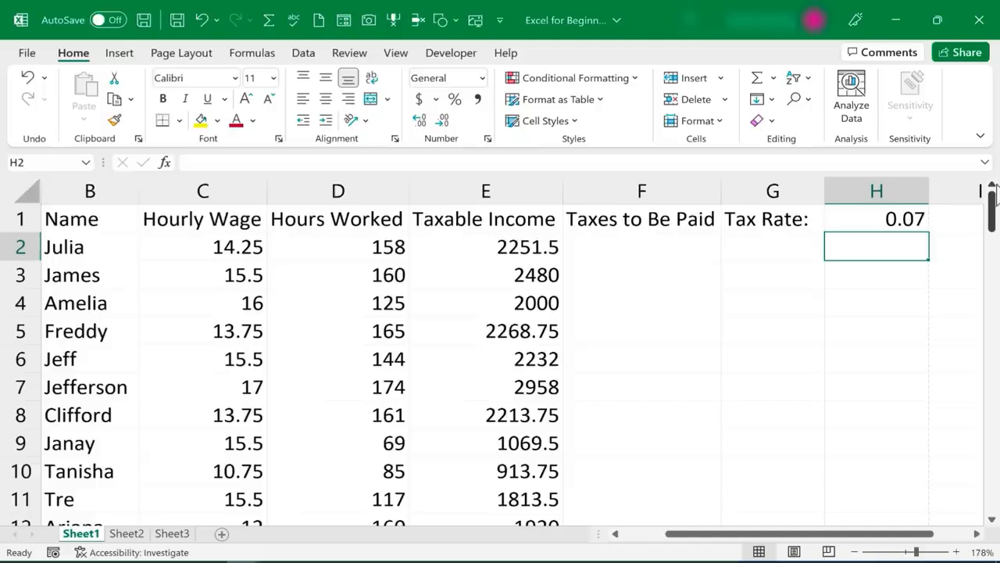
# Enter the formula =E2*H1 in cell F2 to calculate the first employee's taxes to be paid
pyautogui.click(645, 252)
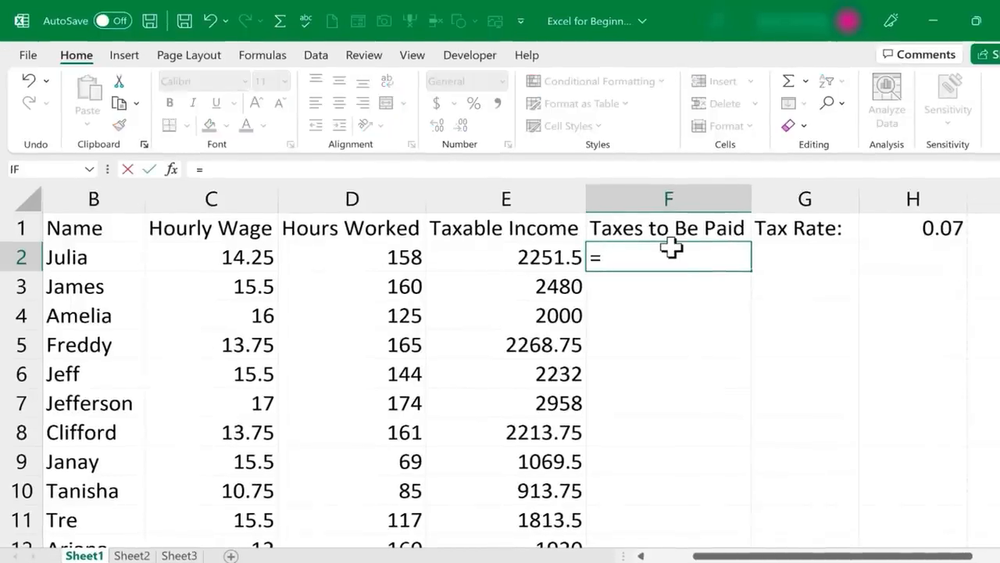
pyautogui.click(525, 260)
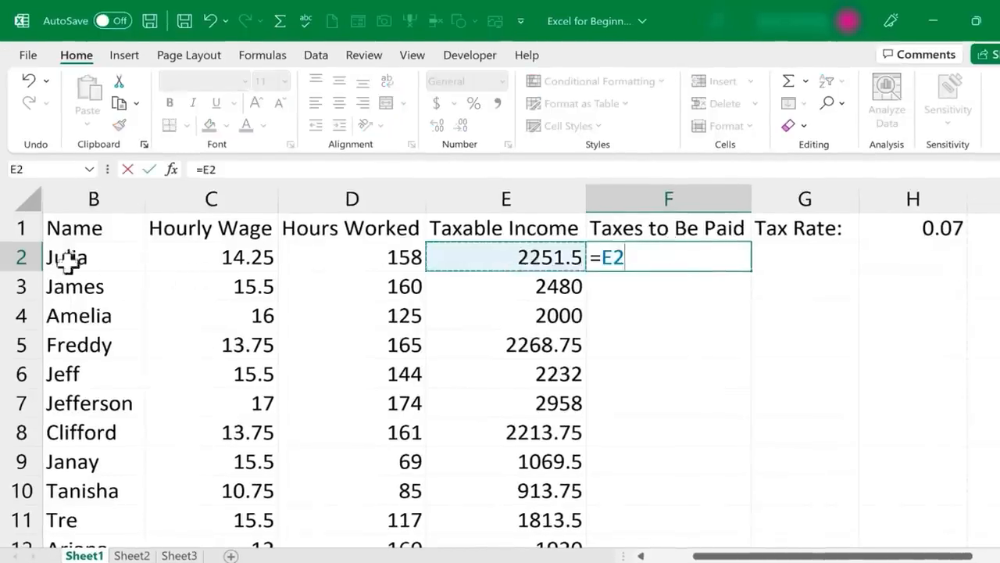
pyautogui.write('*')
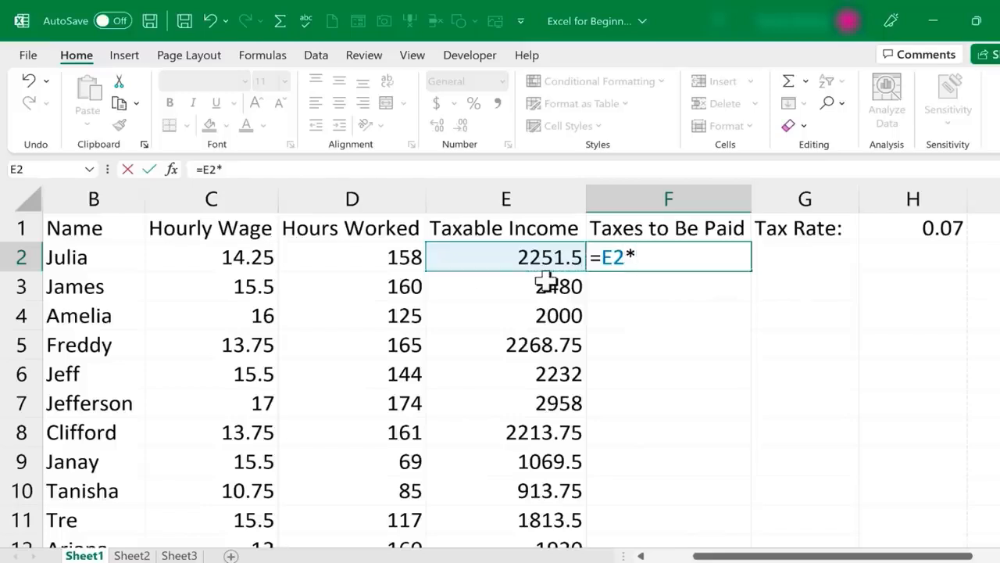
pyautogui.click(948, 229)
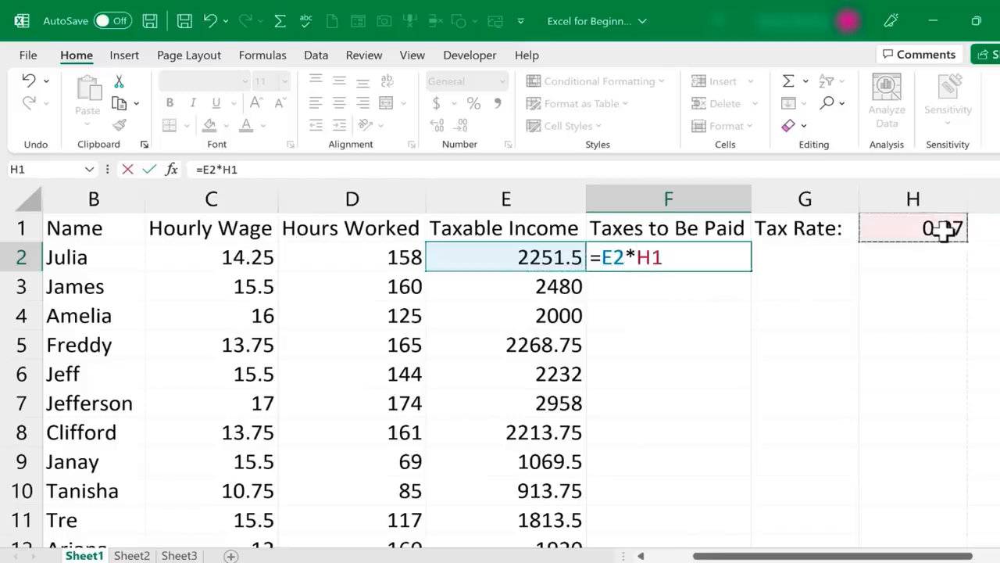
pyautogui.press('Return')
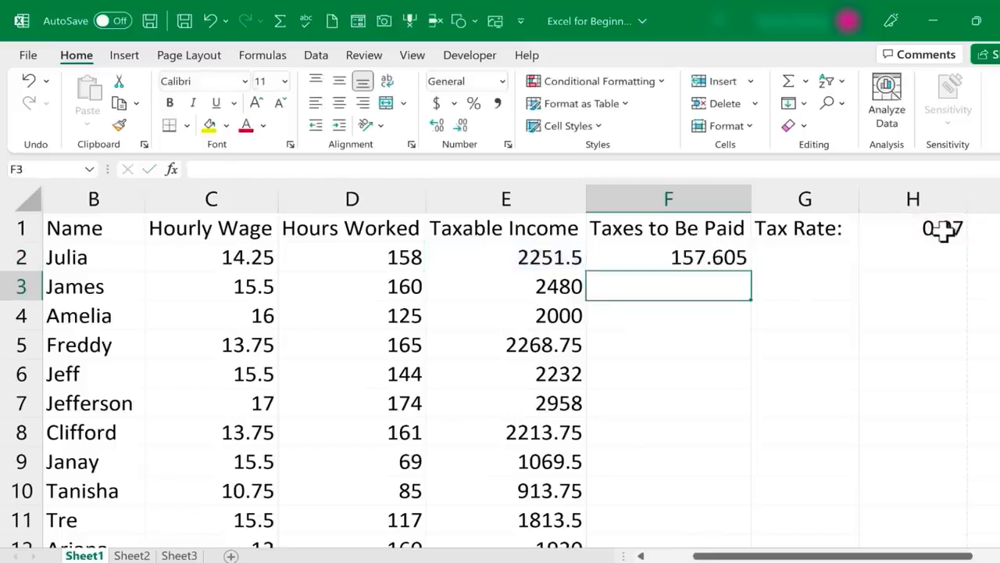
# Fill the =E2*H1 formula from F2 down the Taxes to Be Paid column
pyautogui.click(709, 261)
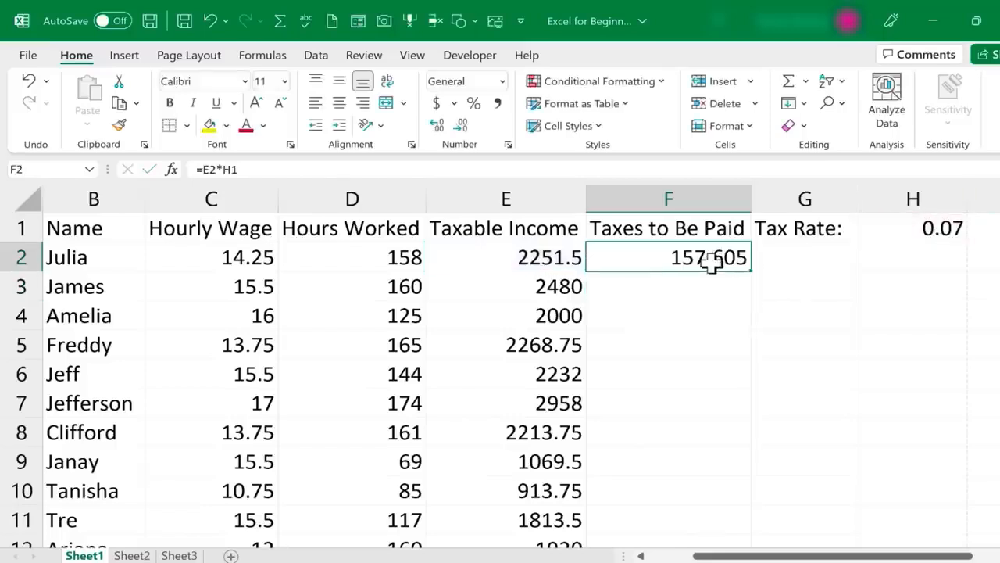
pyautogui.doubleClick(754, 271)
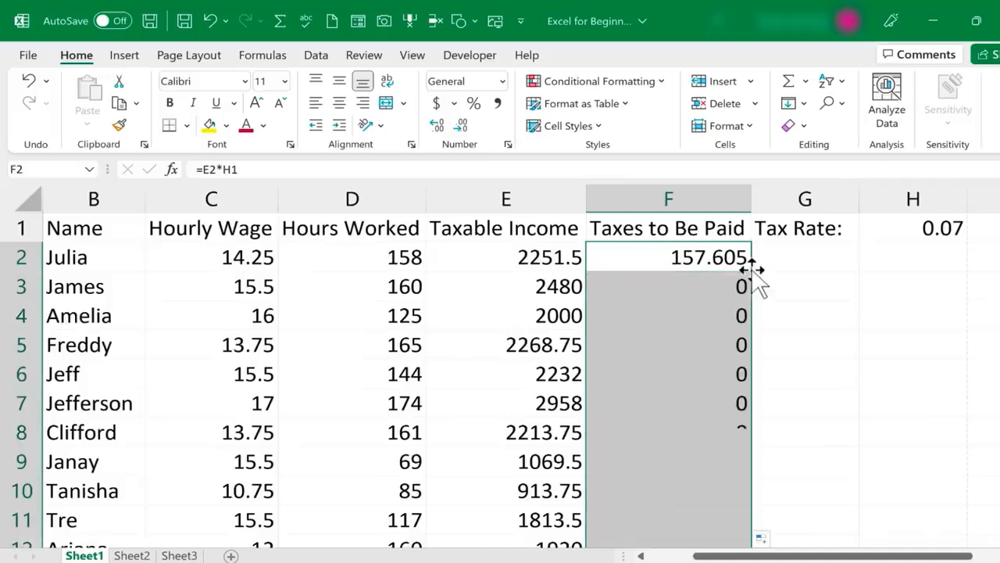
pyautogui.scroll(-1, 742, 382)
pyautogui.scroll(-9, 742, 382)
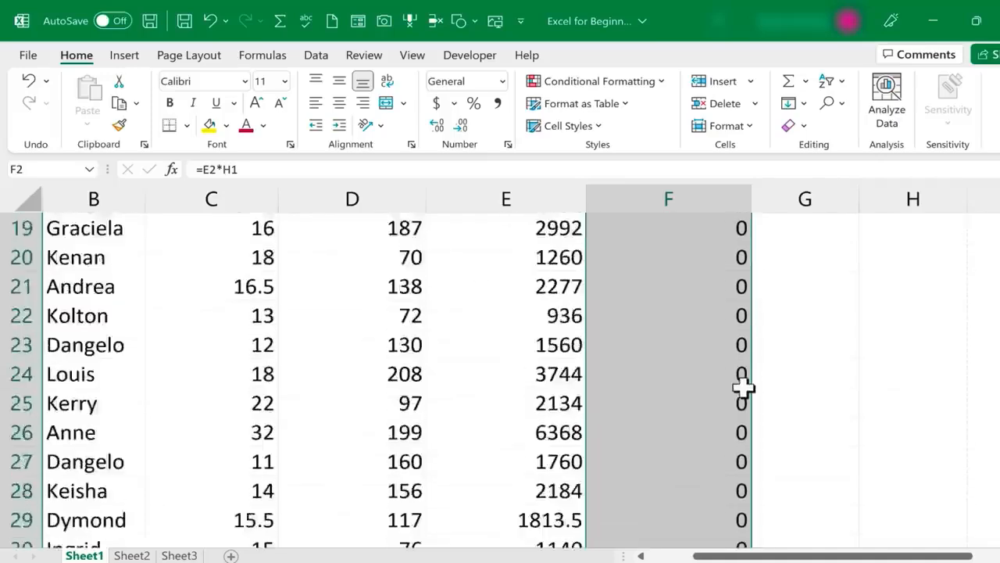
pyautogui.scroll(10, 742, 382)
pyautogui.click(805, 317)
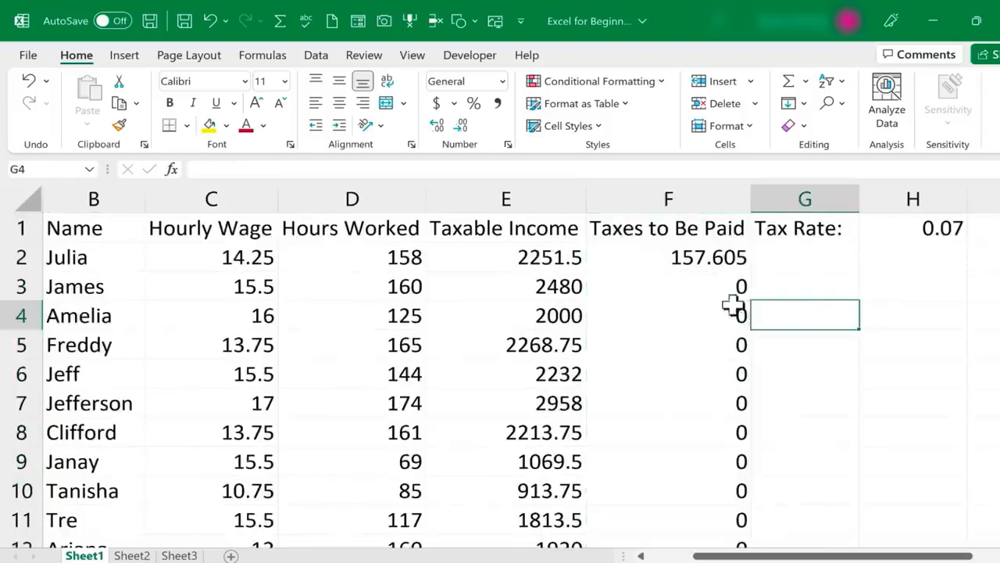
# Examine the filled tax formulas in F5, F2 and F6 and the column H cells to see how the tax rate reference shifts
pyautogui.click(711, 345)
pyautogui.doubleClick(717, 344)
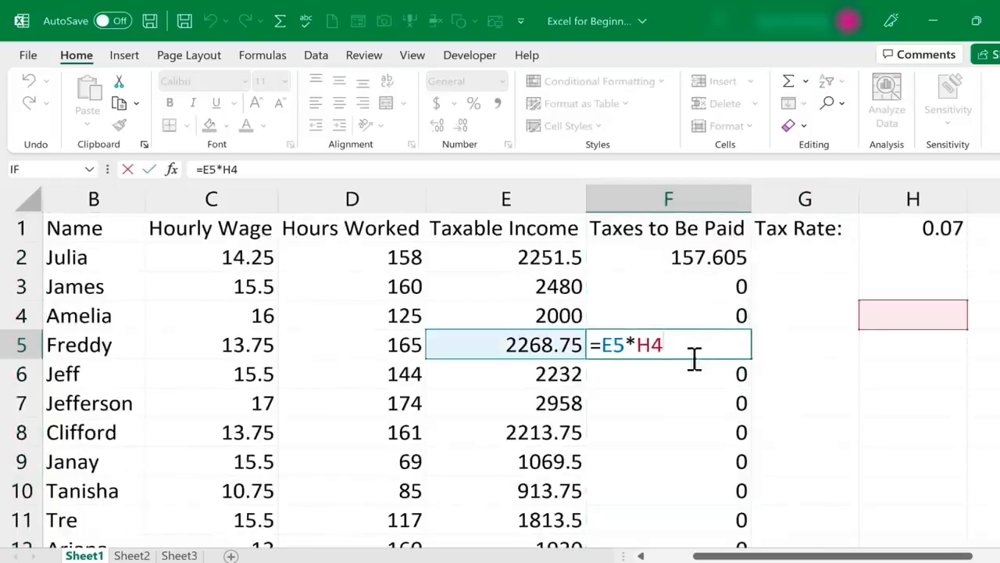
pyautogui.doubleClick(680, 256)
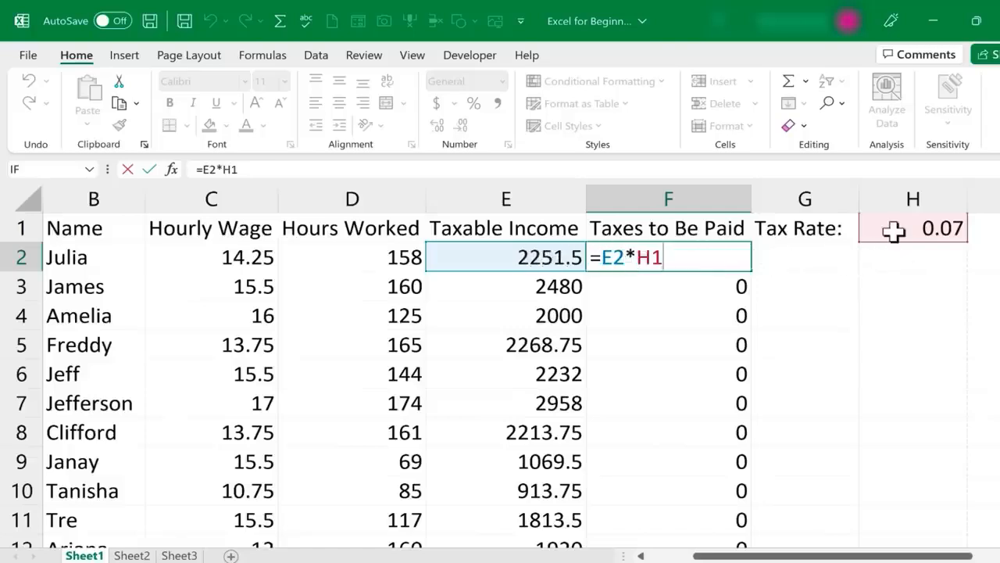
pyautogui.press('Return')
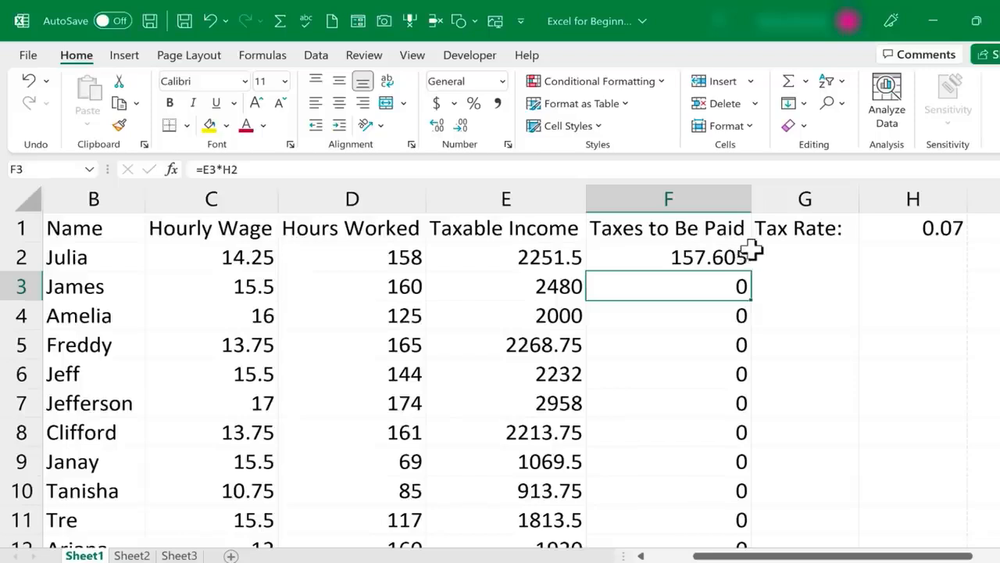
pyautogui.doubleClick(722, 384)
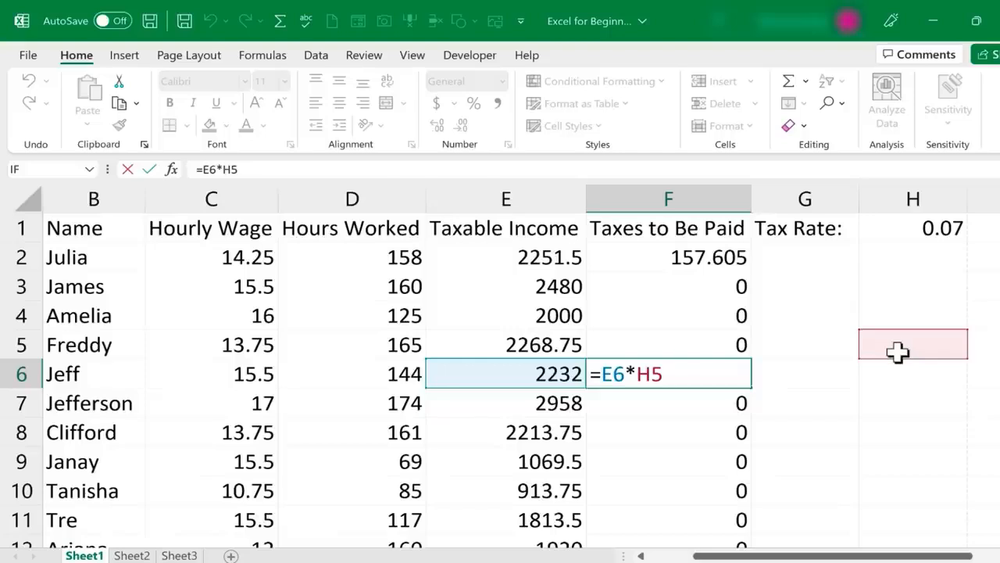
pyautogui.click(923, 313)
pyautogui.click(922, 287)
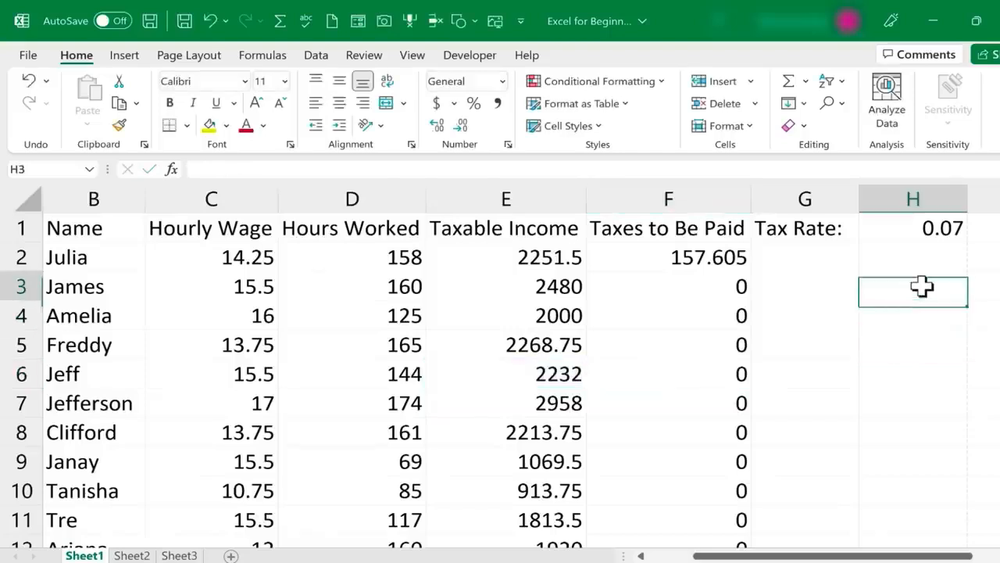
pyautogui.click(915, 353)
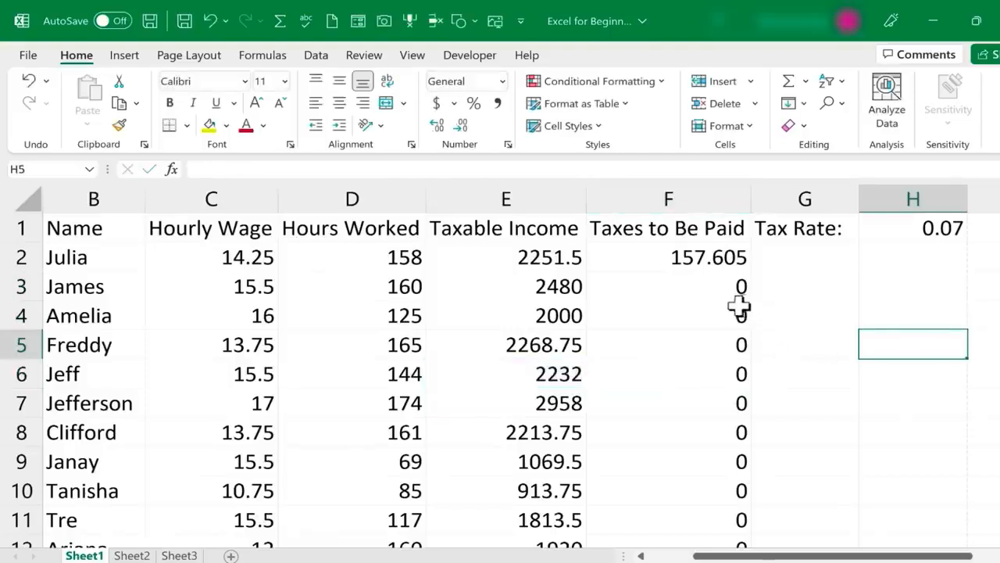
pyautogui.press('Left')
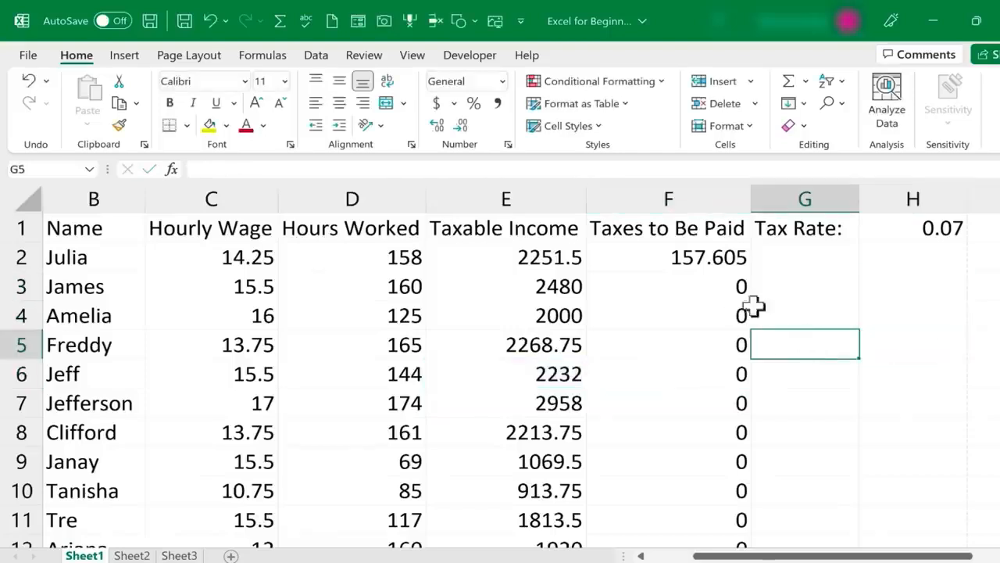
# Make the tax rate reference in F2 absolute so the formula reads =E2*$H$1
pyautogui.click(688, 262)
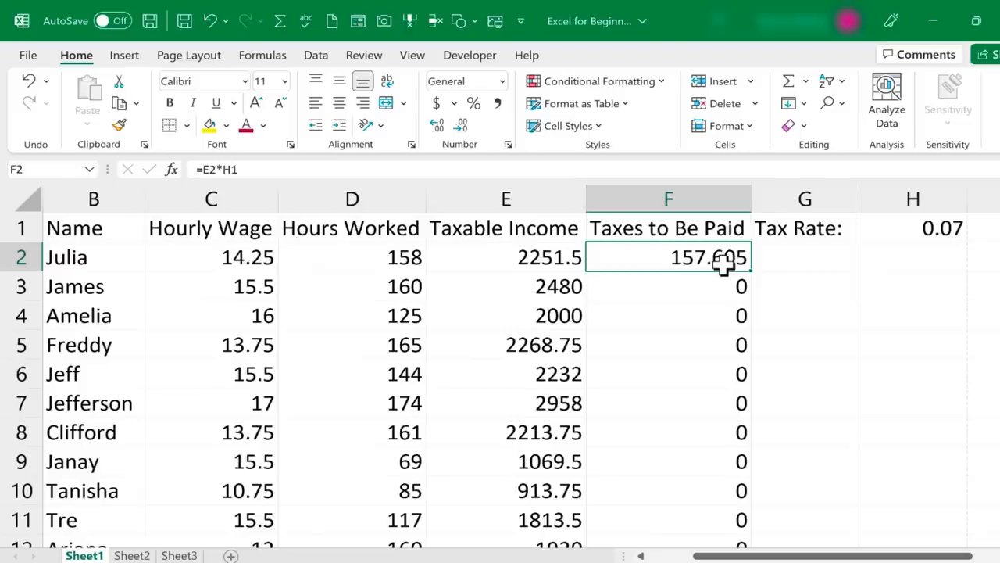
pyautogui.doubleClick(682, 264)
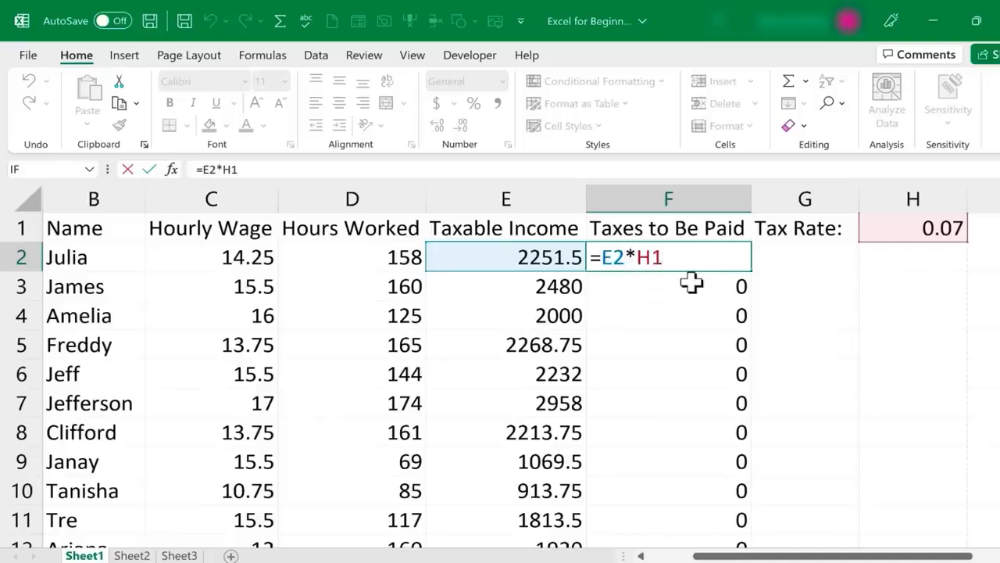
pyautogui.hotkey('ctrl', 'Return')
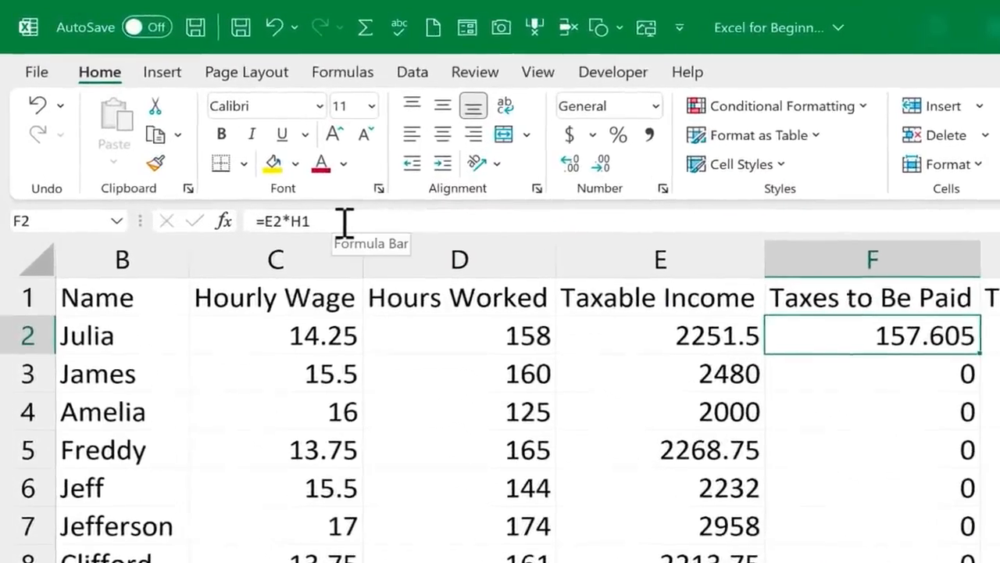
pyautogui.click(345, 223)
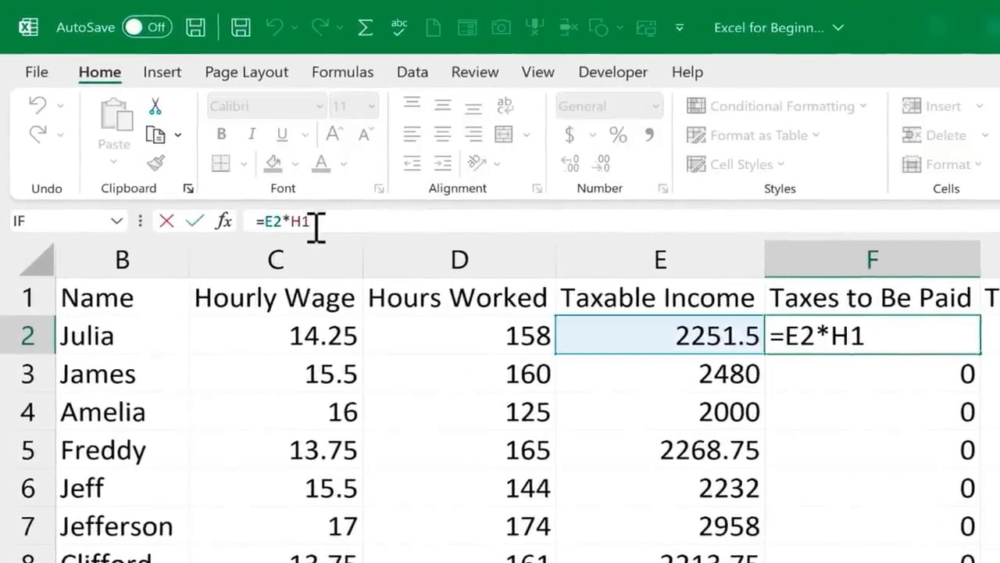
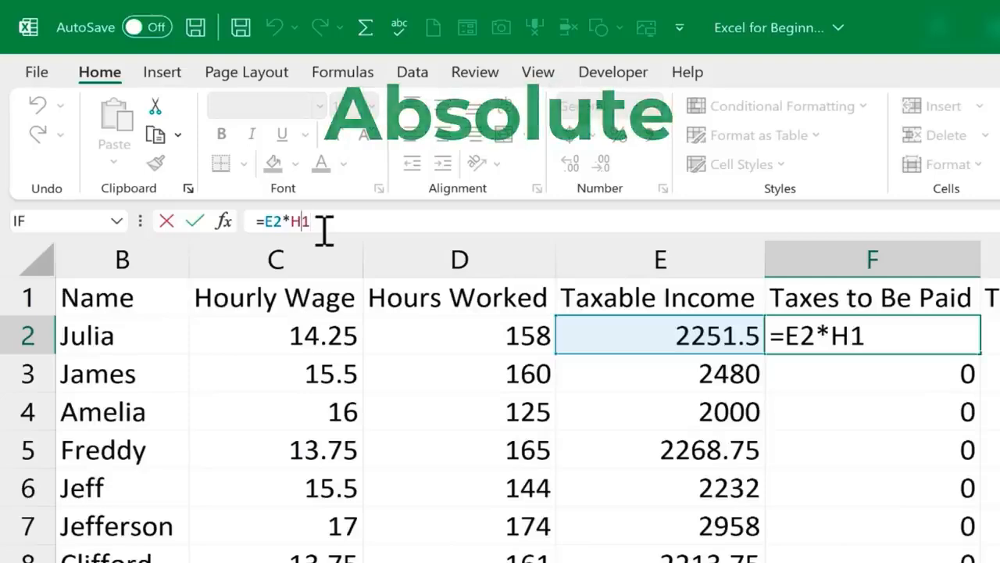
pyautogui.press('Left')
pyautogui.press('Left')
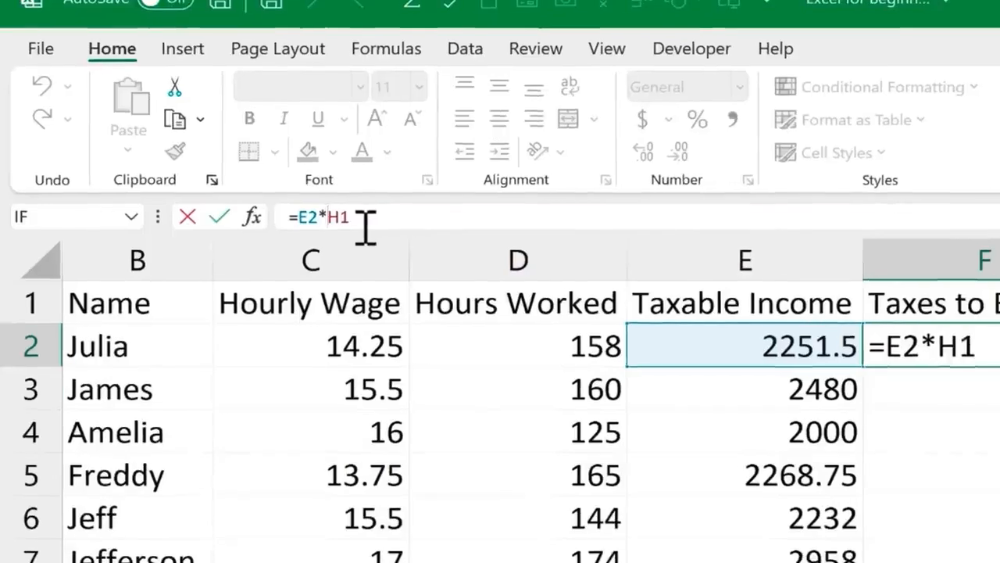
pyautogui.write('$')
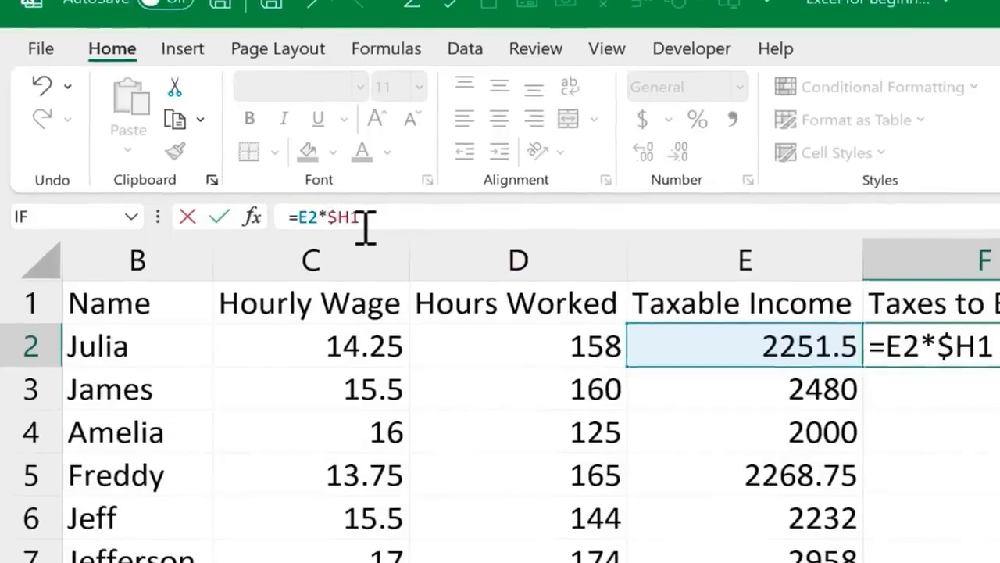
pyautogui.write('$')
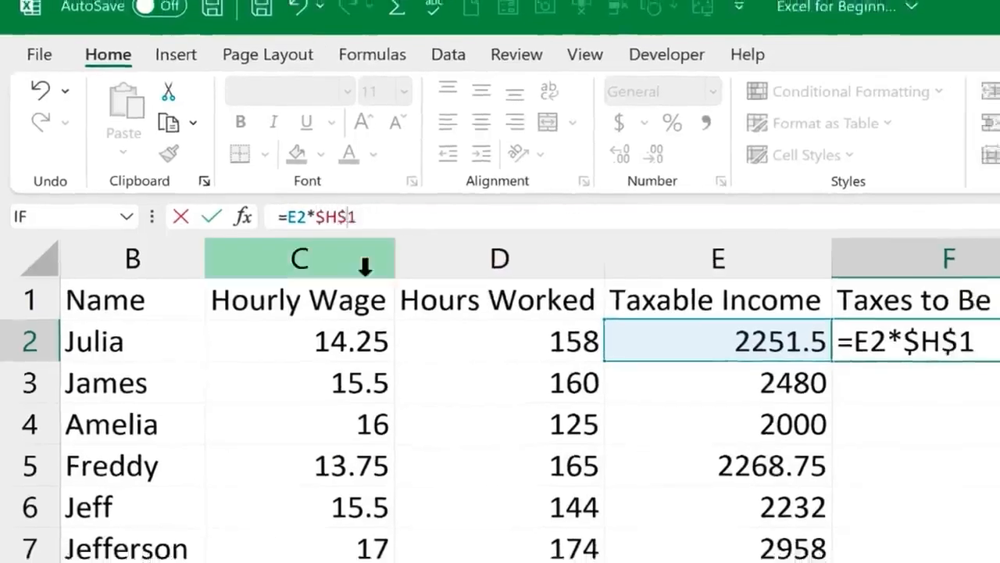
pyautogui.press('Return')
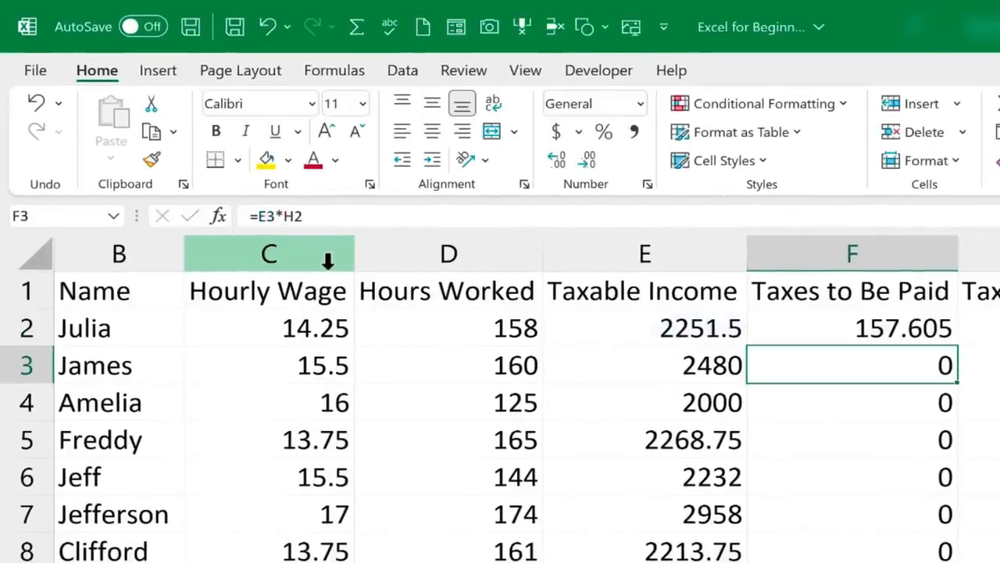
# Fill the =E2*$H$1 formula from F2 down the Taxes to Be Paid column
pyautogui.click(887, 325)
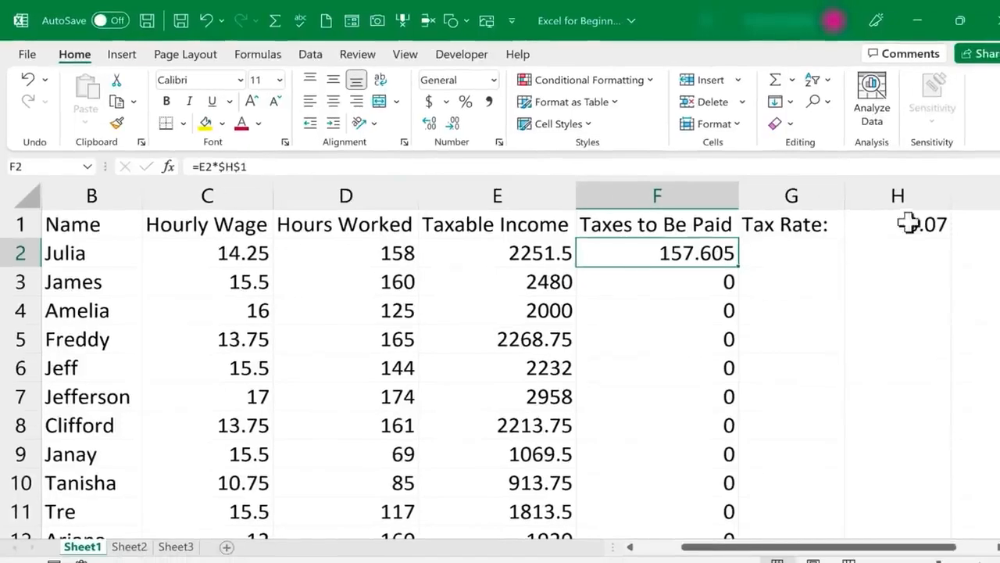
pyautogui.doubleClick(674, 262)
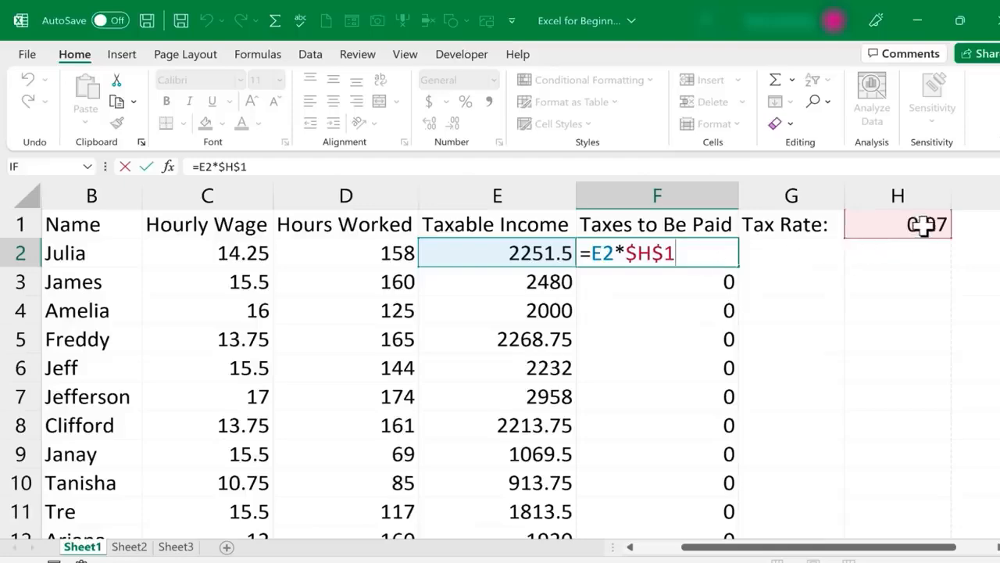
pyautogui.hotkey('ctrl', 'Return')
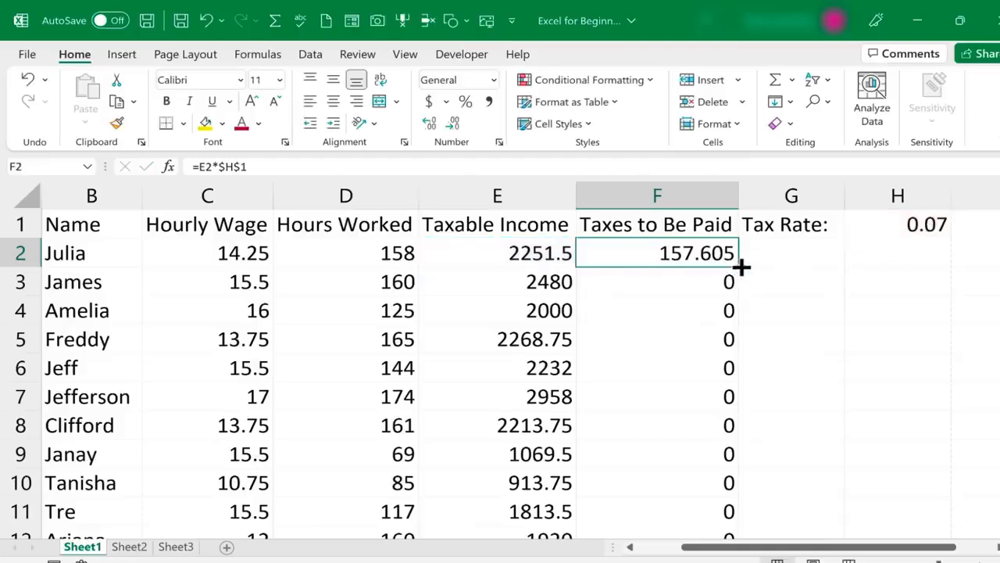
pyautogui.doubleClick(738, 267)
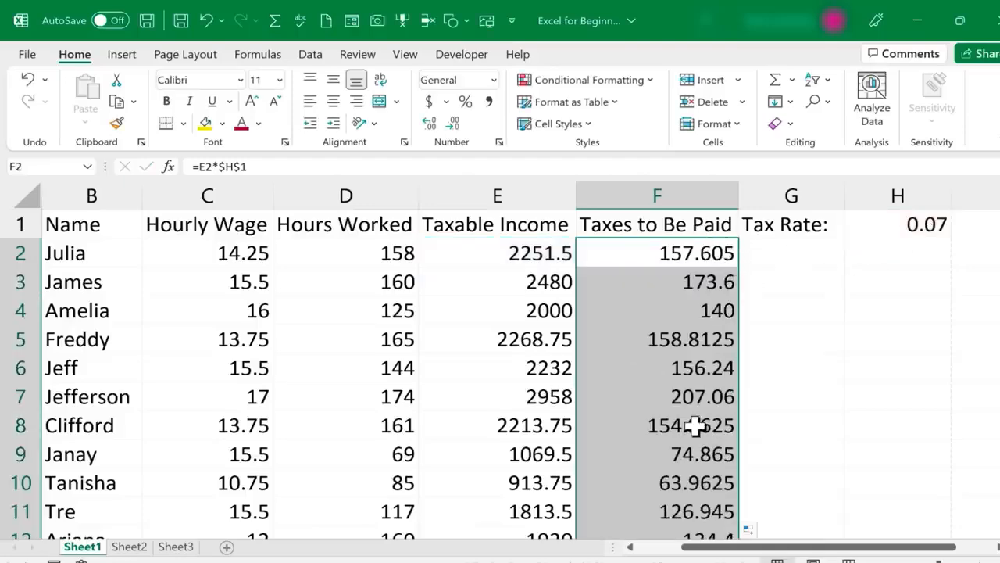
# Examine the refilled tax formulas in F29 and F13, checking which tax rate cell they reference, and return to F2
pyautogui.scroll(-3, 695, 424)
pyautogui.scroll(-6, 695, 424)
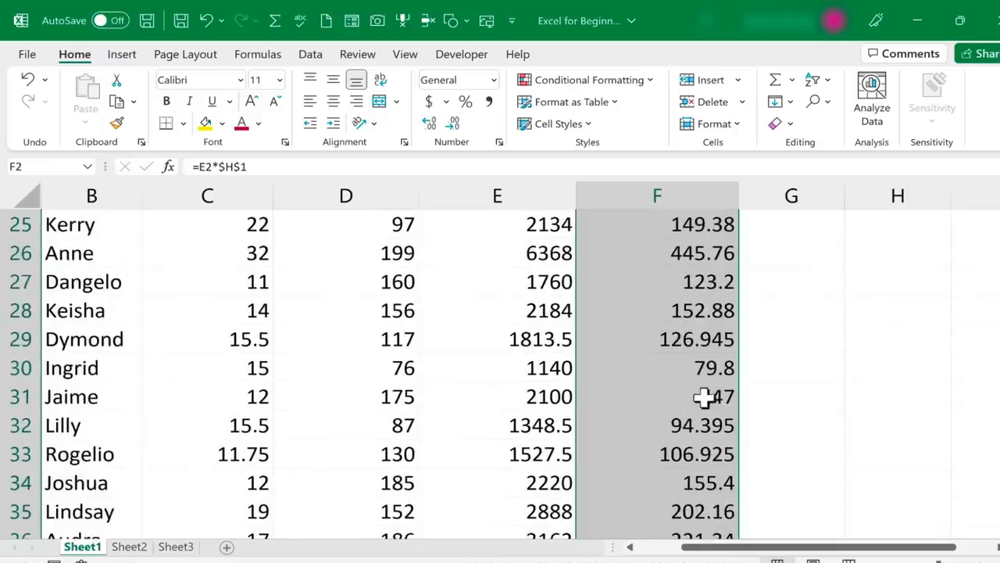
pyautogui.doubleClick(698, 337)
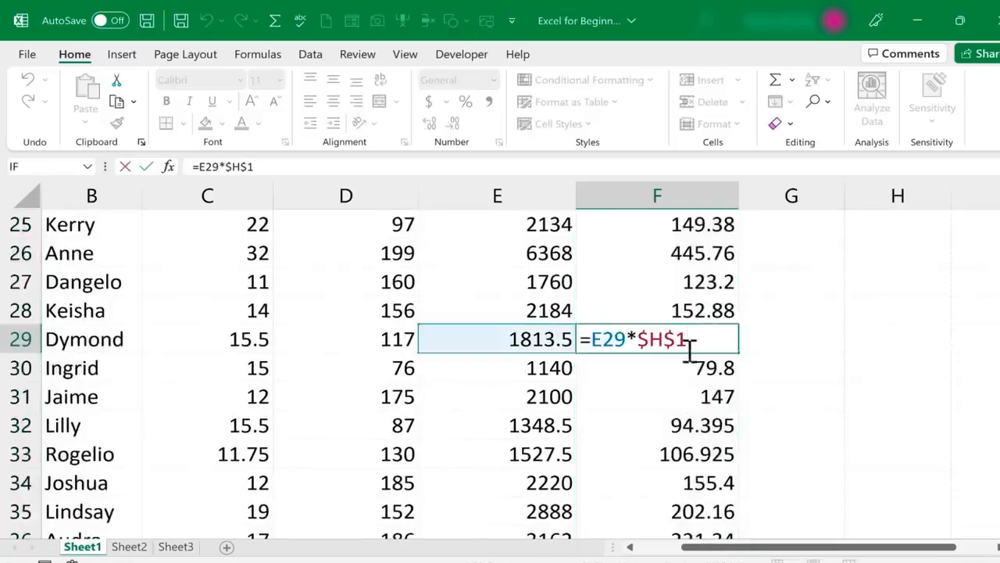
pyautogui.press('Escape')
pyautogui.scroll(6, 707, 379)
pyautogui.click(713, 399)
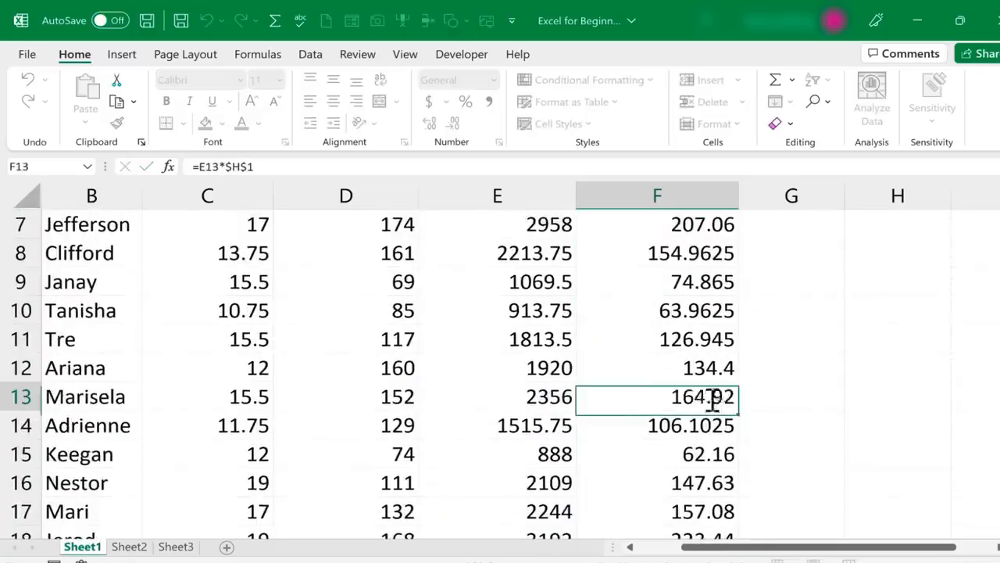
pyautogui.doubleClick(714, 399)
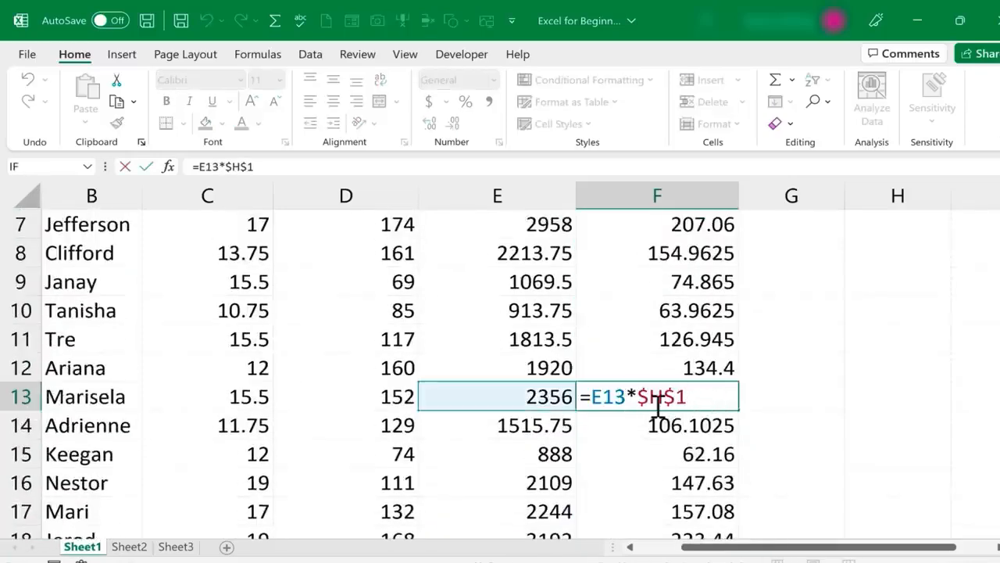
pyautogui.scroll(2, 860, 313)
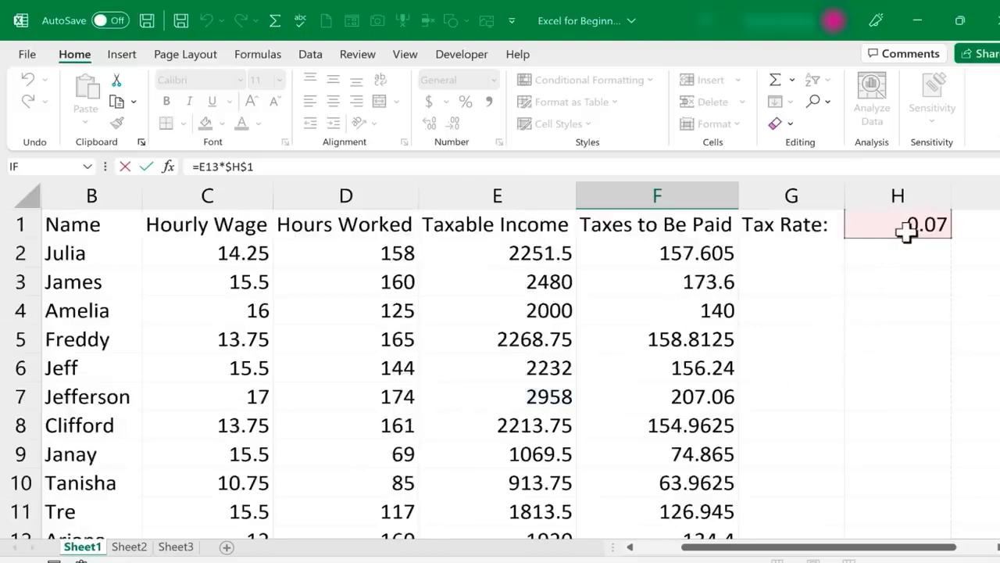
pyautogui.click(708, 258)
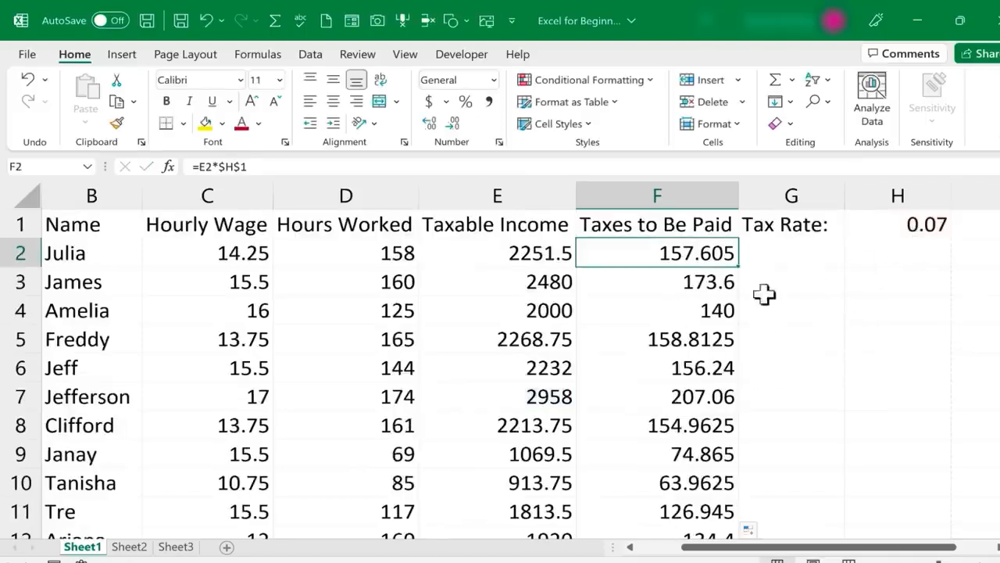
# Examine the relative E2 and absolute $H$1 references in the F2 formula and leave the formula as it is
pyautogui.doubleClick(707, 255)
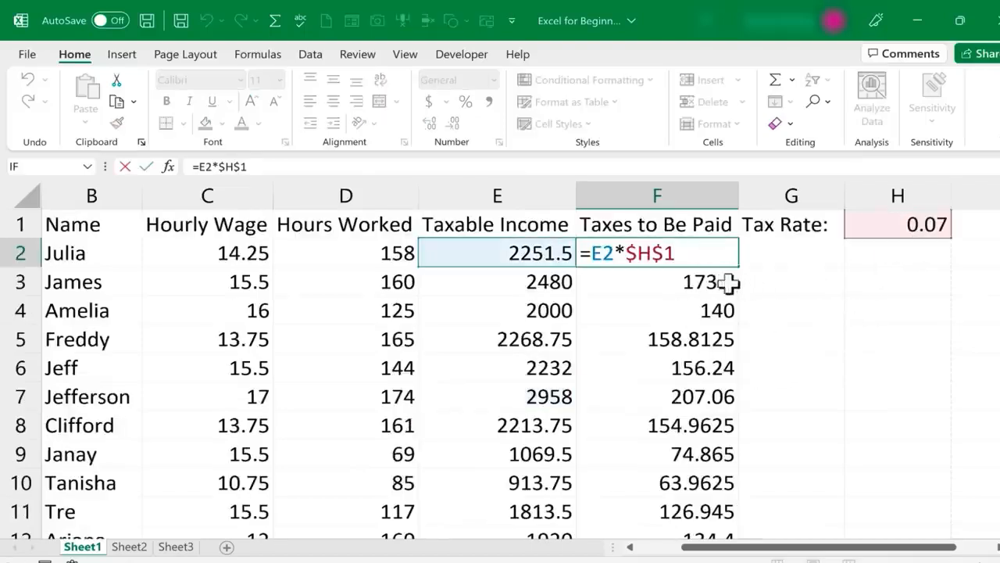
pyautogui.doubleClick(594, 253)
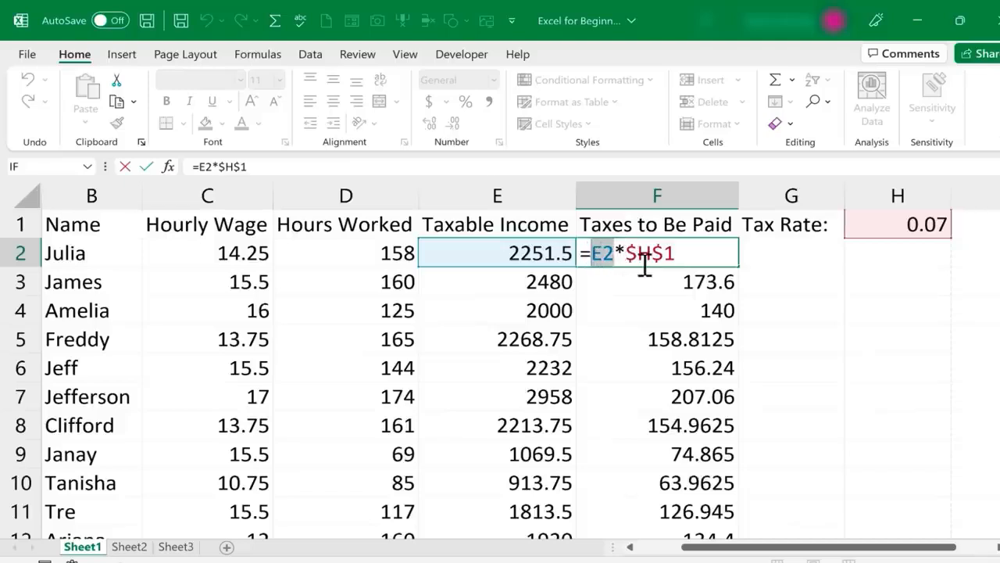
pyautogui.moveTo(630, 256); pyautogui.dragTo(691, 258)
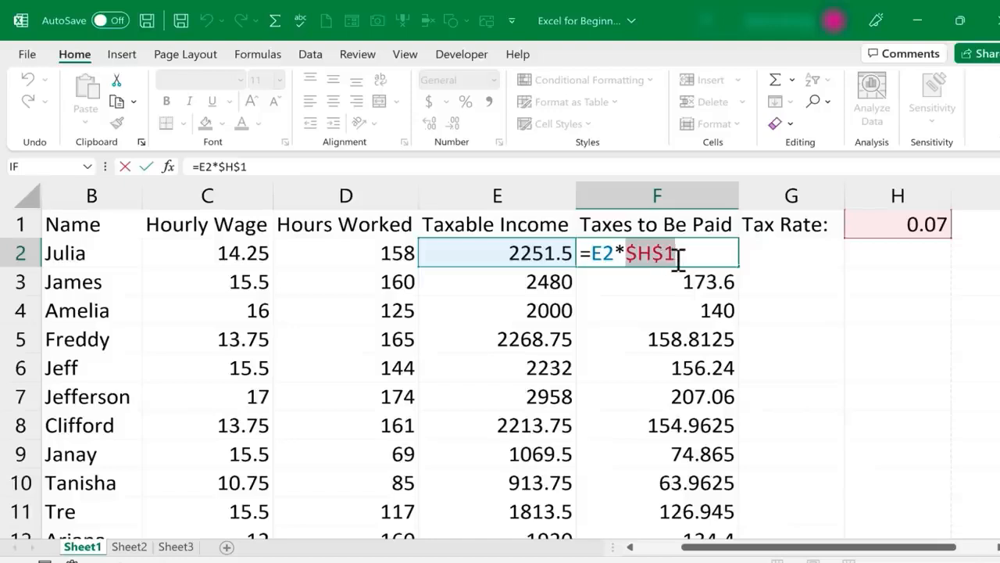
pyautogui.hotkey('ctrl', 'Return')
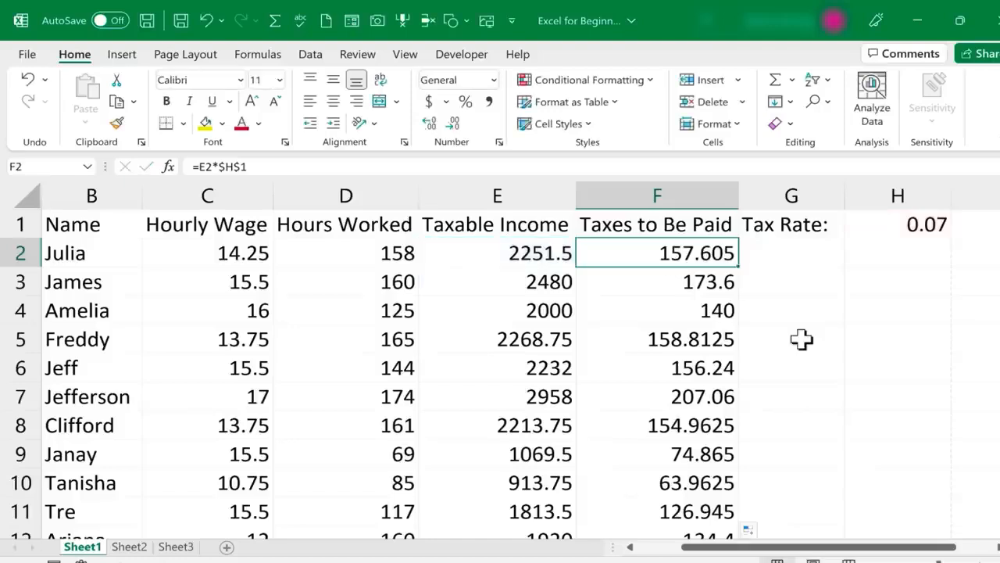
# Change the tax formula in F2 to a division by zero, =E2/0, and inspect the cell's result
pyautogui.doubleClick(708, 257)
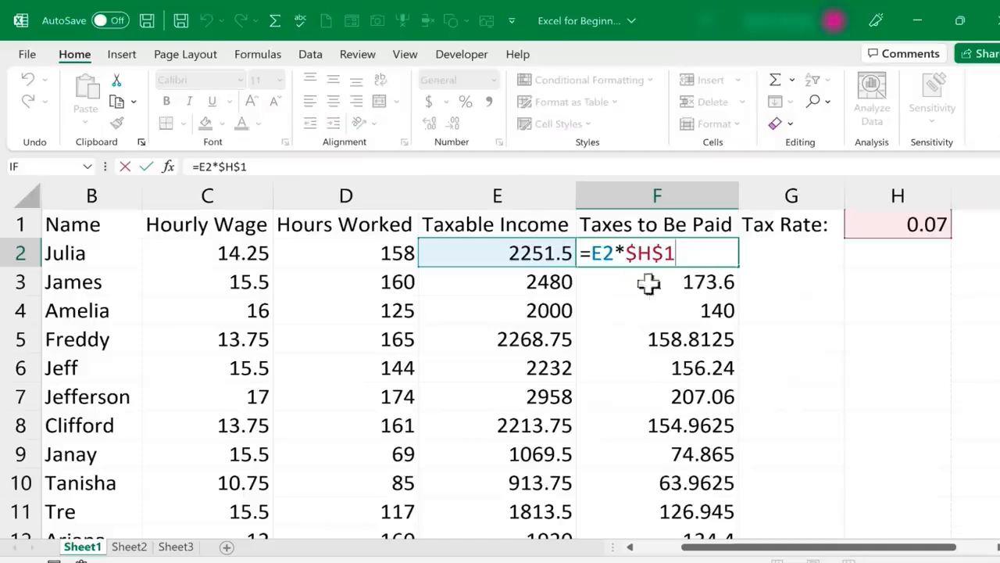
pyautogui.press('BackSpace')
pyautogui.press('BackSpace')
pyautogui.press('BackSpace')
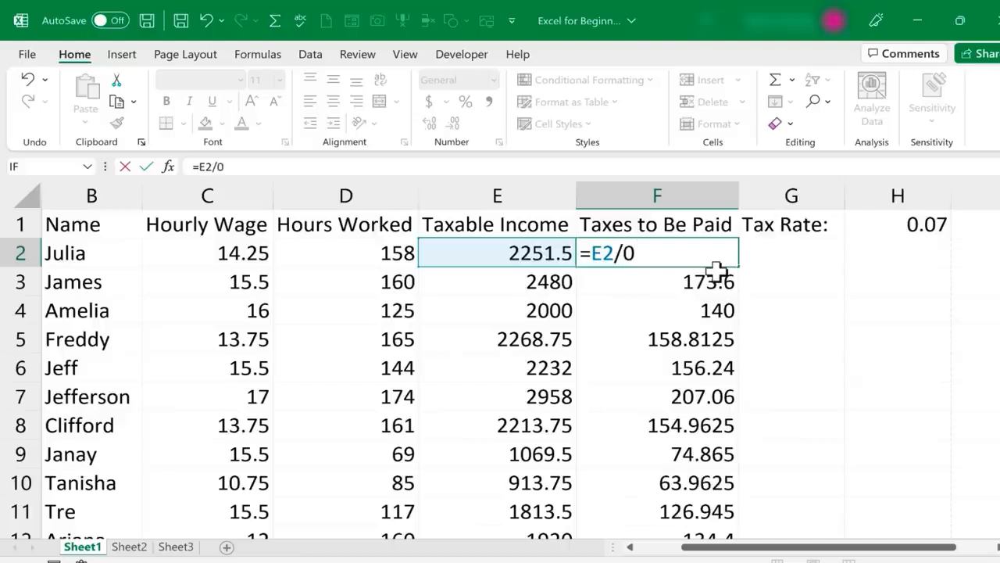
pyautogui.press('Return')
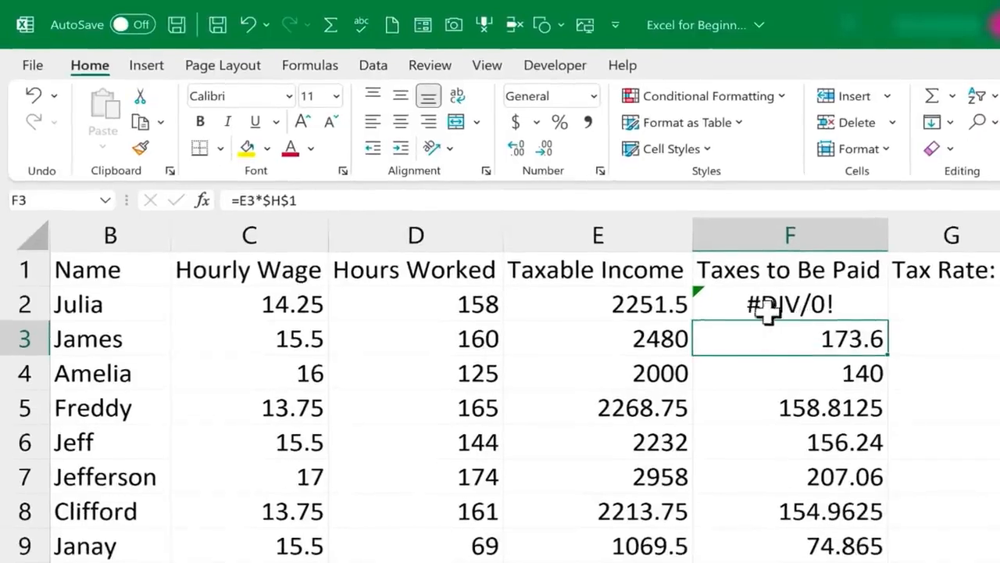
pyautogui.click(855, 297)
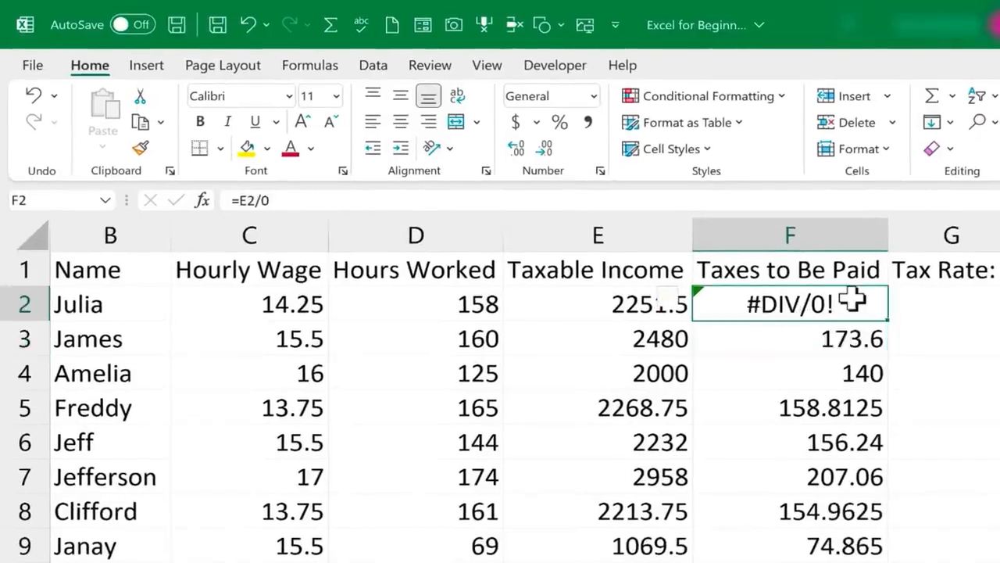
pyautogui.click(844, 371)
pyautogui.click(838, 311)
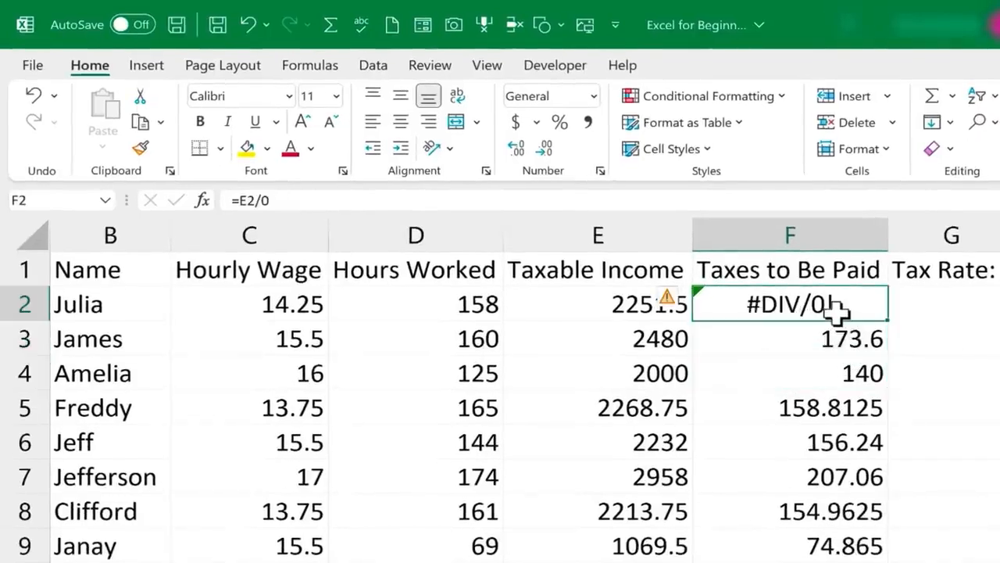
# Try to enter the malformed formula =E2*/0 in F2, declining the suggested correction and dismissing the formula message
pyautogui.doubleClick(837, 314)
pyautogui.press('BackSpace')
pyautogui.press('BackSpace')
pyautogui.write('*/0')
pyautogui.press('Return')
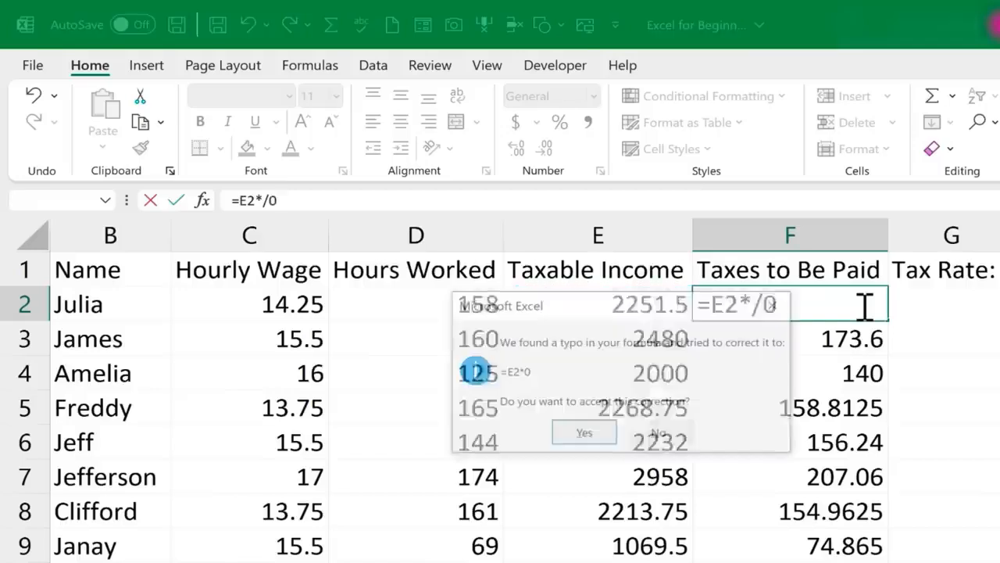
pyautogui.click(658, 438)
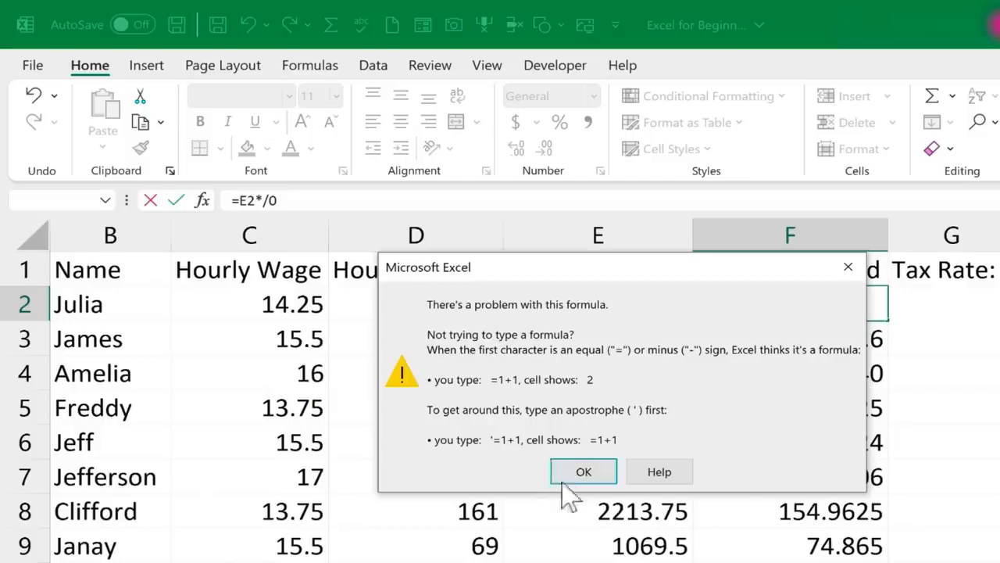
pyautogui.click(582, 472)
# Remove the stray F3 reference and multiplication sign from the F2 formula and enter it as =E2/0
pyautogui.click(828, 342)
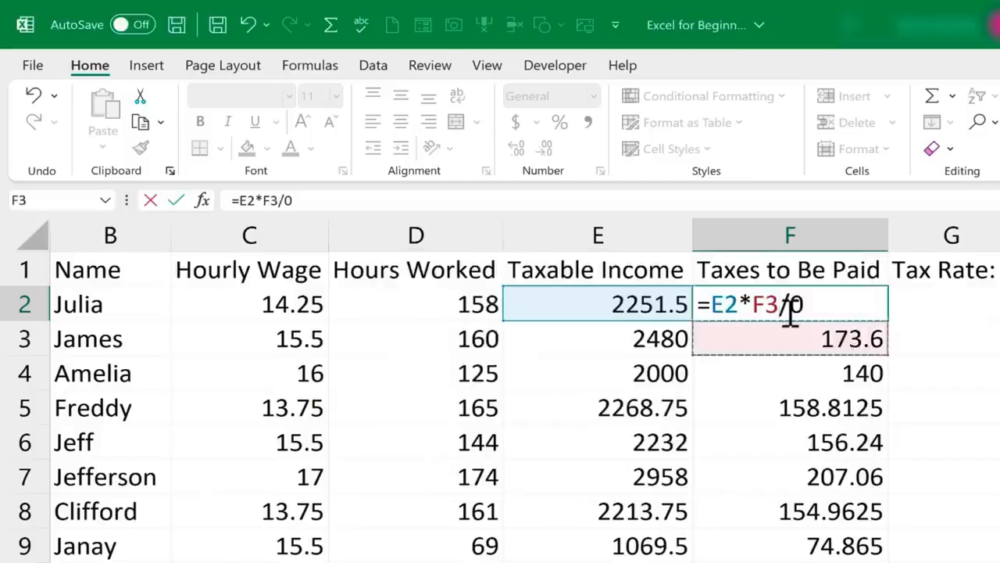
pyautogui.press('BackSpace')
pyautogui.press('BackSpace')
pyautogui.press('BackSpace')
pyautogui.press('Return')
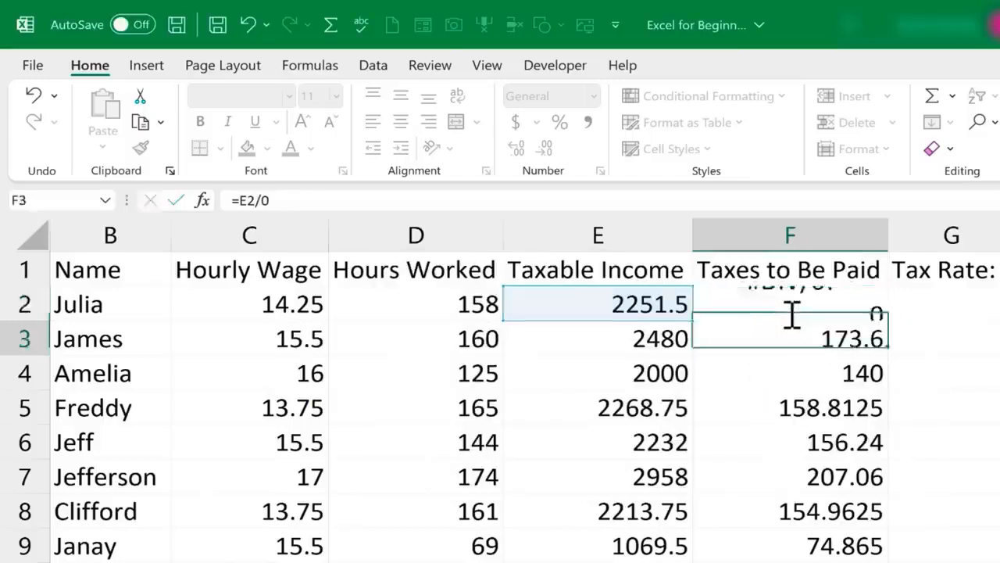
# Inspect the =E2/0 formula in cell F2 and undo that entry
pyautogui.click(815, 307)
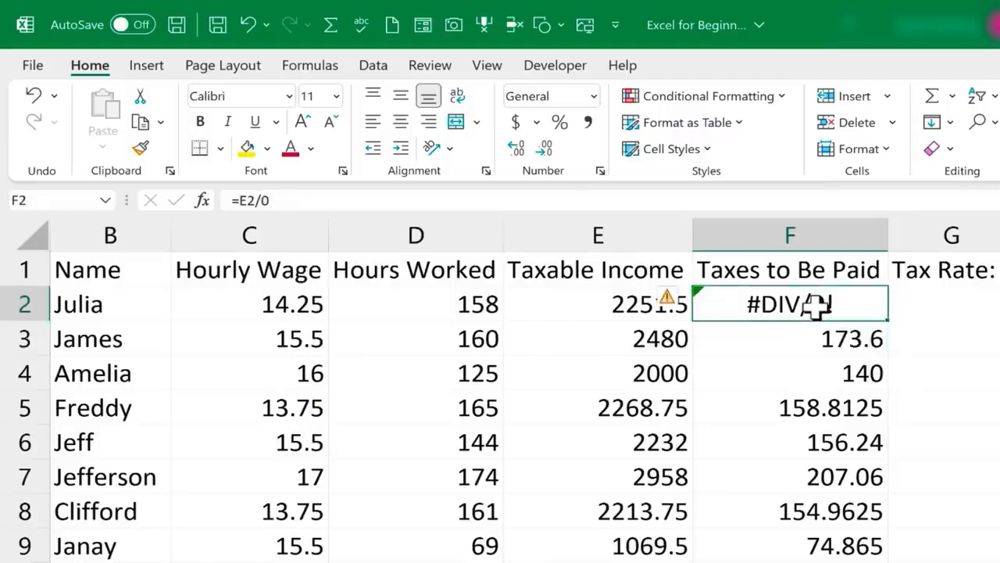
pyautogui.click(287, 197)
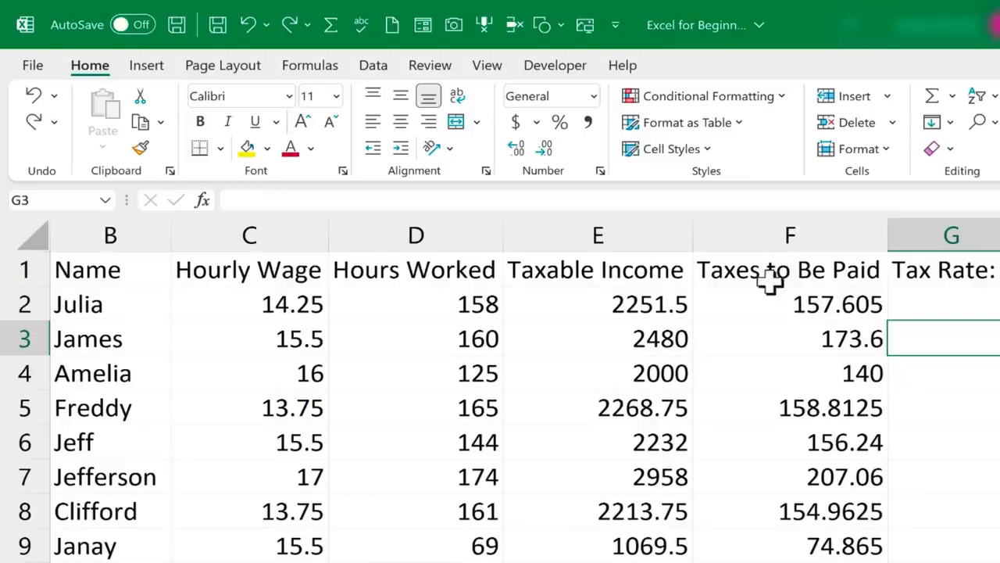
# Name the range of Taxes to Be Paid values, from F2 to the end of the data, TaxesOwed
pyautogui.click(771, 274)
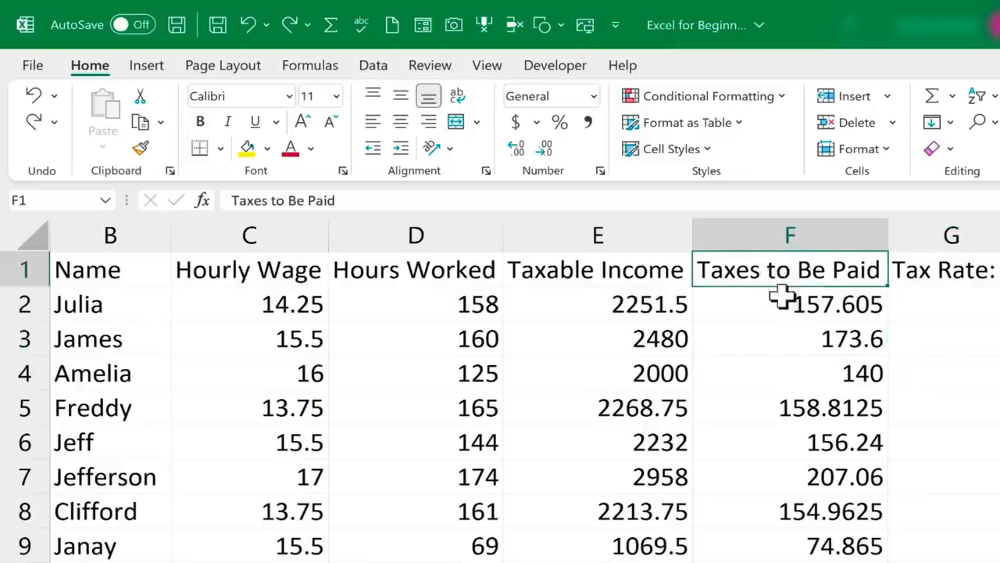
pyautogui.click(805, 298)
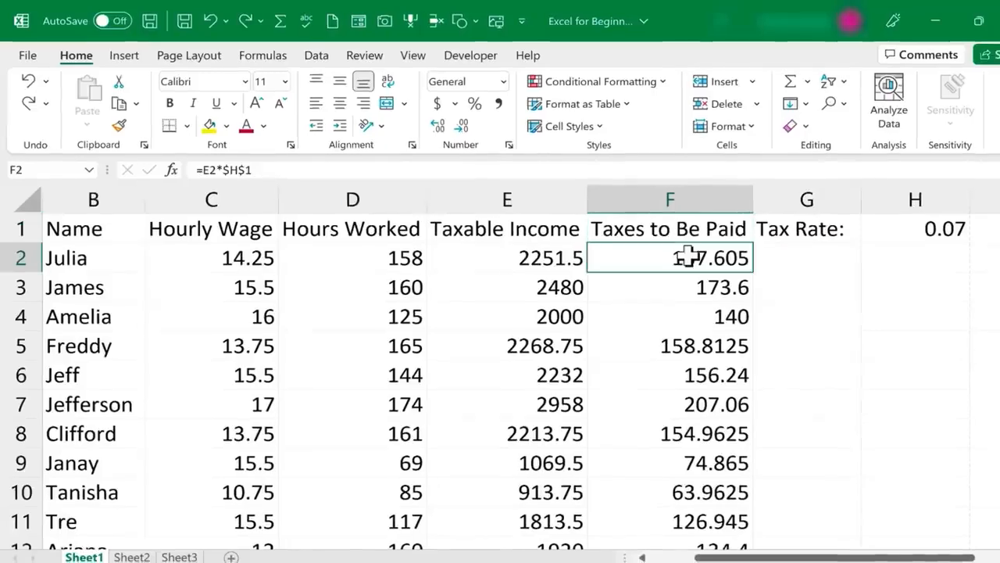
pyautogui.moveTo(688, 258); pyautogui.dragTo(747, 461)
pyautogui.scroll(20, 620, 250)
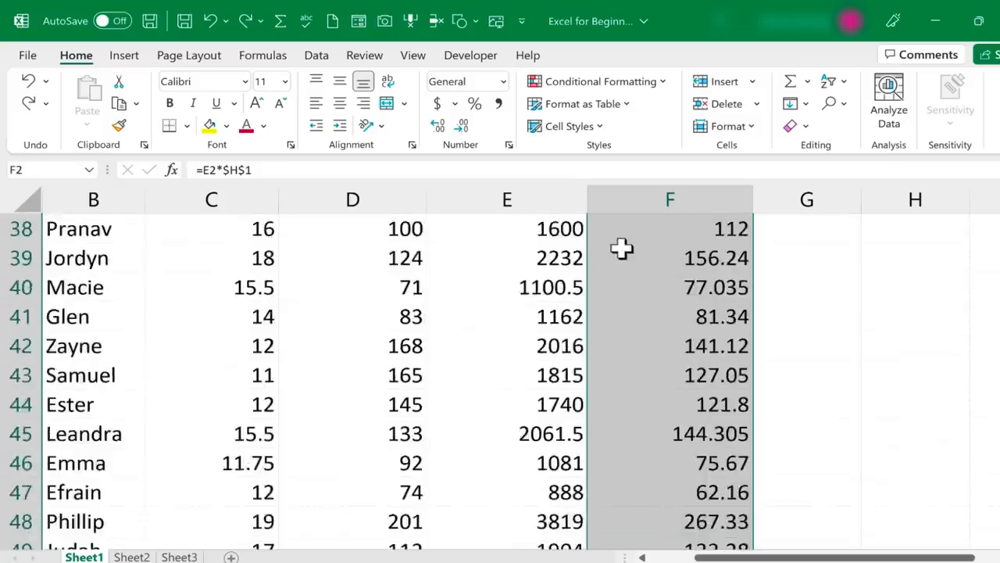
pyautogui.click(50, 170)
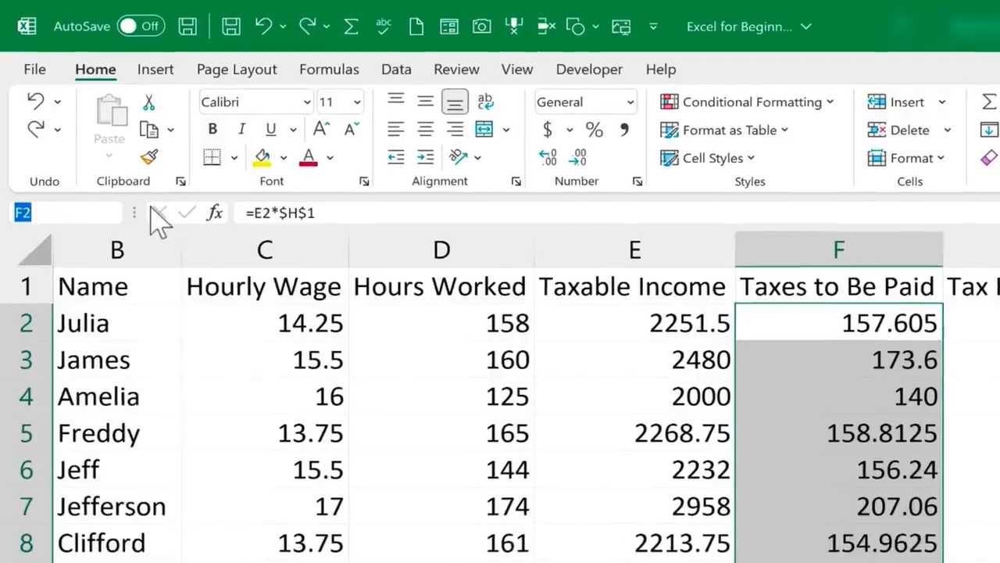
pyautogui.write('Tax')
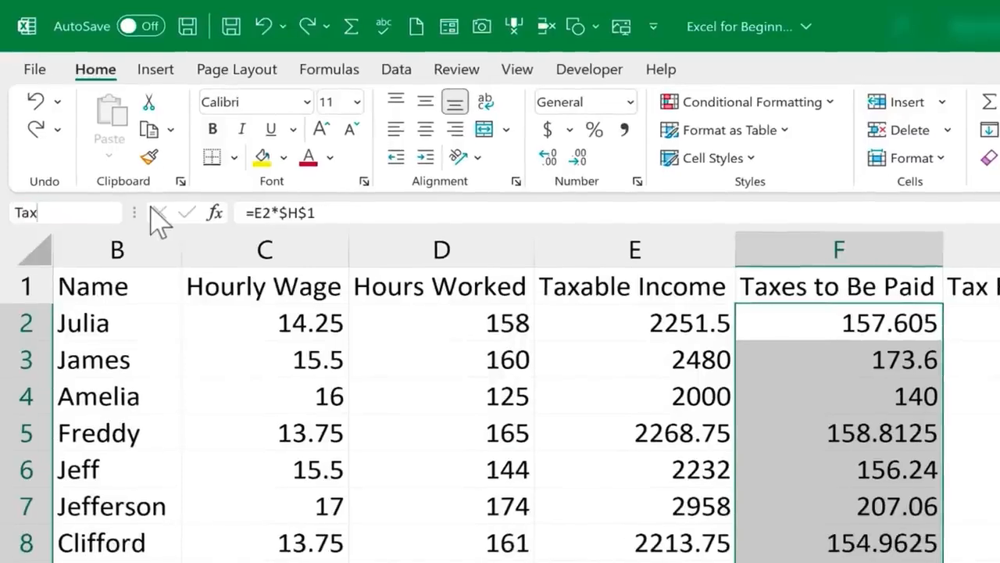
pyautogui.write('esOwed')
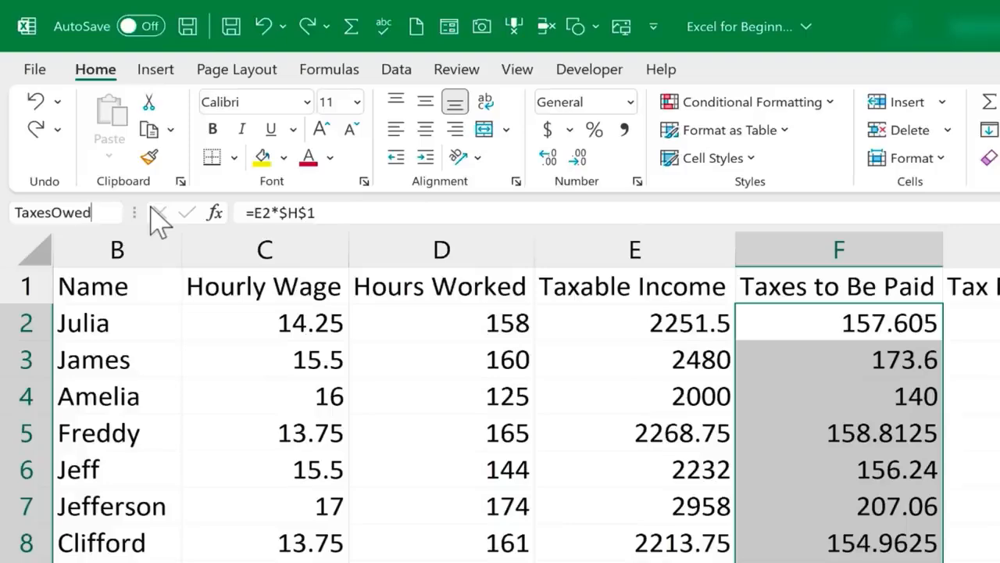
pyautogui.press('Return')
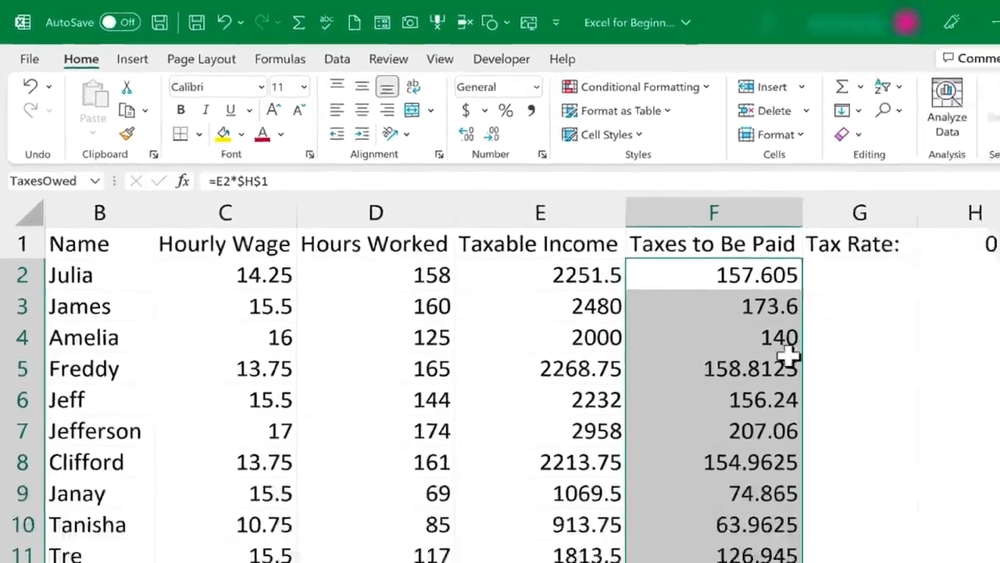
# Review the cells covered by the TaxesOwed range and list the workbook's defined names
pyautogui.scroll(-7, 904, 439)
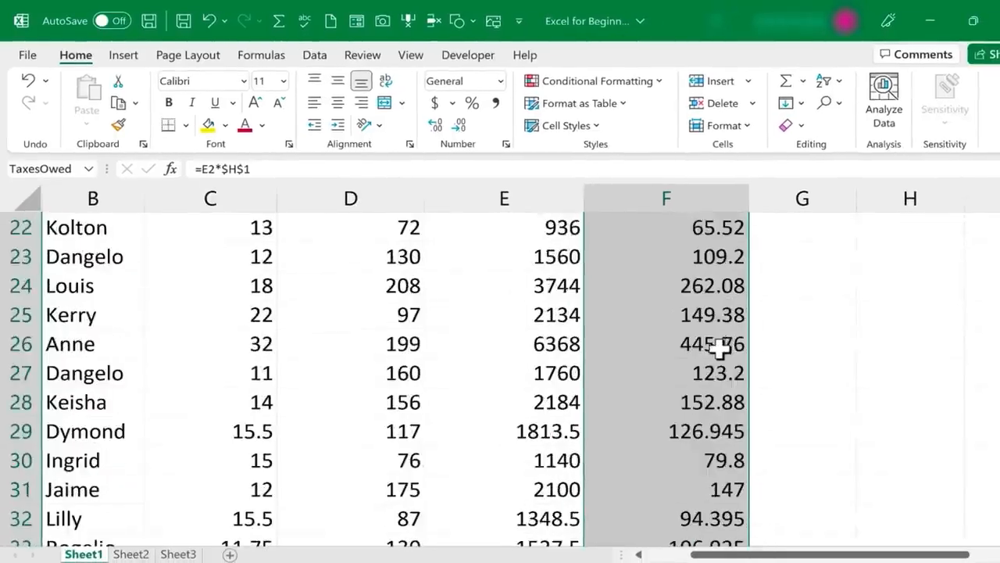
pyautogui.scroll(7, 719, 349)
pyautogui.click(752, 282)
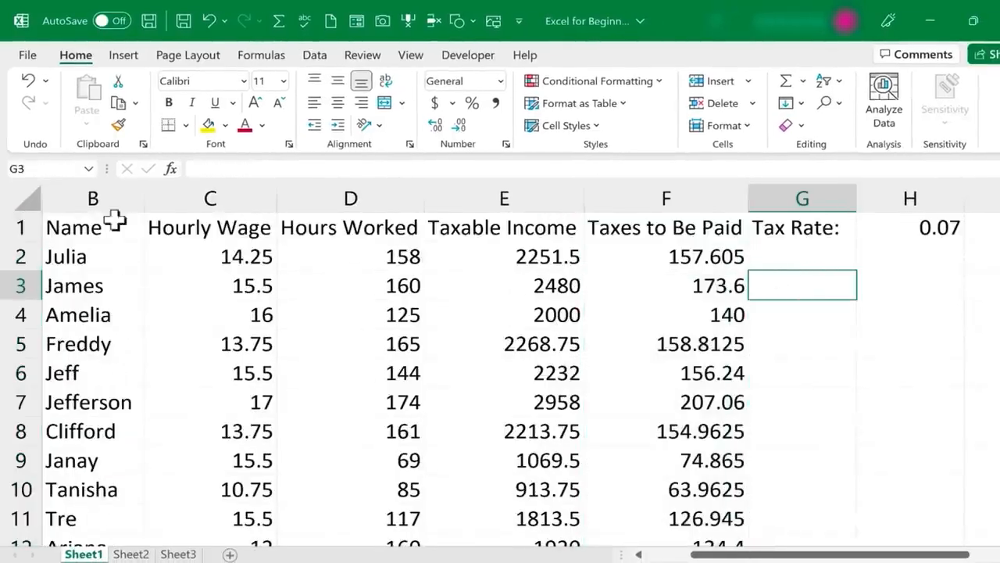
pyautogui.click(695, 314)
pyautogui.click(695, 262)
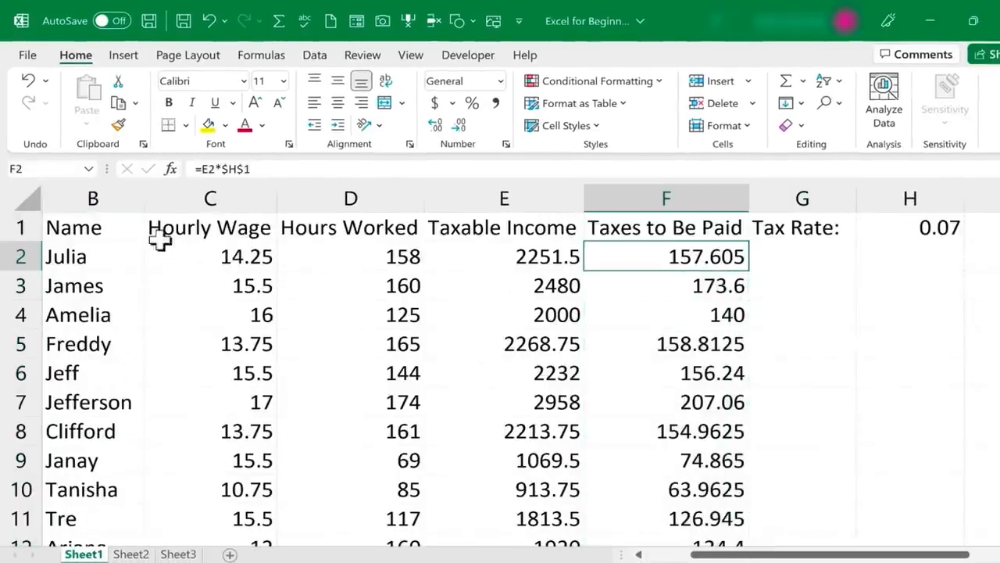
pyautogui.click(82, 169)
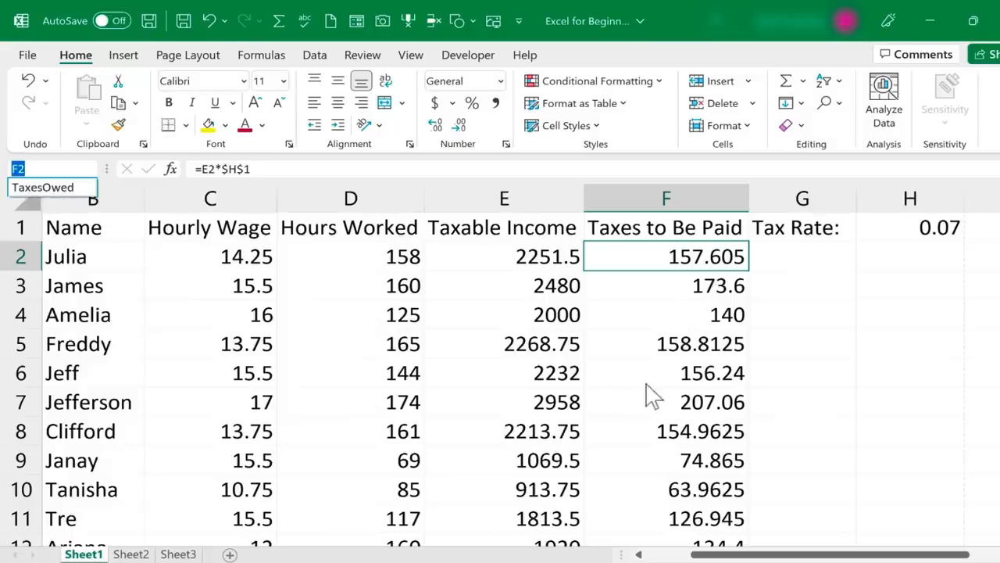
# Try the named range in a formula by entering =taxesowed+1 in cell G3, and undo the entry
pyautogui.click(805, 289)
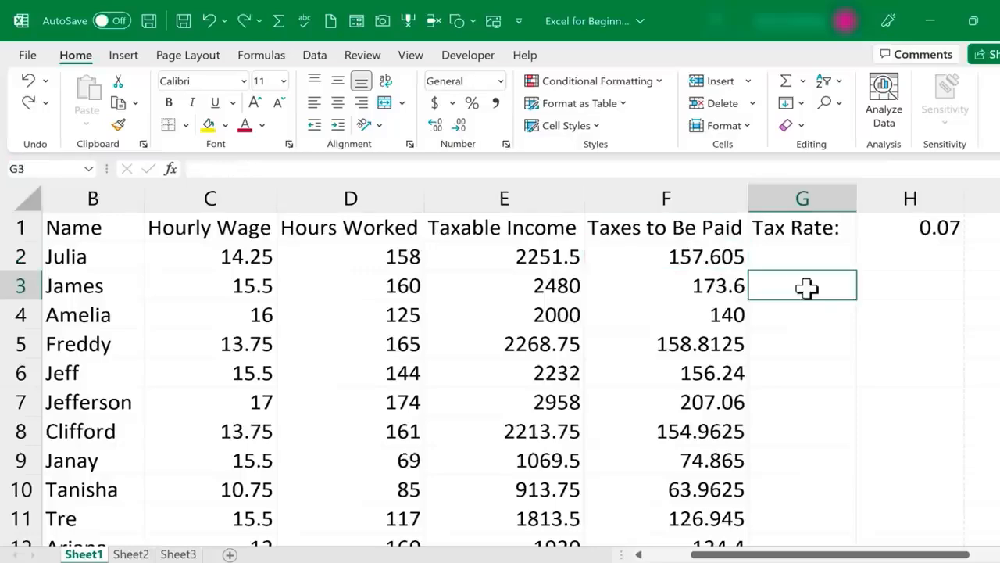
pyautogui.write('=')
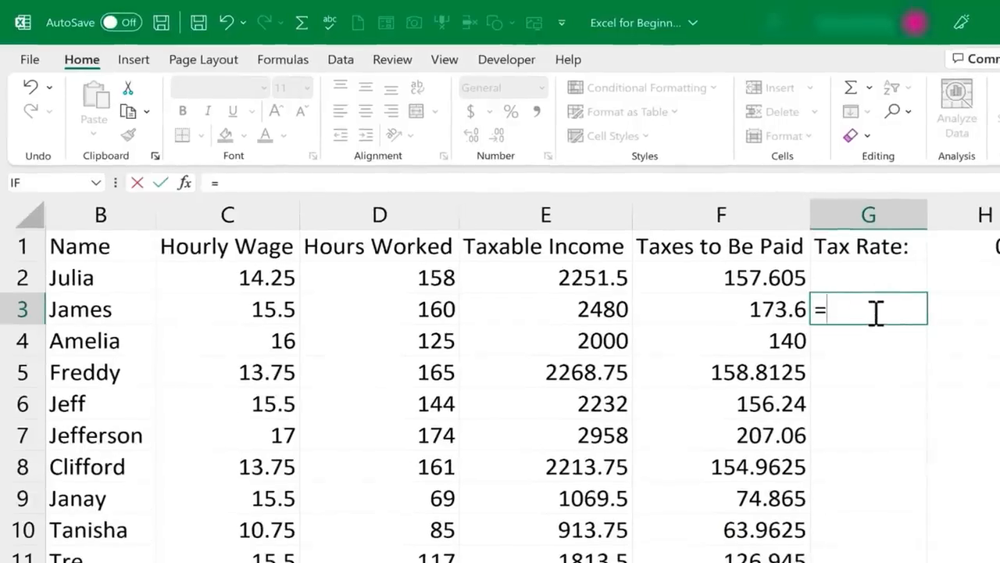
pyautogui.write('tax')
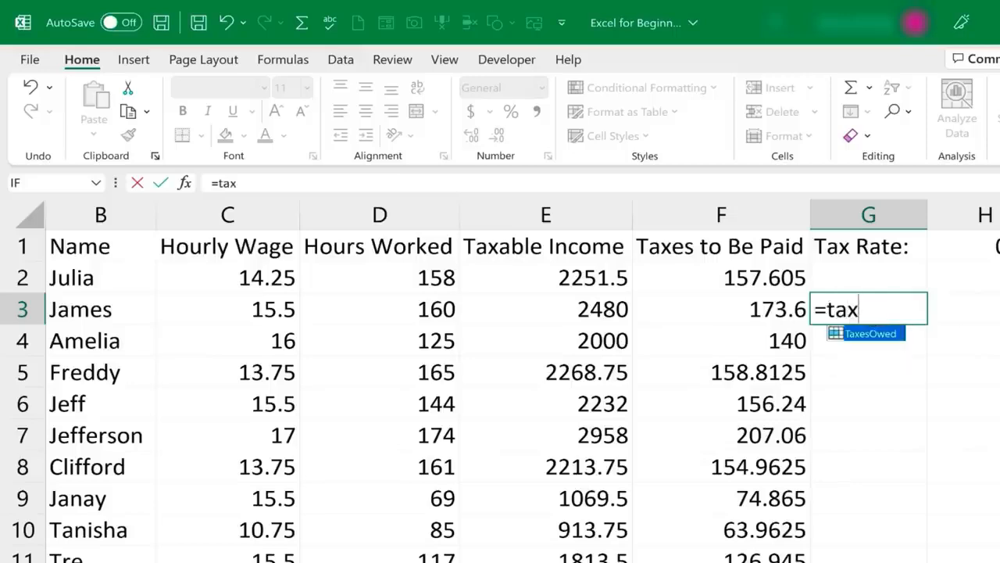
pyautogui.write('esowed+')
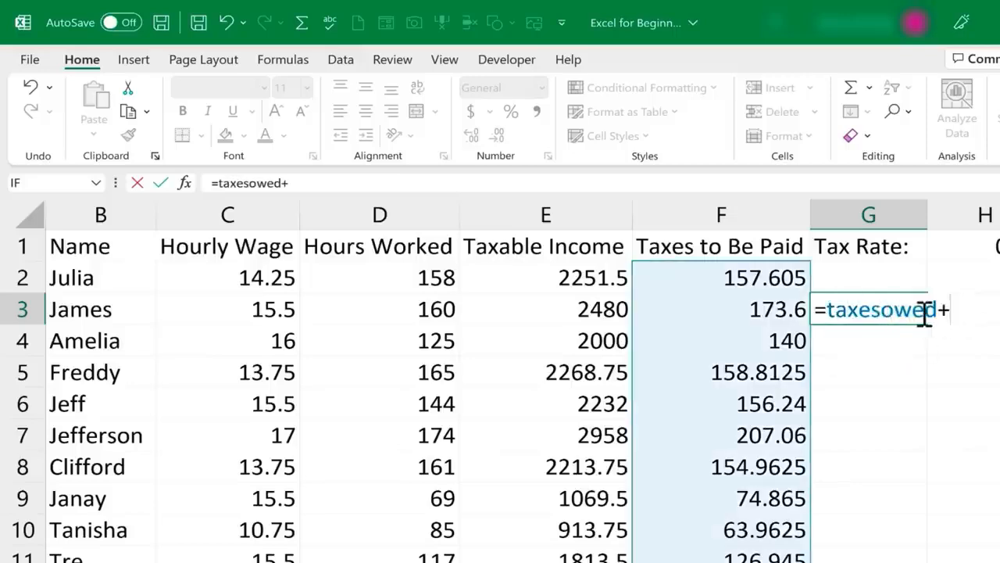
pyautogui.write('1')
pyautogui.press('Return')
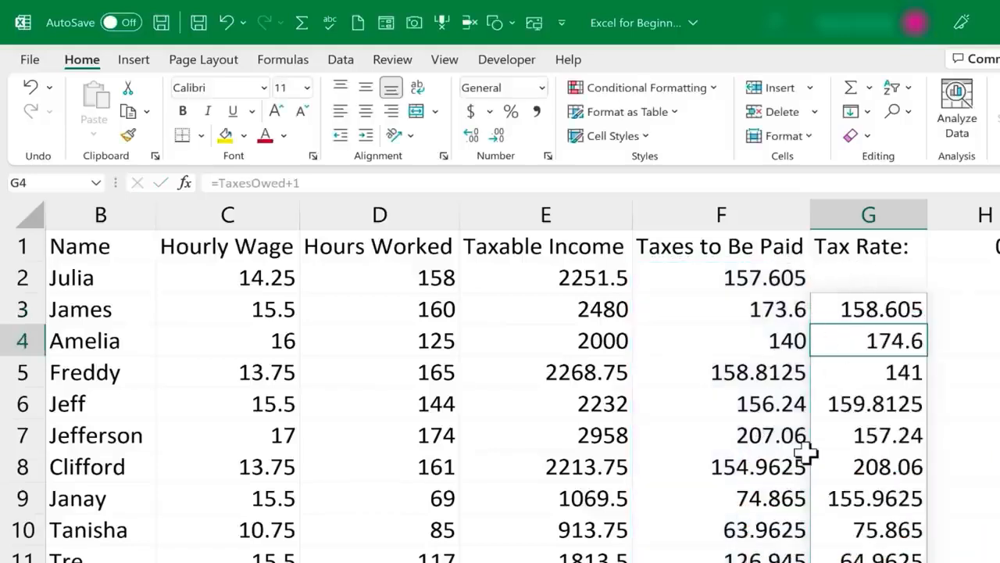
pyautogui.hotkey('ctrl', 'z')
pyautogui.click(898, 373)
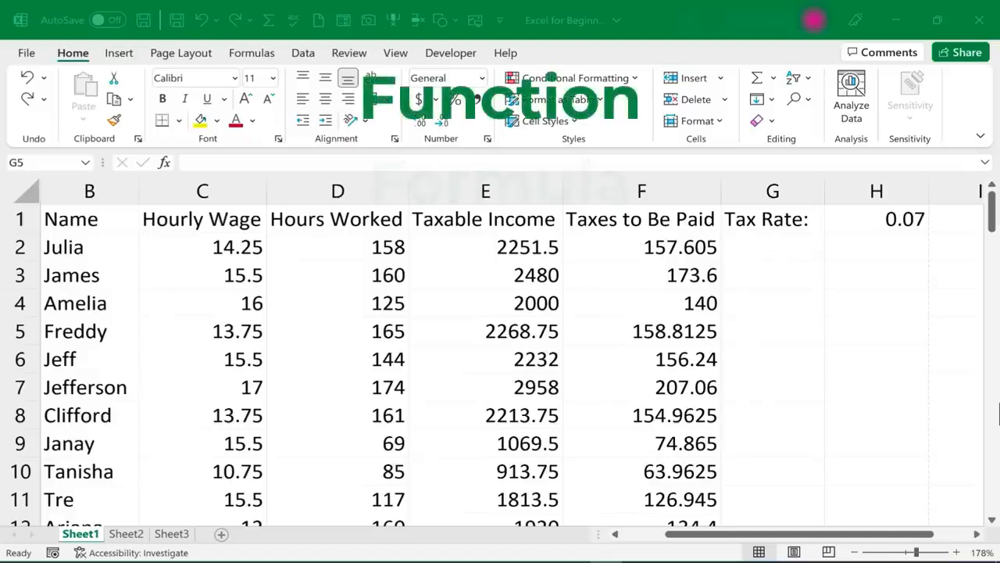
# Start a =sum formula in cell D72, directly below the last Hours Worked value
pyautogui.click(992, 215)
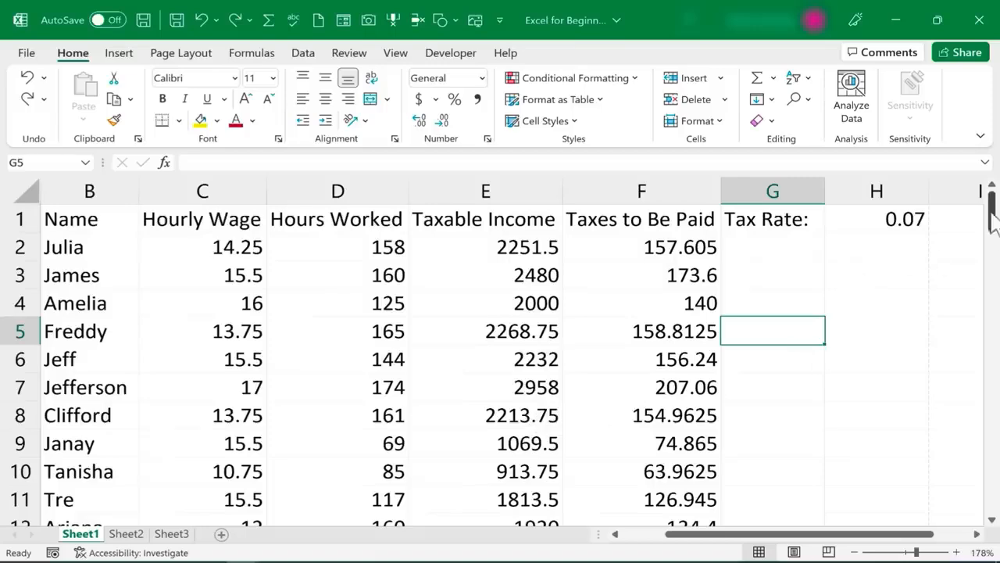
pyautogui.moveTo(989, 216); pyautogui.dragTo(983, 452)
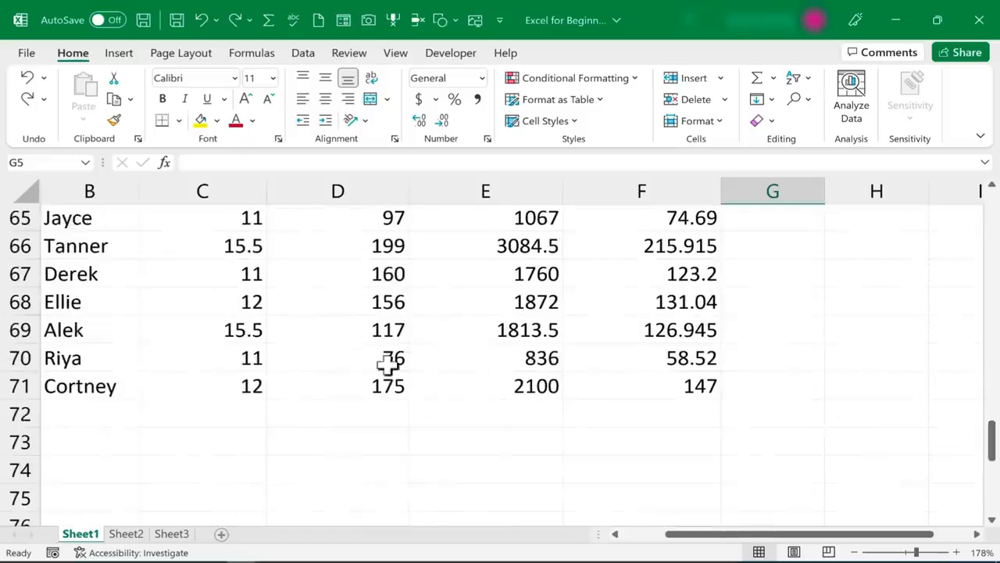
pyautogui.click(334, 413)
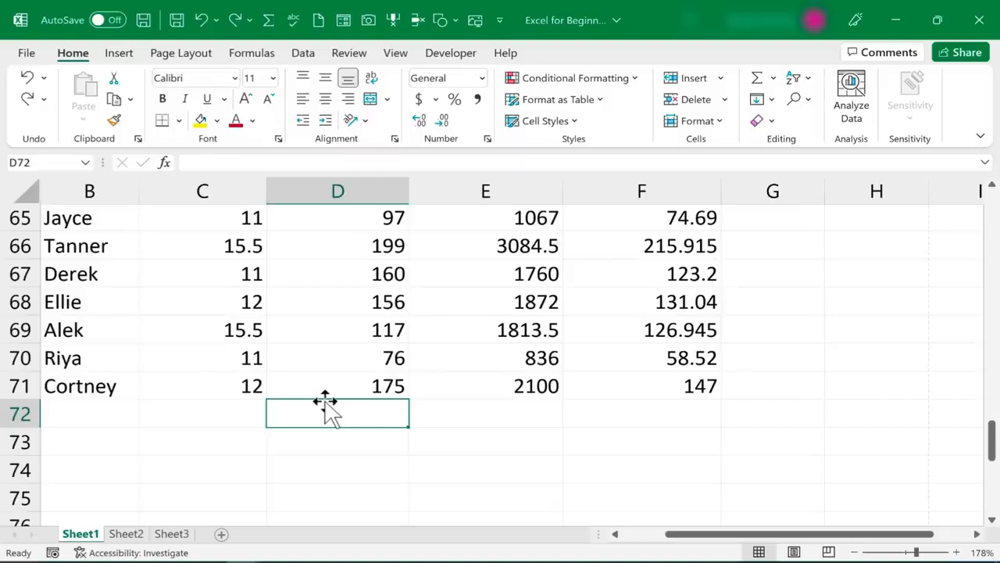
pyautogui.write('=')
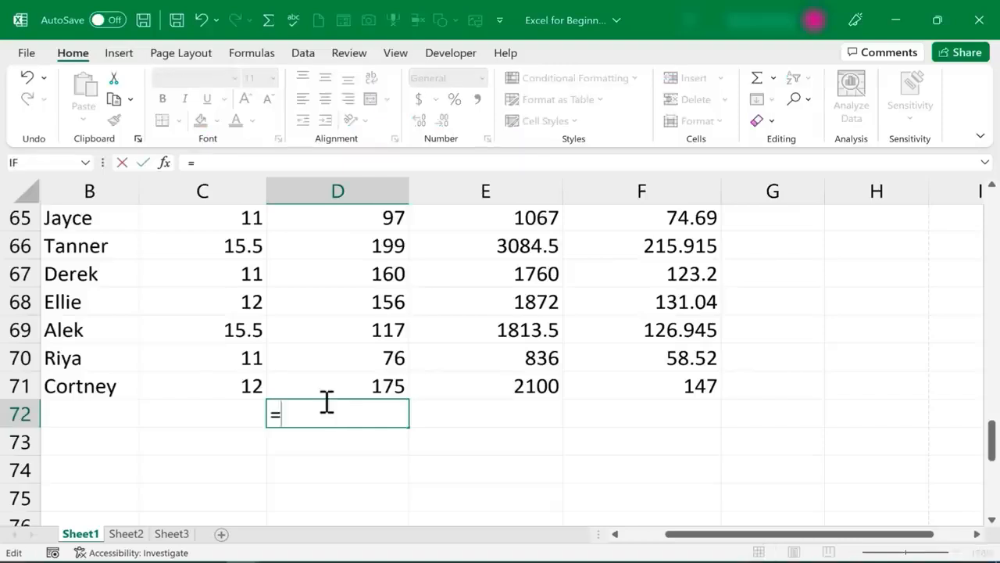
pyautogui.write('sum')
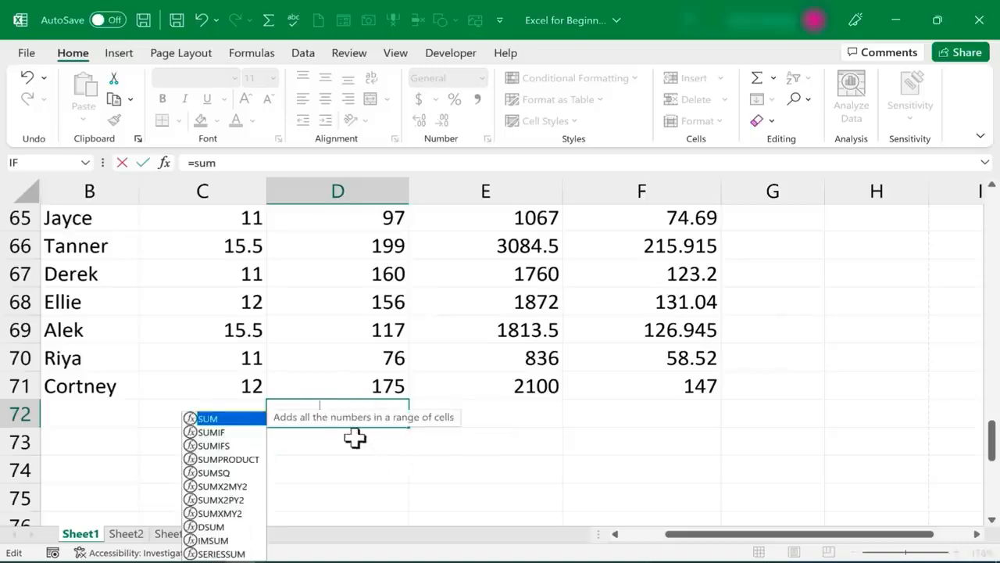
# Examine the descriptions of the suggested functions SUM, SUMIF, SUMIFS and SUMPRODUCT for the formula in D72
pyautogui.scroll(-1, 353, 437)
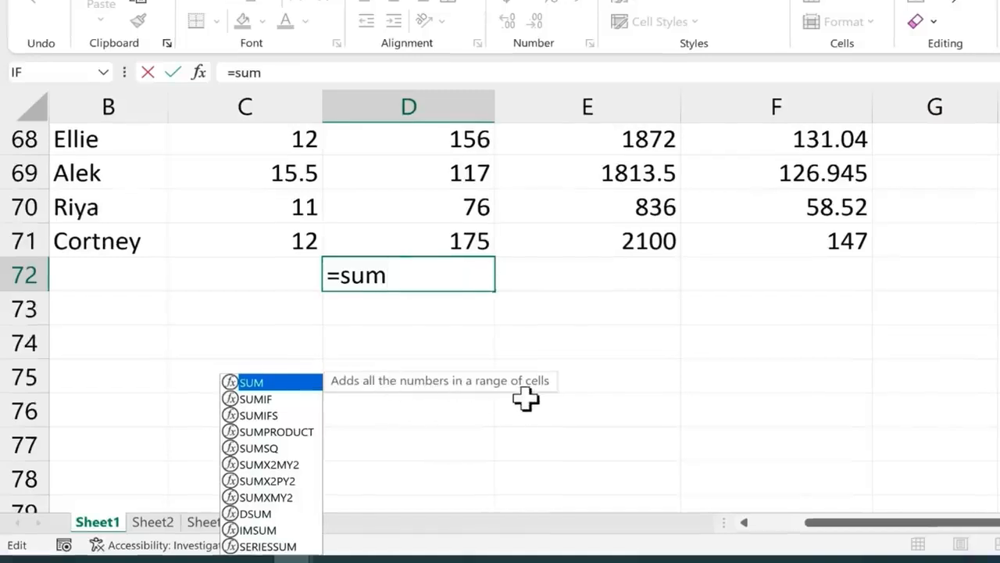
pyautogui.click(275, 399)
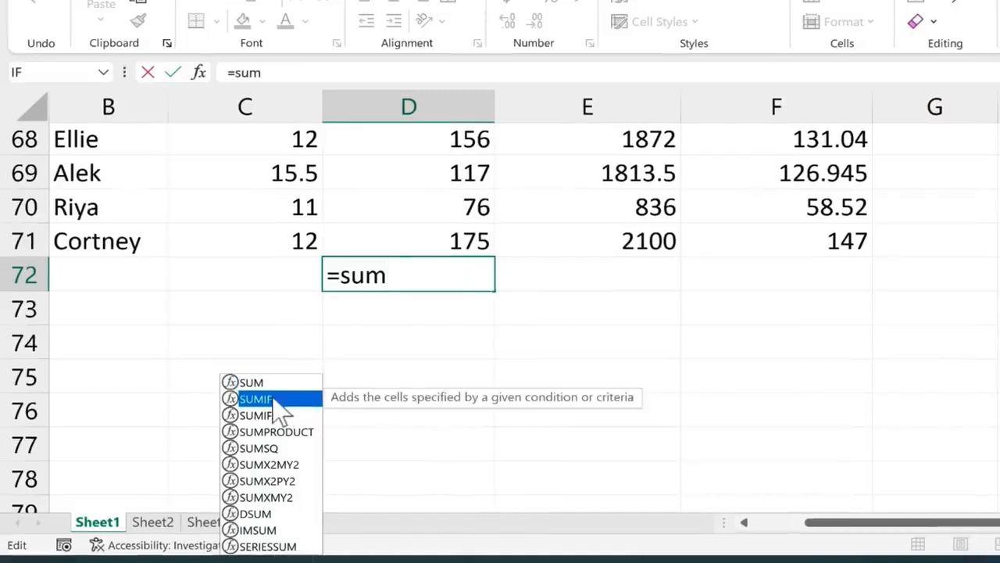
pyautogui.click(292, 415)
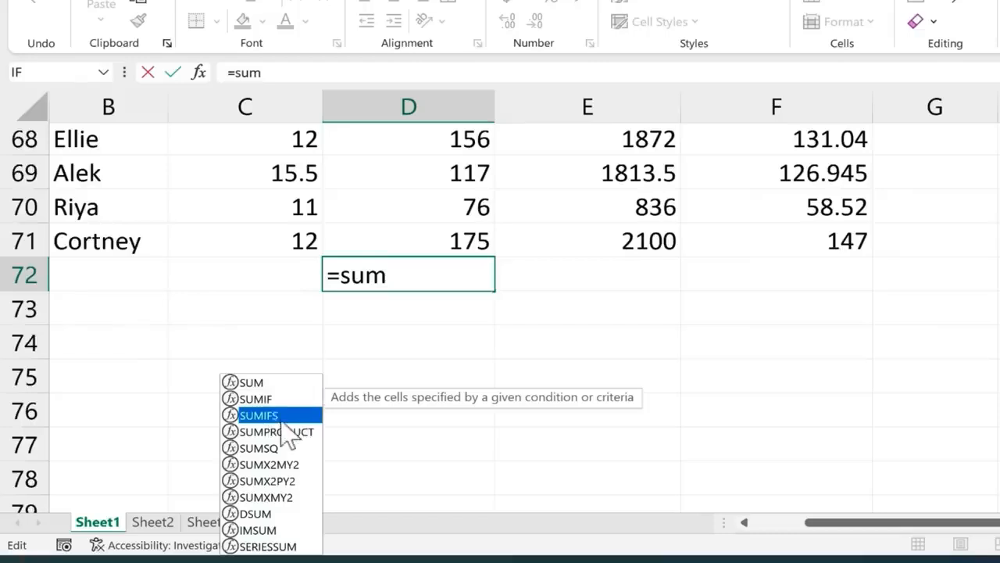
pyautogui.click(299, 432)
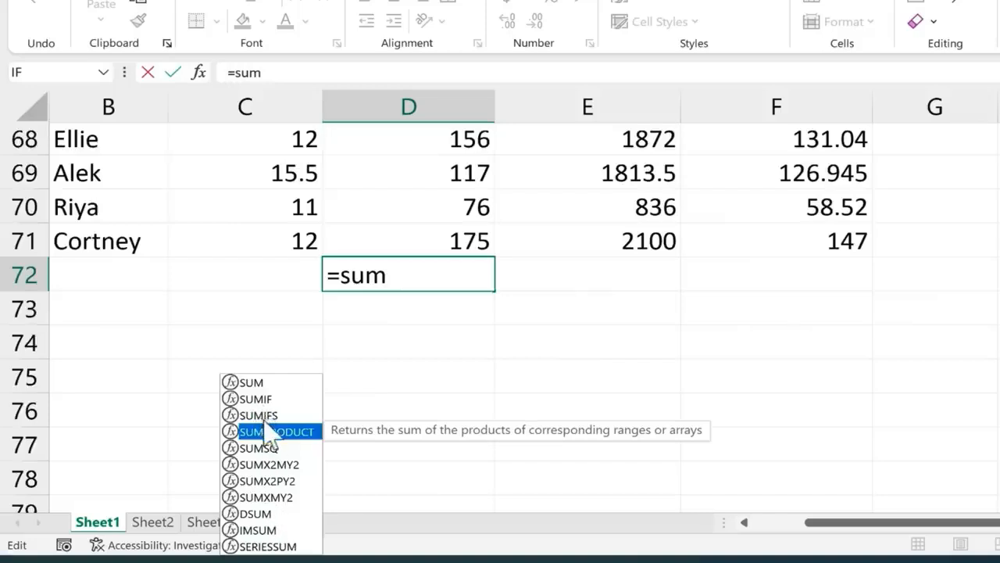
pyautogui.click(278, 399)
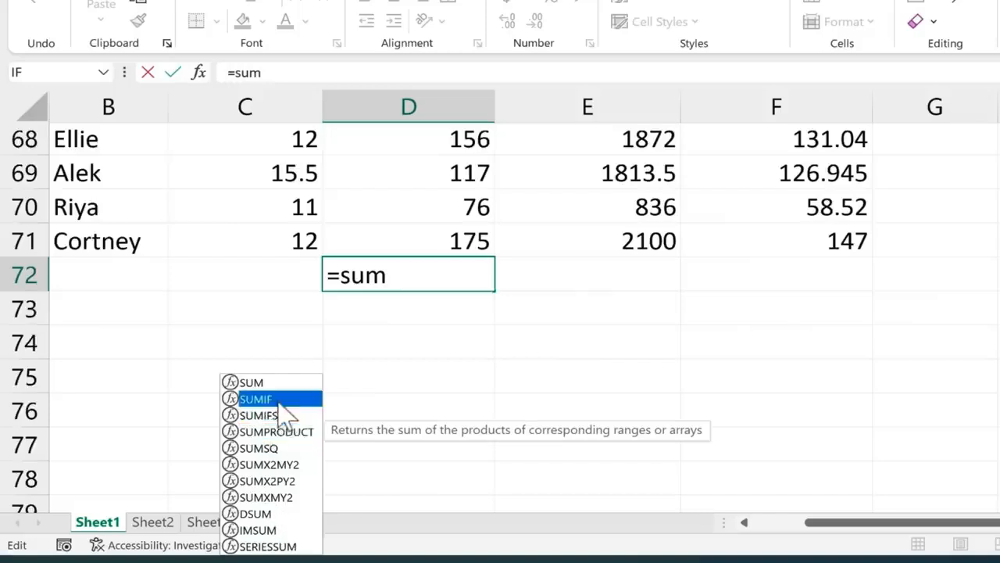
pyautogui.click(284, 415)
pyautogui.click(297, 431)
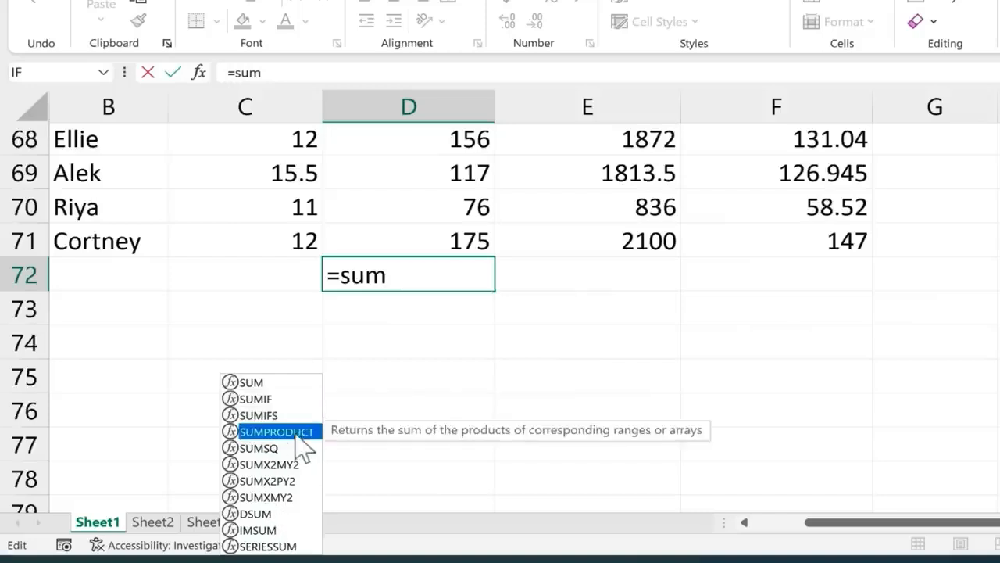
pyautogui.click(261, 382)
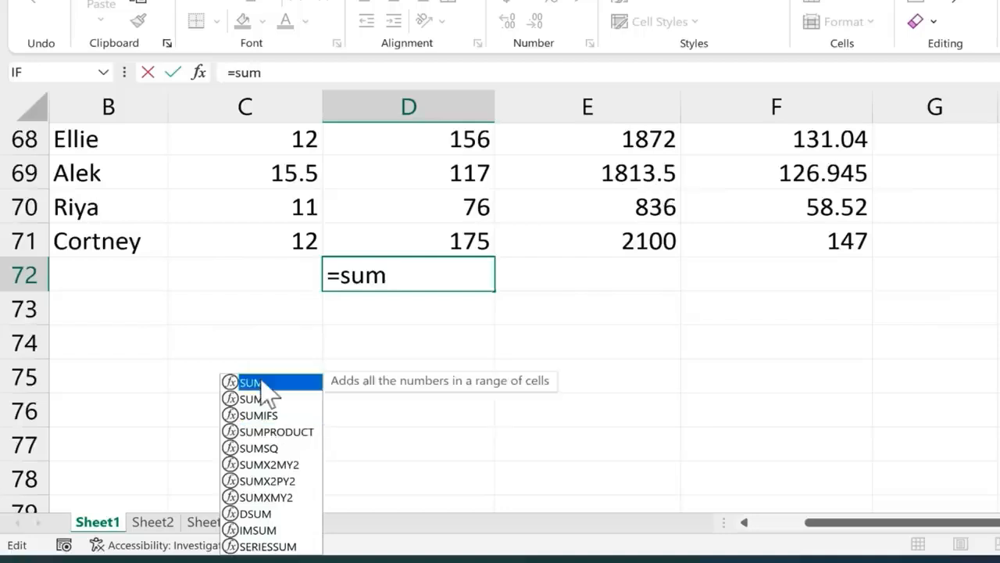
# Complete the SUM formula in D72 with the arguments 5 and 6, and enter it
pyautogui.click(406, 278)
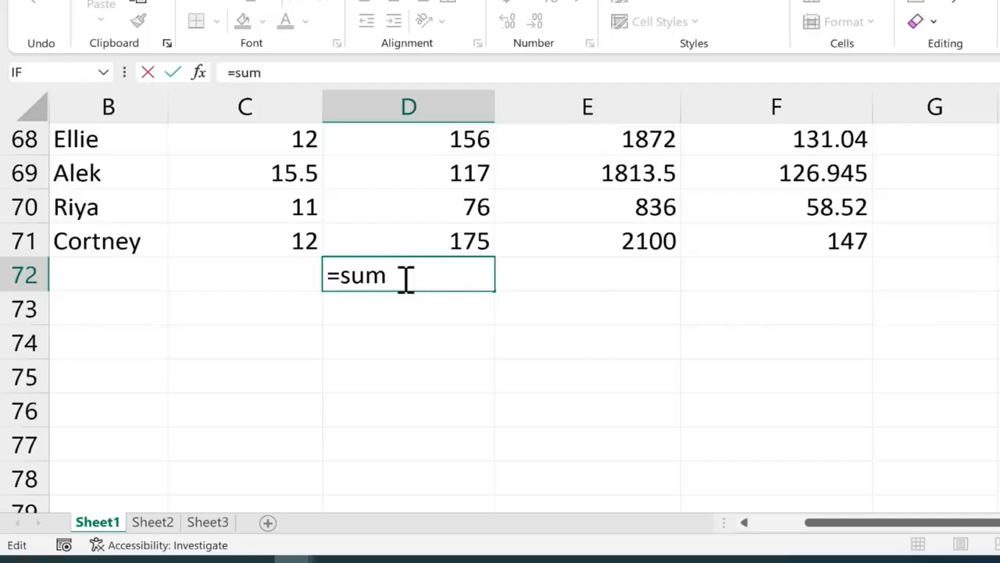
pyautogui.write('(')
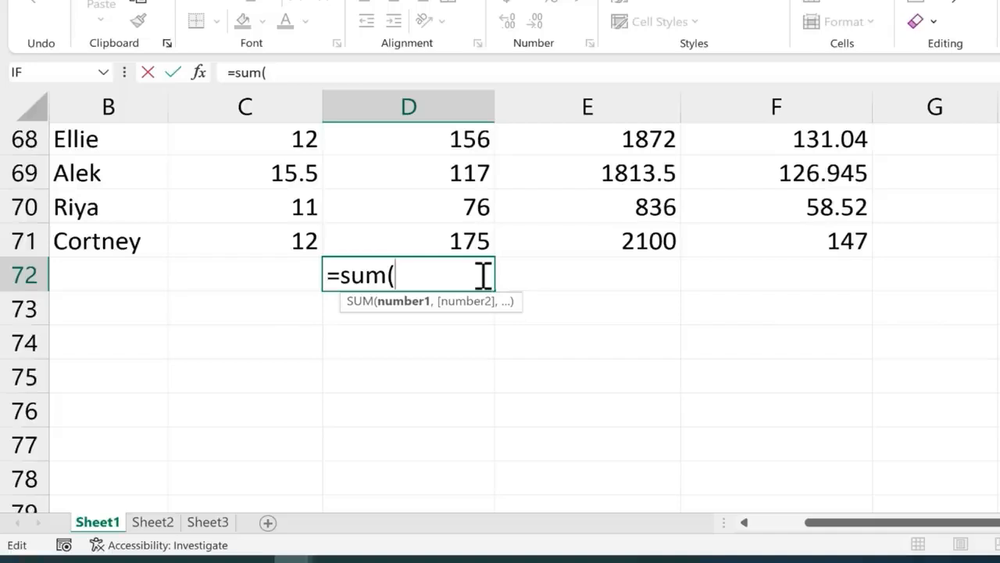
pyautogui.write('5,')
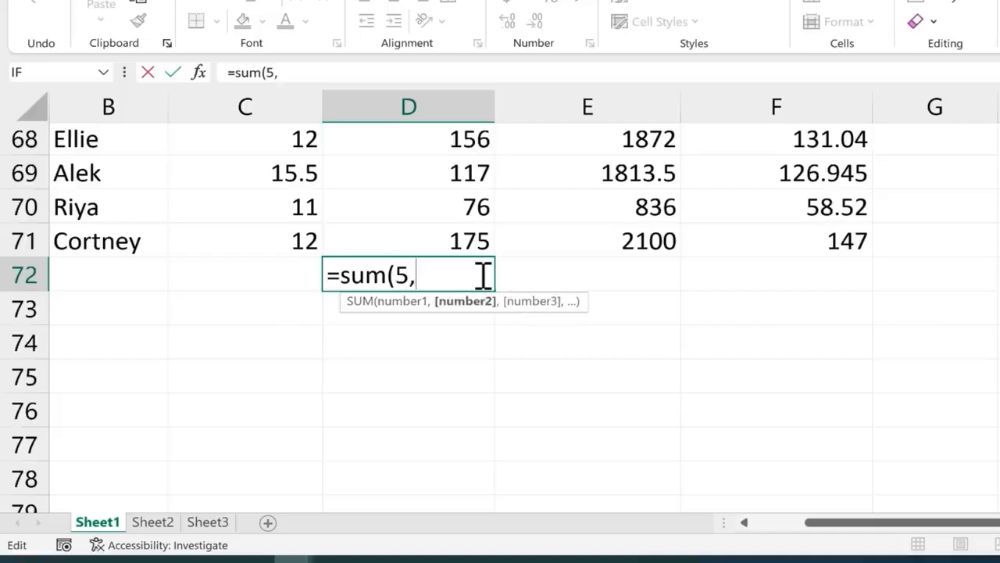
pyautogui.write('6)')
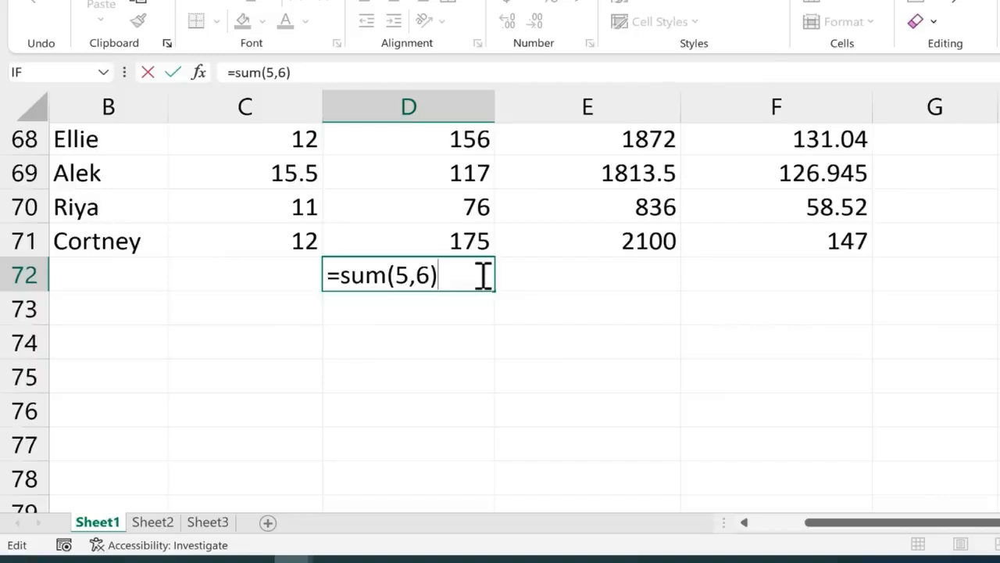
pyautogui.press('Return')
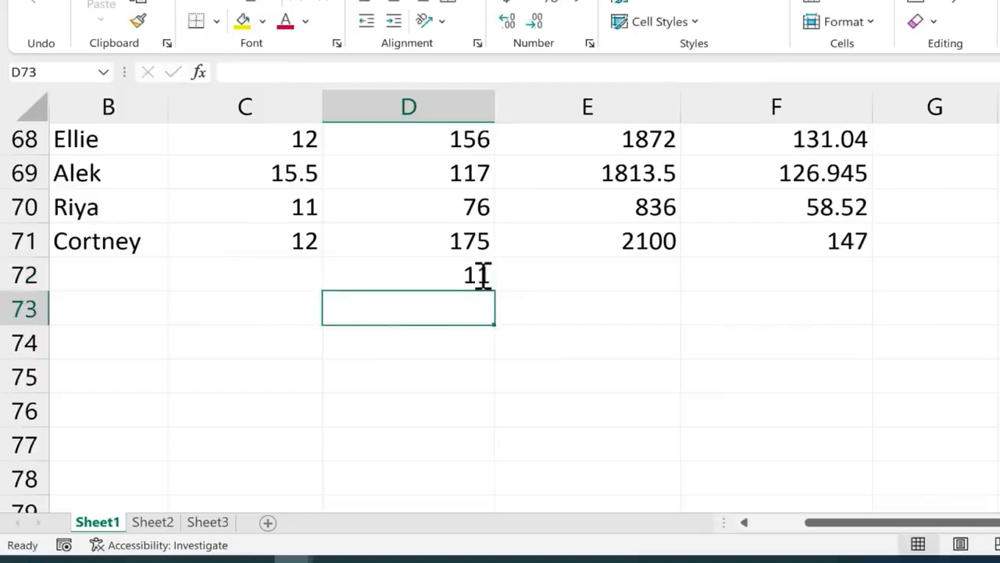
# Replace the arguments 5,6 in D72's SUM formula with a reference to the last Hours Worked value, D71
pyautogui.doubleClick(478, 275)
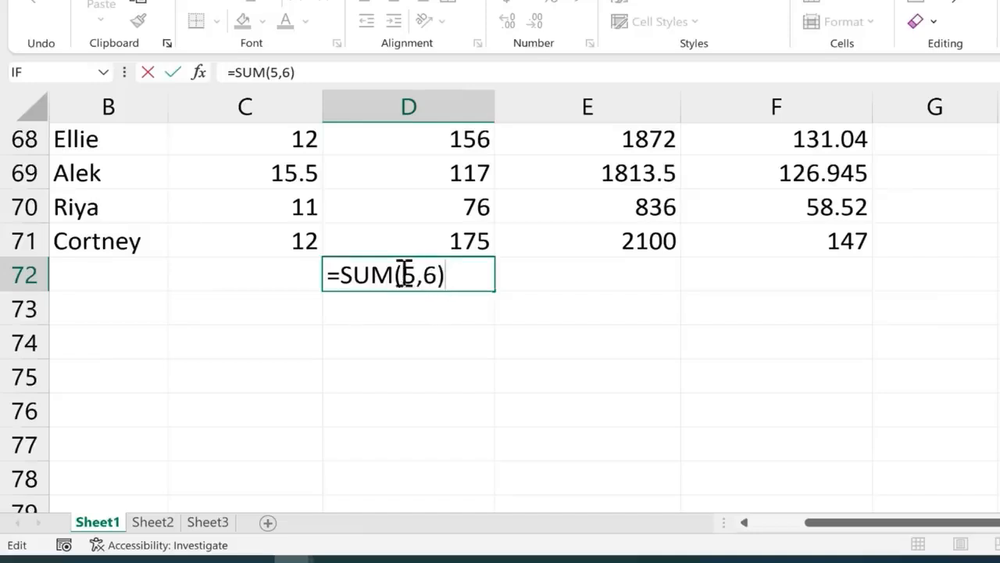
pyautogui.moveTo(404, 274); pyautogui.dragTo(460, 276)
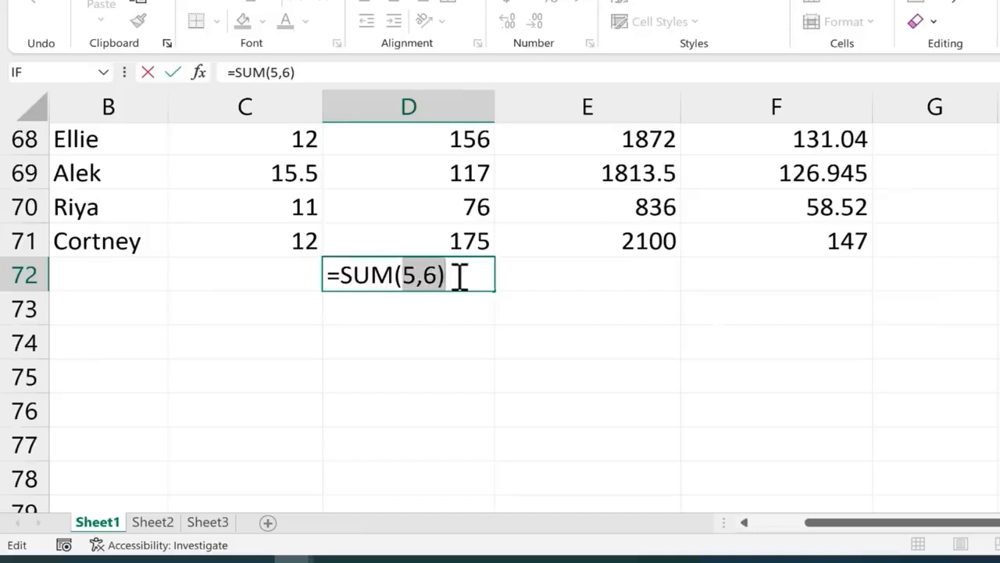
pyautogui.click(455, 235)
pyautogui.scroll(20, 452, 236)
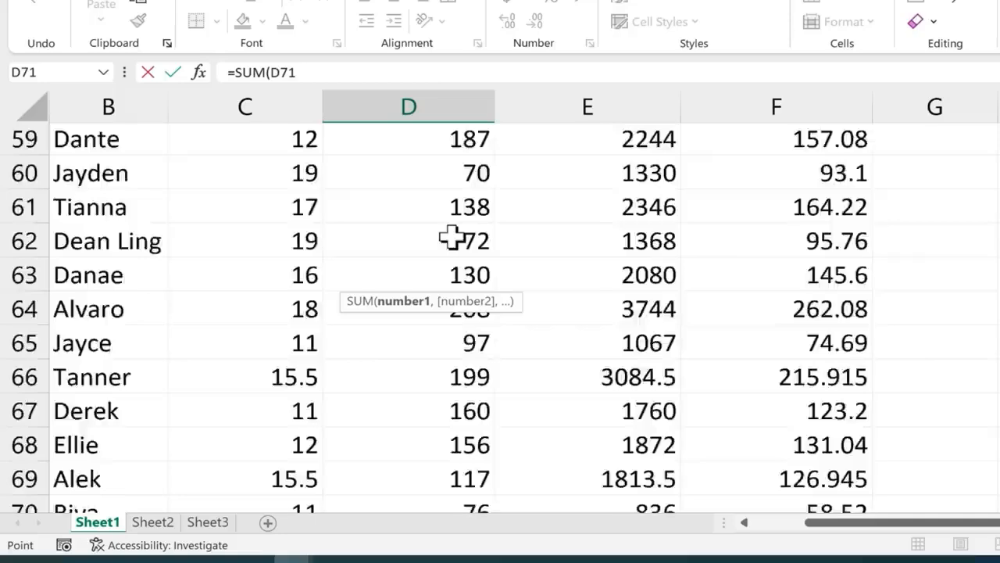
pyautogui.scroll(3, 451, 234)
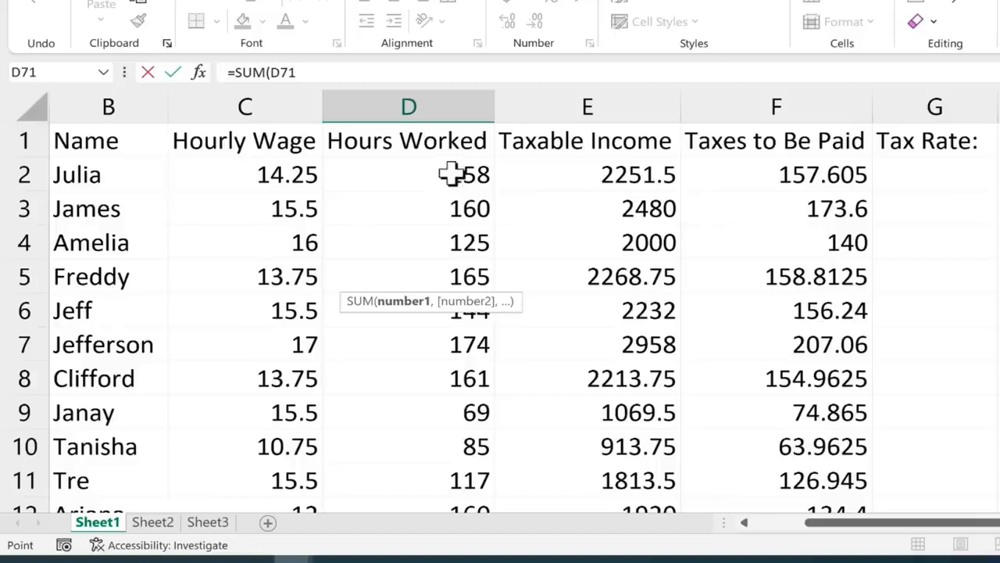
pyautogui.scroll(-19, 430, 203)
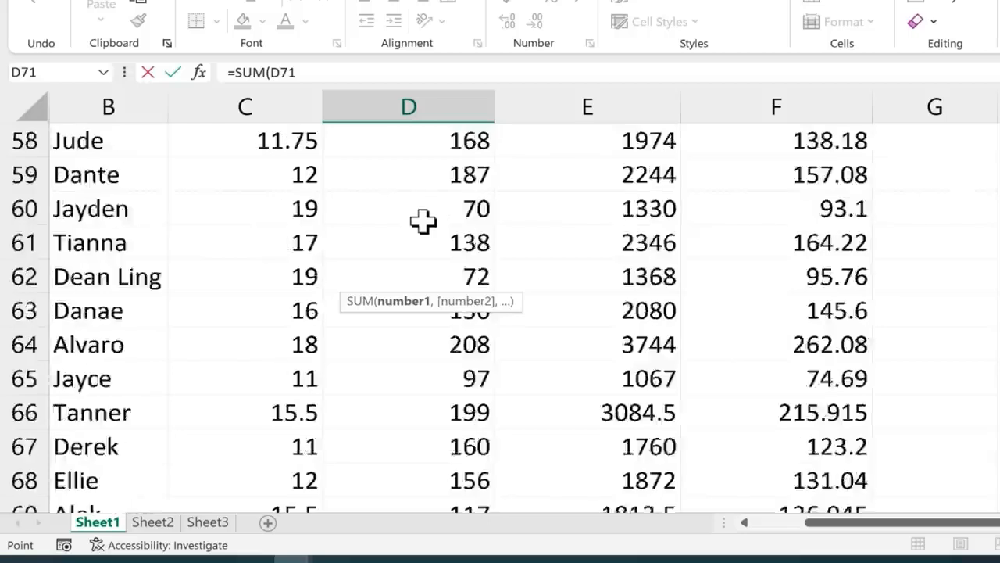
pyautogui.scroll(-4, 423, 222)
# Change the reference in D72's SUM formula to the range D2:D71, close the parenthesis and enter the formula
pyautogui.moveTo(446, 206); pyautogui.dragTo(422, 209)
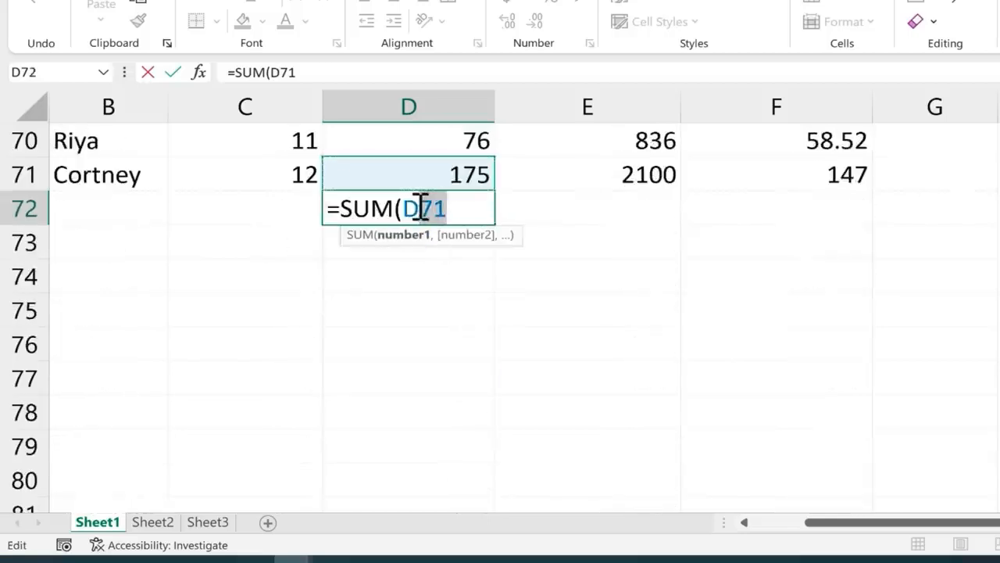
pyautogui.write('2')
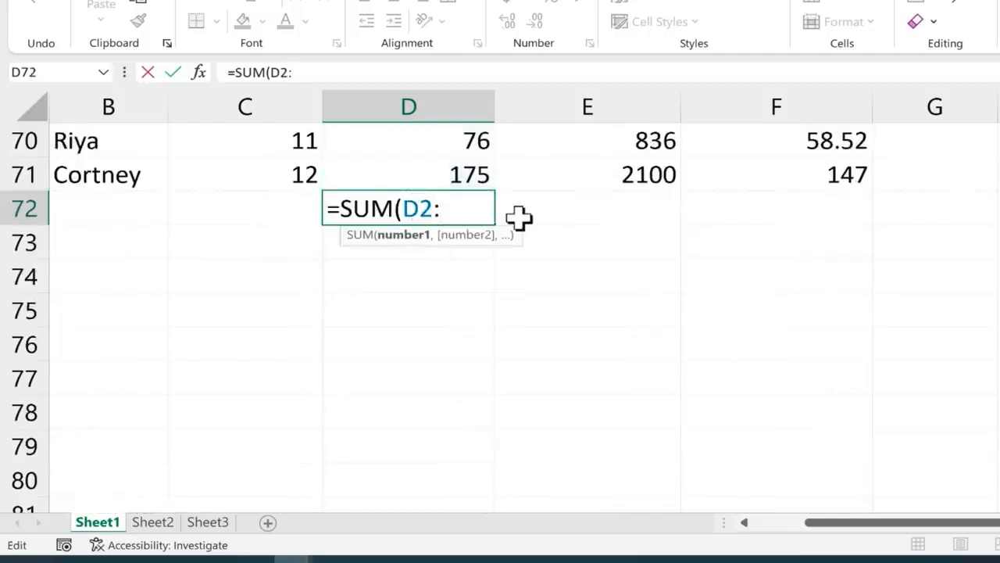
pyautogui.write(':d')
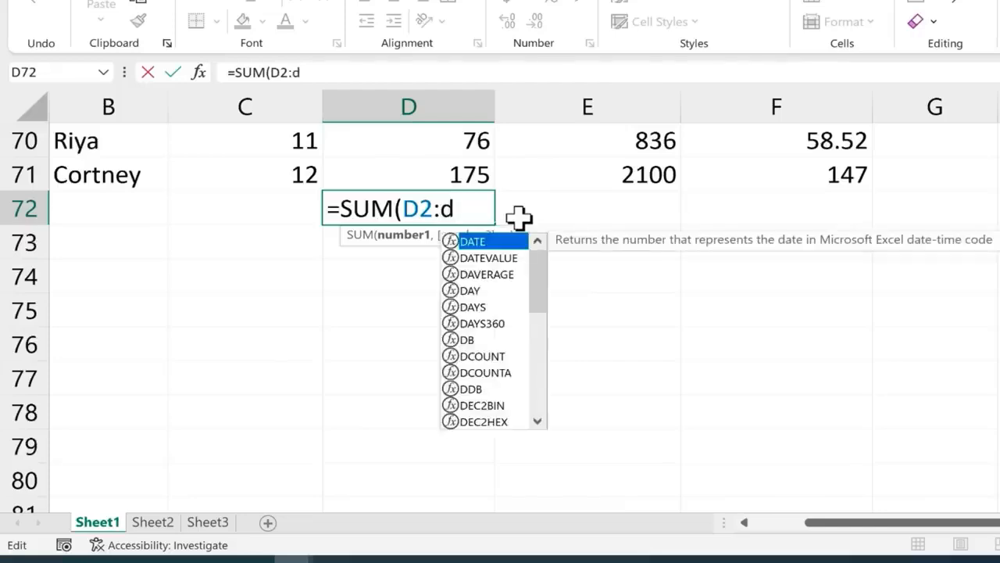
pyautogui.write('71')
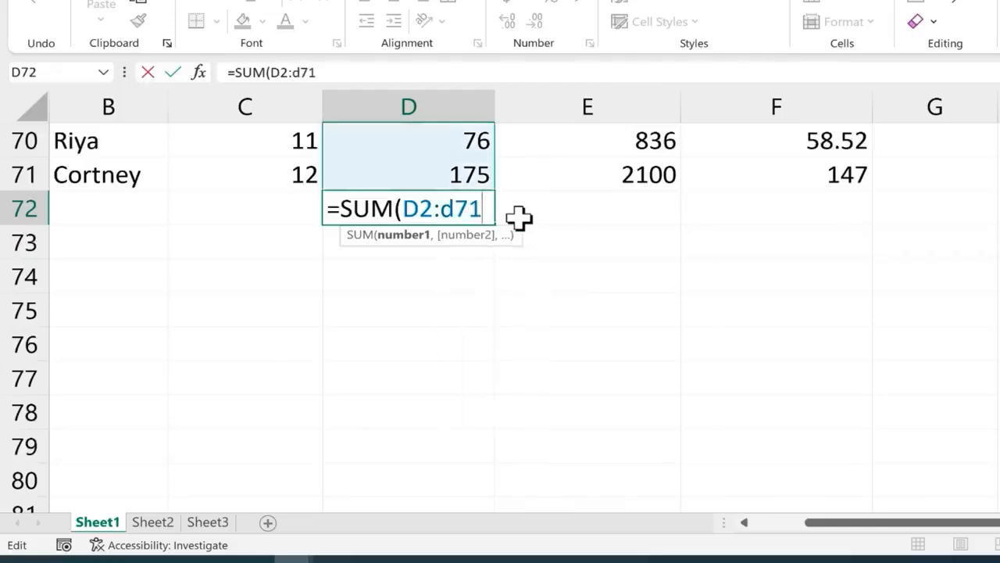
pyautogui.write(')')
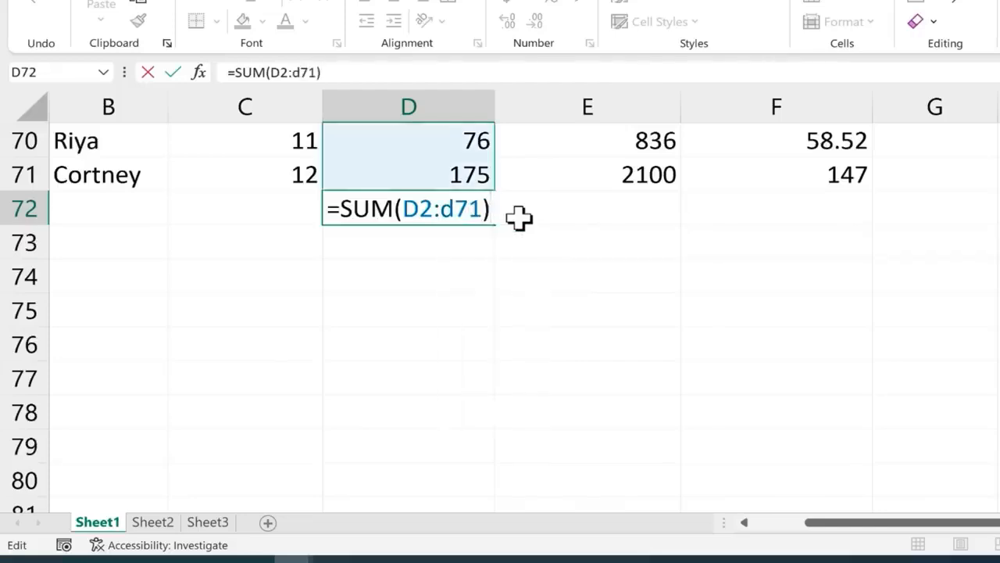
pyautogui.press('Return')
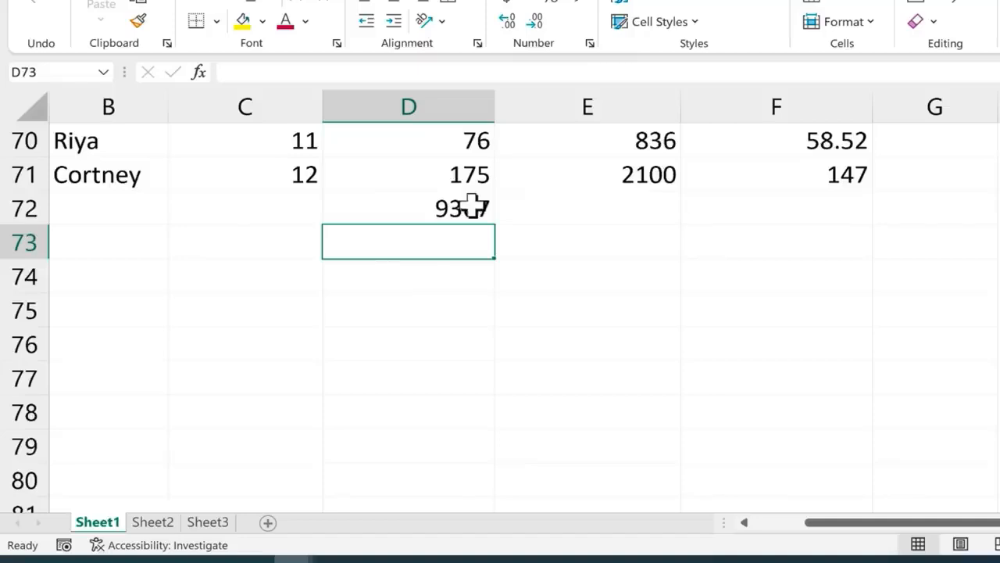
# Check the SUM formula stored in D72 and undo the entries made in that cell
pyautogui.click(472, 205)
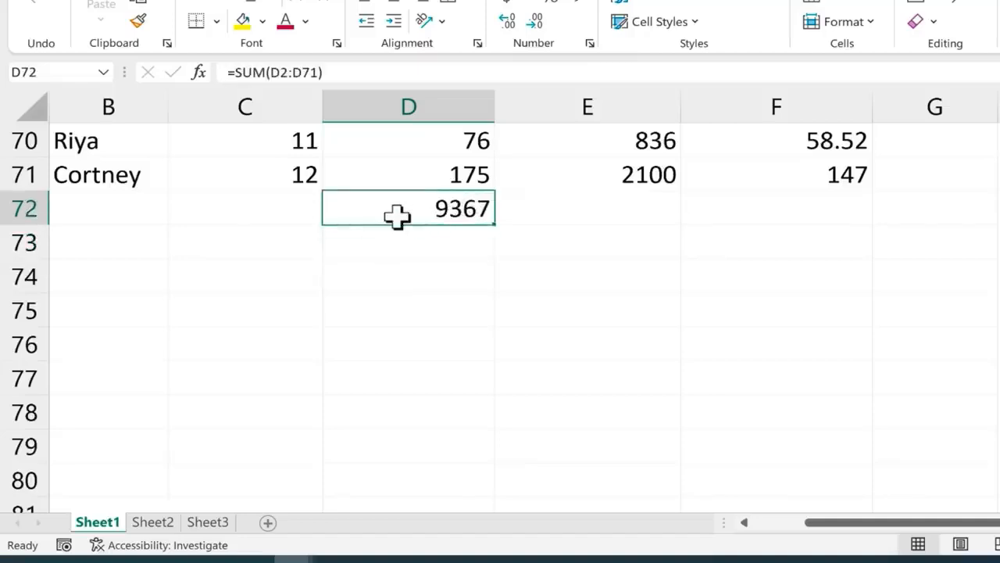
pyautogui.press('Return')
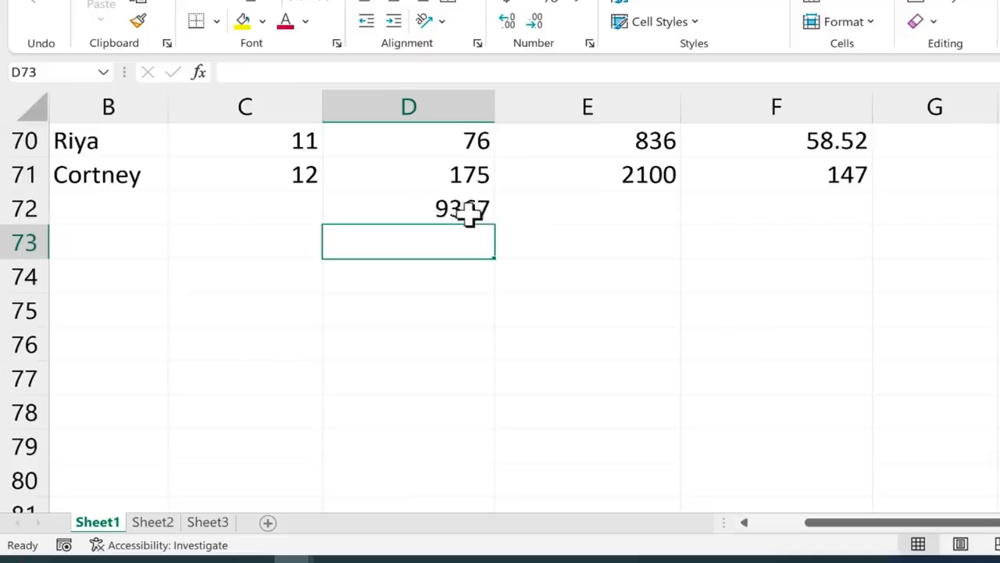
pyautogui.hotkey('ctrl', 'z')
pyautogui.hotkey('ctrl', 'z')
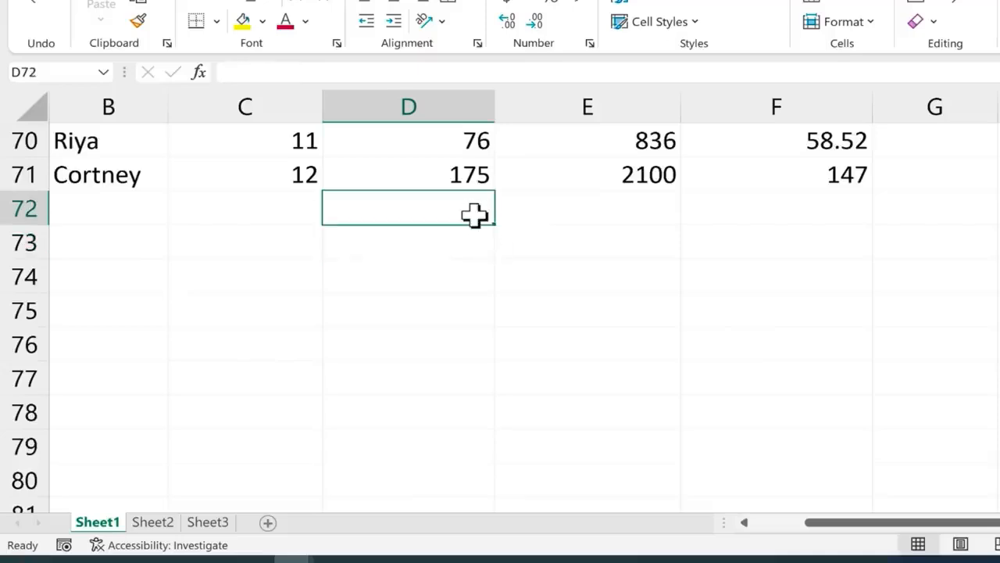
# Enter =sum(D2:D71) in D72, picking the Hours Worked values on the sheet as the range
pyautogui.doubleClick(475, 214)
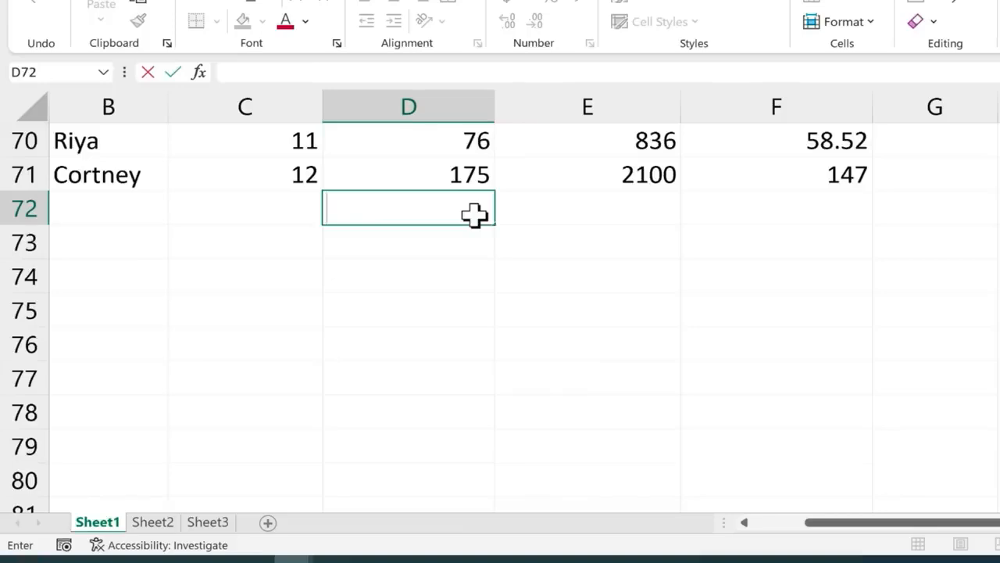
pyautogui.write('=')
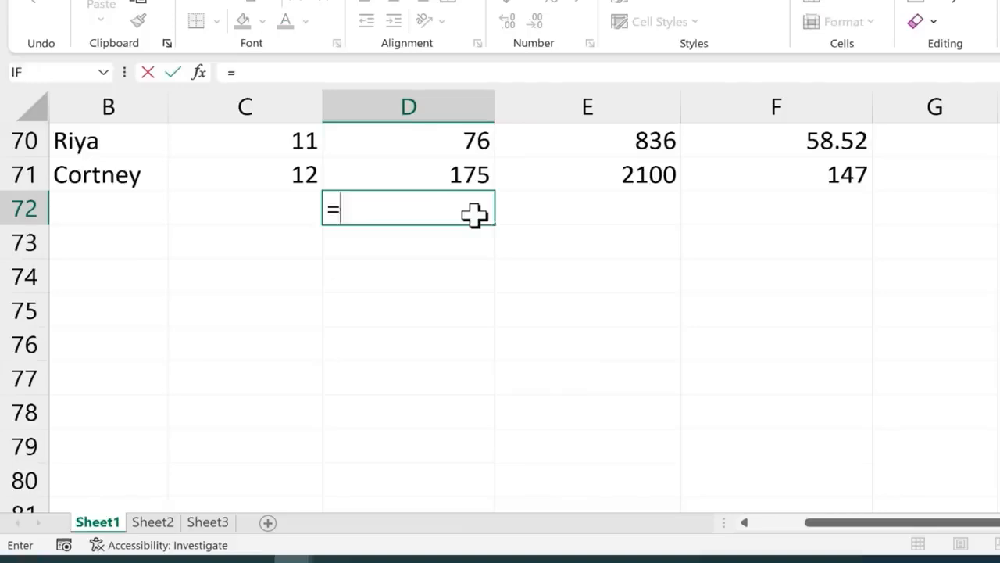
pyautogui.write('sum(')
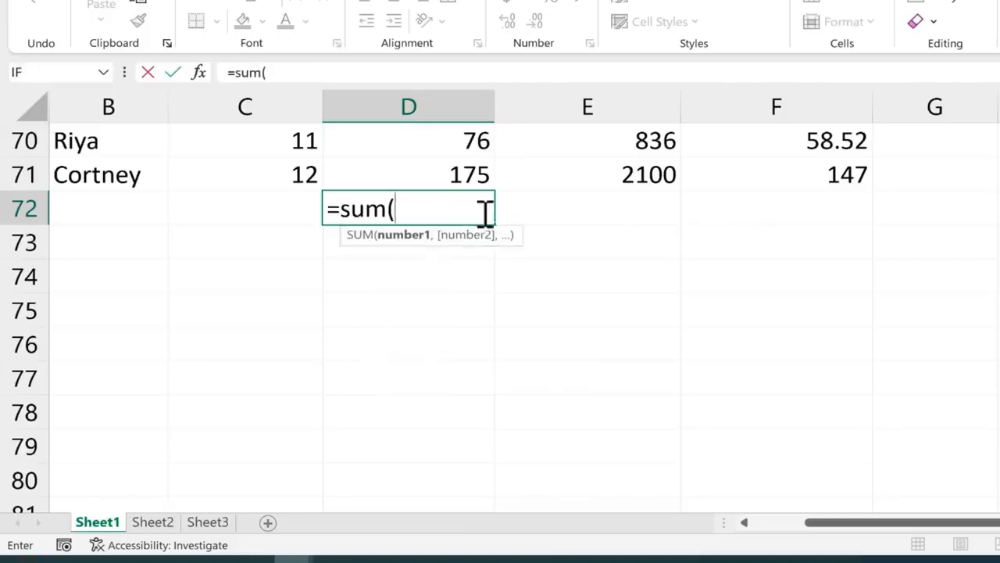
pyautogui.click(426, 172)
pyautogui.moveTo(426, 172); pyautogui.dragTo(444, 190)
pyautogui.scroll(-20, 442, 195)
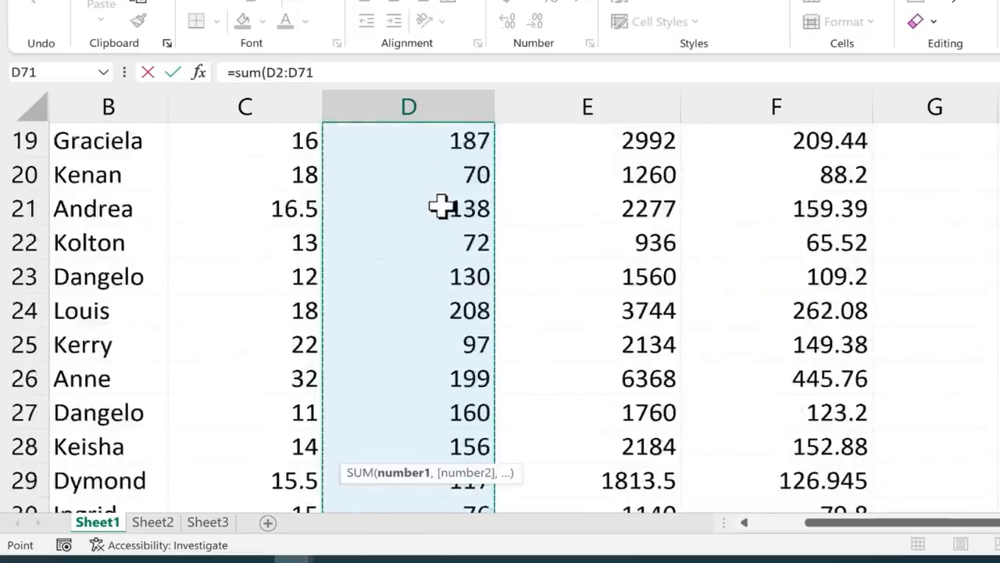
pyautogui.scroll(3, 484, 261)
pyautogui.scroll(-2, 484, 261)
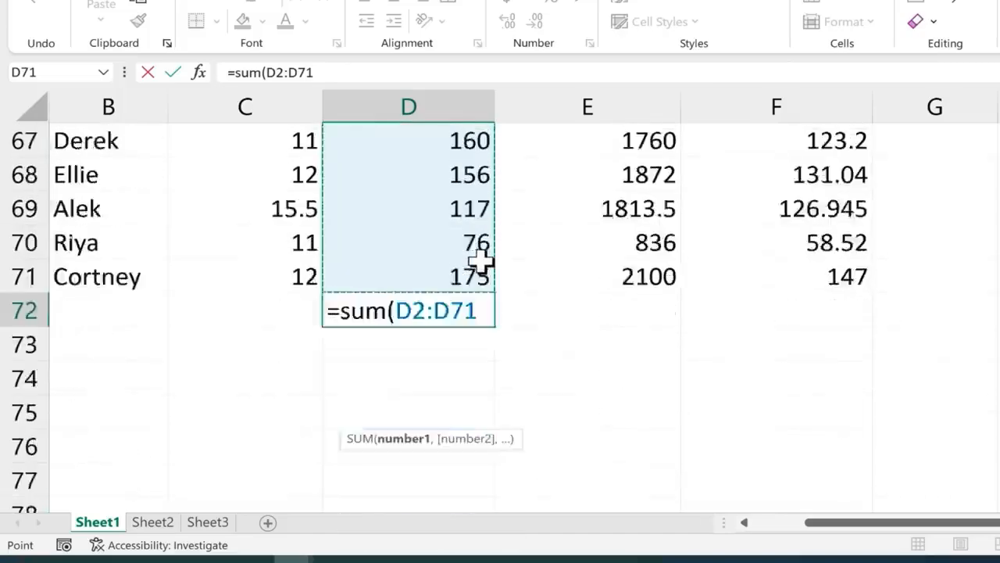
pyautogui.write(')')
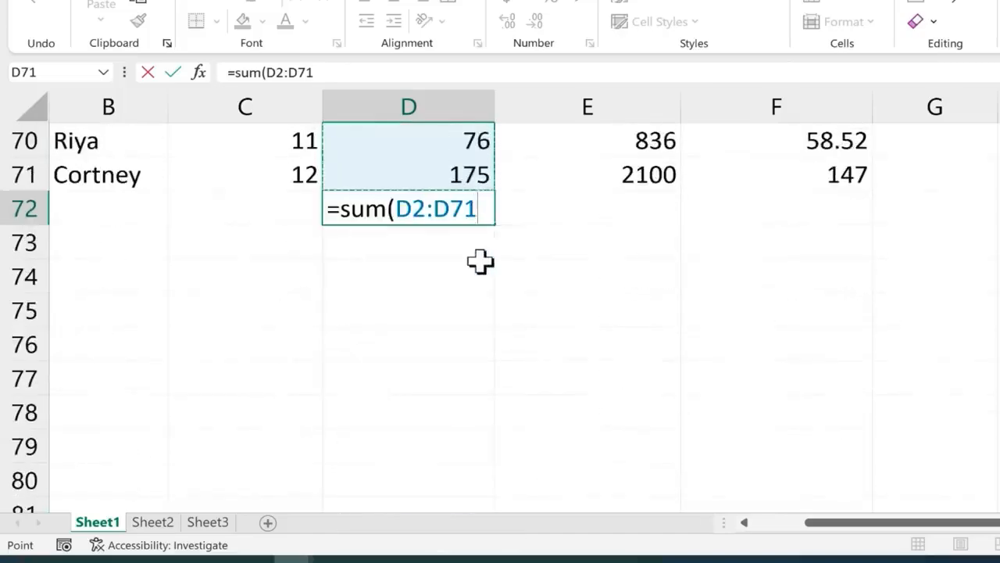
pyautogui.press('Return')
# Clear the SUM formula from cell D72
pyautogui.click(467, 209)
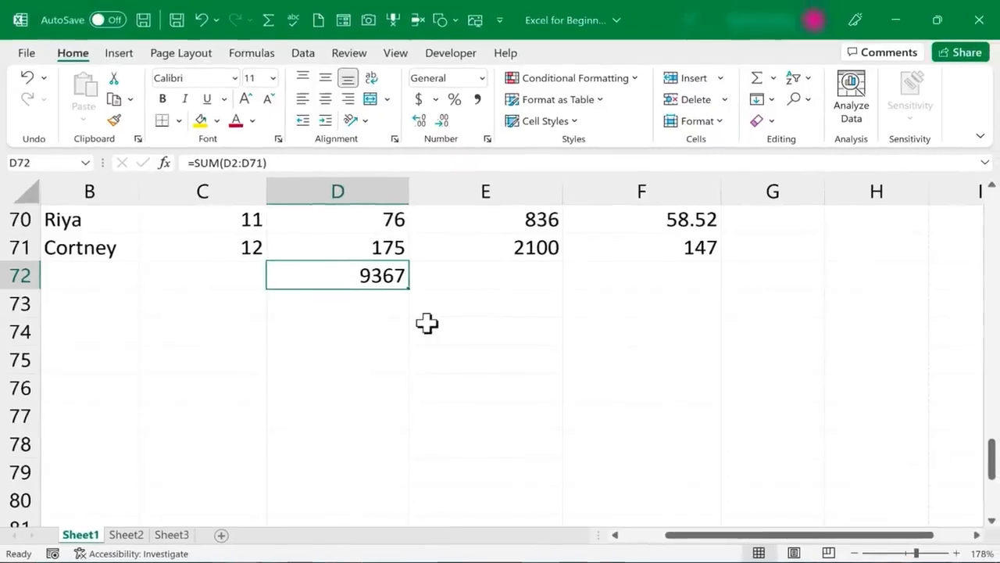
pyautogui.press('BackSpace')
pyautogui.press('Return')
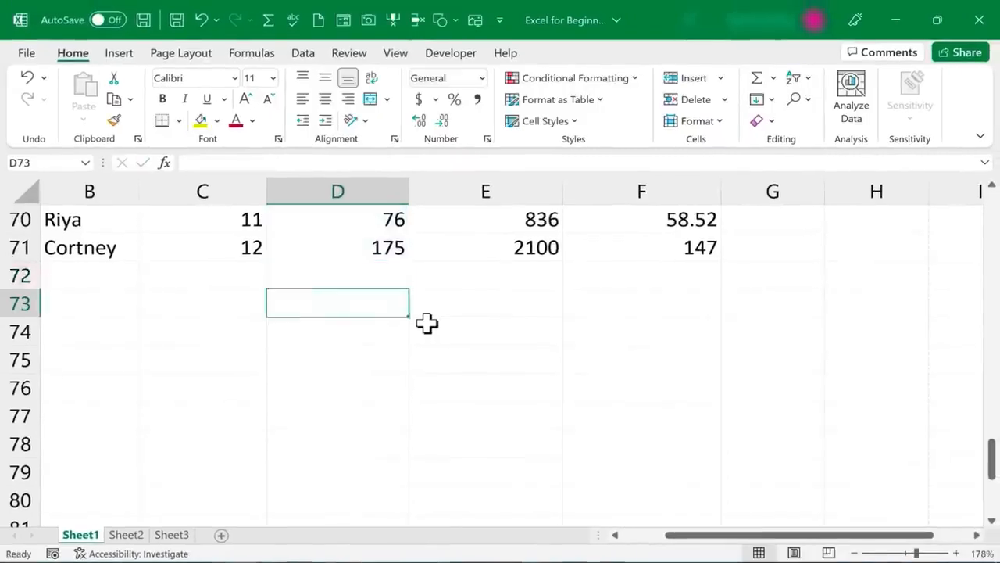
# Total the Hours Worked column in D72 with AutoSum over D2:D71
pyautogui.click(368, 275)
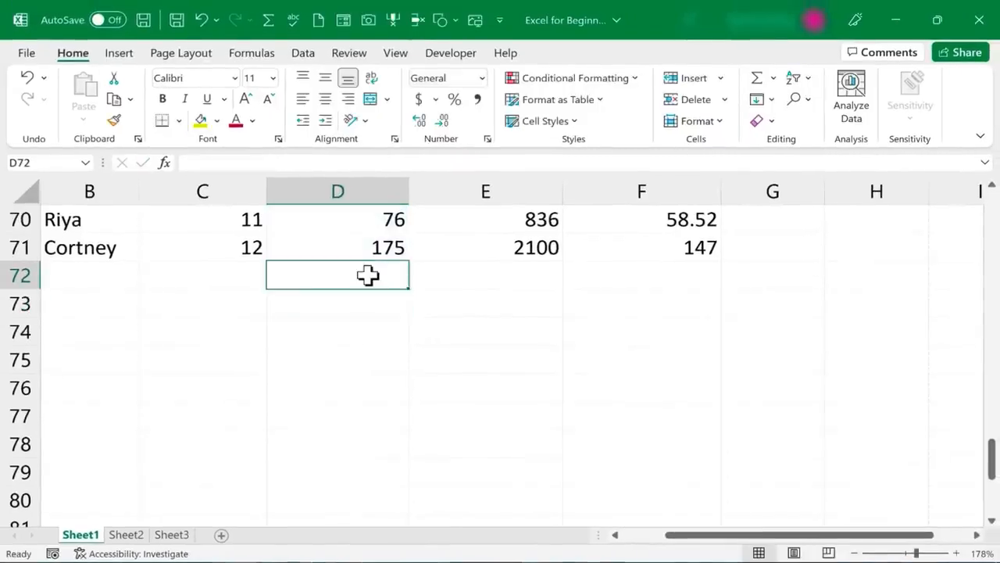
pyautogui.click(388, 321)
pyautogui.click(379, 280)
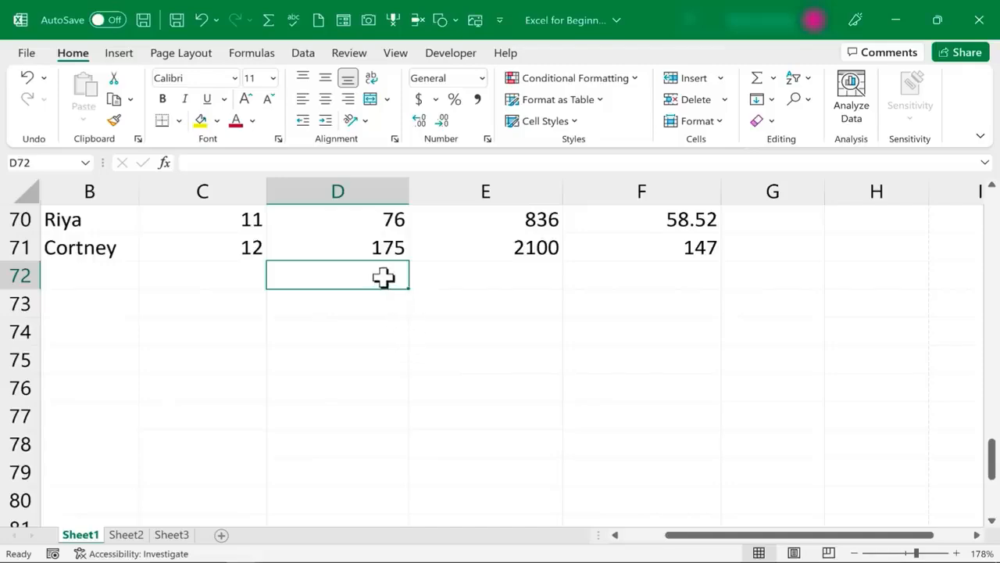
pyautogui.scroll(20, 436, 294)
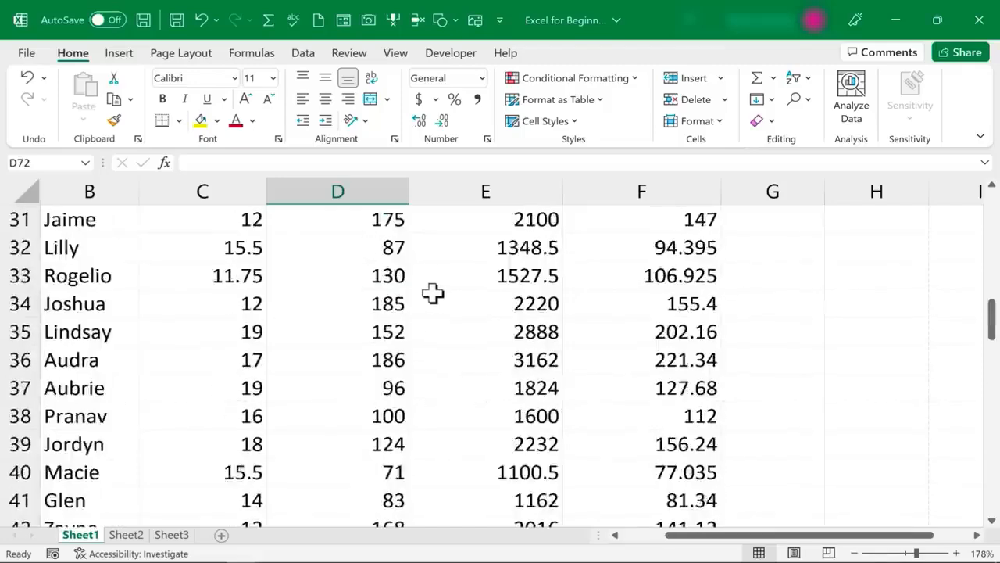
pyautogui.hotkey('ctrl', 'BackSpace')
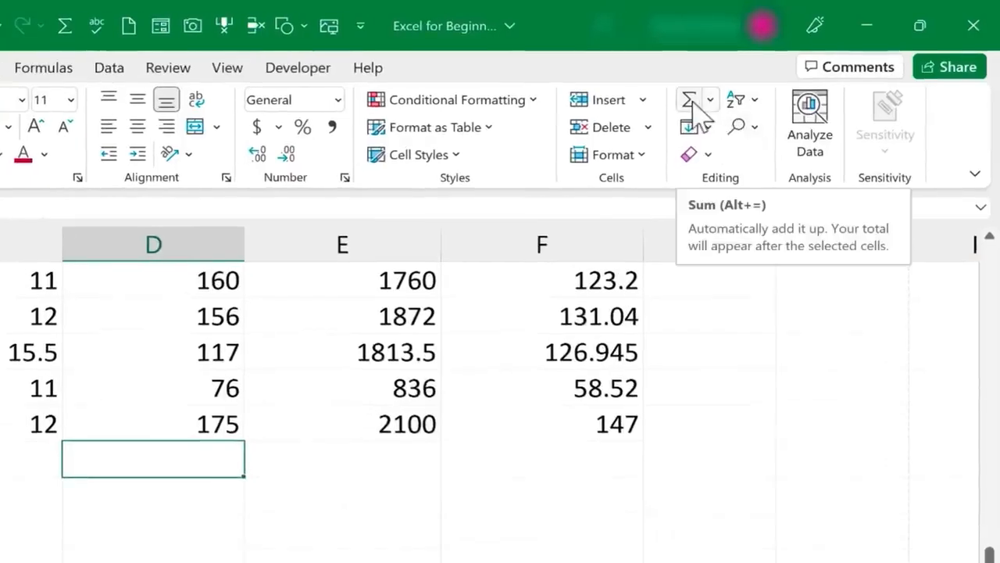
pyautogui.click(692, 105)
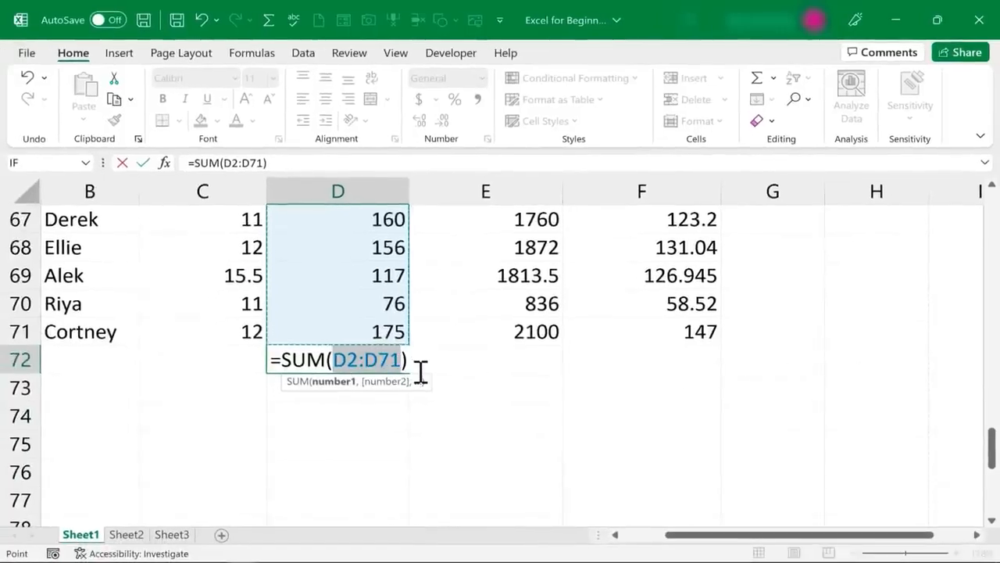
pyautogui.press('Return')
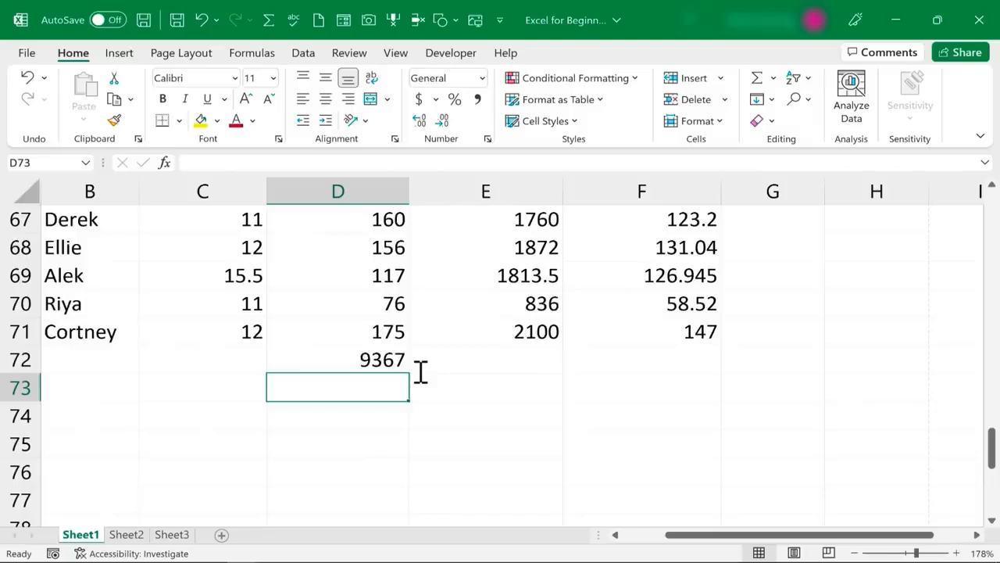
# Label the totals row by entering Totals: in cell C72, beside the Hours Worked sum
pyautogui.click(212, 356)
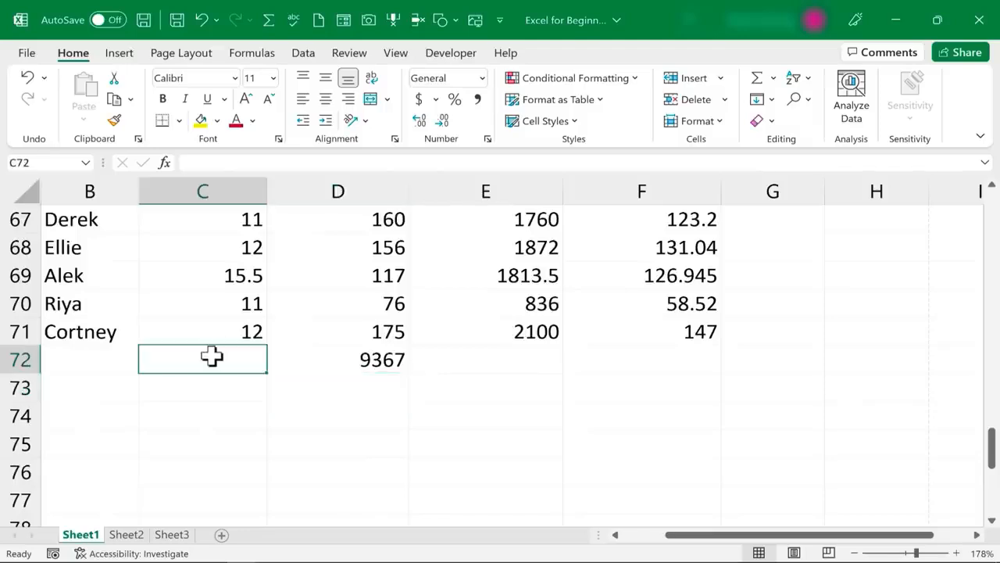
pyautogui.write('Tot')
pyautogui.press('Return')
pyautogui.press('Return')
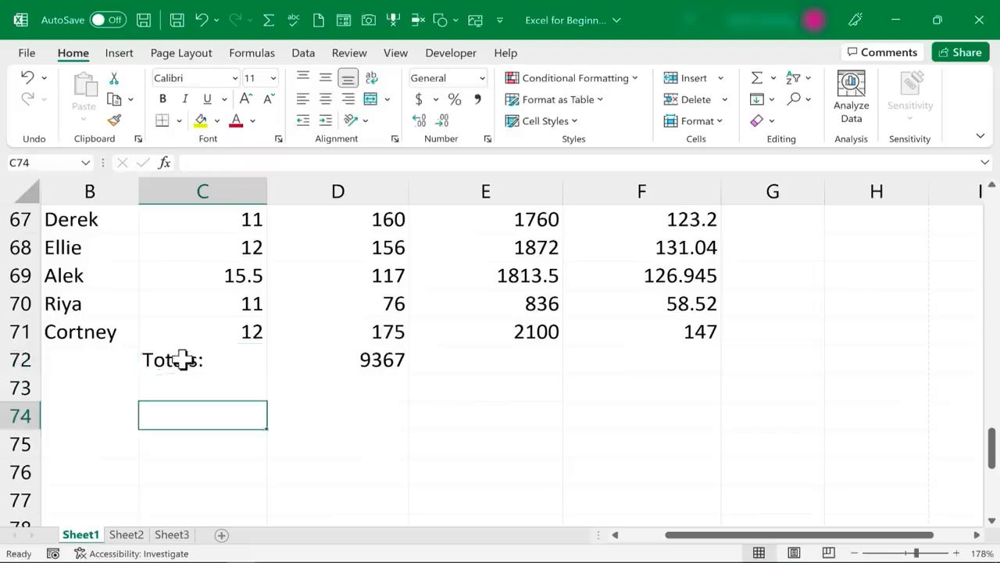
# Make the Totals: label in C72 bold and right-aligned
pyautogui.press('Up')
pyautogui.press('Up')
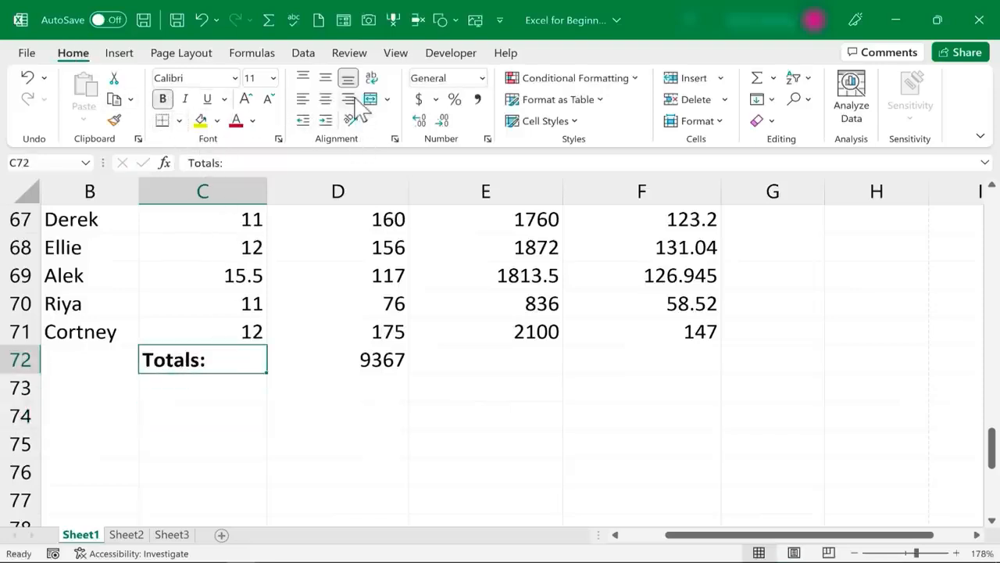
pyautogui.click(356, 100)
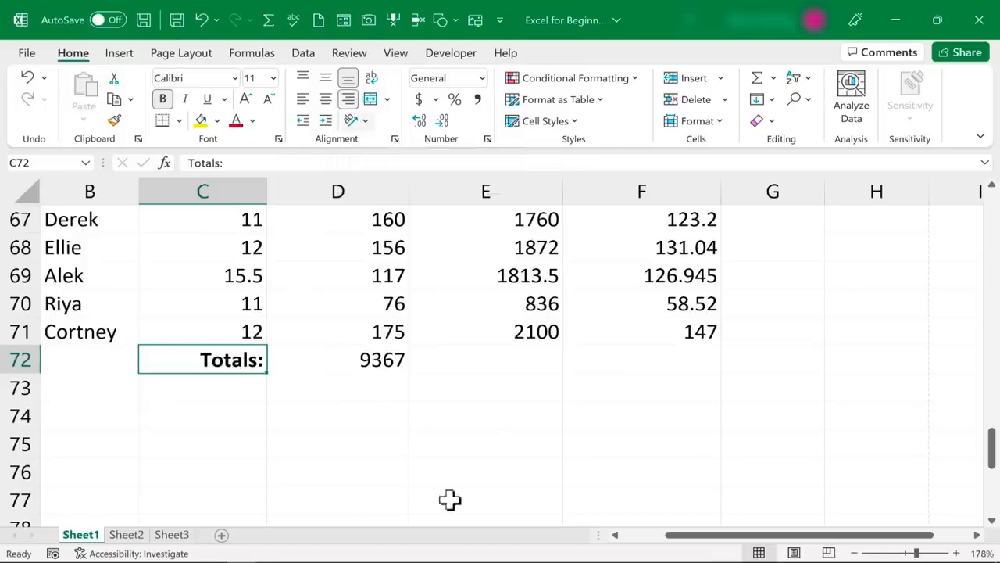
# Extend the Hours Worked sum formula from D72 across to E72 to total the Taxable Income column
pyautogui.click(473, 415)
pyautogui.scroll(-1, 489, 329)
pyautogui.click(497, 278)
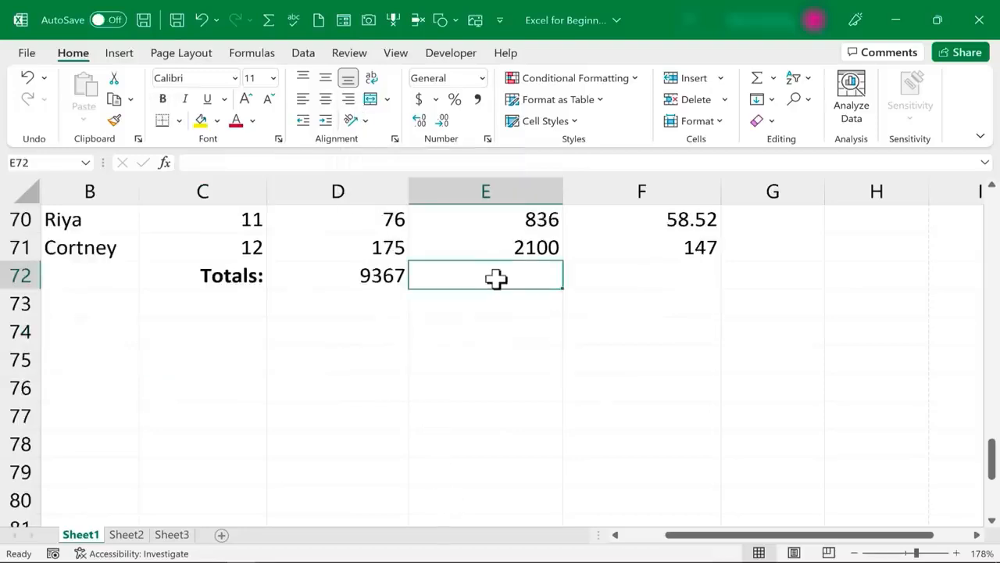
pyautogui.scroll(2, 538, 322)
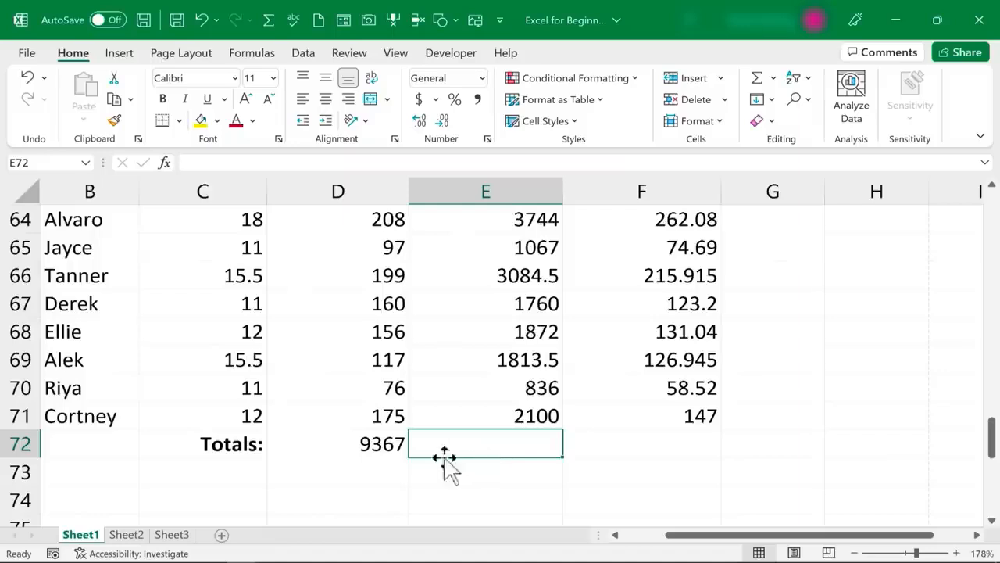
pyautogui.click(383, 447)
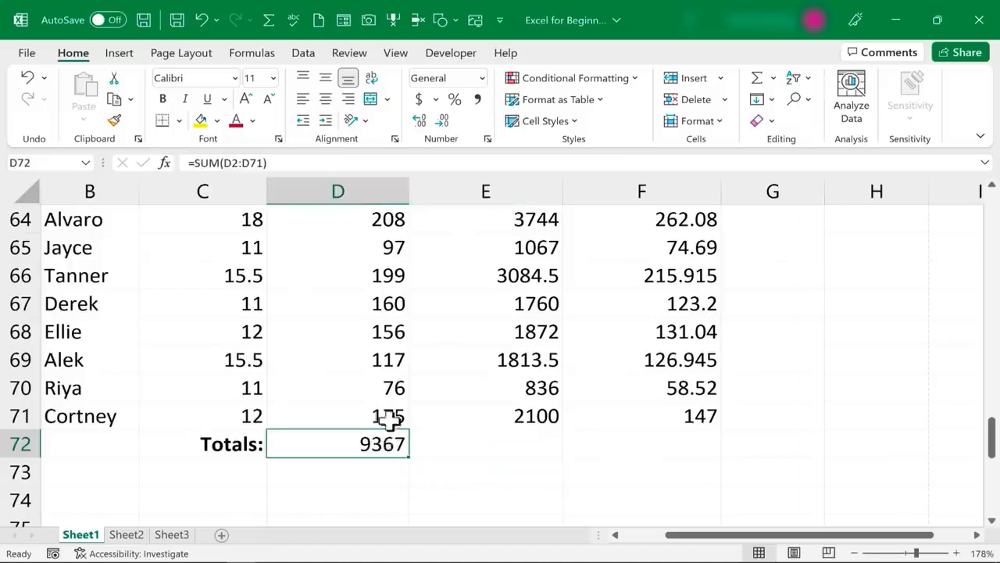
pyautogui.moveTo(409, 456); pyautogui.dragTo(548, 462)
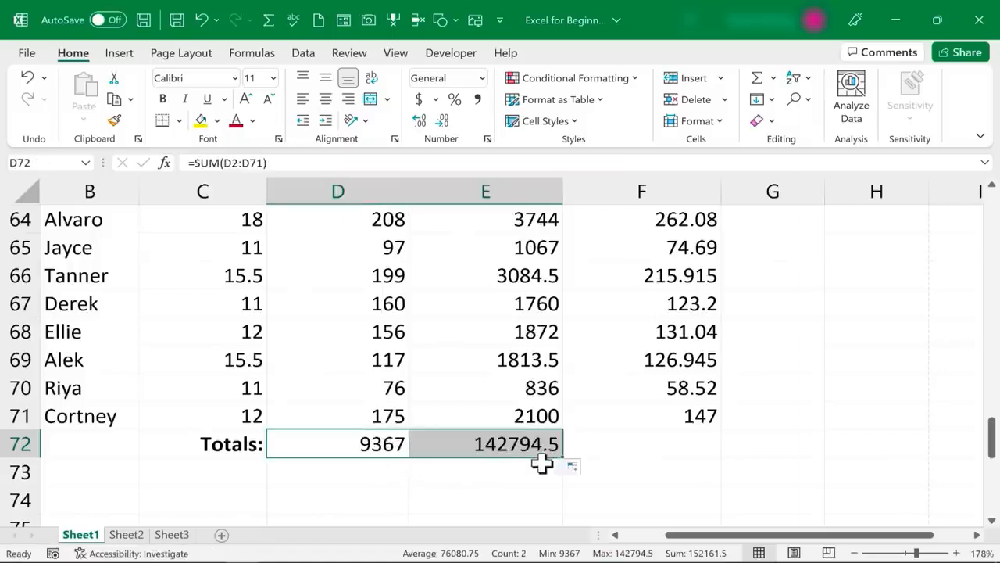
# Compare the cell ranges used by the SUM formulas in D72 and E72, leaving both formulas unedited
pyautogui.click(518, 441)
pyautogui.doubleClick(520, 443)
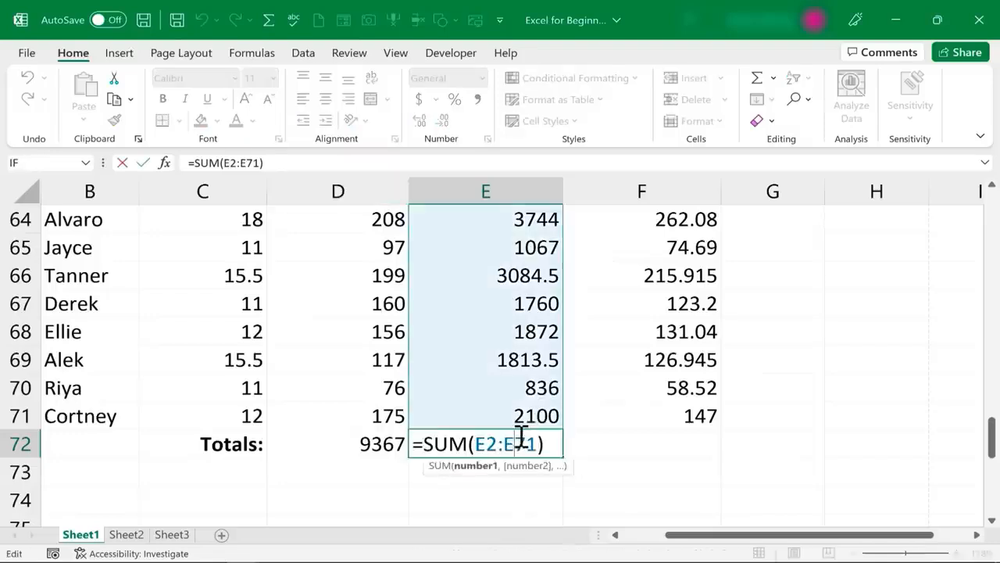
pyautogui.doubleClick(343, 444)
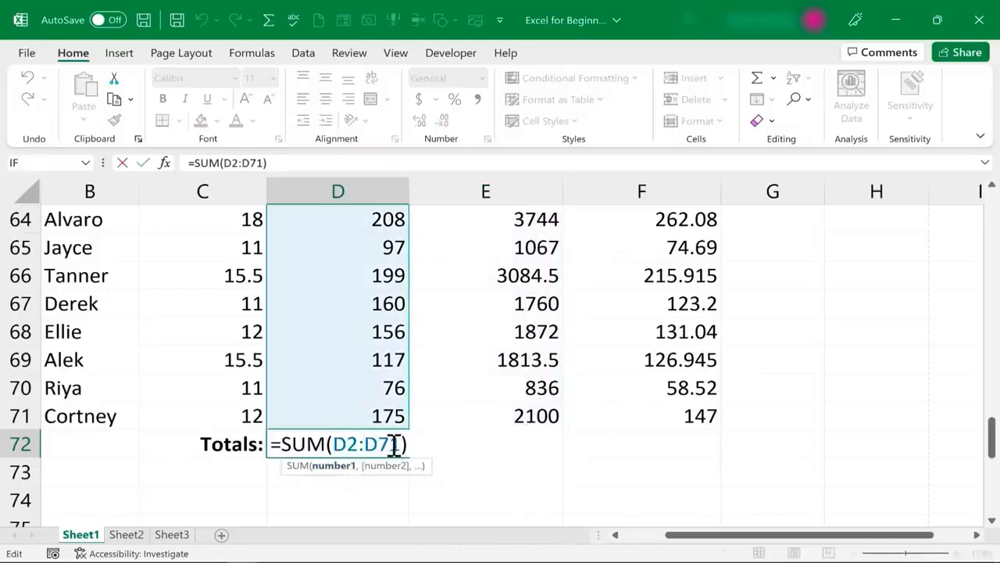
pyautogui.press('Escape')
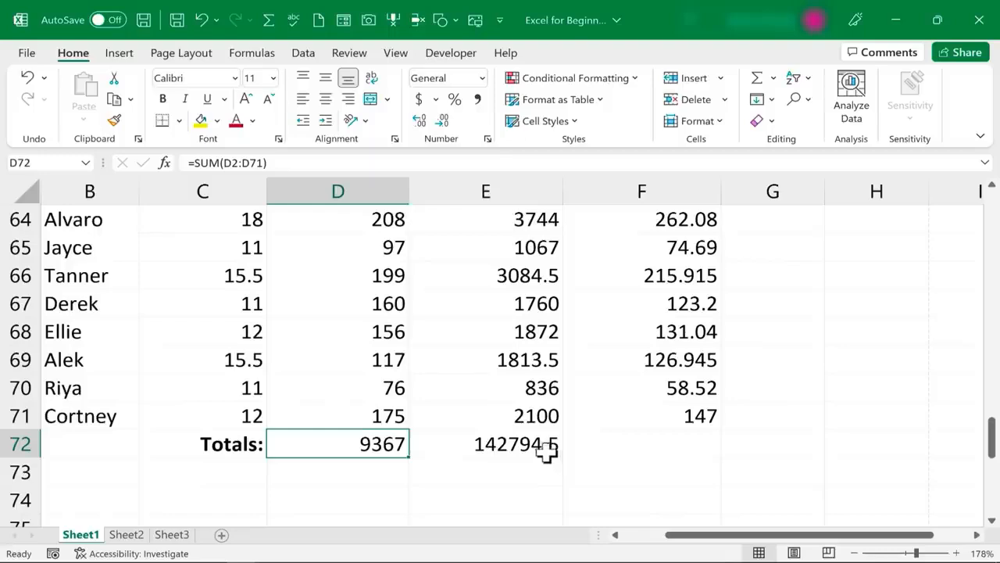
pyautogui.doubleClick(516, 447)
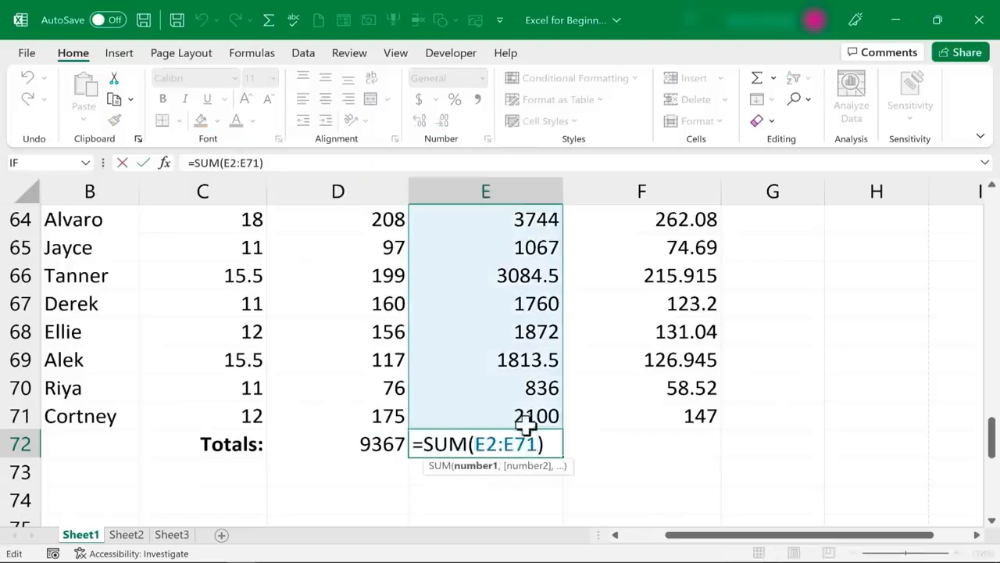
pyautogui.press('Escape')
# Copy the Totals: label from C72 to C73 and change the copy's text to Average:
pyautogui.click(247, 452)
pyautogui.hotkey('ctrl', 'c')
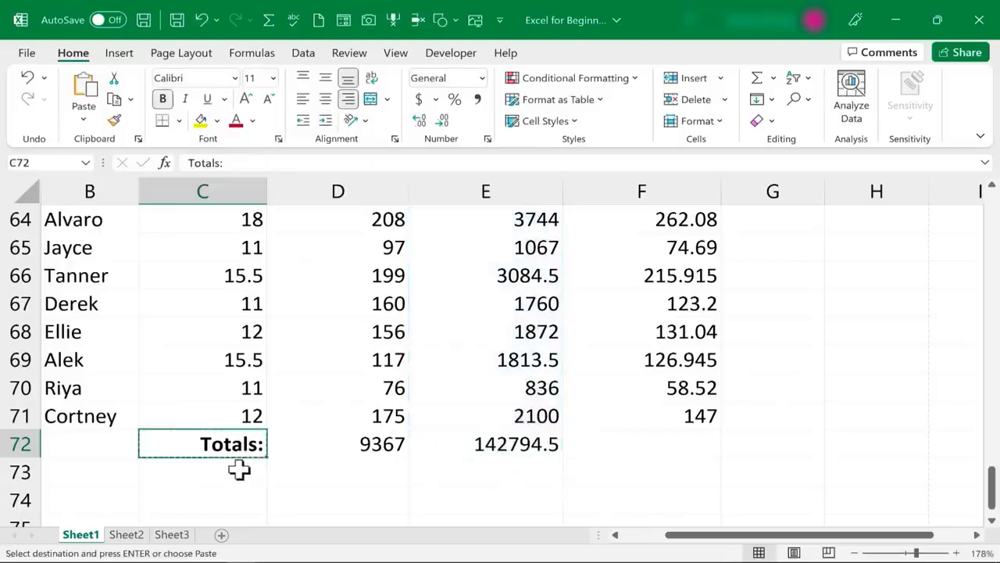
pyautogui.click(239, 469)
pyautogui.hotkey('ctrl', 'v')
pyautogui.doubleClick(249, 474)
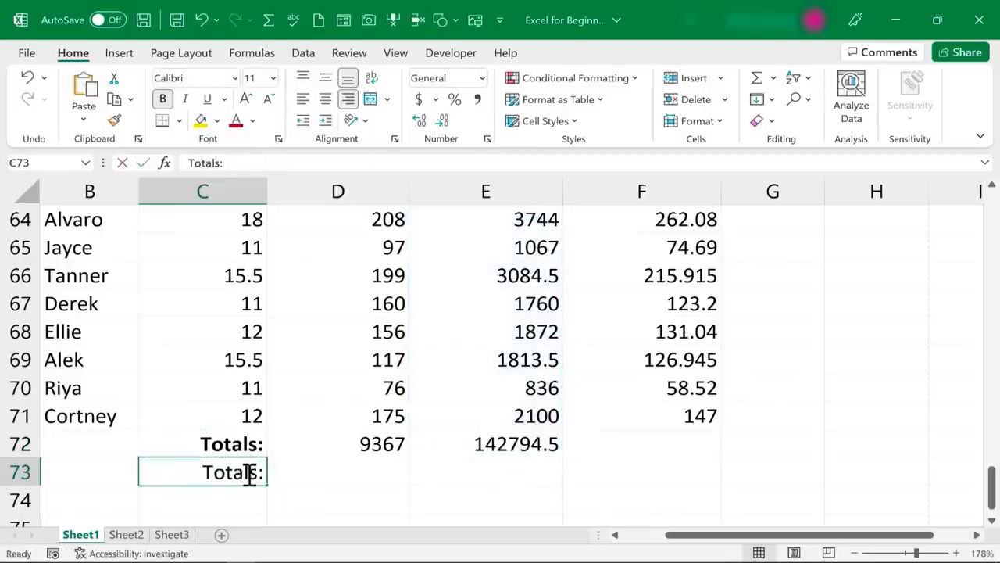
pyautogui.doubleClick(251, 474)
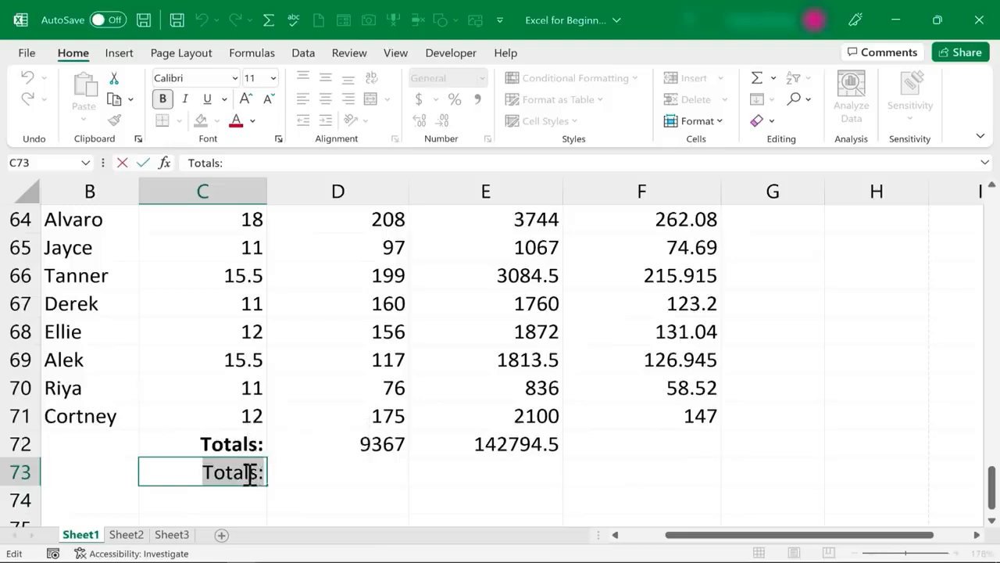
pyautogui.press('BackSpace')
pyautogui.write('Average:')
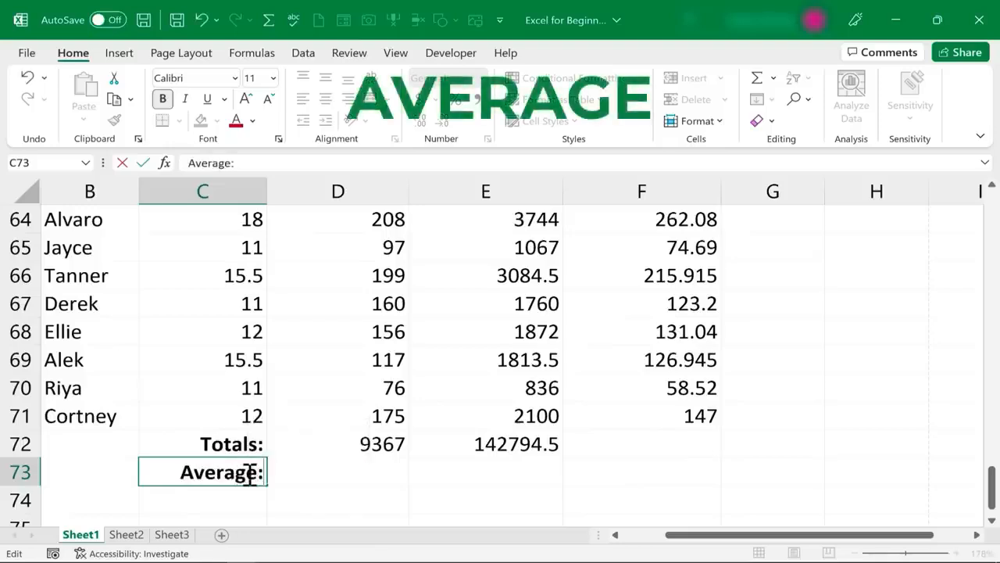
pyautogui.press('Tab')
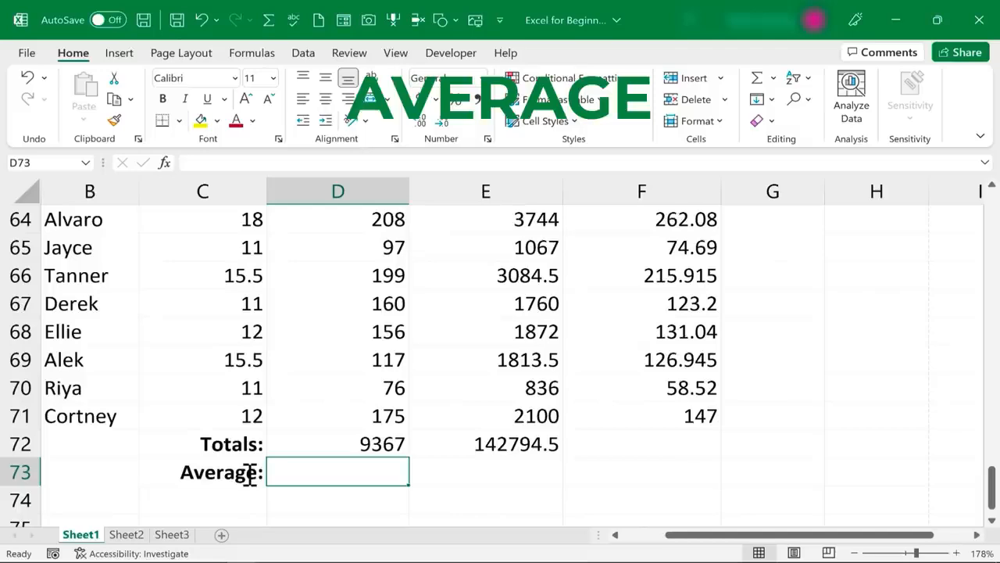
# Enter =average(d2:d71) in D73 and extend the formula across to E73
pyautogui.write('=')
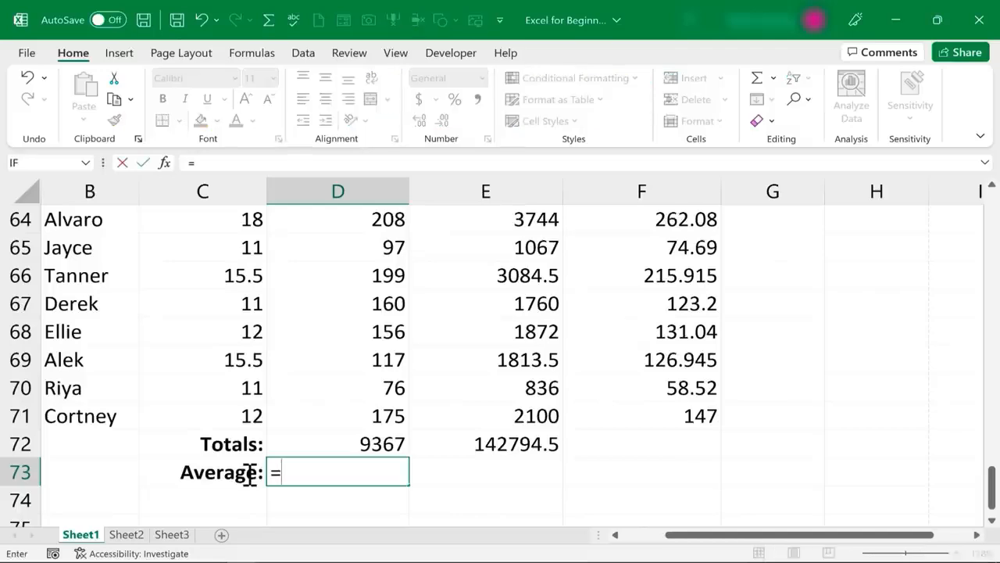
pyautogui.write('averag')
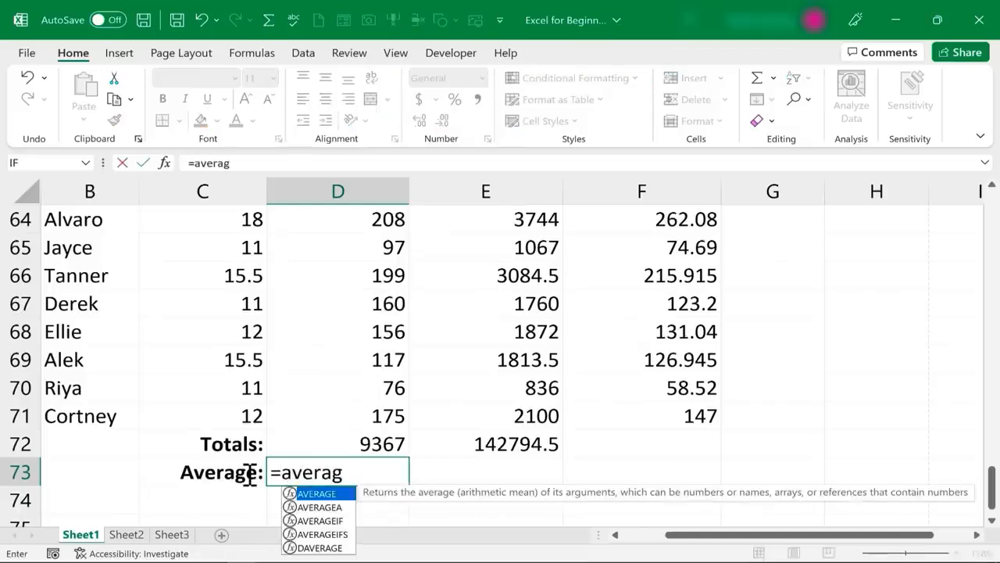
pyautogui.write('e')
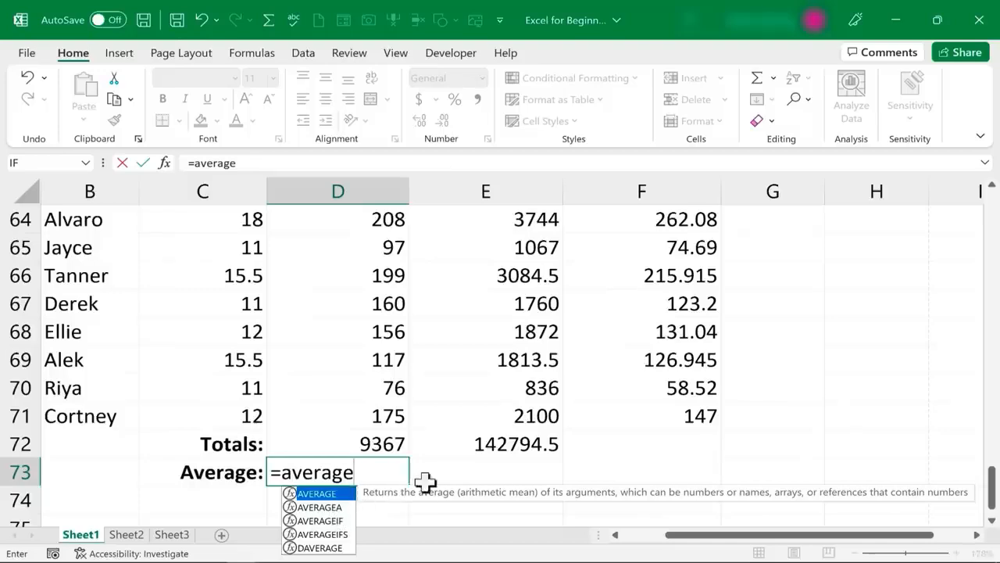
pyautogui.click(324, 520)
pyautogui.click(330, 533)
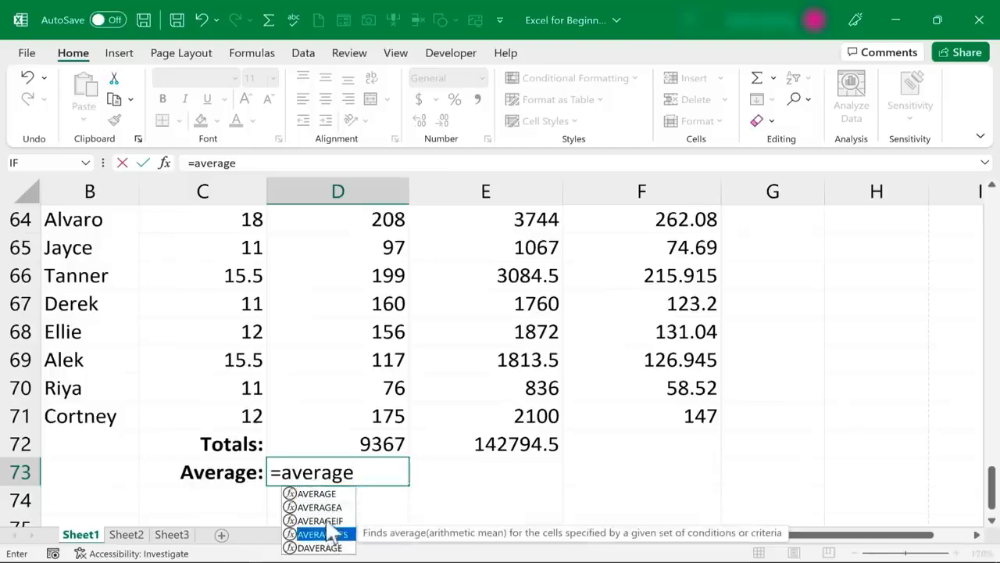
pyautogui.click(356, 474)
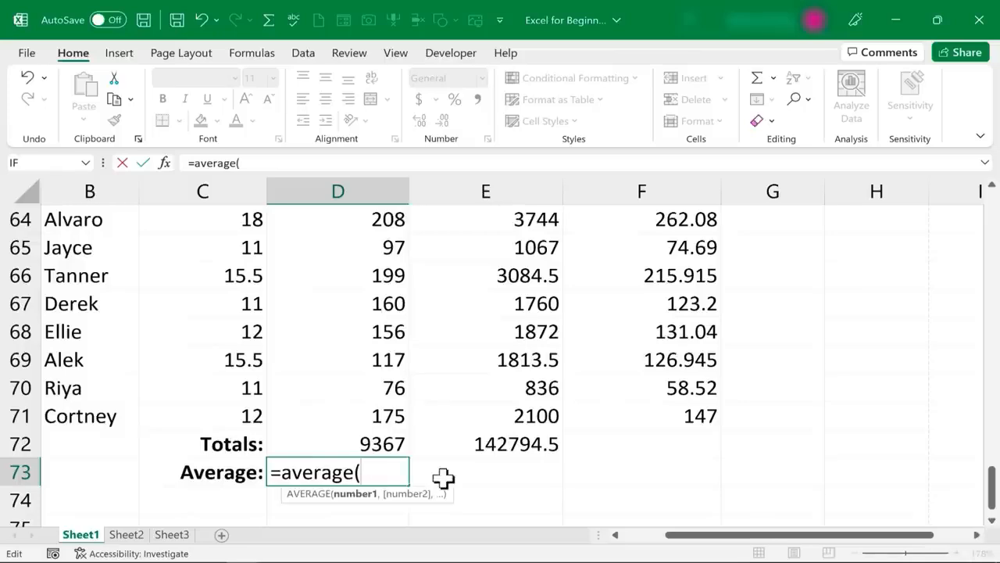
pyautogui.write('d2')
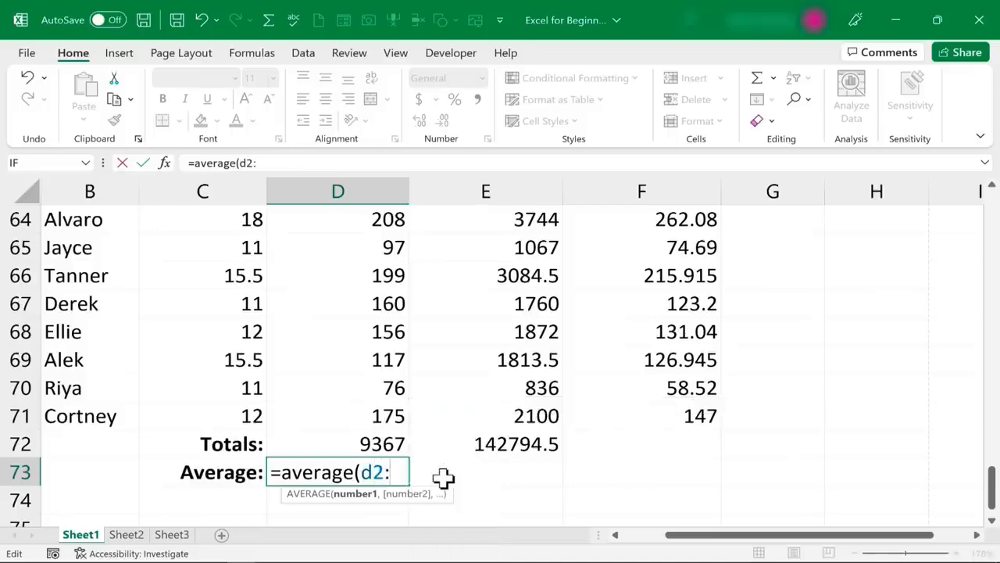
pyautogui.write(':d71')
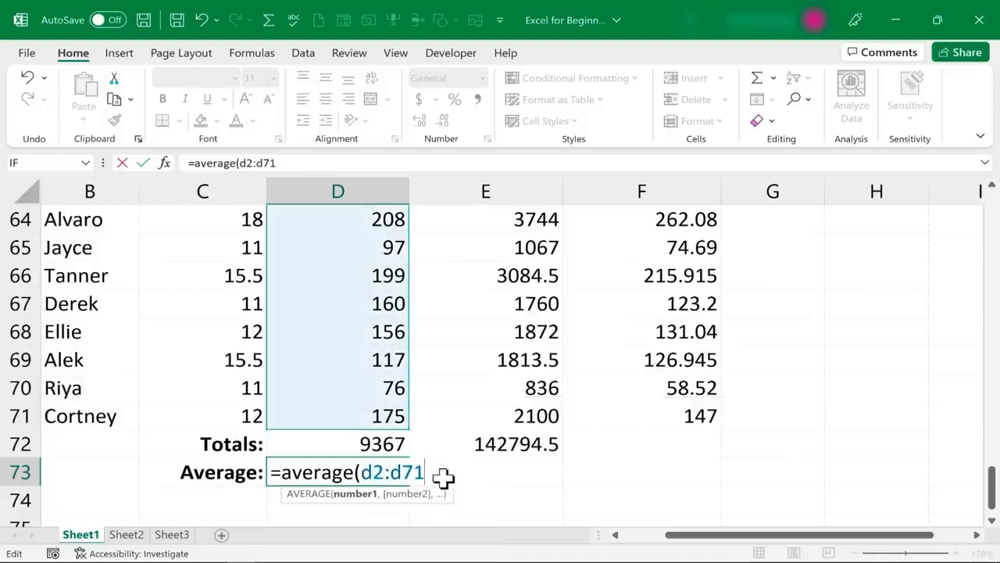
pyautogui.press('Return')
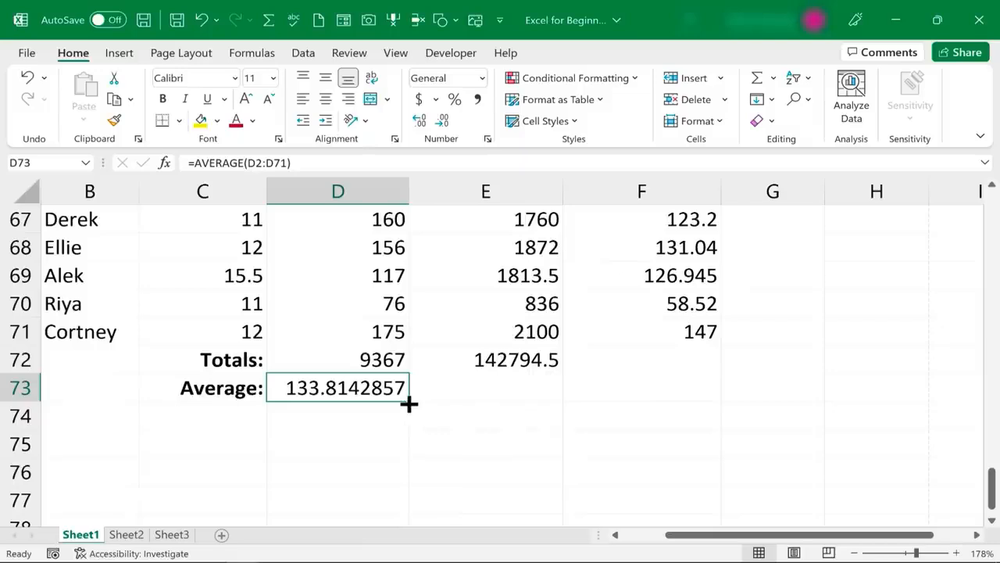
pyautogui.moveTo(410, 404); pyautogui.dragTo(552, 411)
pyautogui.scroll(-1, 956, 518)
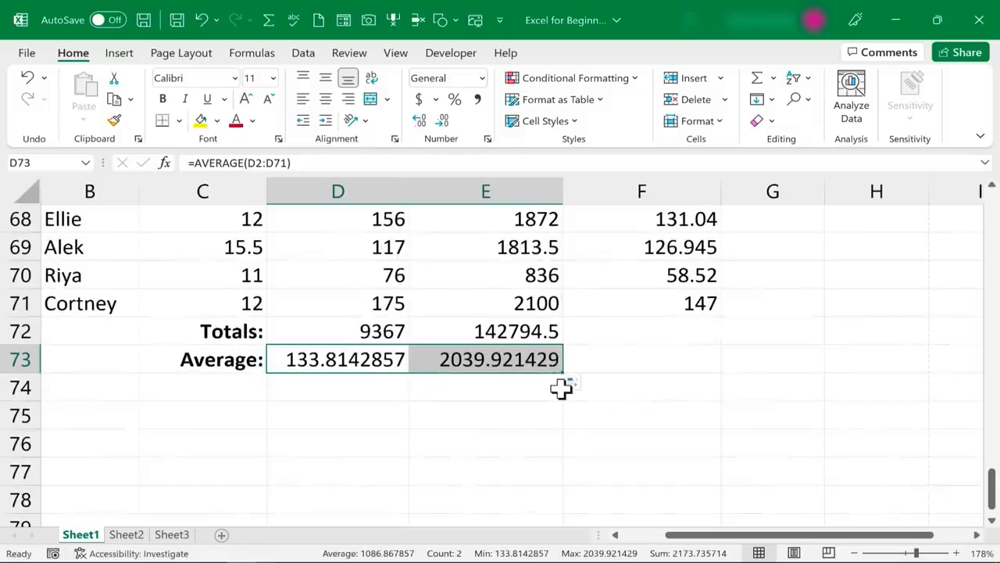
# Total the Taxes to Be Paid column in F72 by entering =sum(taxesowed) with the named range
pyautogui.moveTo(991, 504); pyautogui.dragTo(965, 205)
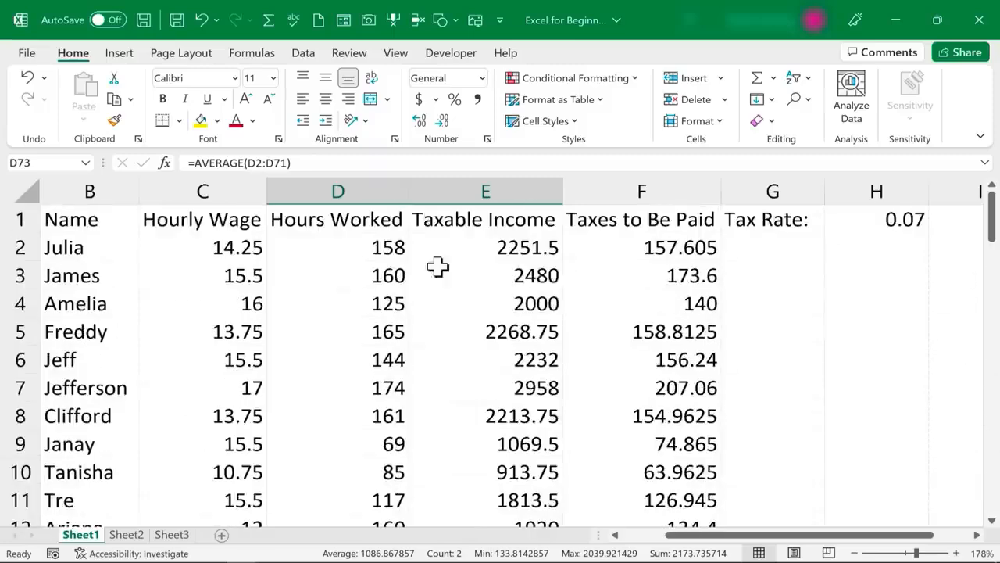
pyautogui.click(657, 239)
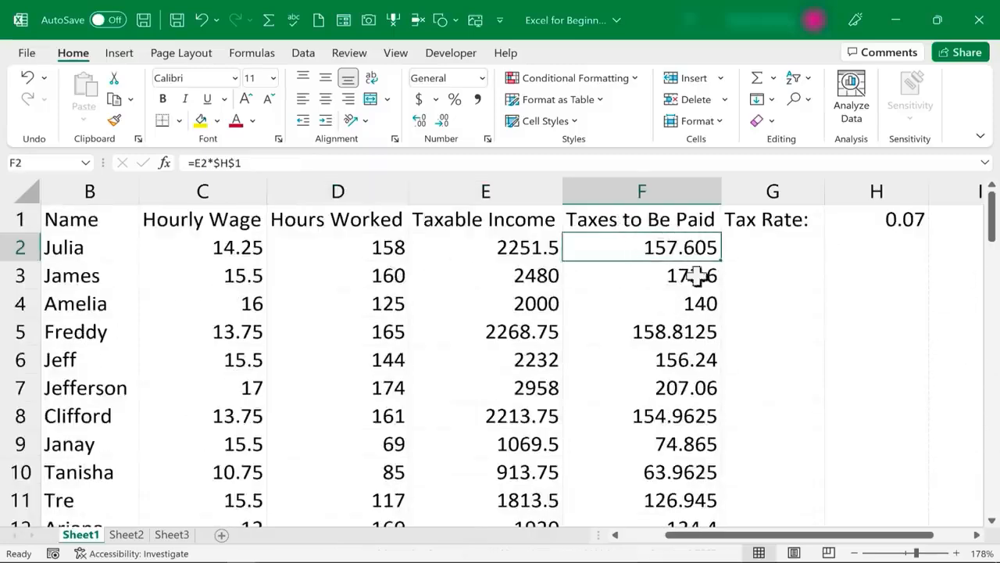
pyautogui.moveTo(990, 201); pyautogui.dragTo(964, 526)
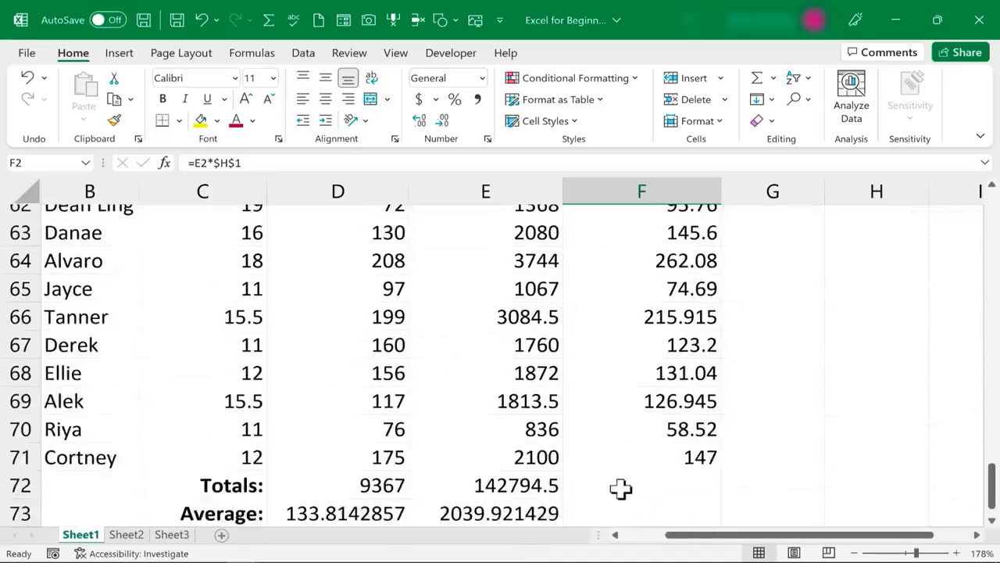
pyautogui.click(619, 483)
pyautogui.scroll(-2, 619, 482)
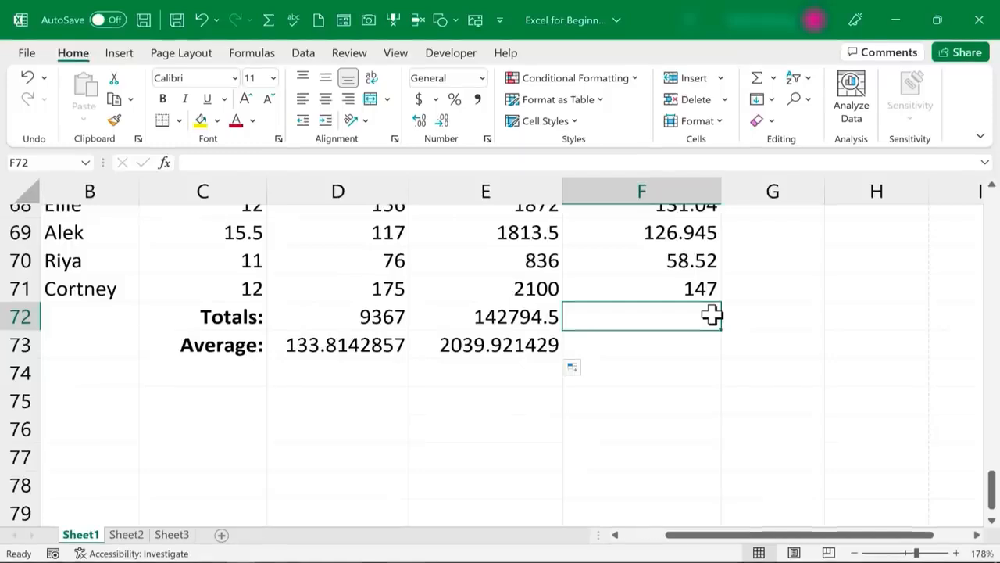
pyautogui.write('=sum')
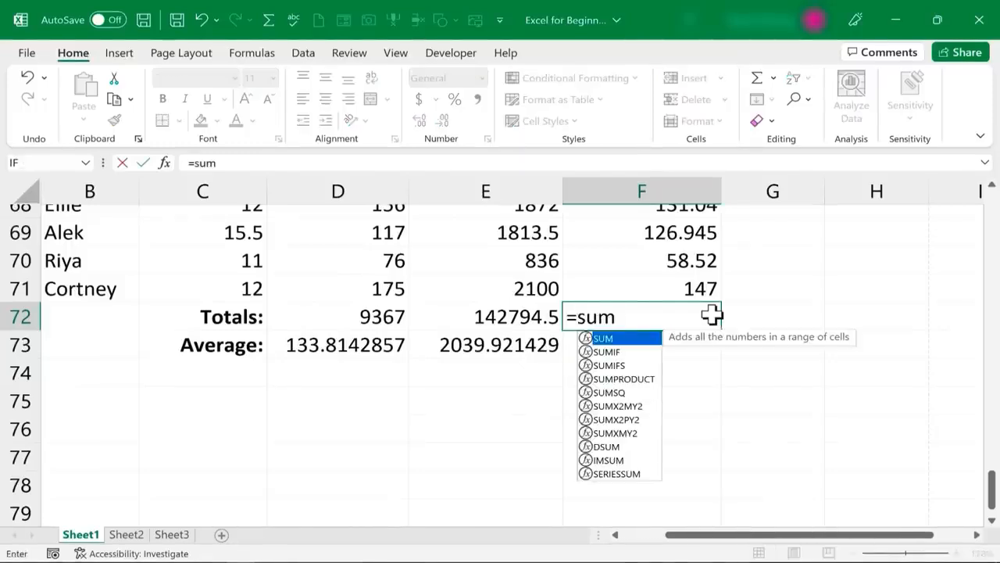
pyautogui.write('(')
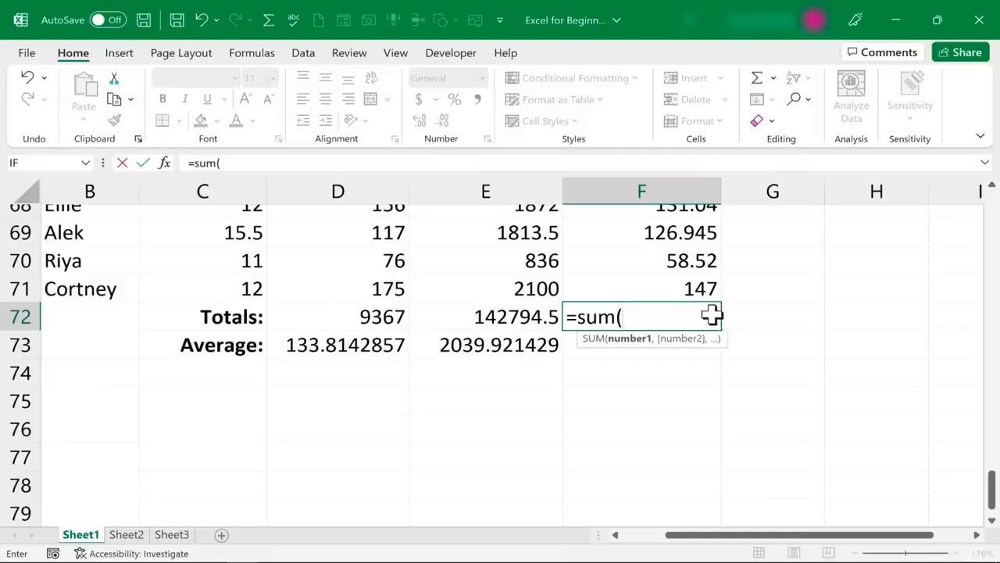
pyautogui.write('taxesowed')
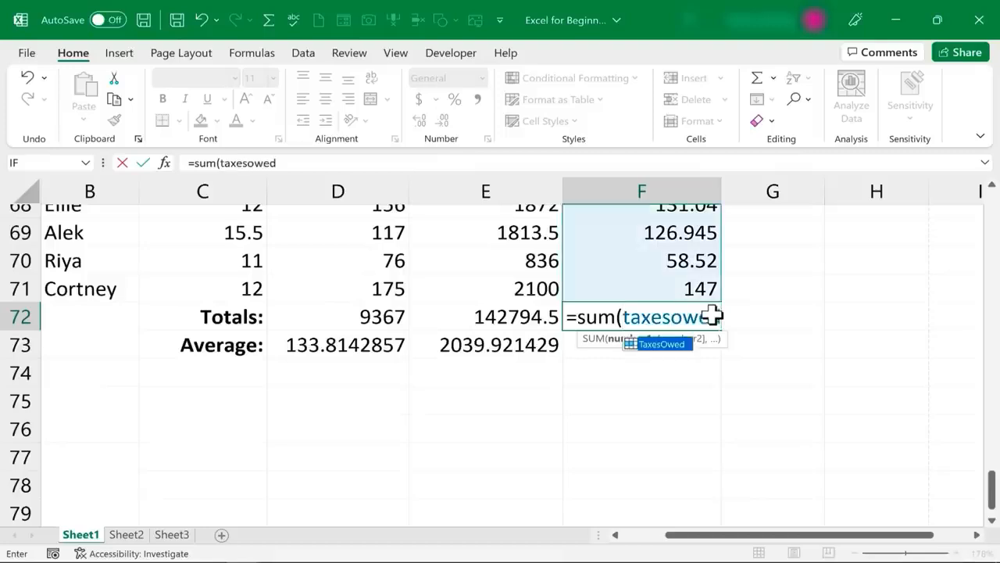
pyautogui.write(')')
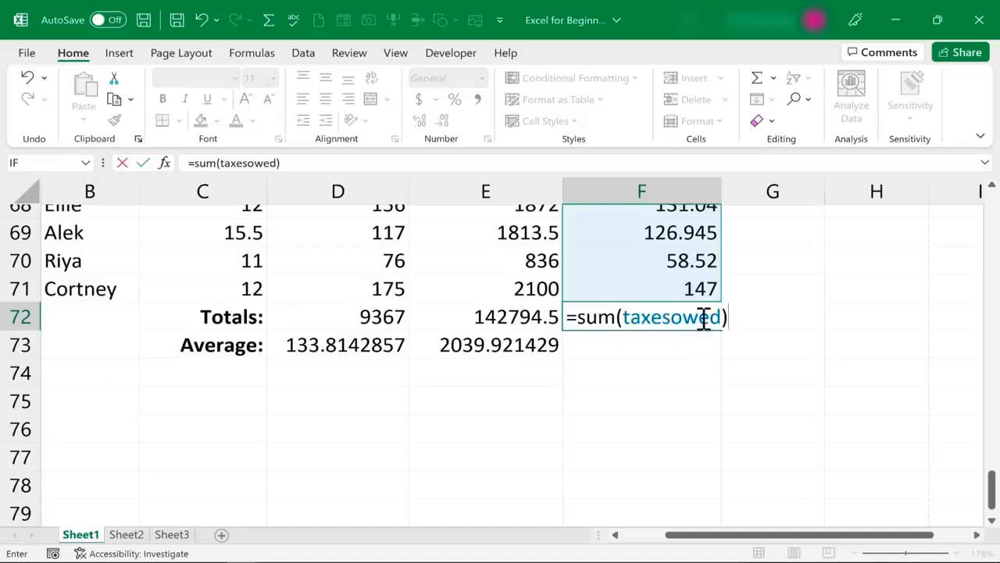
pyautogui.moveTo(992, 478)
pyautogui.mouseDown()
pyautogui.moveTo(947, 196)
pyautogui.moveTo(964, 385)
pyautogui.moveTo(985, 476)
pyautogui.mouseUp()
pyautogui.press('Return')
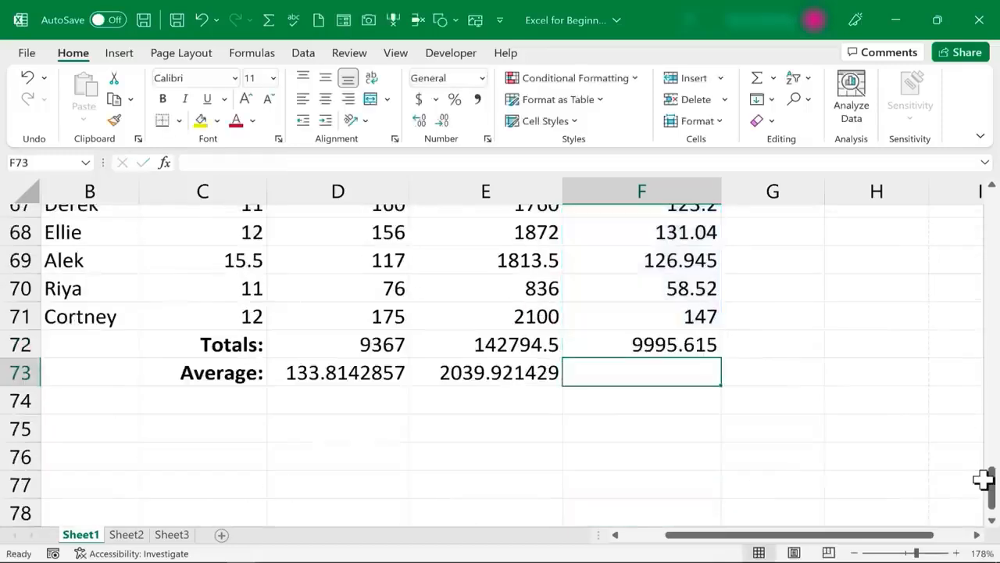
# Average the Taxes to Be Paid column in F73 by entering =average(taxesowed) with the named range
pyautogui.write('=av')
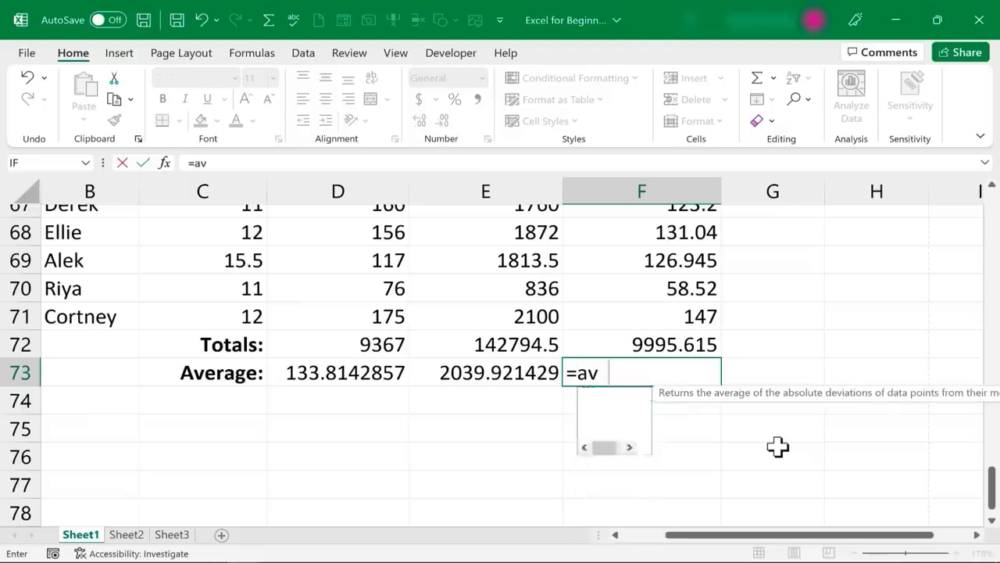
pyautogui.write('erage(')
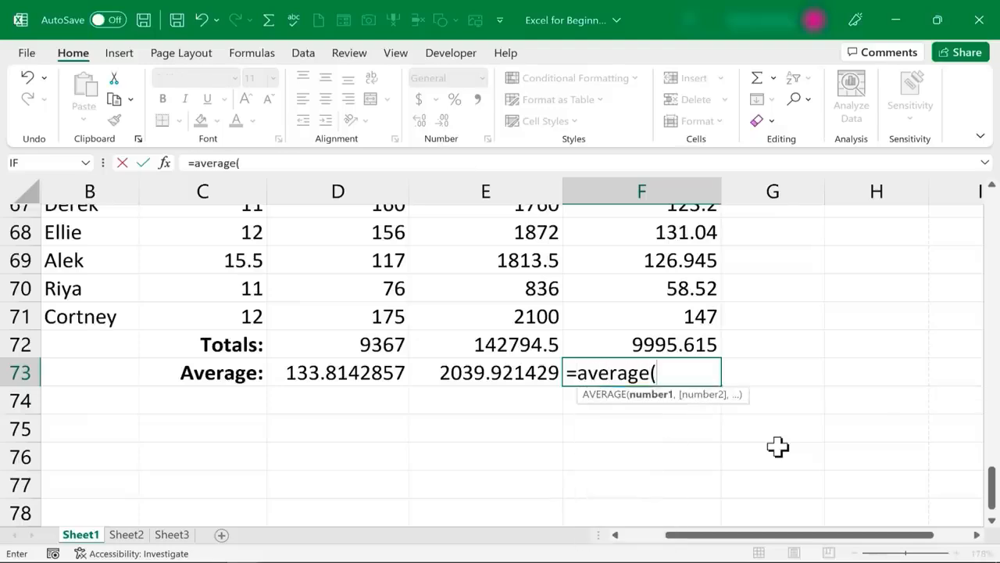
pyautogui.write('taxesowed')
pyautogui.press('Return')
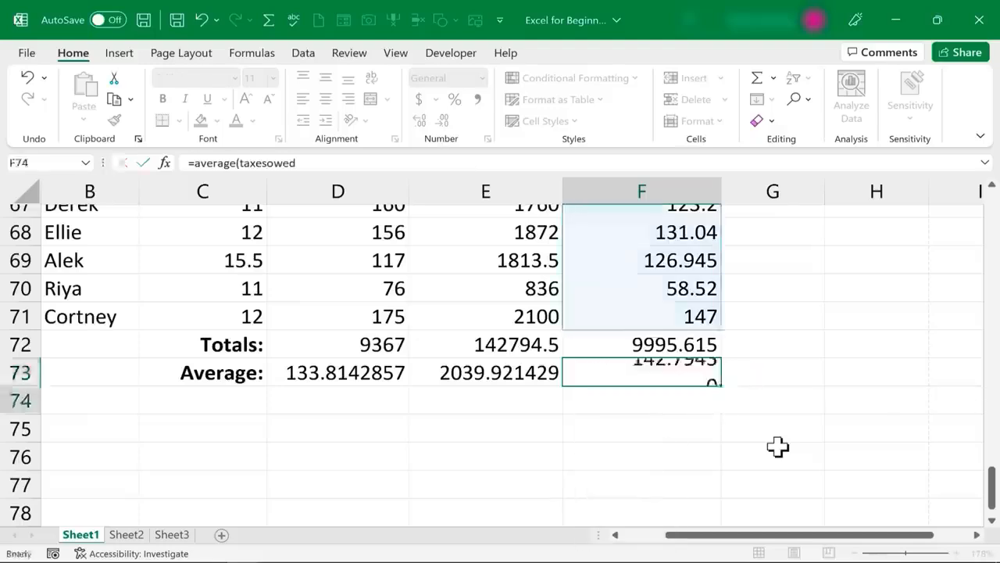
pyautogui.click(778, 446)
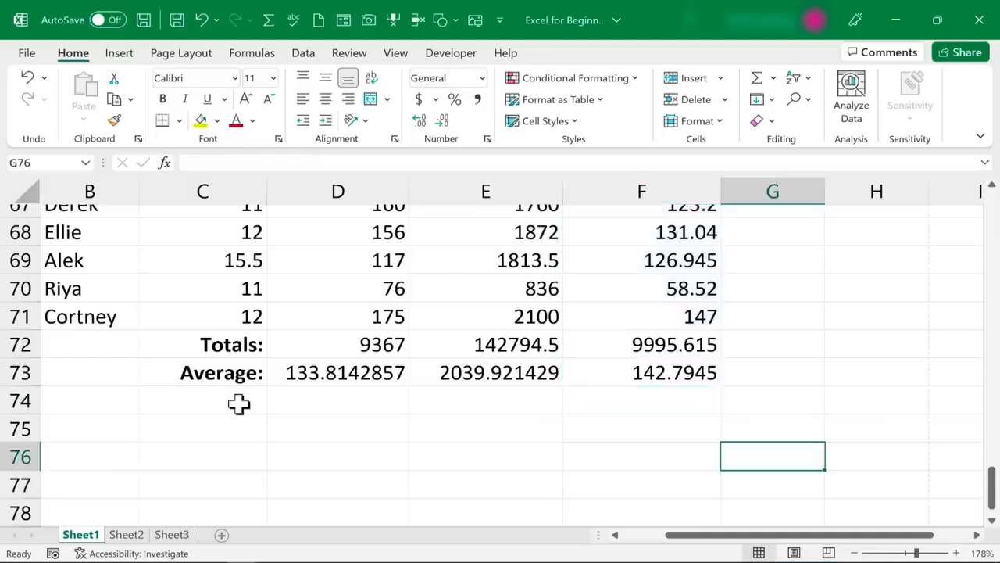
# Copy the Average: label from C73 into C74, C75 and C76
pyautogui.click(208, 374)
pyautogui.hotkey('ctrl', 'c')
pyautogui.click(206, 404)
pyautogui.hotkey('ctrl', 'v')
pyautogui.click(215, 428)
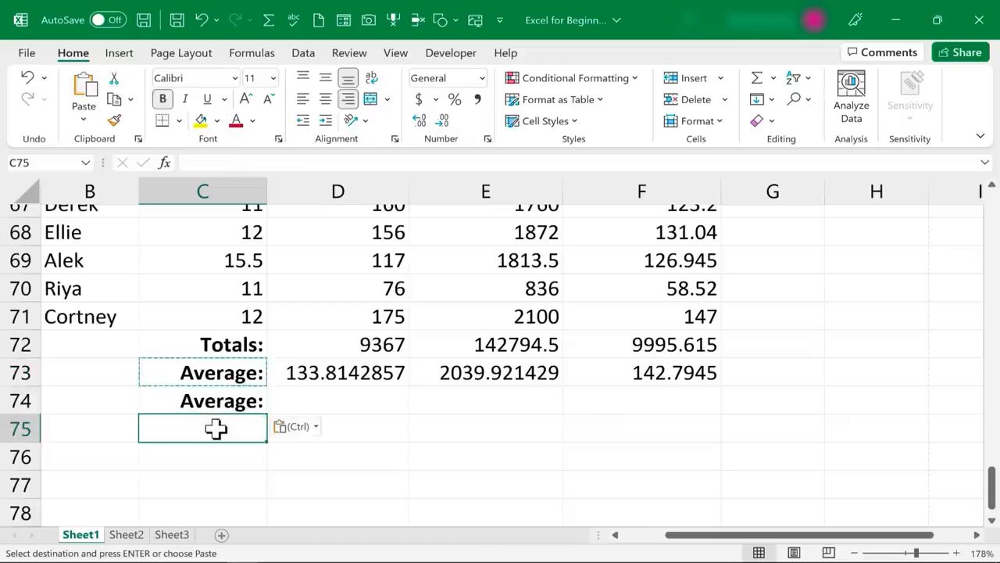
pyautogui.hotkey('ctrl', 'v')
pyautogui.click(209, 462)
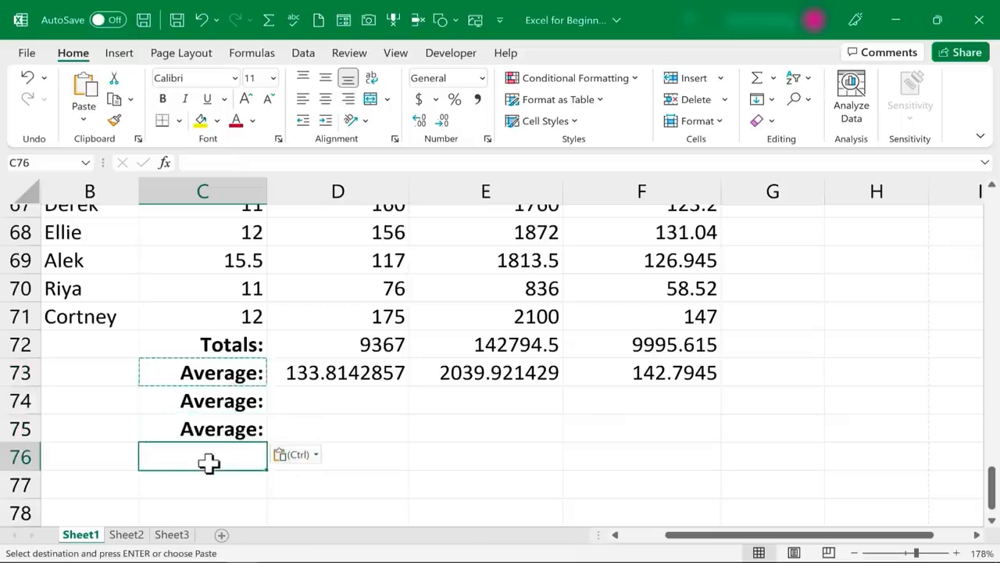
pyautogui.hotkey('ctrl', 'v')
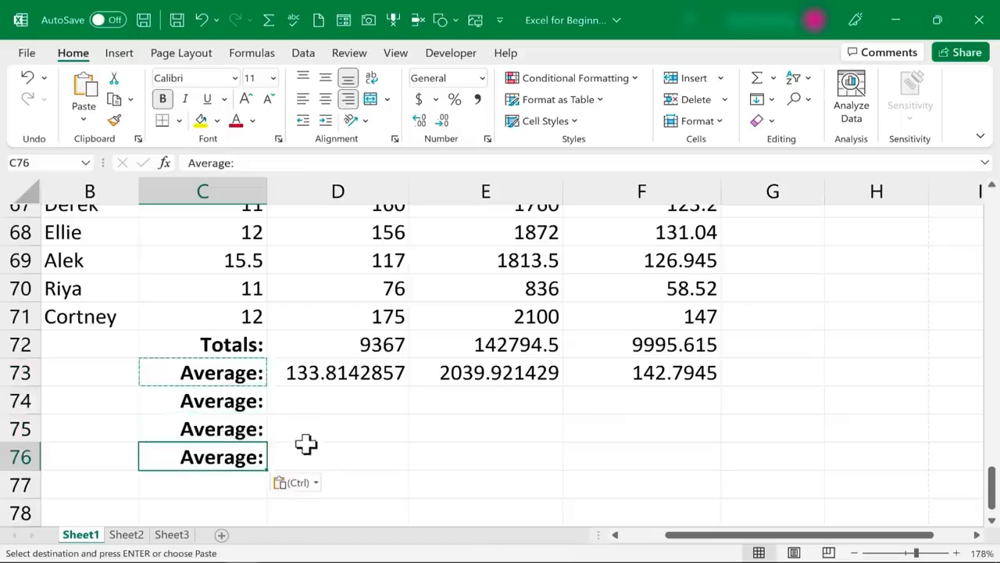
pyautogui.press('Escape')
# Change the labels in C74, C75 and C76 to Highest:, Lowest: and Number of Employees:
pyautogui.click(229, 401)
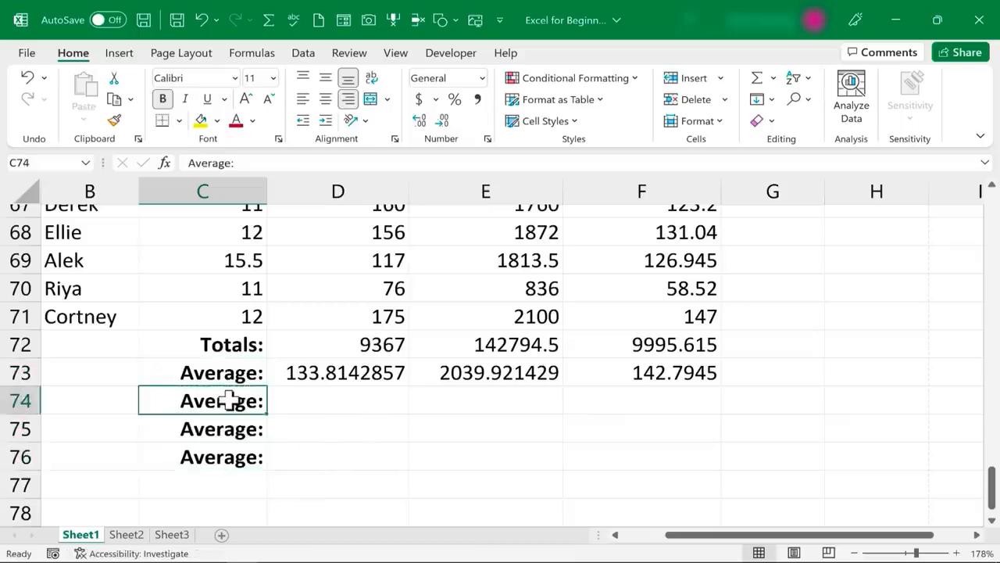
pyautogui.write('Highest:')
pyautogui.press('Return')
pyautogui.write('Lowest:')
pyautogui.press('Return')
pyautogui.write('Number of Employees:')
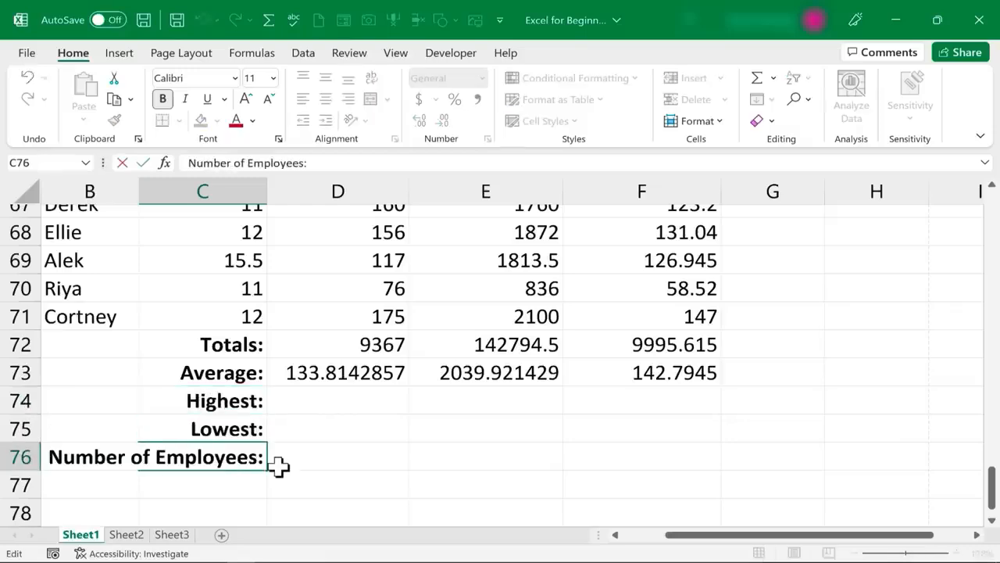
pyautogui.click(279, 466)
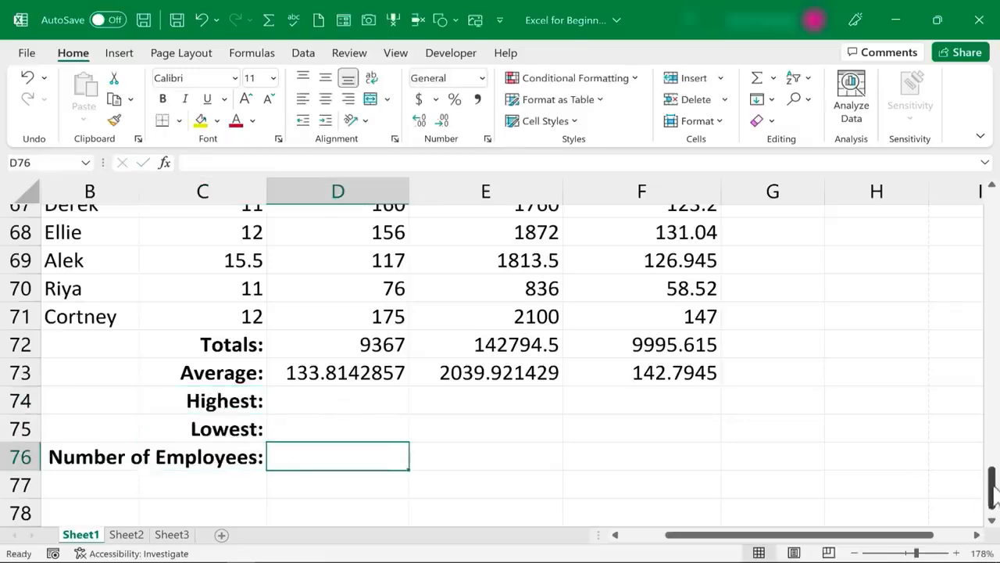
# Find the highest value in the Hours Worked column by entering =max(d2:d71) in D74
pyautogui.moveTo(993, 493); pyautogui.dragTo(956, 141)
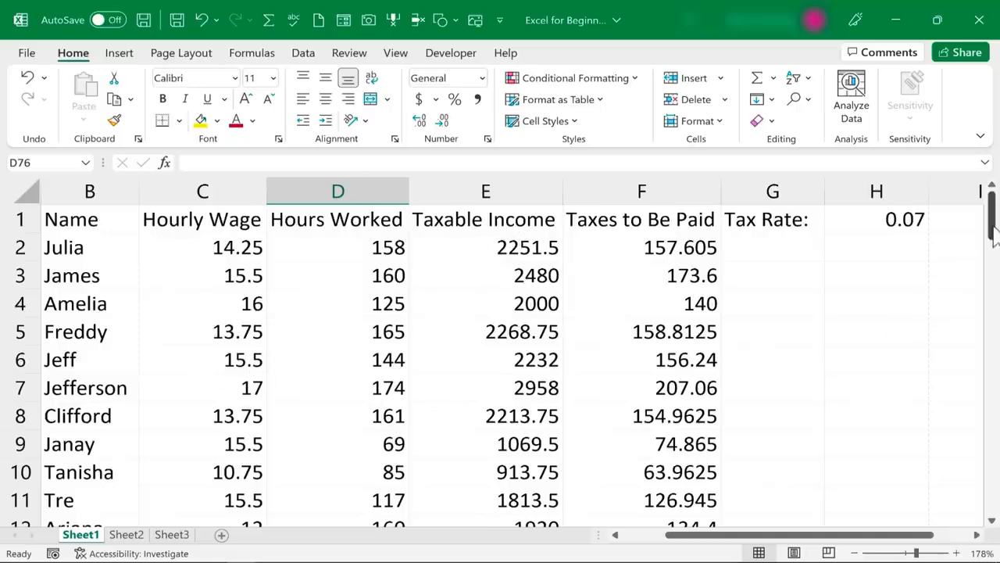
pyautogui.moveTo(992, 235); pyautogui.dragTo(994, 539)
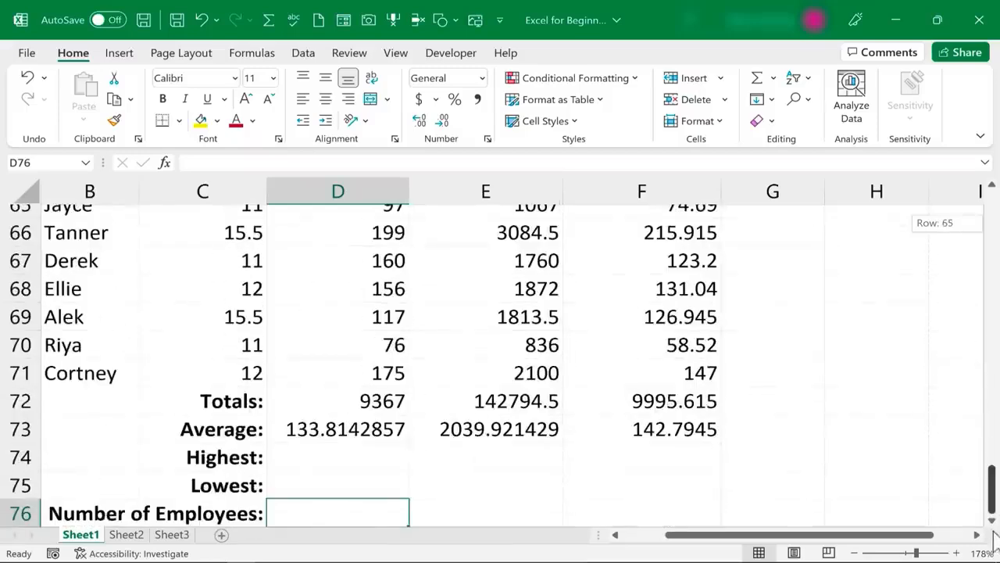
pyautogui.click(357, 449)
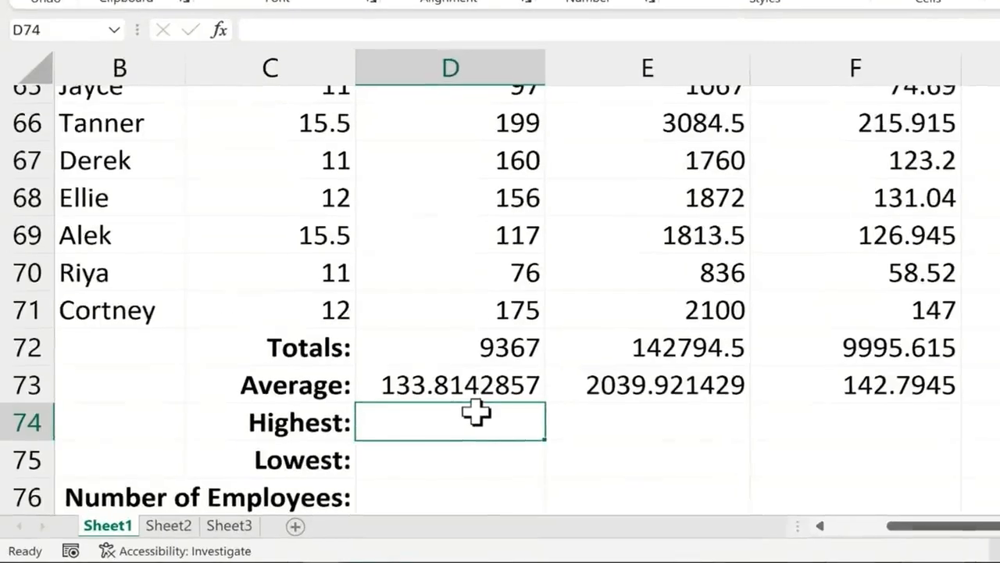
pyautogui.write('=max(')
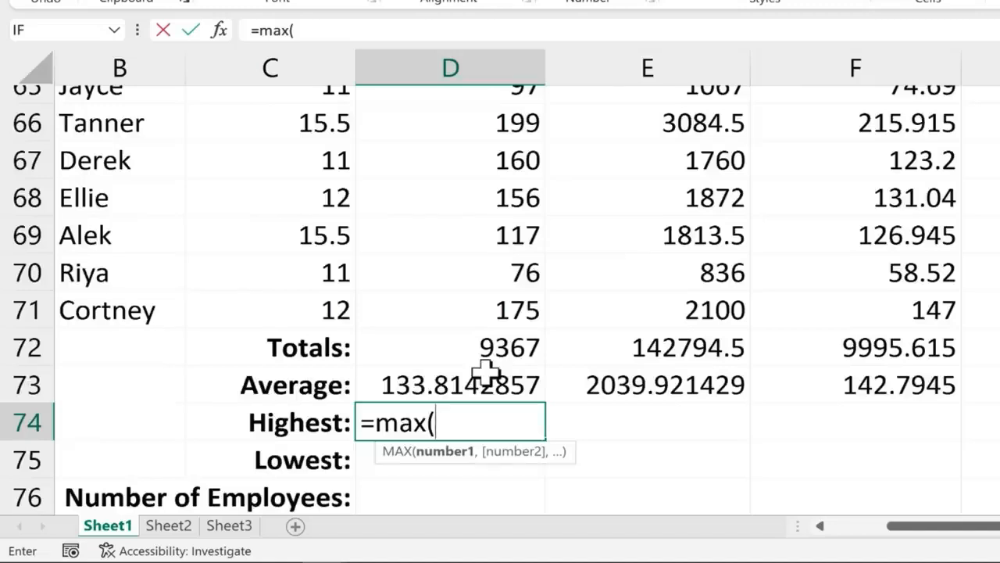
pyautogui.write('d2:')
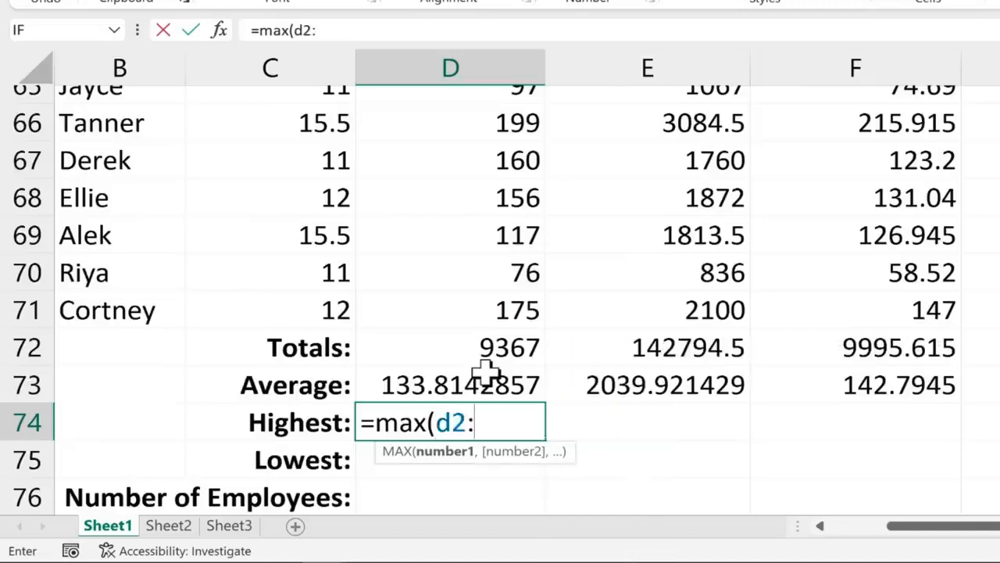
pyautogui.write('d71')
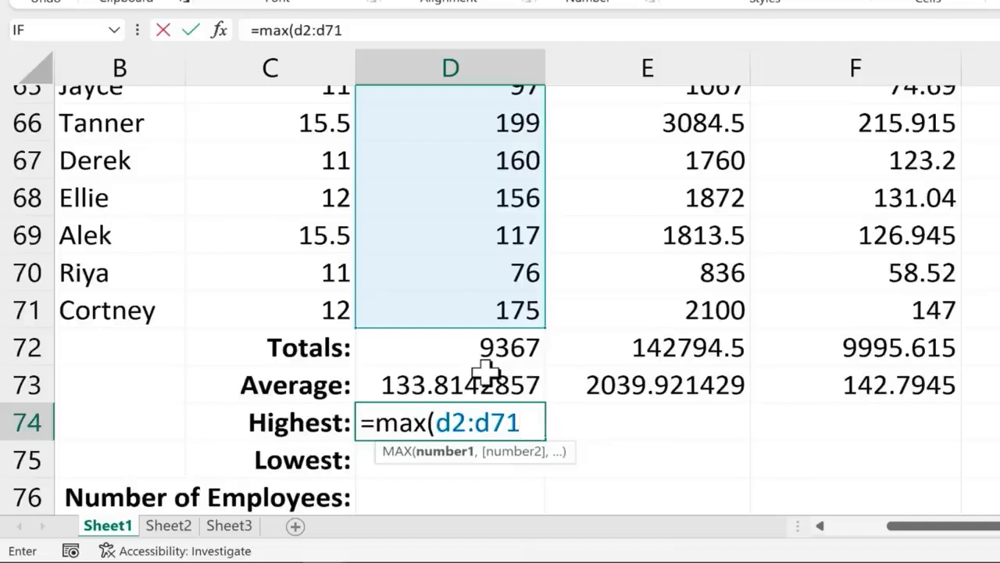
pyautogui.write(')')
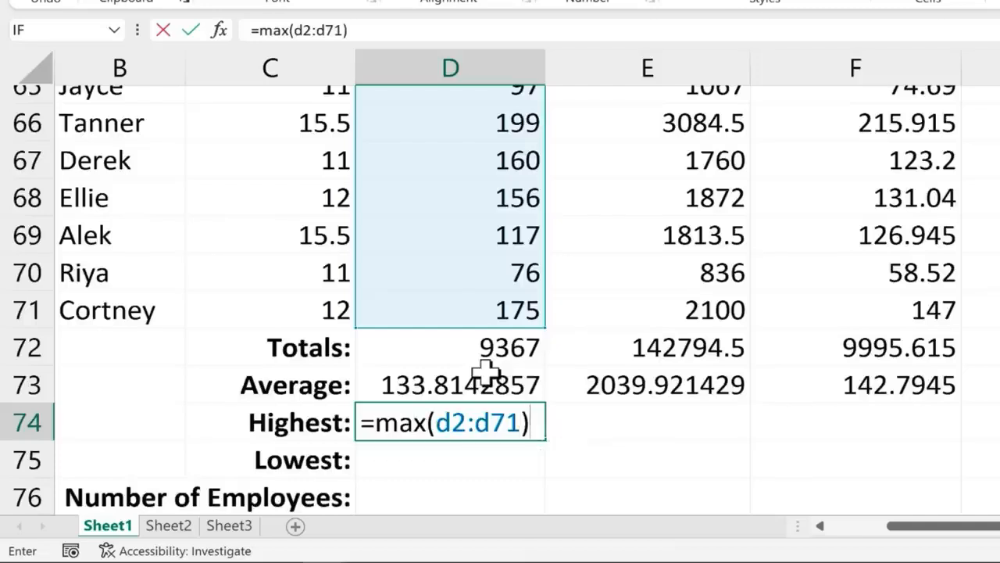
pyautogui.press('Return')
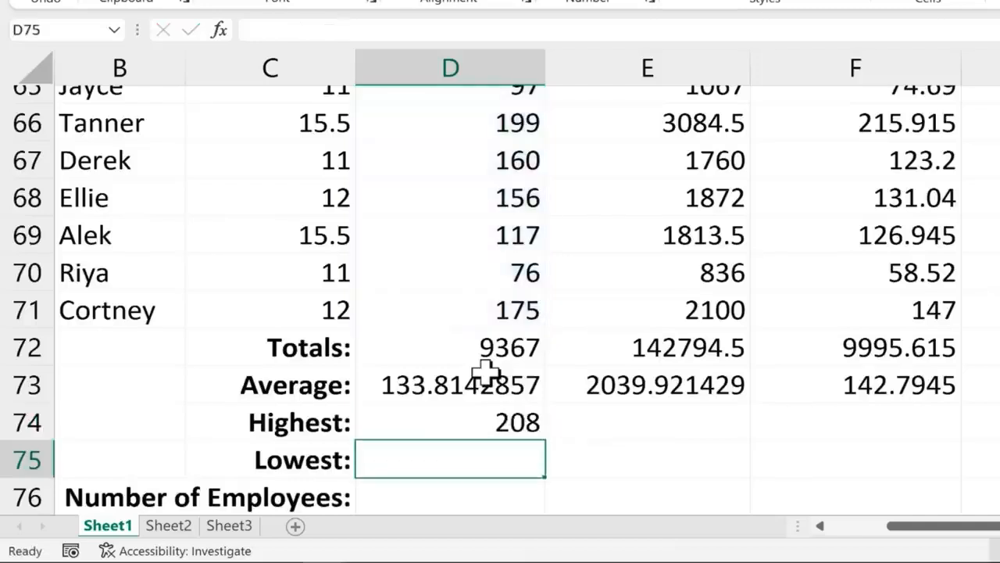
# Extend the MAX formula from D74 across to F74 and check the formulas in E74 and F74
pyautogui.click(538, 436)
pyautogui.moveTo(547, 440); pyautogui.dragTo(911, 436)
pyautogui.click(867, 432)
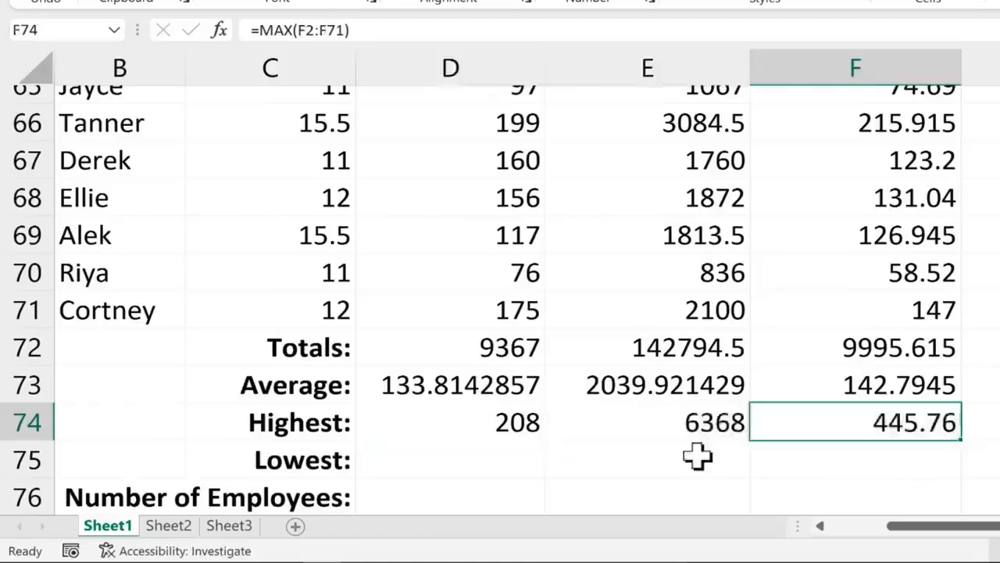
pyautogui.scroll(2, 698, 455)
pyautogui.scroll(-2, 698, 456)
pyautogui.click(688, 424)
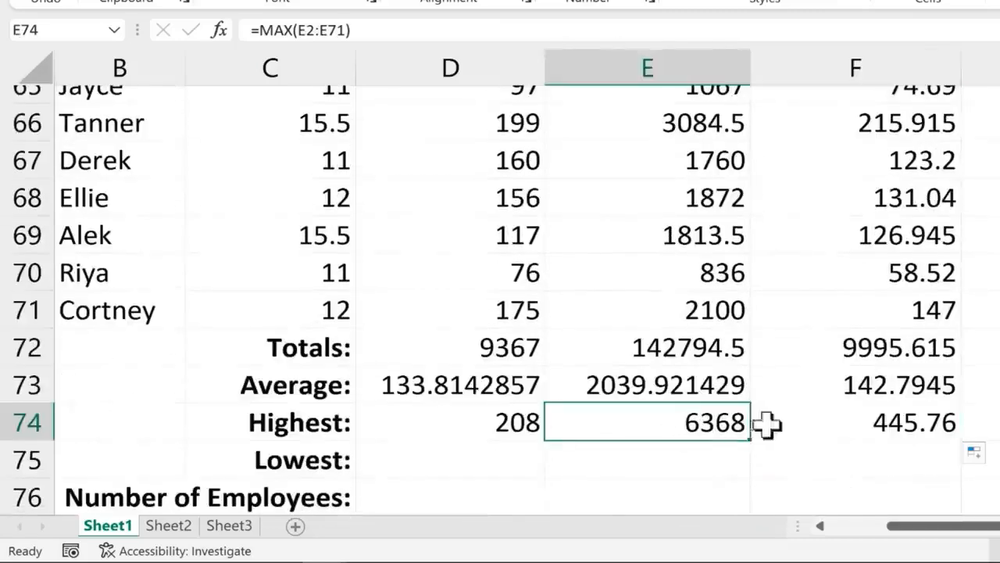
pyautogui.click(930, 426)
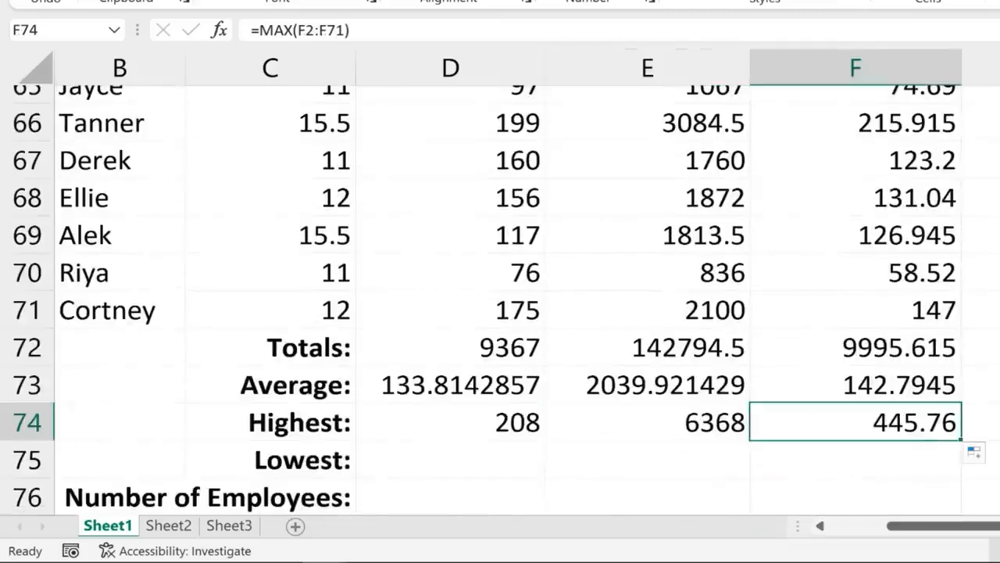
# Enter =min(d2:d71) in D75 for the lowest value and extend the formula across to F75
pyautogui.scroll(-1, 661, 436)
pyautogui.click(496, 352)
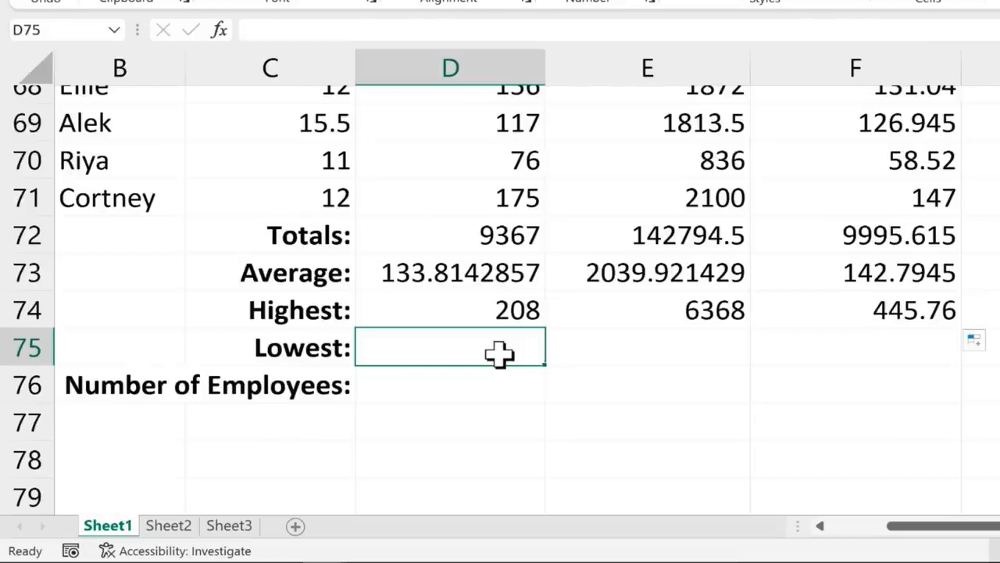
pyautogui.write('=')
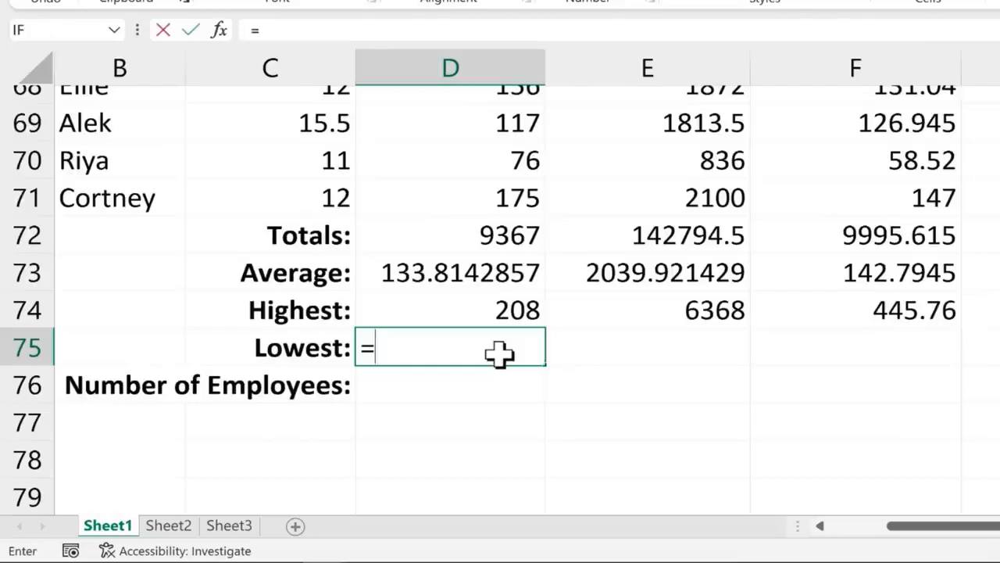
pyautogui.write('min')
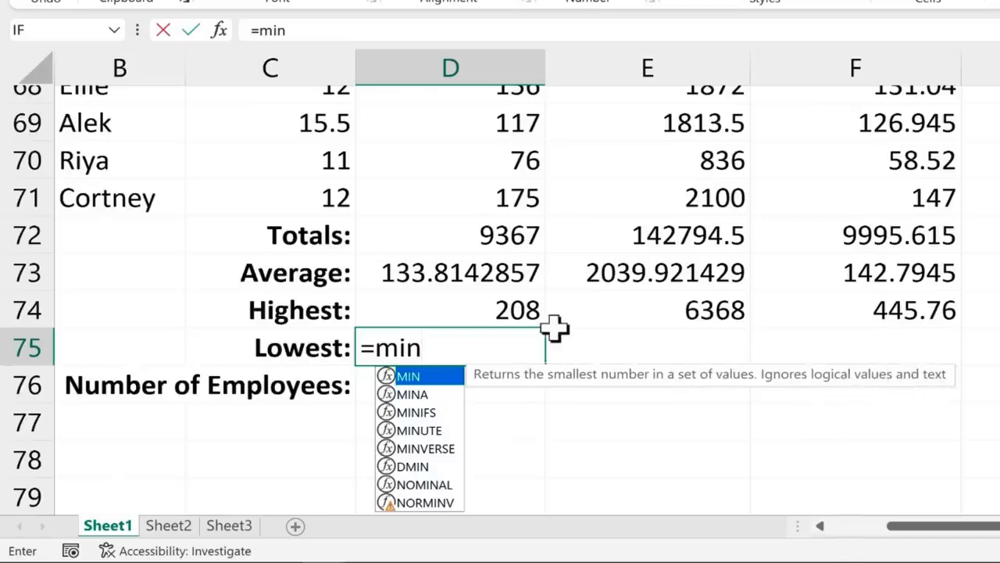
pyautogui.write('(')
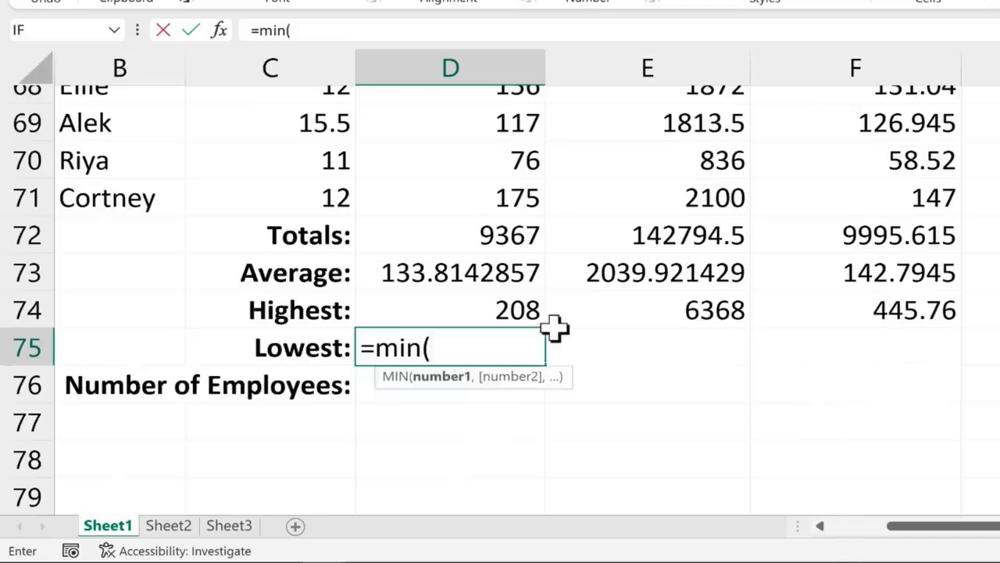
pyautogui.write('d2:d')
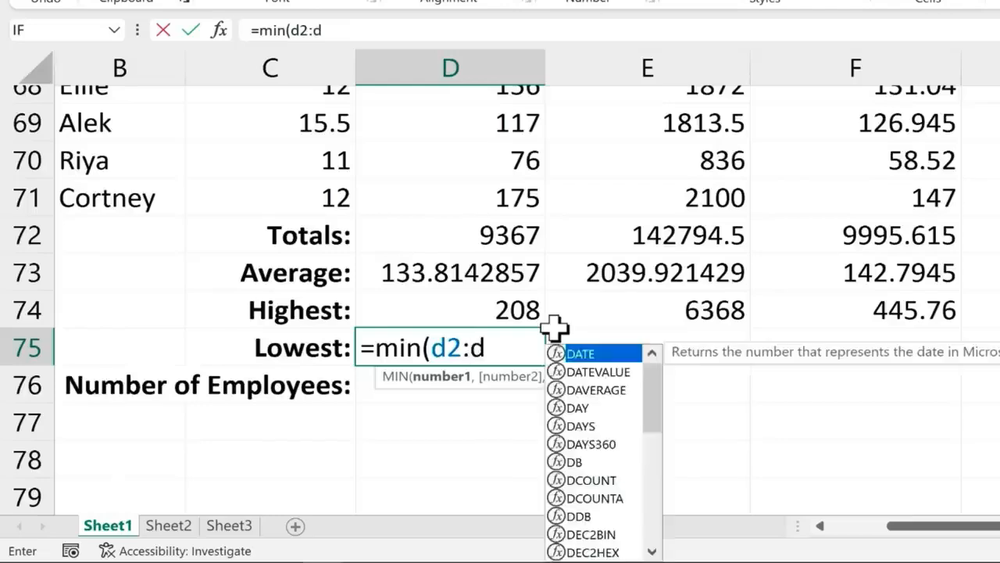
pyautogui.write('71')
pyautogui.press('Return')
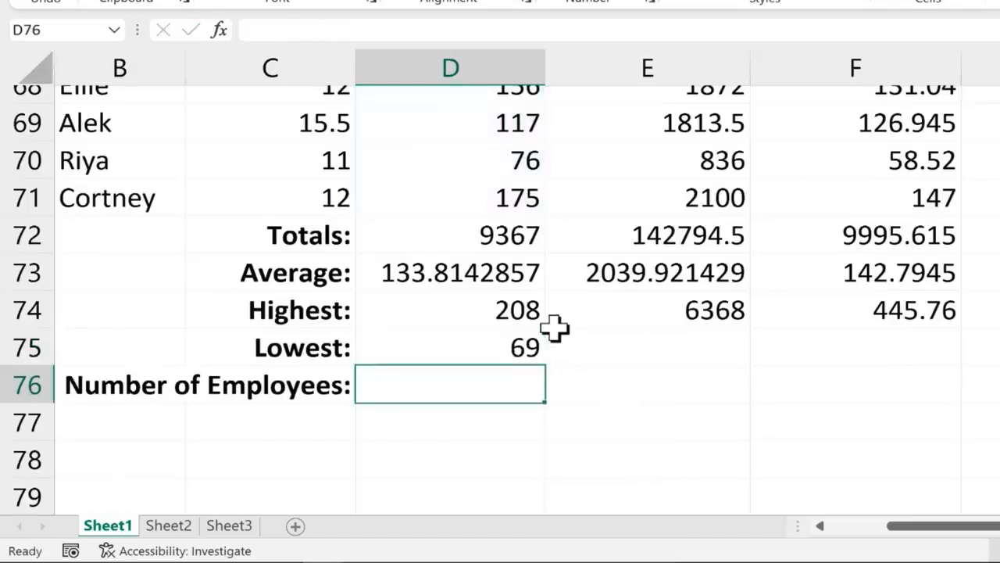
pyautogui.click(542, 350)
pyautogui.moveTo(547, 369); pyautogui.dragTo(960, 381)
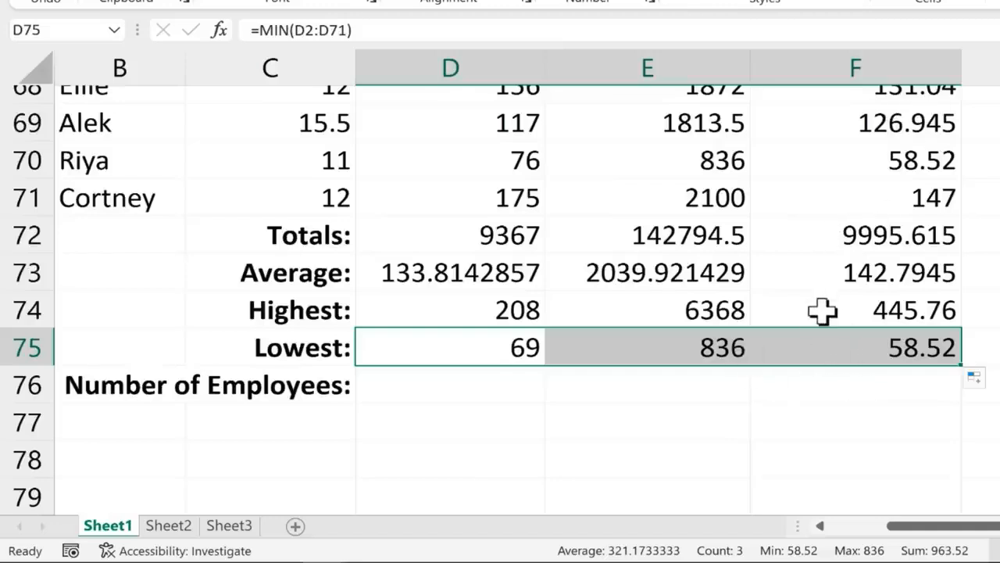
# Count the employees by entering =count(d2:d71) in D76 beside the Number of Employees label
pyautogui.click(461, 386)
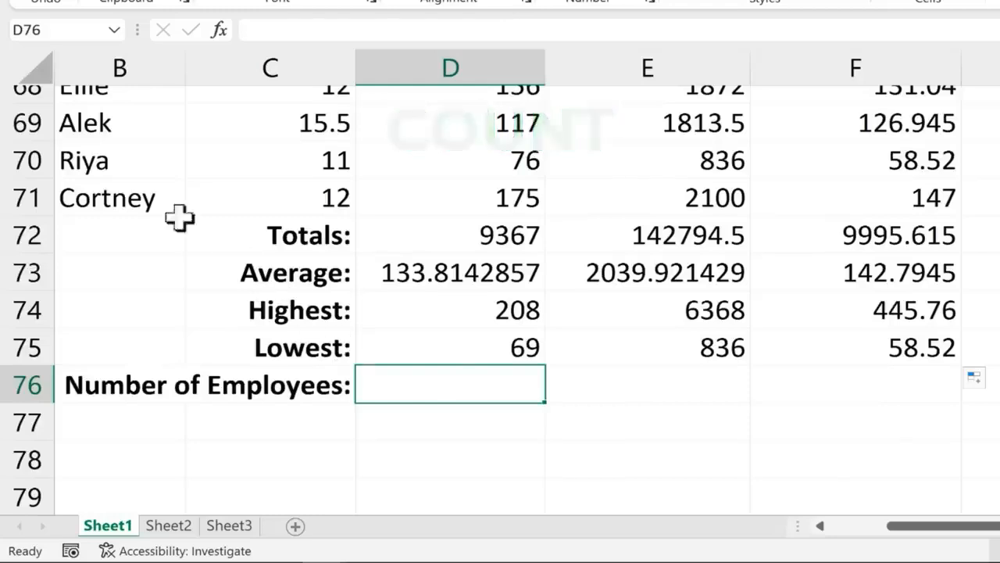
pyautogui.moveTo(951, 525); pyautogui.dragTo(748, 527)
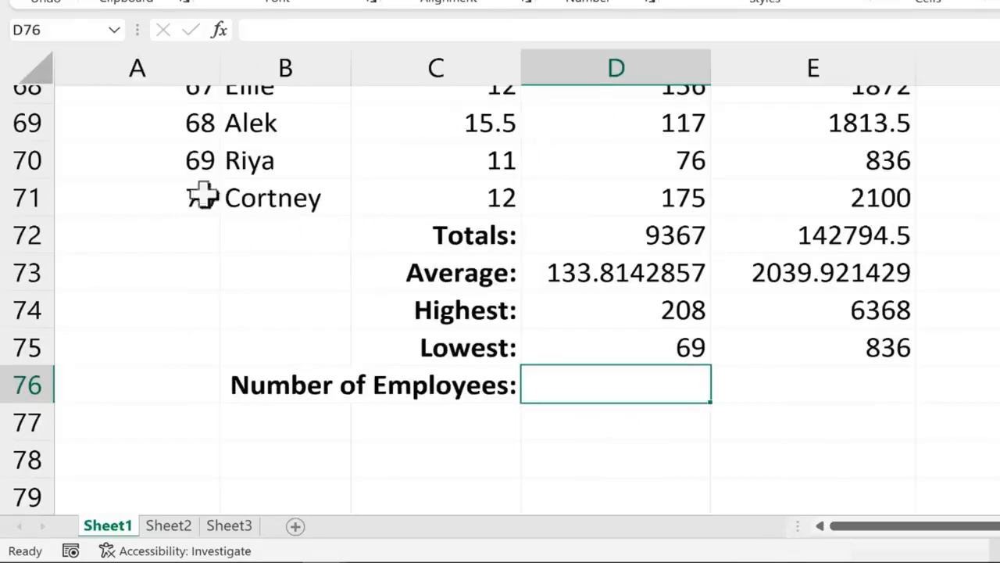
pyautogui.moveTo(934, 526); pyautogui.dragTo(983, 526)
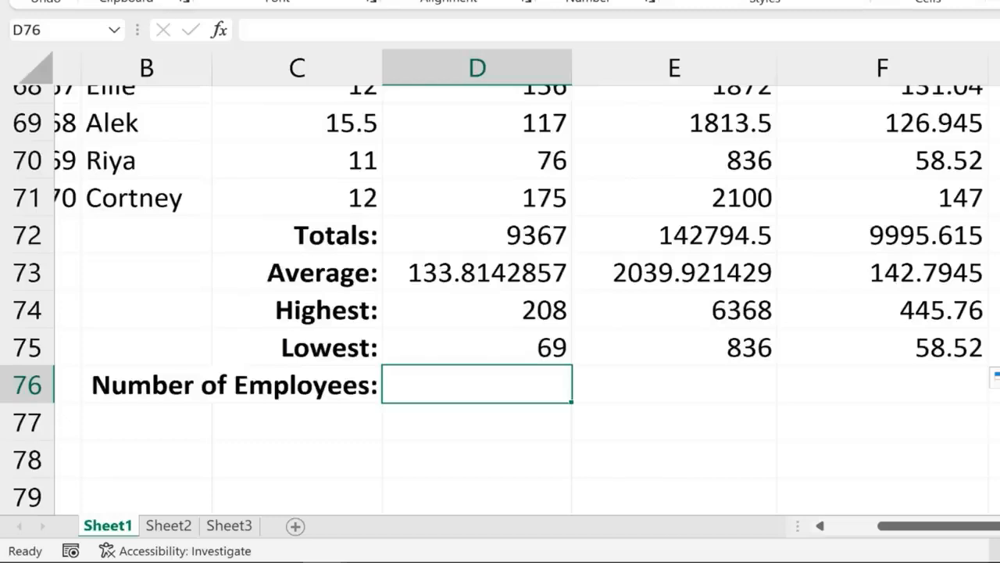
pyautogui.write('=count')
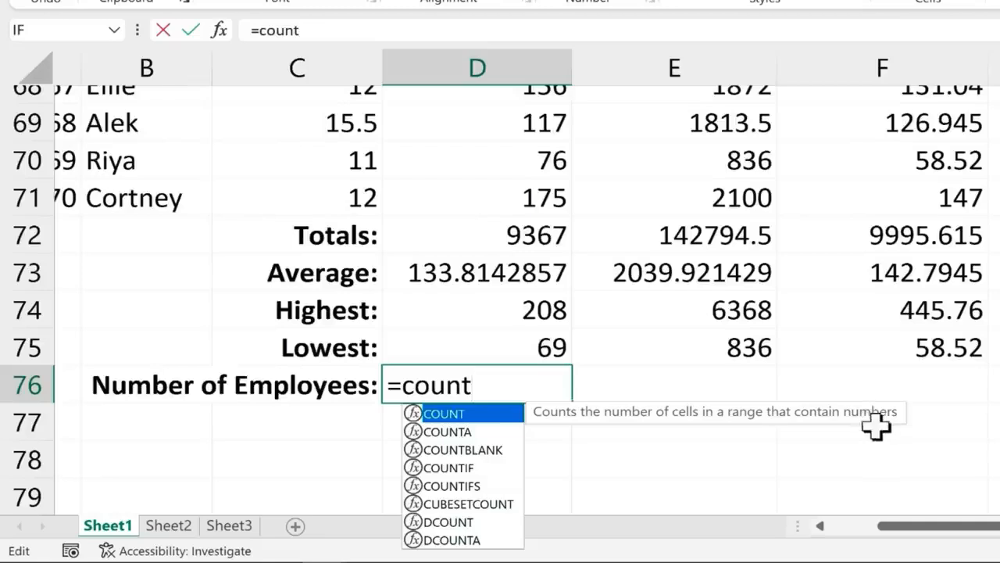
pyautogui.write('(')
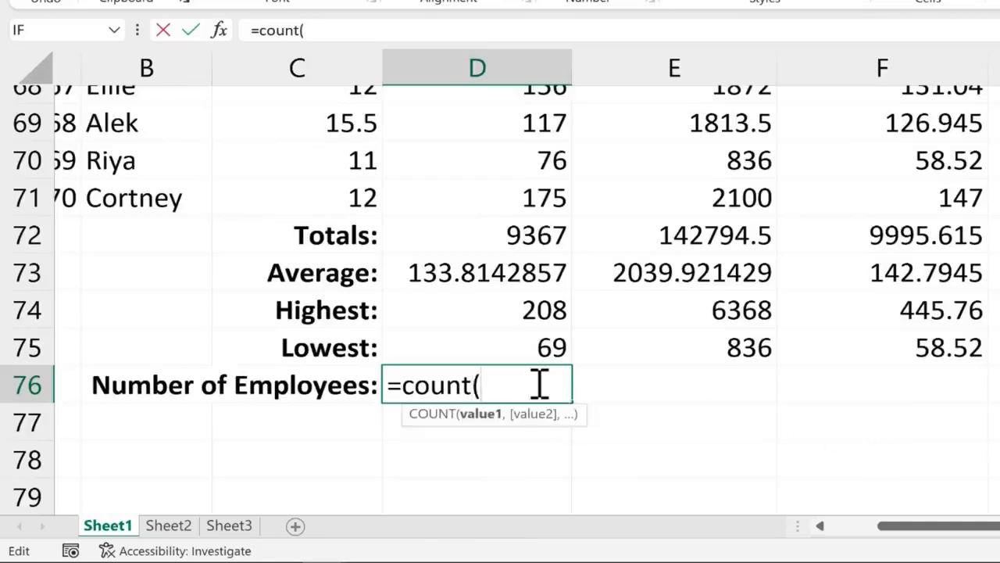
pyautogui.write('d2:')
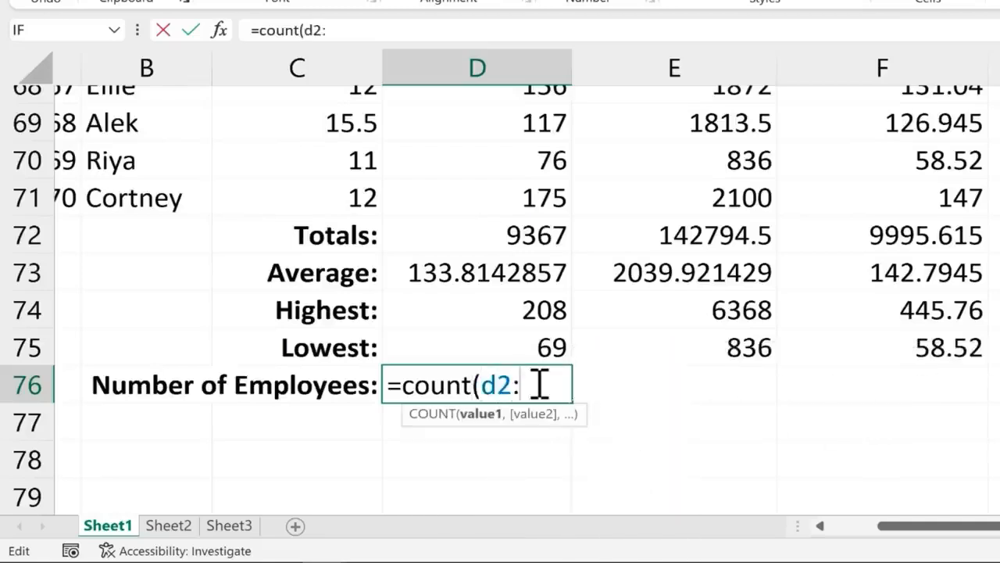
pyautogui.write('d71')
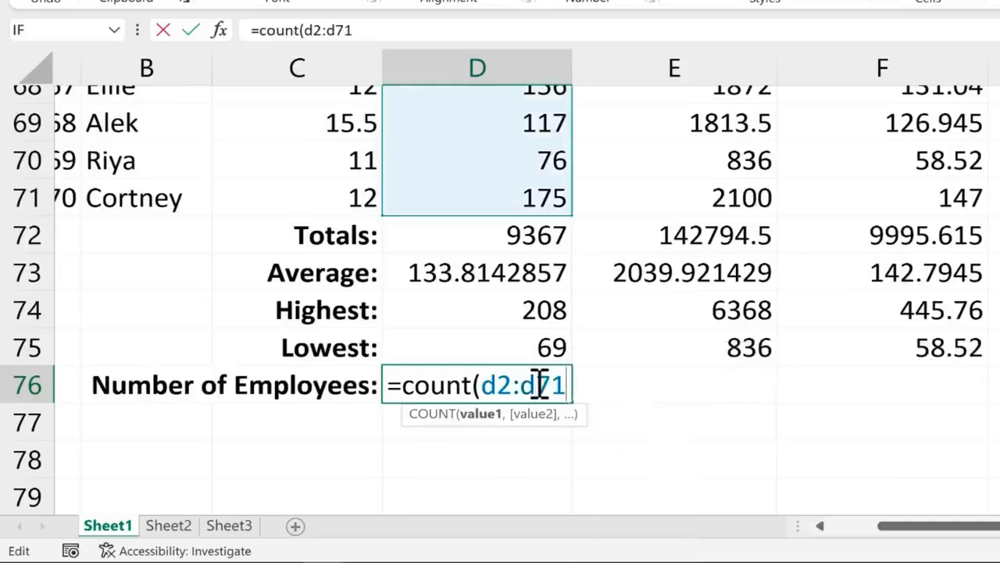
pyautogui.write(')')
pyautogui.press('Return')
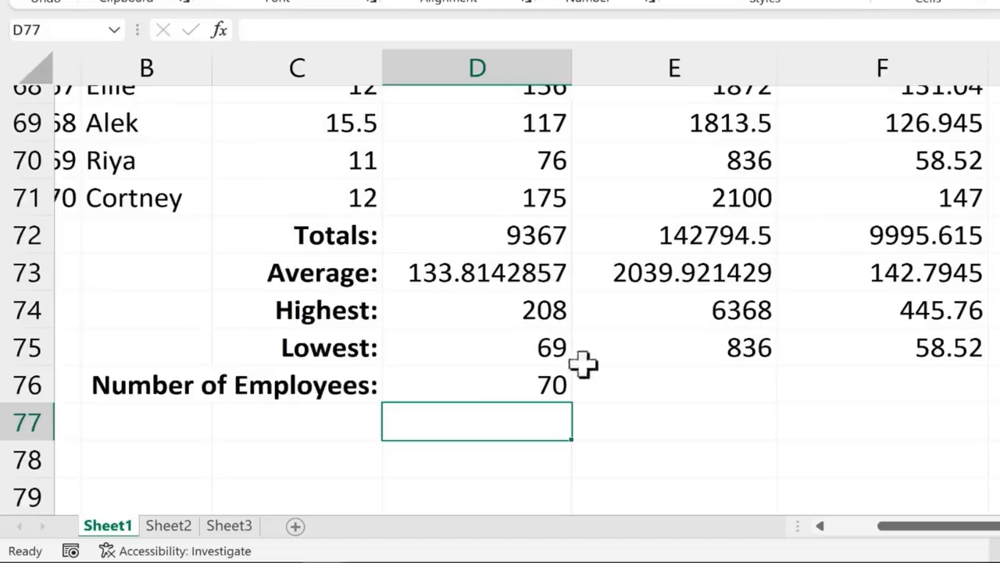
# Extend the COUNT formula from D76 across to F76
pyautogui.click(551, 386)
pyautogui.moveTo(574, 403); pyautogui.dragTo(983, 416)
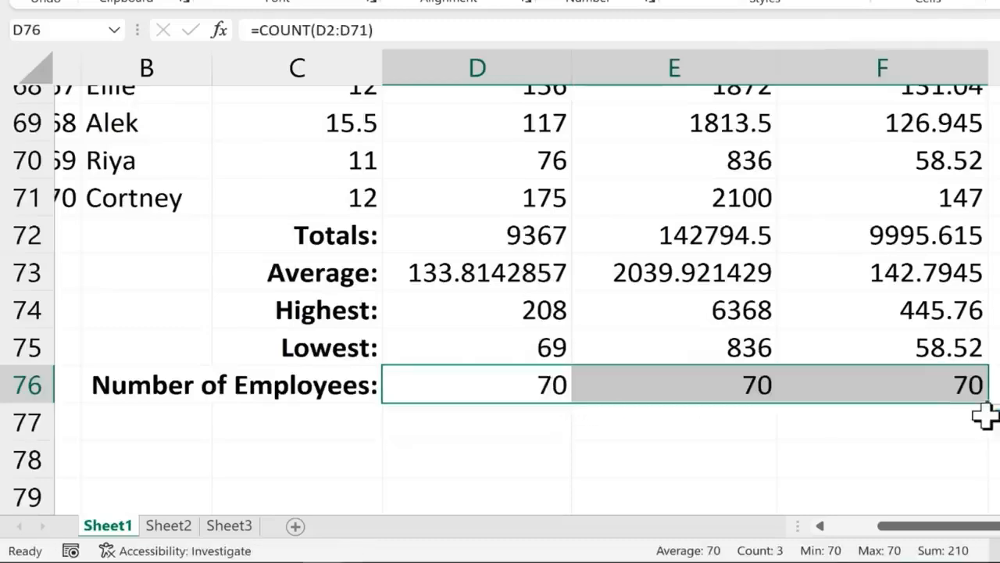
pyautogui.click(959, 403)
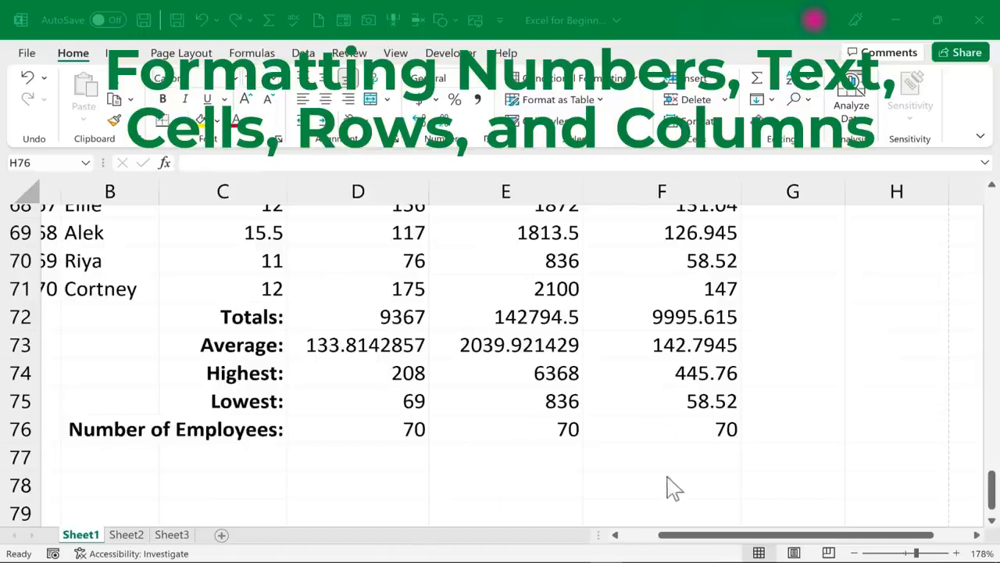
# Return to the start of the sheet and examine the unformatted Hourly Wage, Taxable Income and Hours Worked entries in row 2
pyautogui.scroll(20, 660, 412)
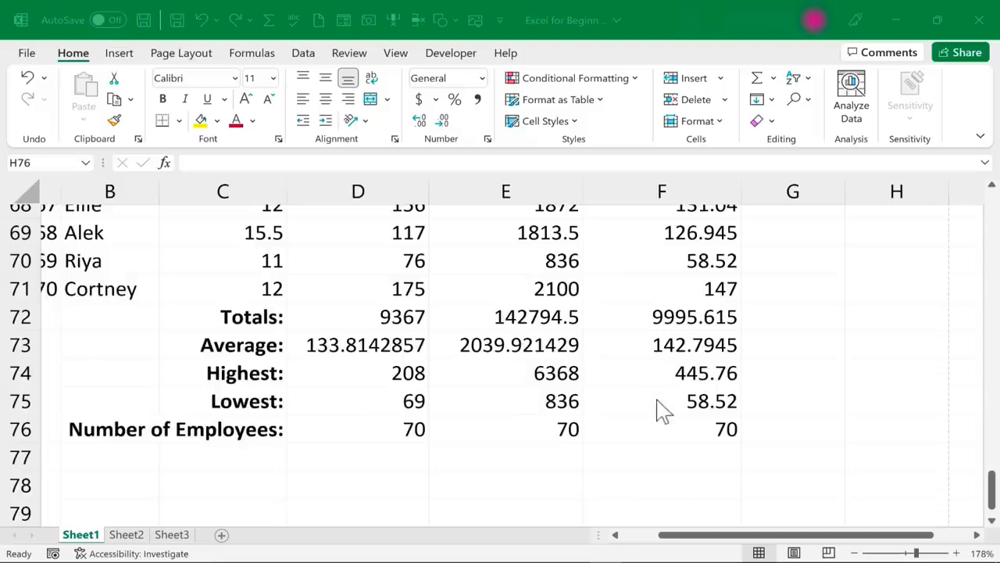
pyautogui.scroll(14, 661, 413)
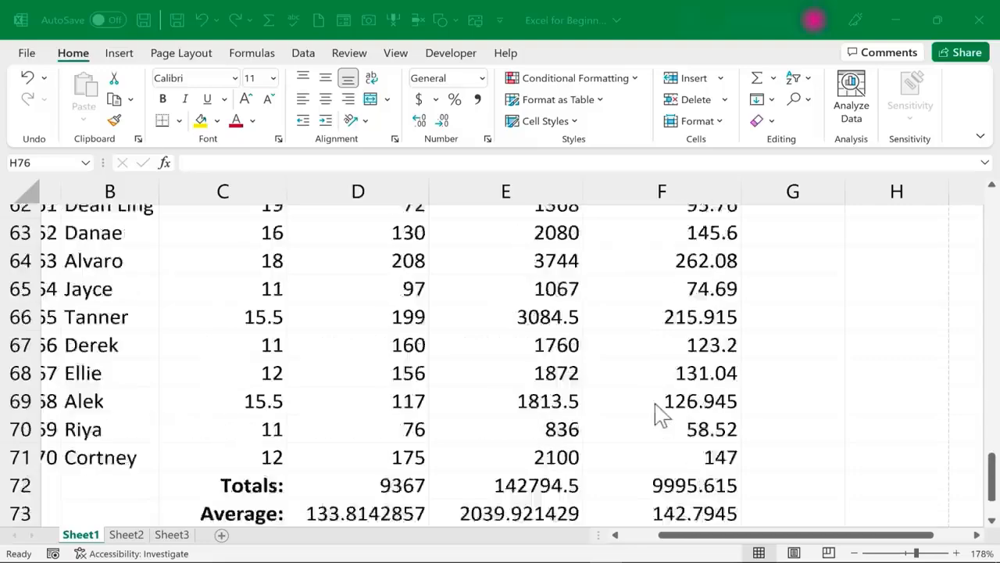
pyautogui.scroll(8, 653, 429)
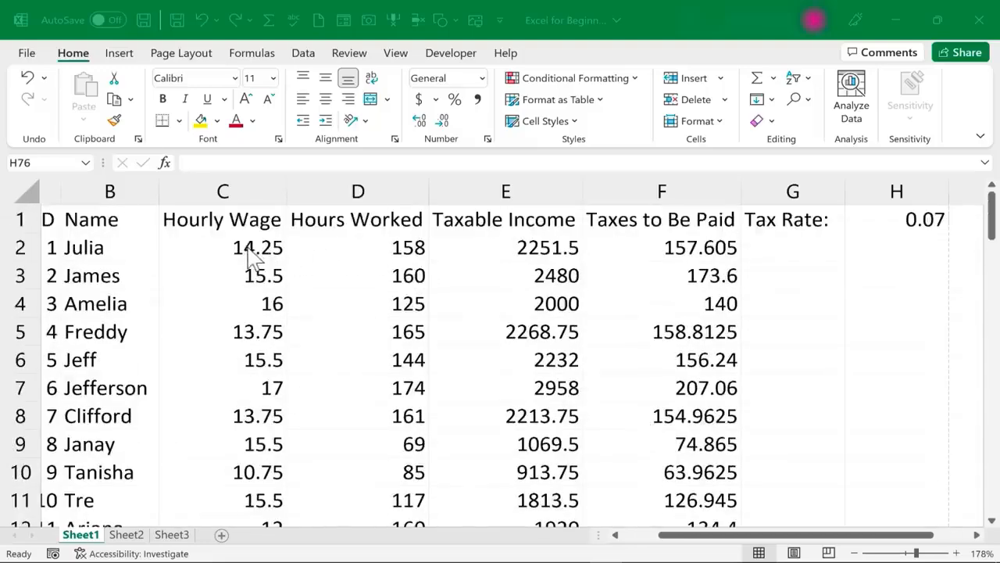
pyautogui.click(247, 249)
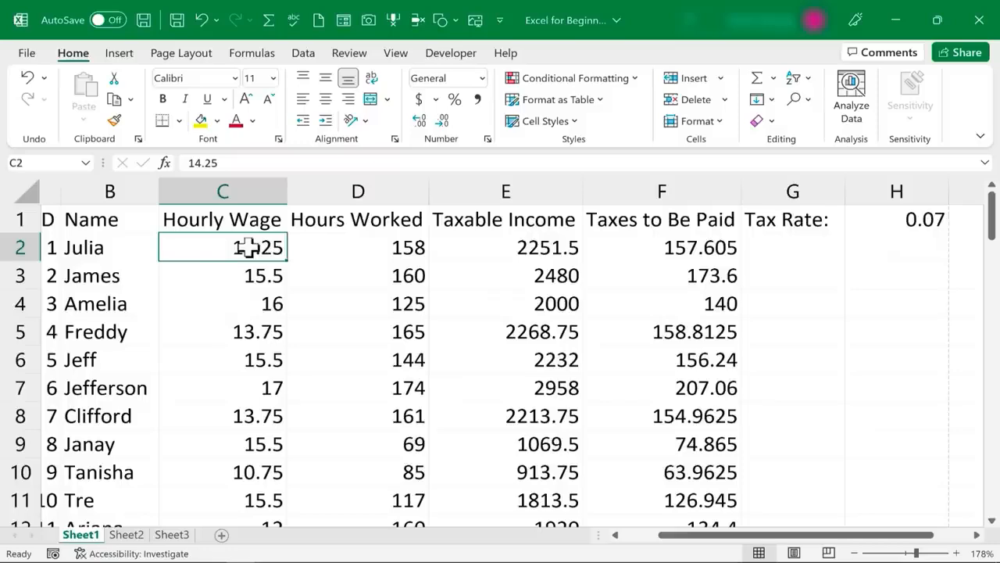
pyautogui.click(524, 242)
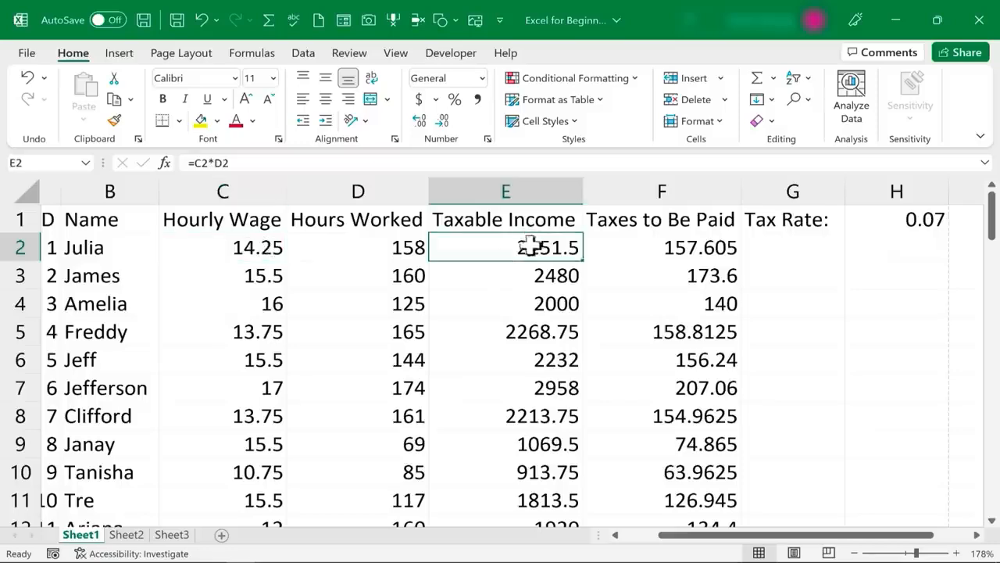
pyautogui.click(377, 247)
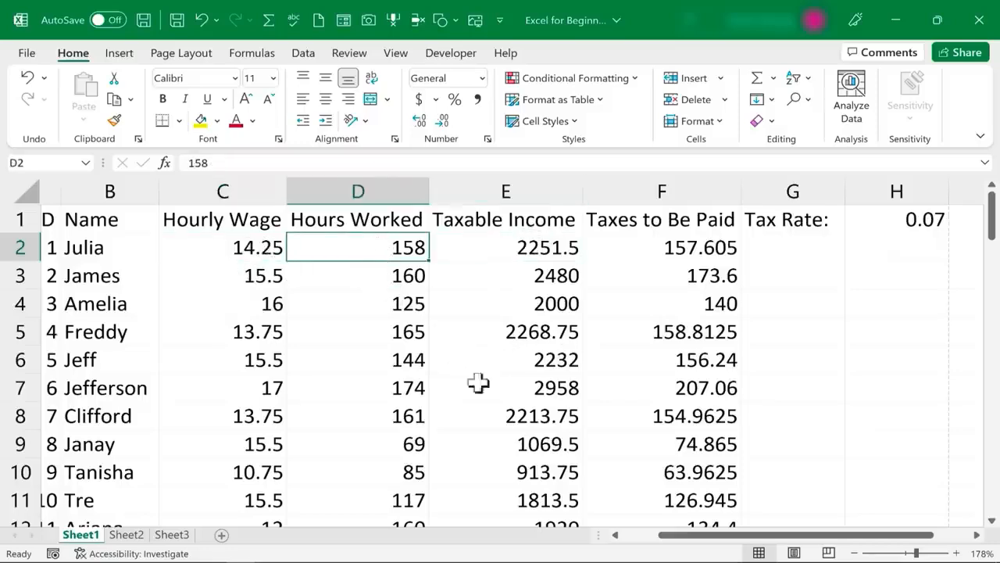
pyautogui.moveTo(710, 538); pyautogui.dragTo(621, 538)
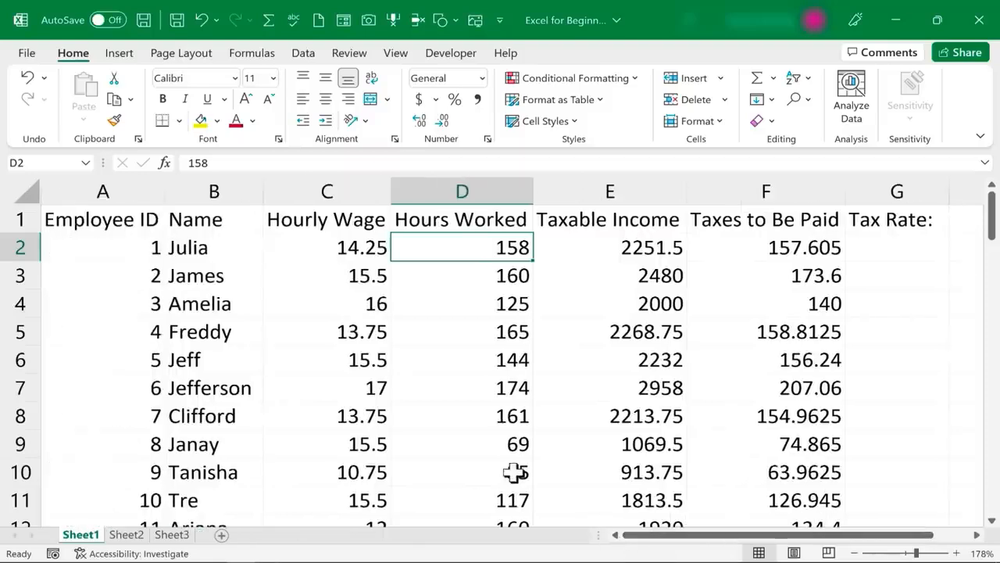
# Apply the Currency number format to the whole Hourly Wage column and compare it with Hours Worked
pyautogui.click(337, 189)
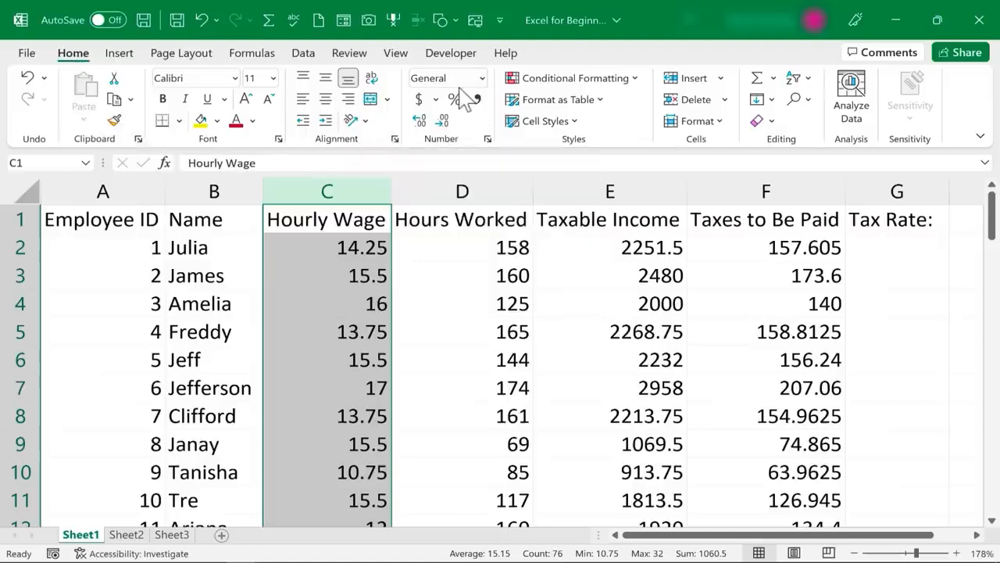
pyautogui.click(482, 81)
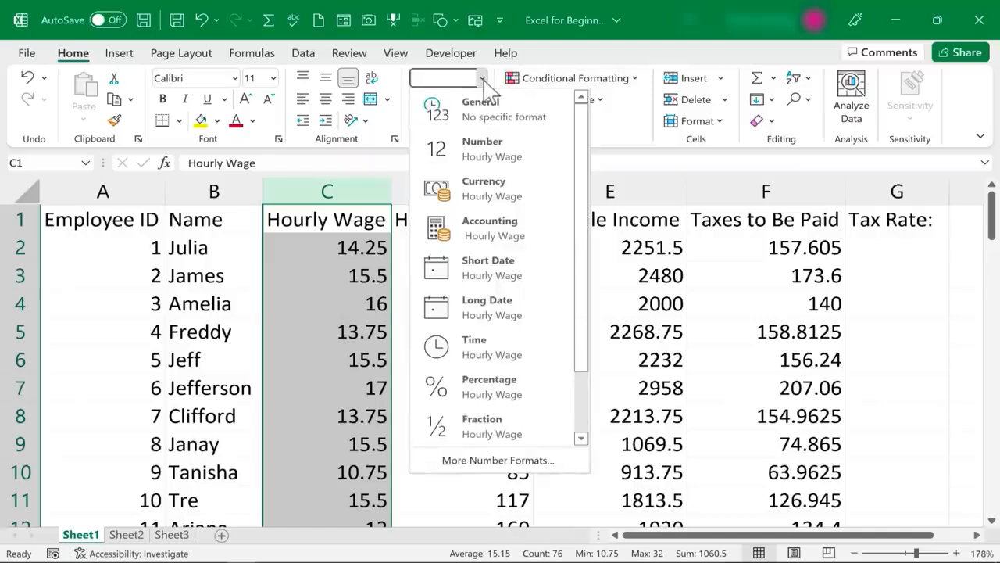
pyautogui.click(492, 196)
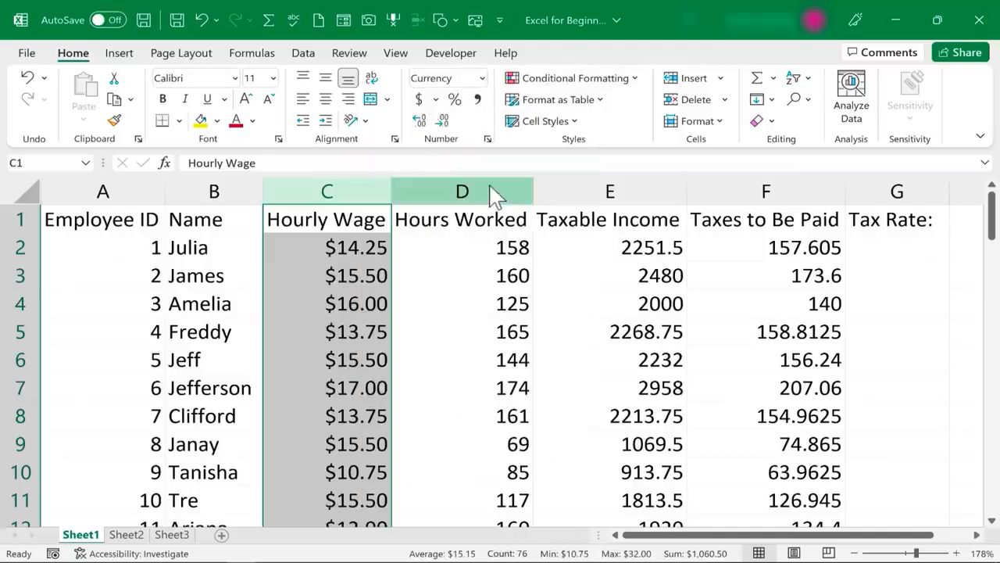
pyautogui.click(348, 279)
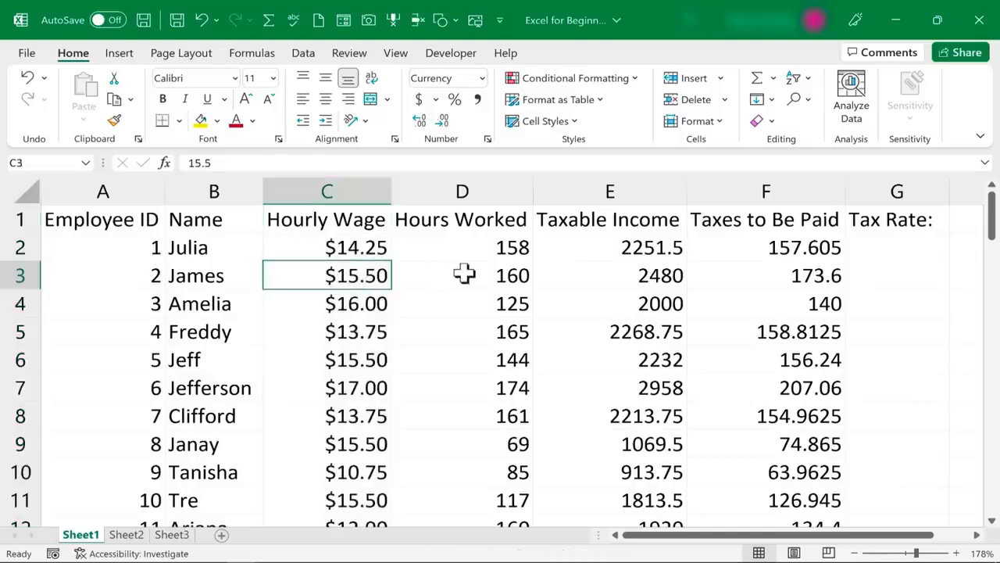
pyautogui.click(479, 270)
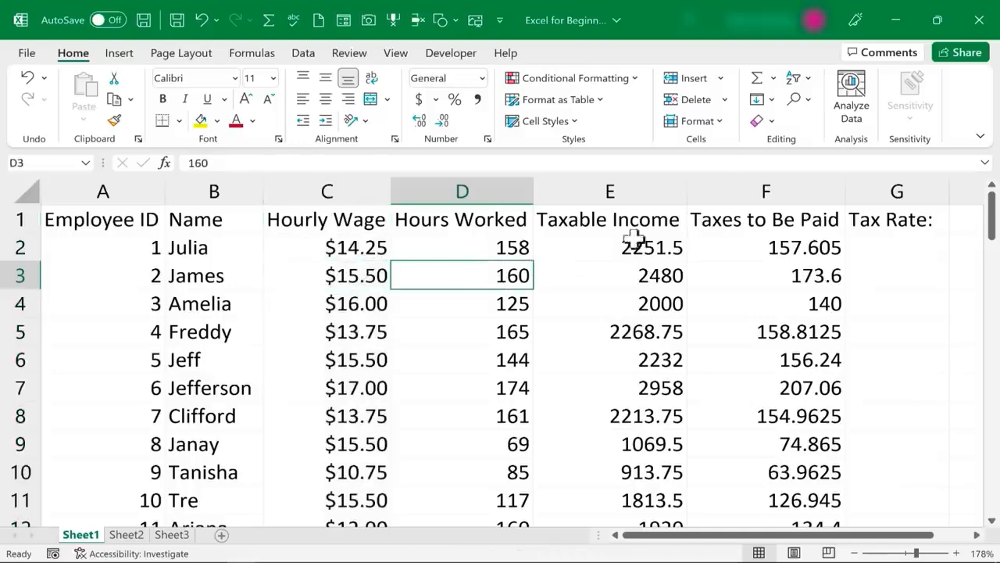
# Apply the Accounting number format to the whole Taxable Income column and check its first few cells
pyautogui.click(586, 192)
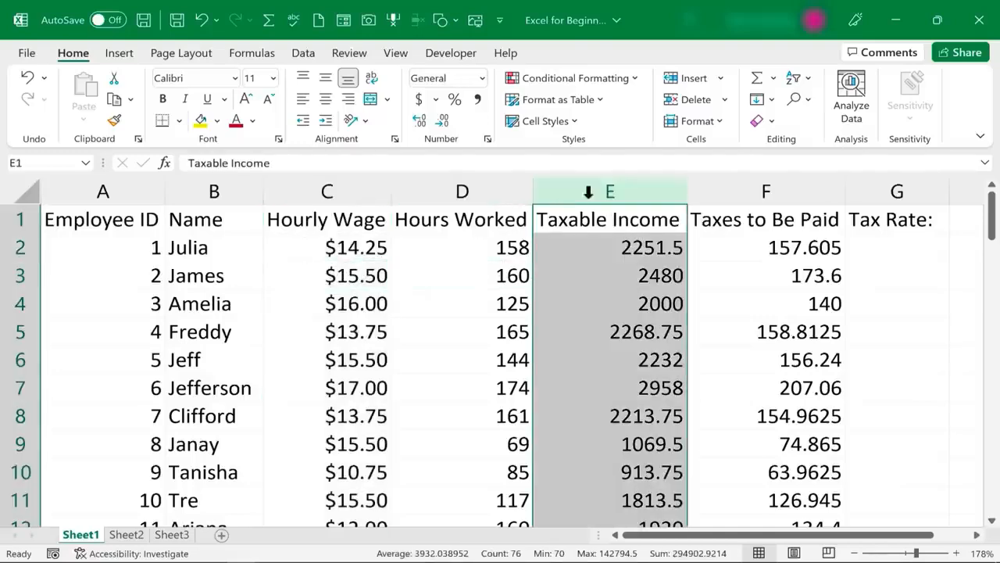
pyautogui.click(482, 79)
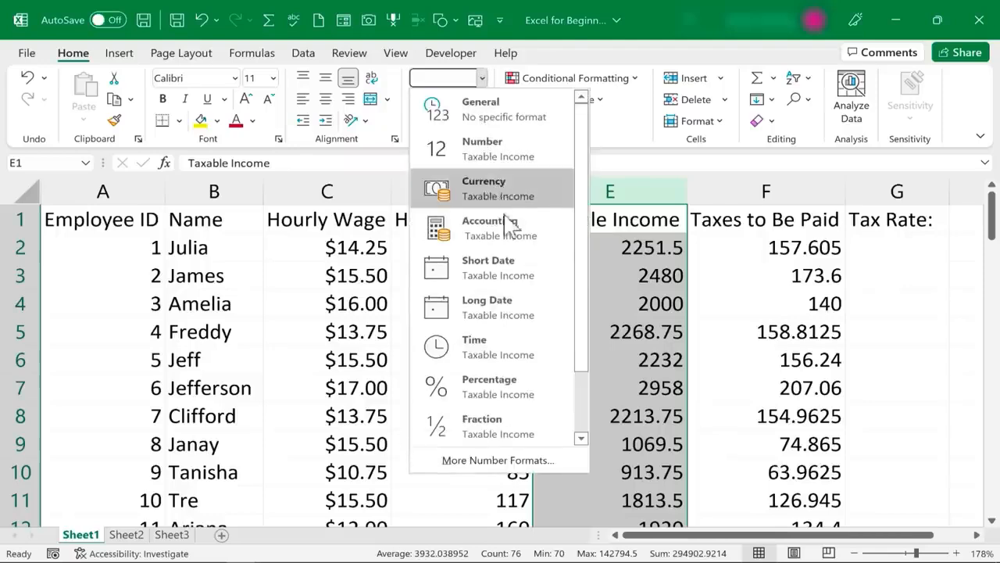
pyautogui.click(541, 248)
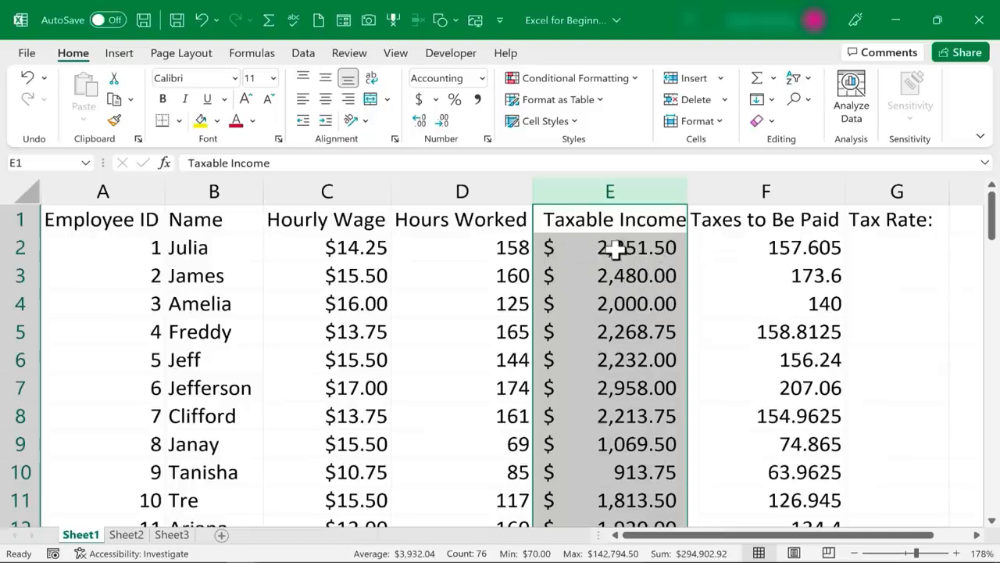
pyautogui.click(631, 285)
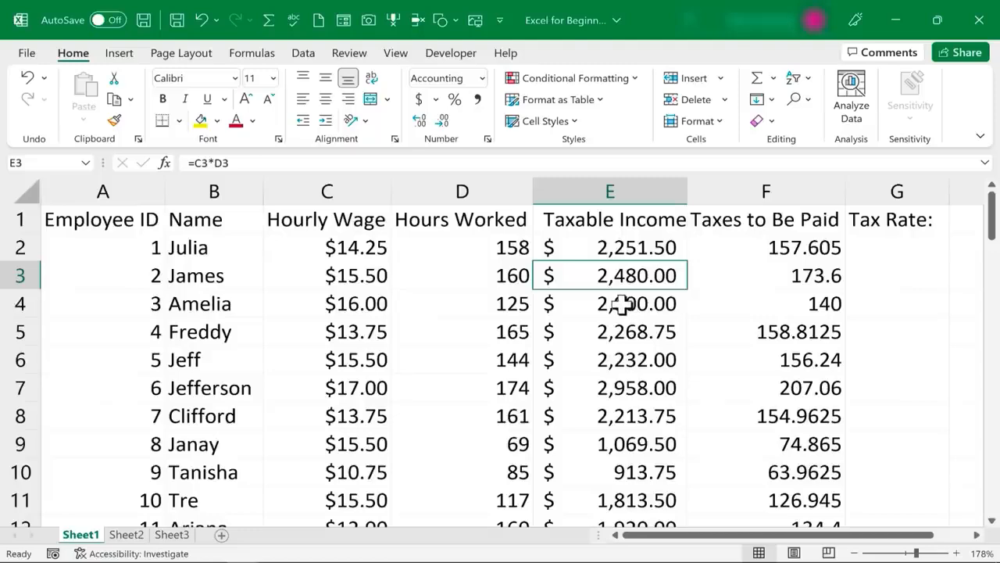
pyautogui.click(617, 248)
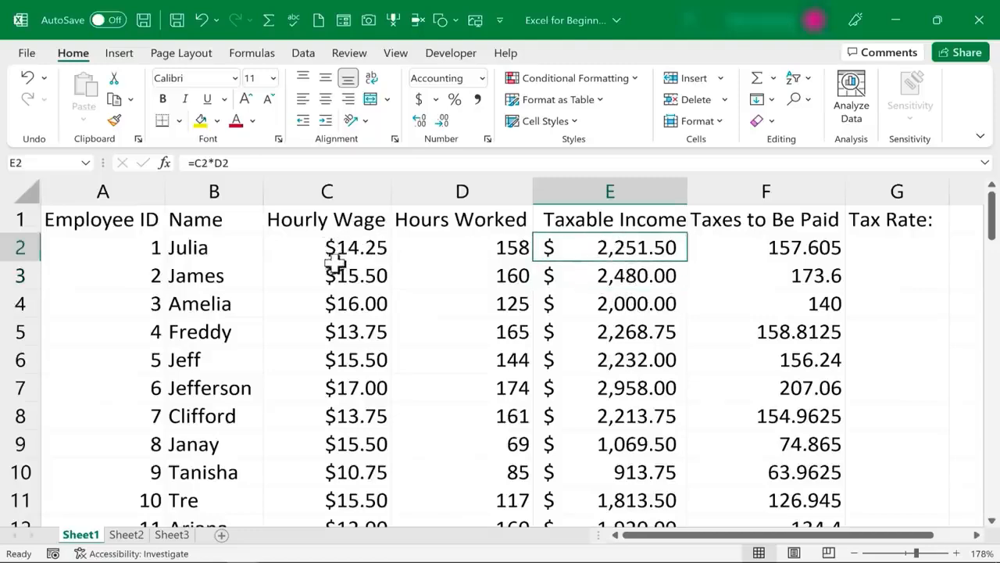
pyautogui.press('Down')
pyautogui.press('Down')
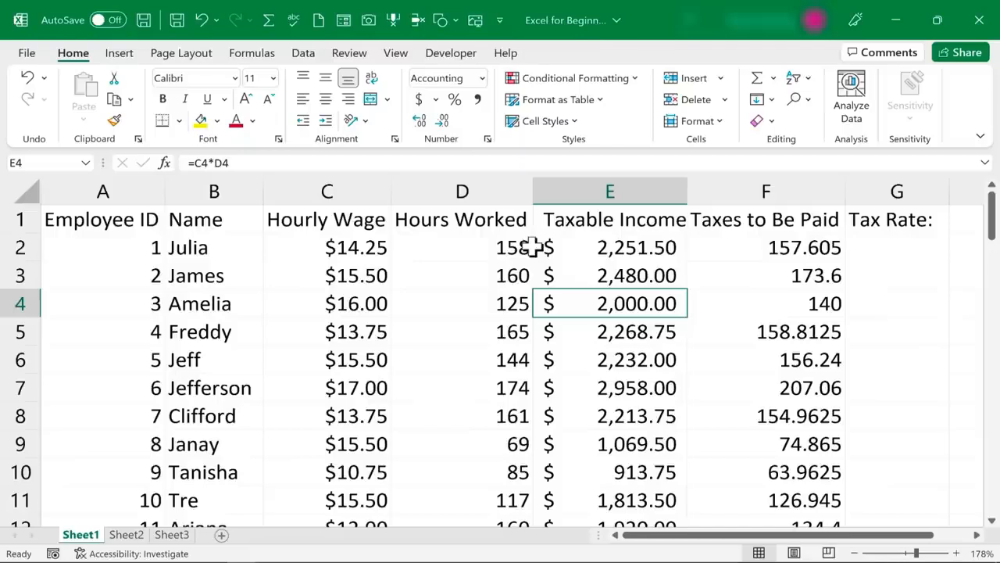
pyautogui.click(626, 248)
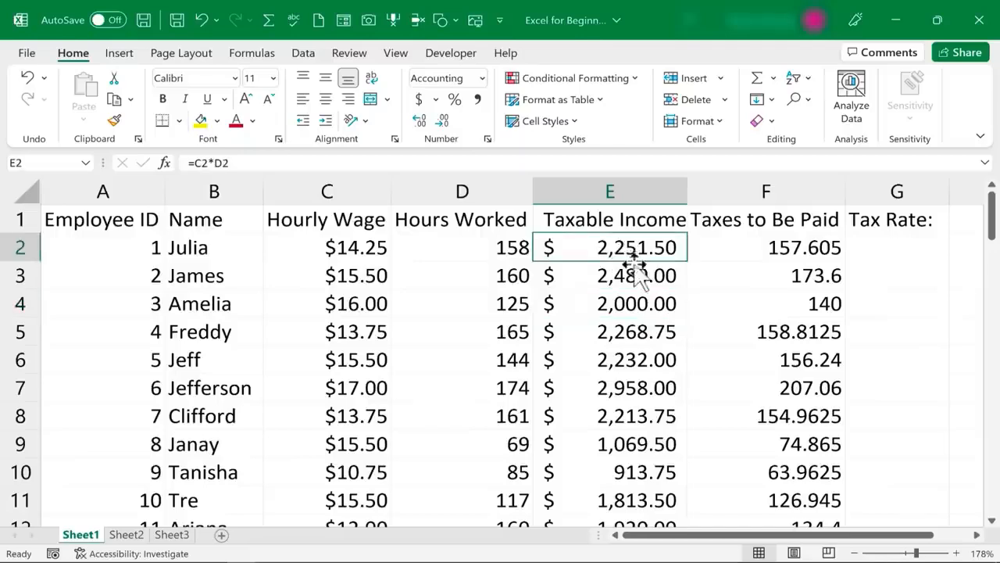
# Apply the Accounting number format to the whole Taxes to Be Paid column
pyautogui.click(779, 193)
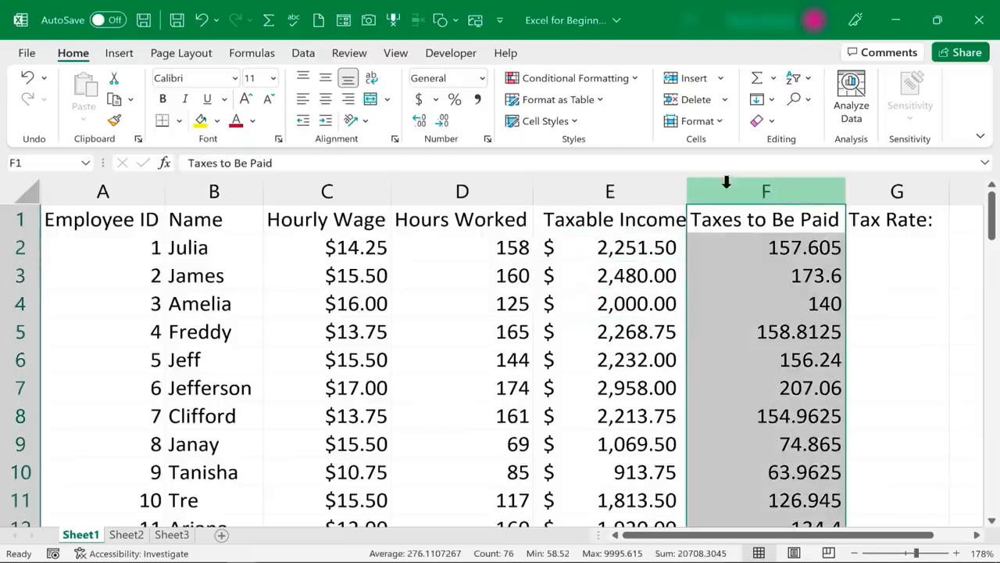
pyautogui.click(481, 78)
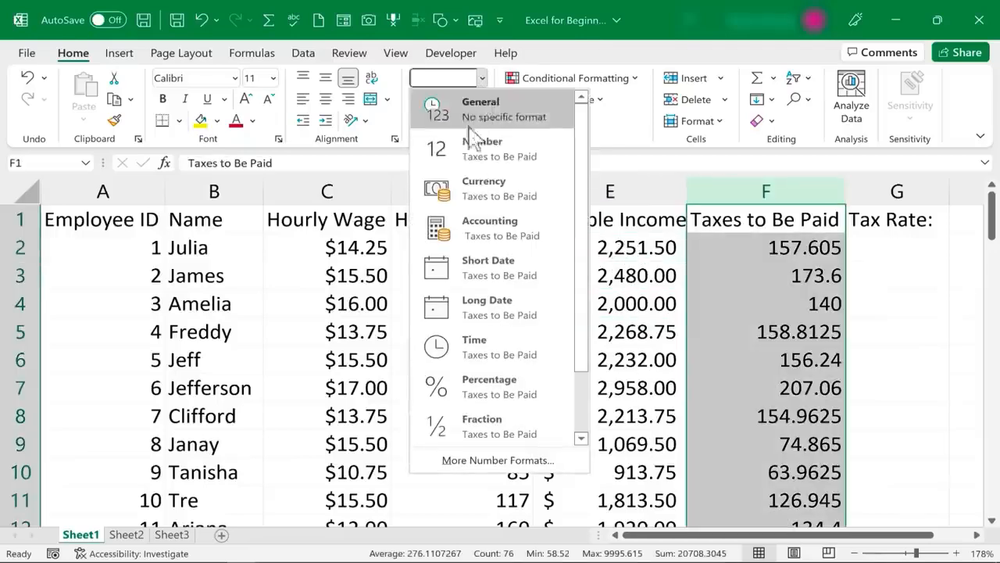
pyautogui.click(486, 227)
# Review the number formats available for the Taxable Income column, from General through Text
pyautogui.click(610, 192)
pyautogui.click(481, 78)
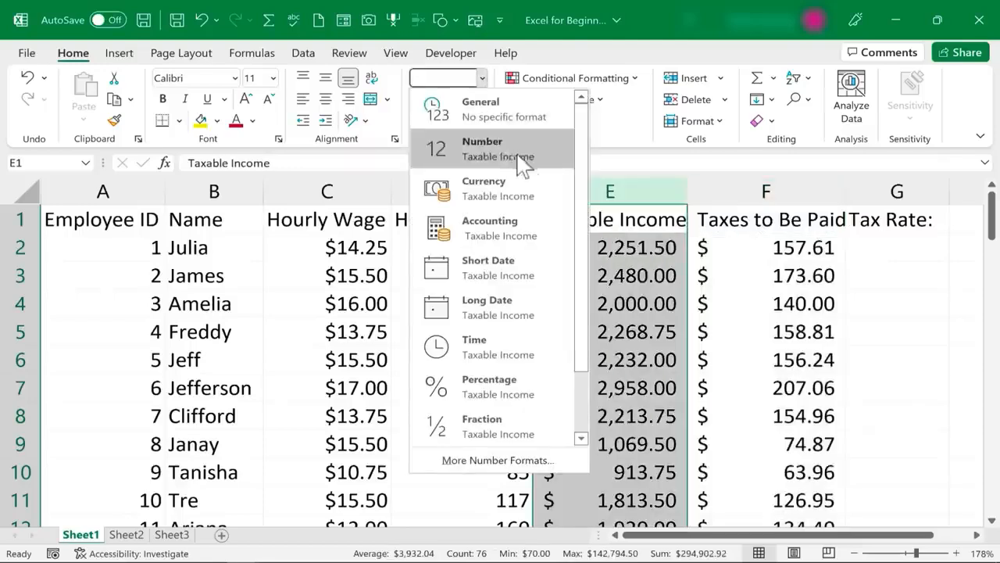
pyautogui.moveTo(582, 188); pyautogui.dragTo(607, 283)
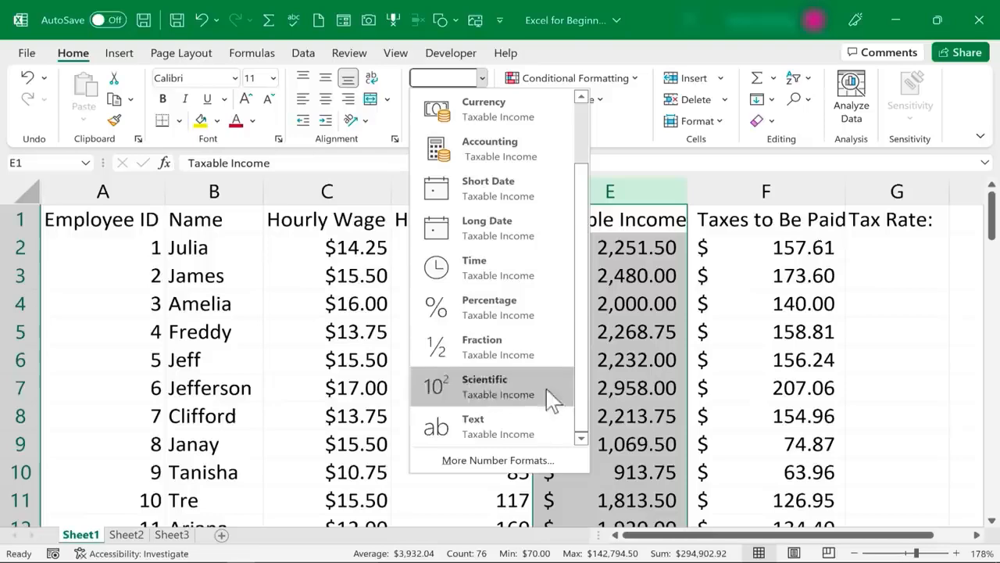
pyautogui.scroll(1, 585, 179)
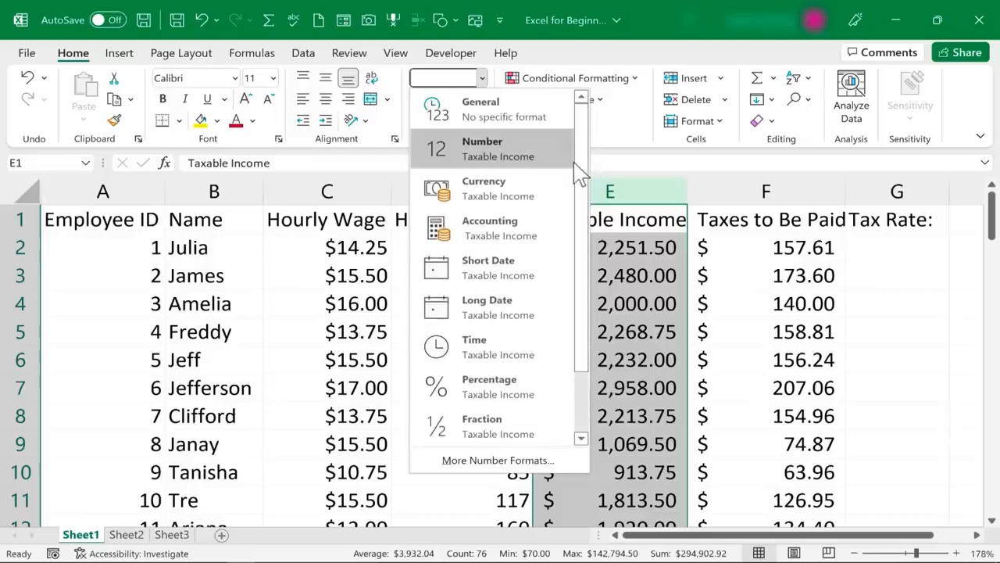
# Apply the Text number format to the whole Name column
pyautogui.click(232, 192)
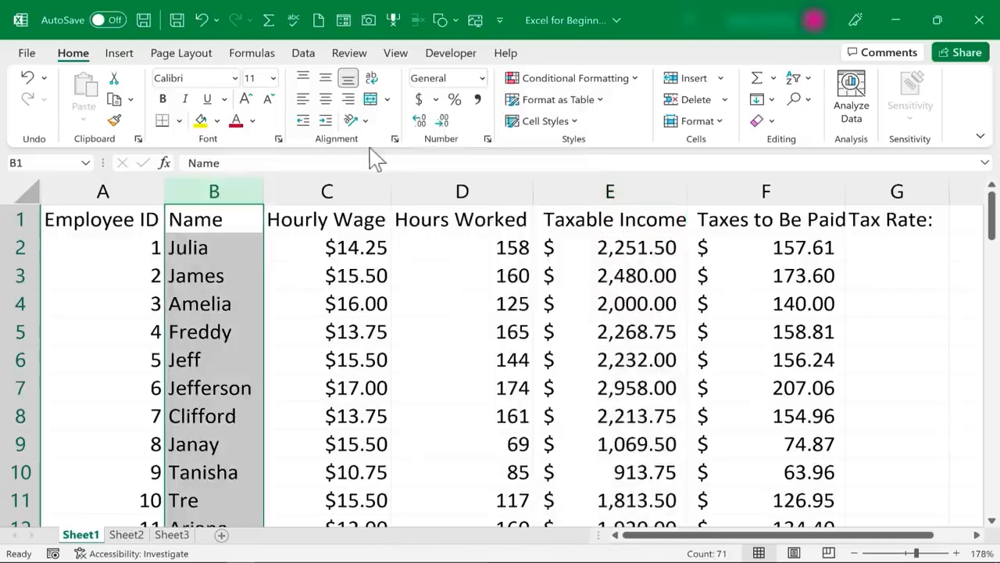
pyautogui.click(482, 79)
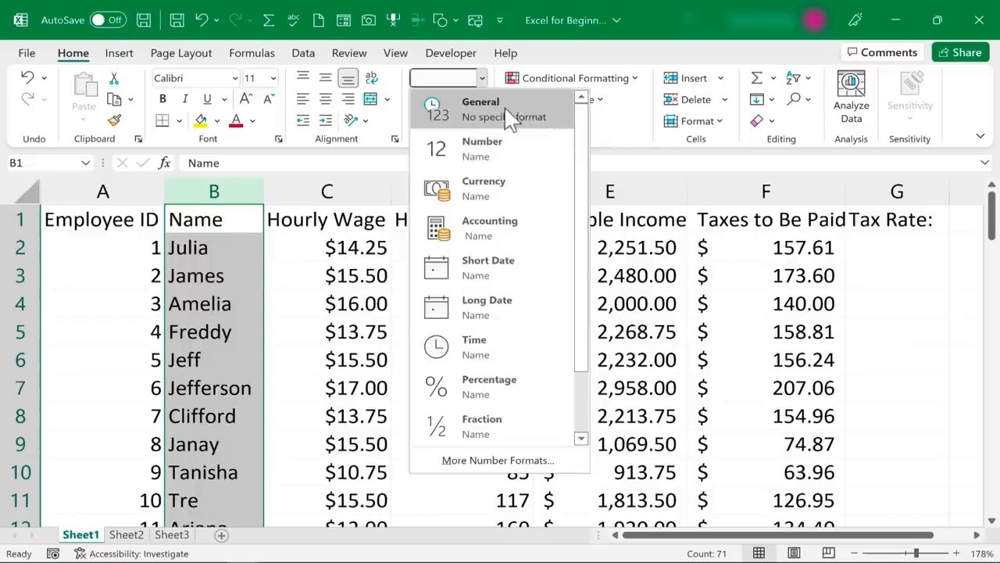
pyautogui.scroll(-1, 576, 188)
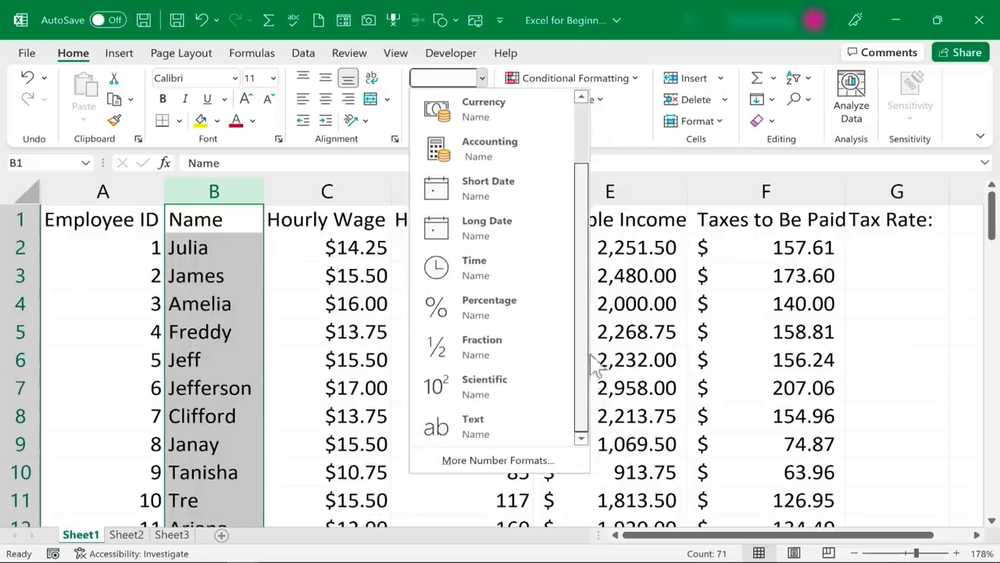
pyautogui.click(490, 427)
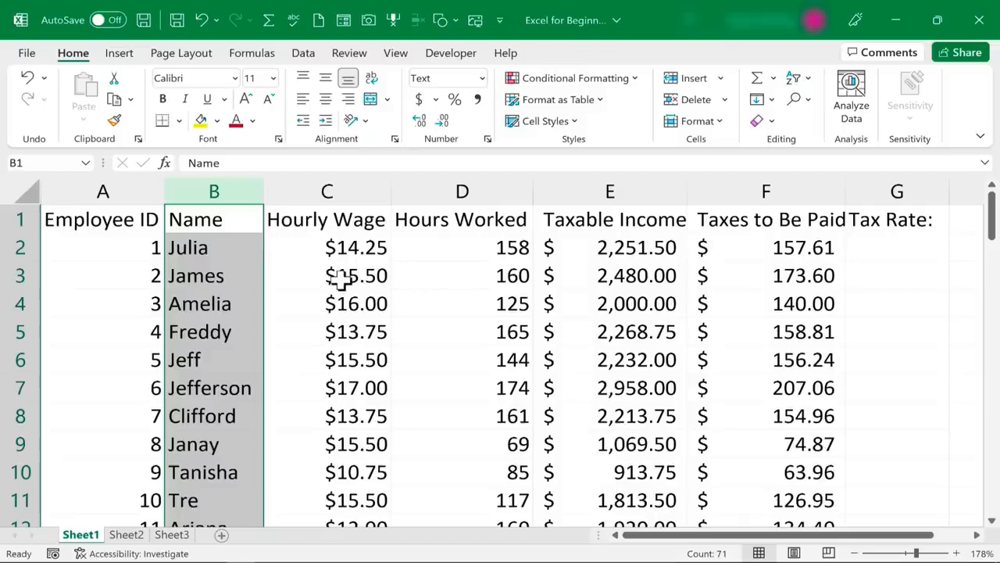
# Open the full number format settings for cell B3, review the Custom, Scientific, Time and Date categories, and cancel
pyautogui.click(213, 276)
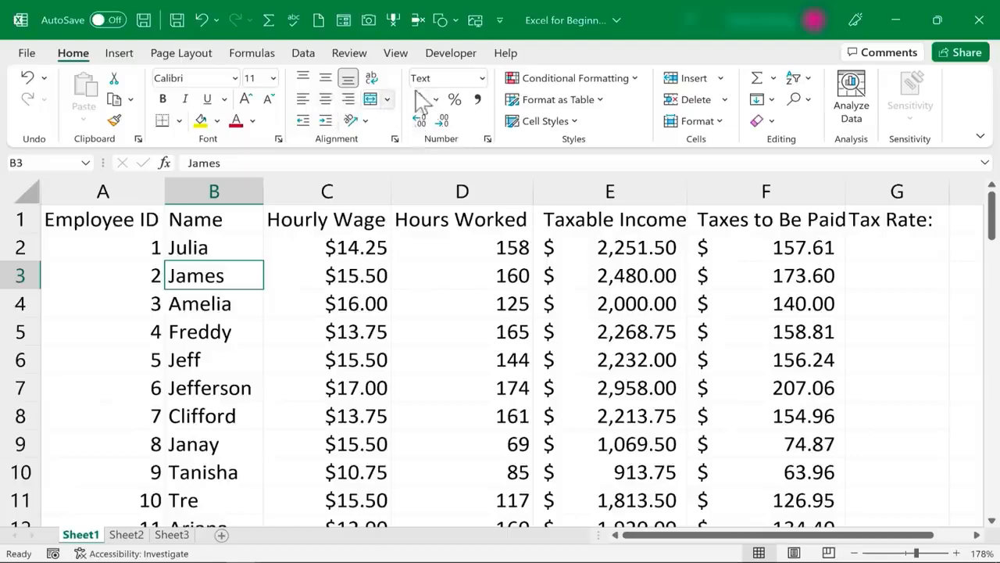
pyautogui.click(483, 78)
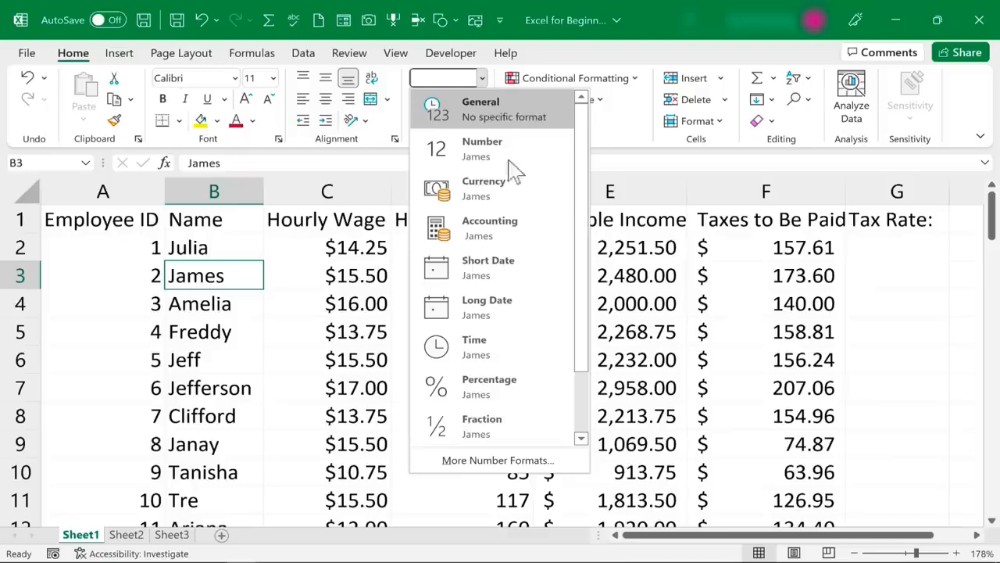
pyautogui.click(530, 463)
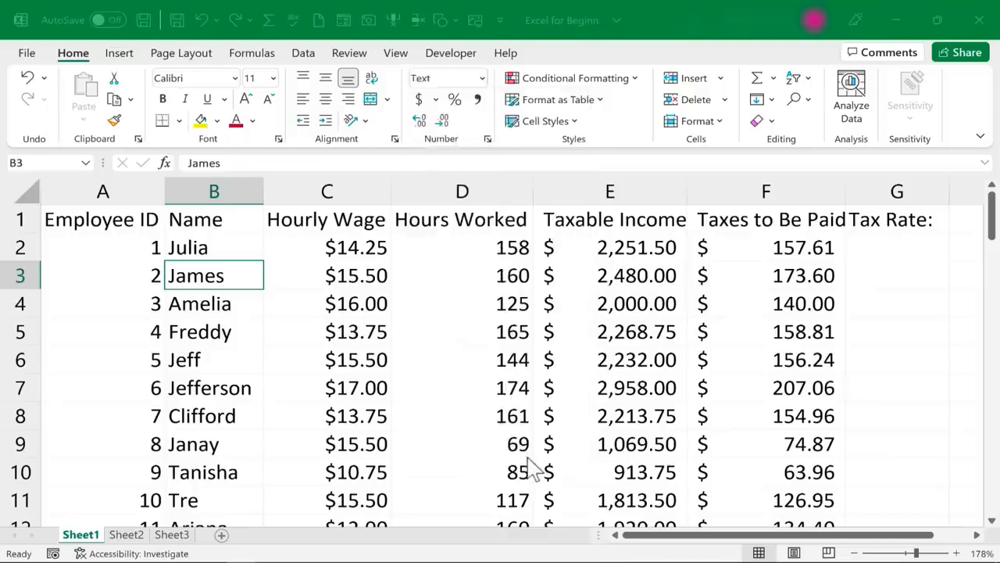
pyautogui.click(101, 270)
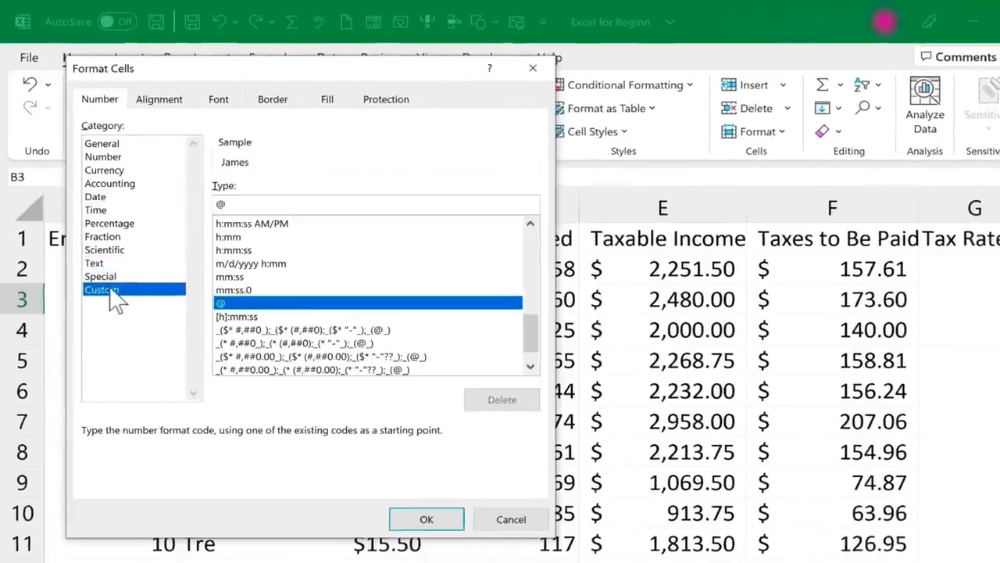
pyautogui.click(110, 232)
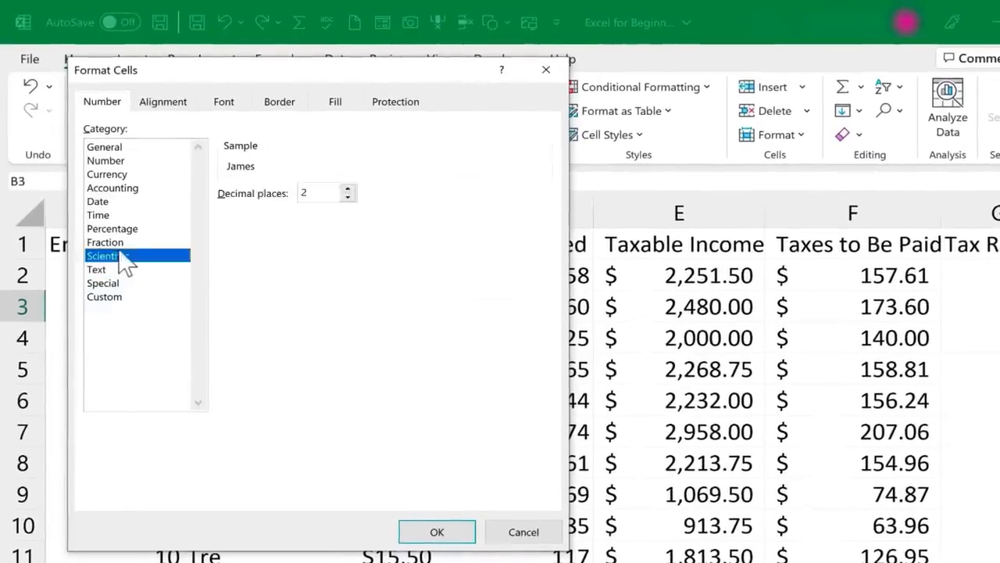
pyautogui.click(105, 215)
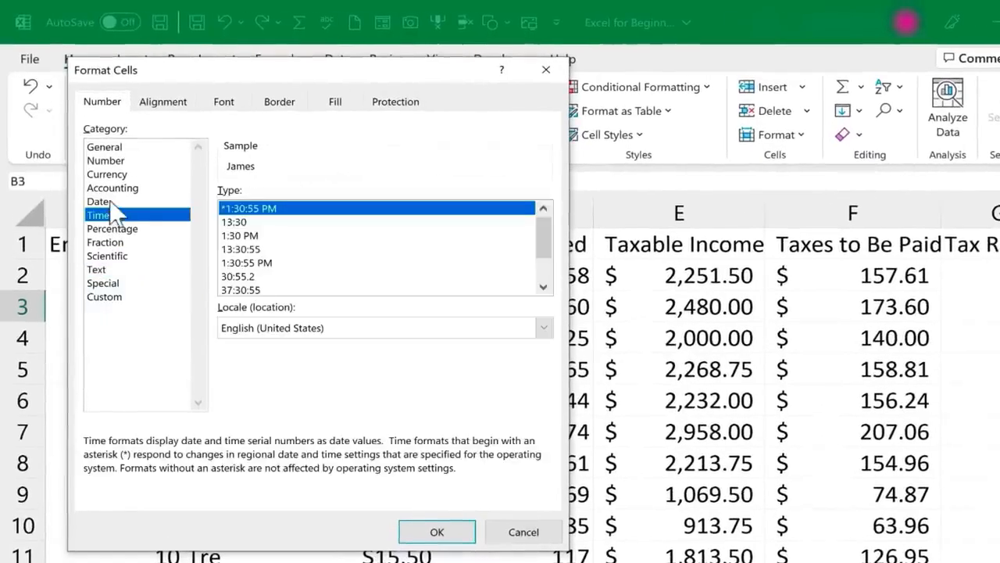
pyautogui.click(109, 203)
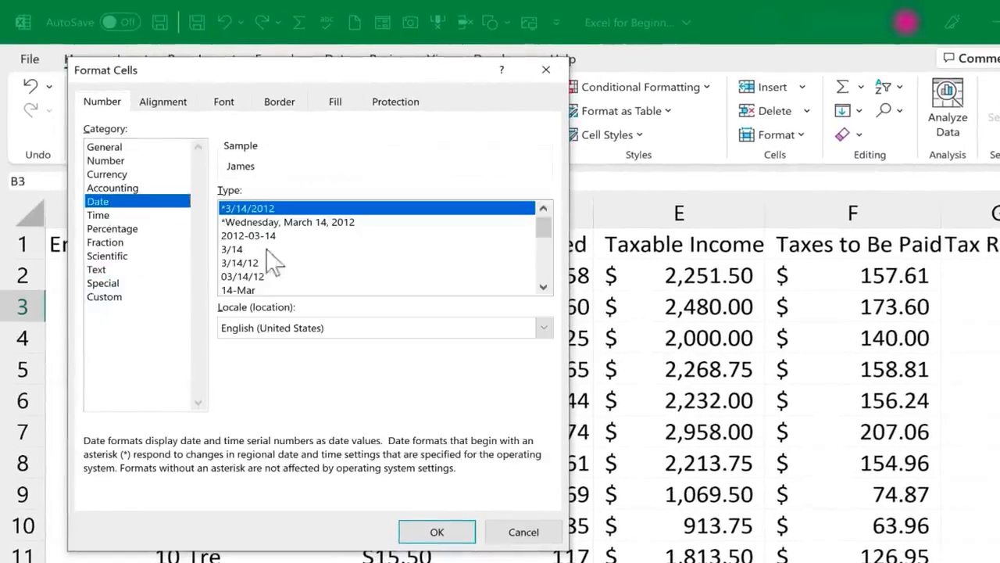
pyautogui.click(523, 529)
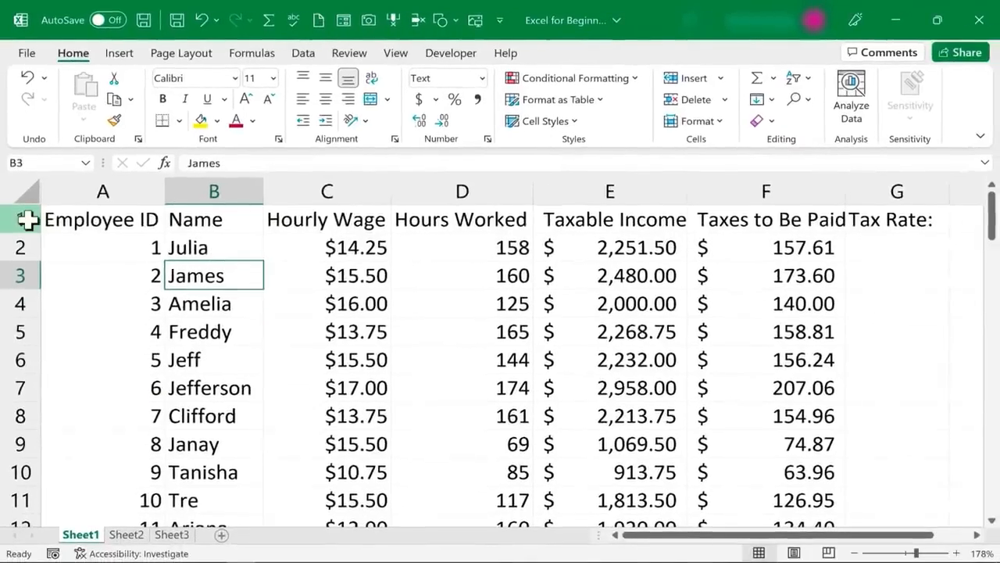
# Make all the text in header row 1 bold
pyautogui.click(27, 220)
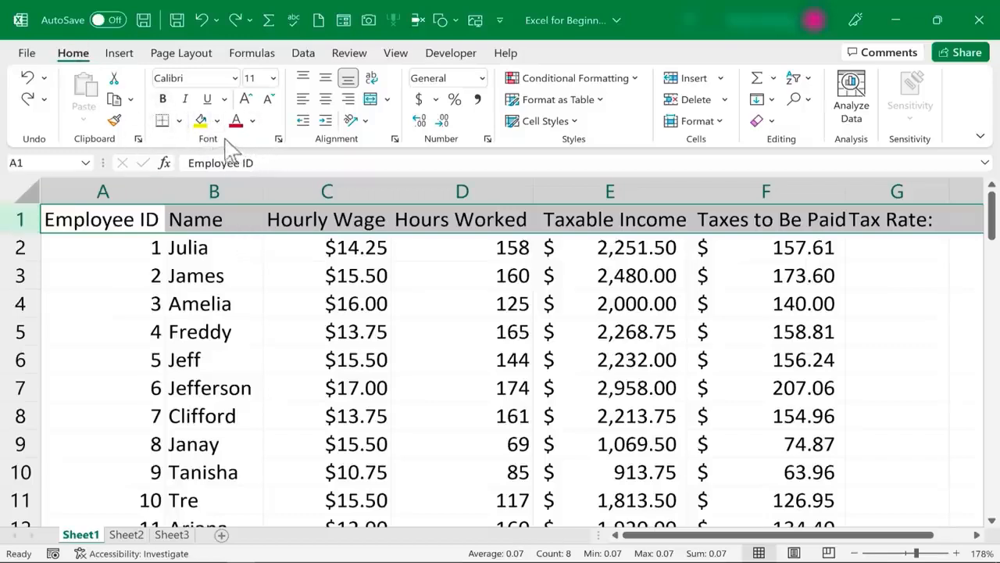
pyautogui.click(163, 99)
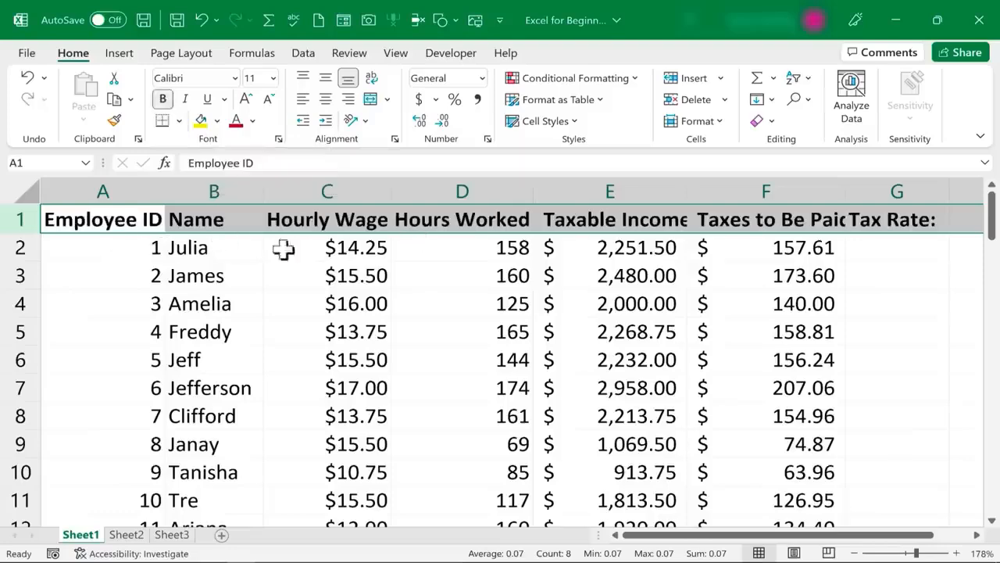
# Enter Hello in the empty cell I1 to test the bold formatting on new text in row 1
pyautogui.hscroll(1, 898, 235)
pyautogui.click(967, 224)
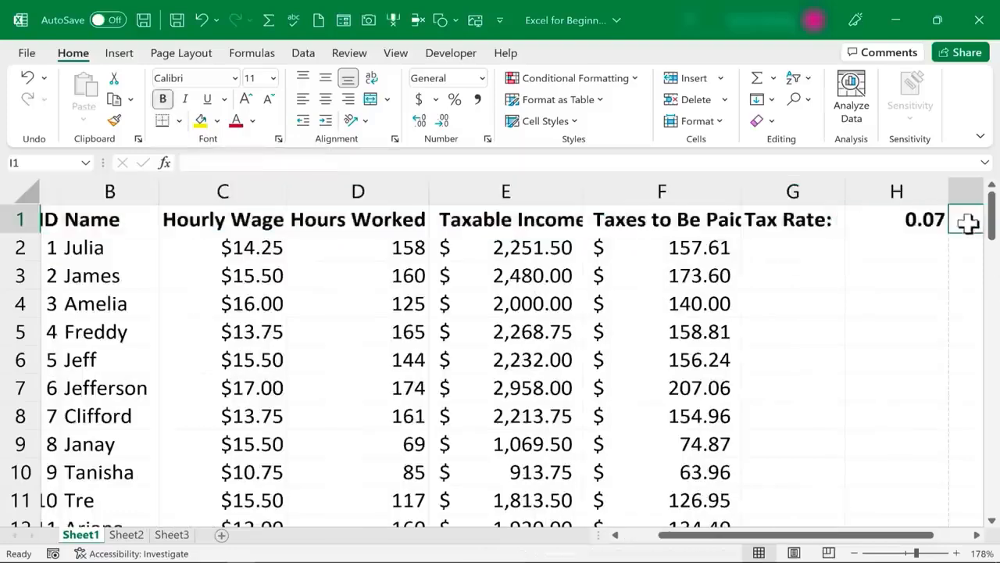
pyautogui.moveTo(849, 536); pyautogui.dragTo(938, 538)
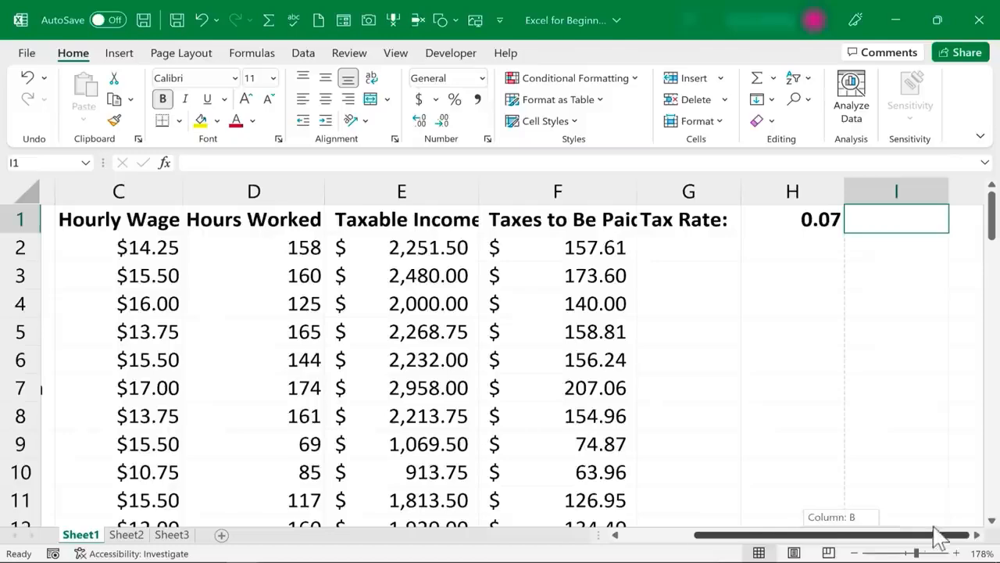
pyautogui.write('Hell')
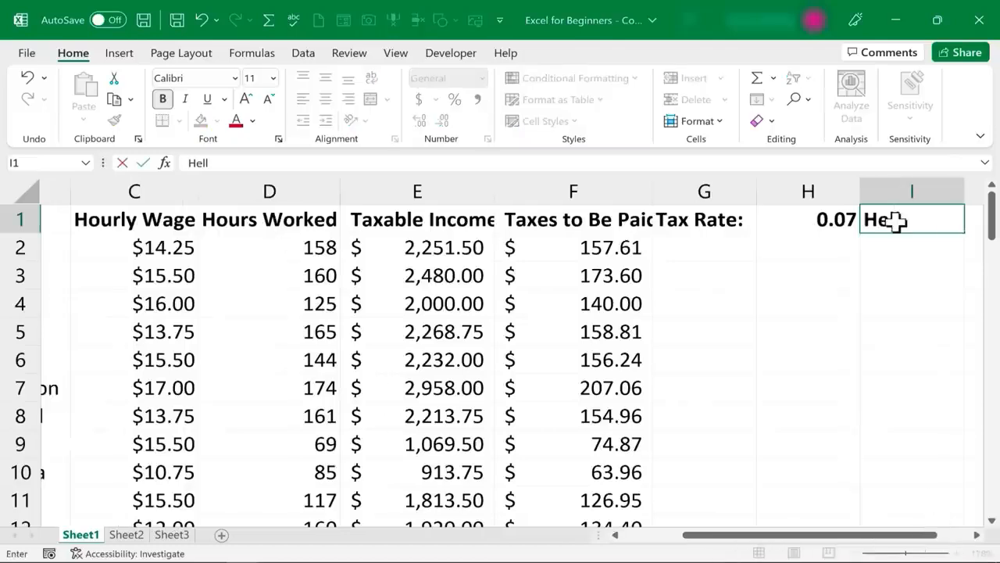
pyautogui.write('o')
pyautogui.hotkey('ctrl', 'Return')
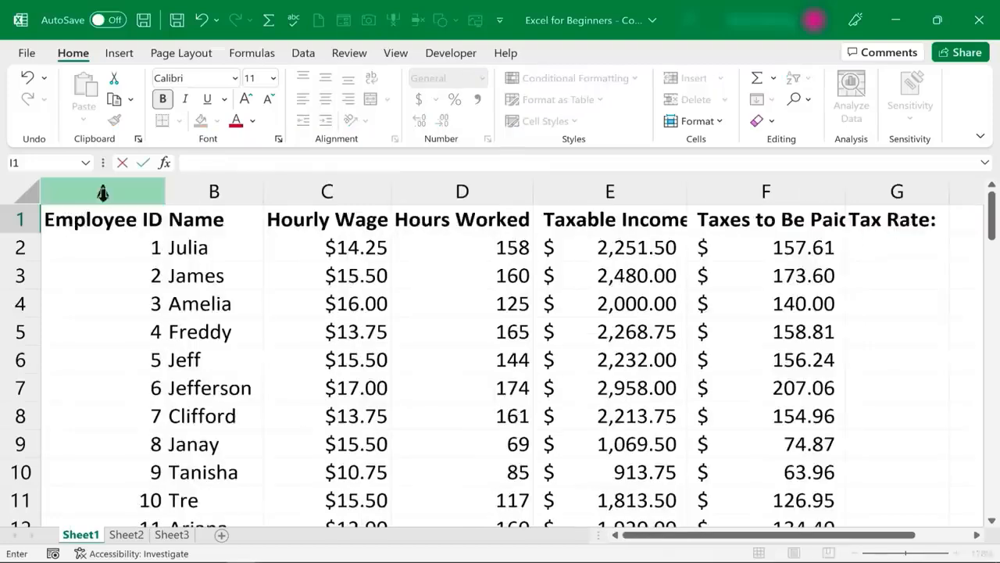
# Center the text horizontally across header row 1 and look over the available fill colors without applying one
pyautogui.click(20, 219)
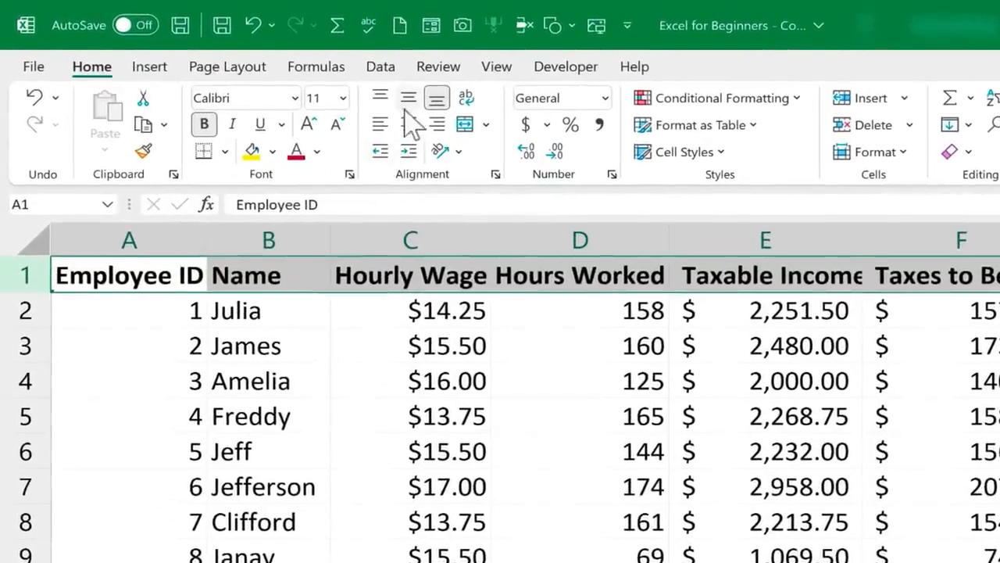
pyautogui.click(411, 128)
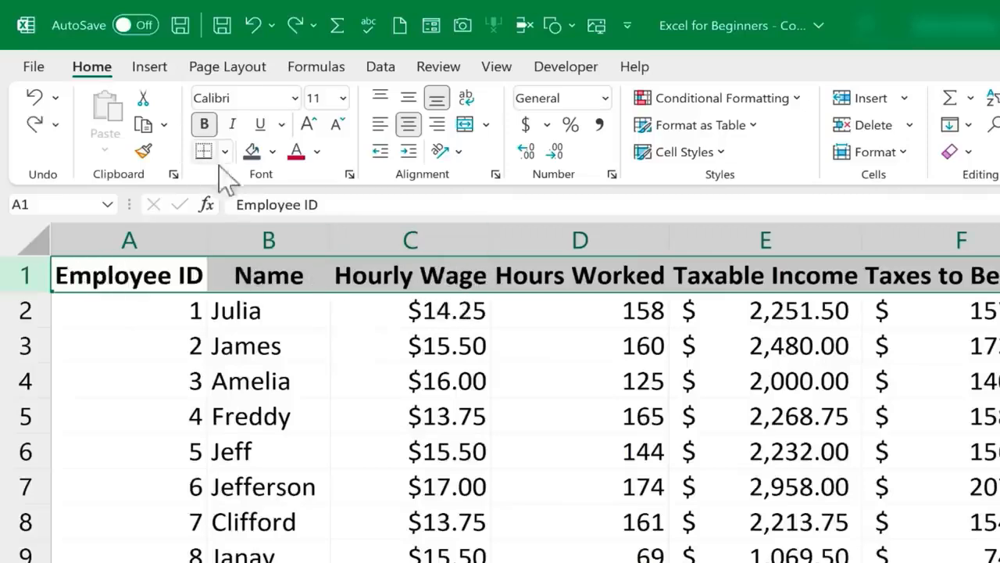
pyautogui.click(272, 151)
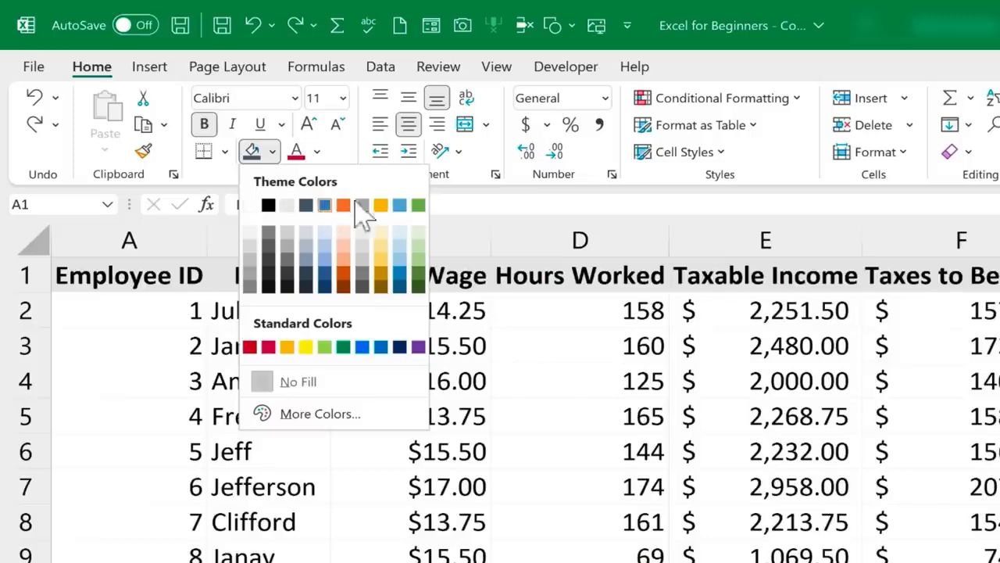
pyautogui.click(536, 207)
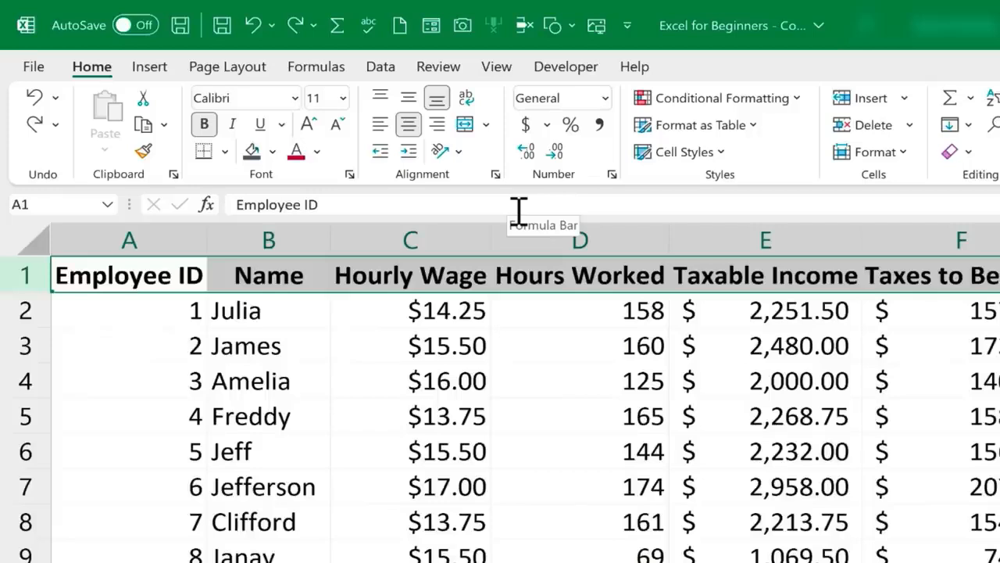
pyautogui.click(999, 486)
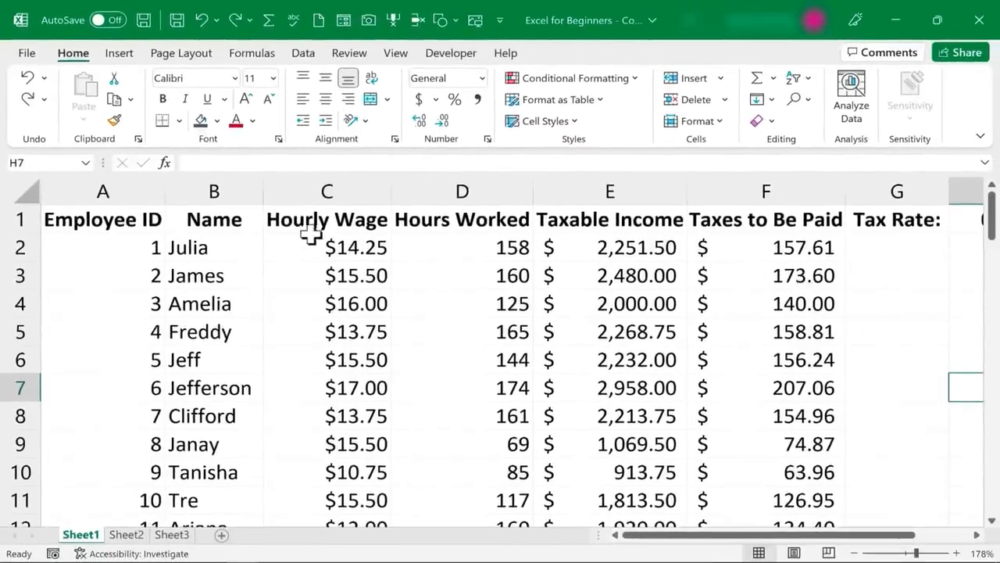
# Copy the formatting of the Hourly Wage header onto cell B3 with Format Painter
pyautogui.click(340, 214)
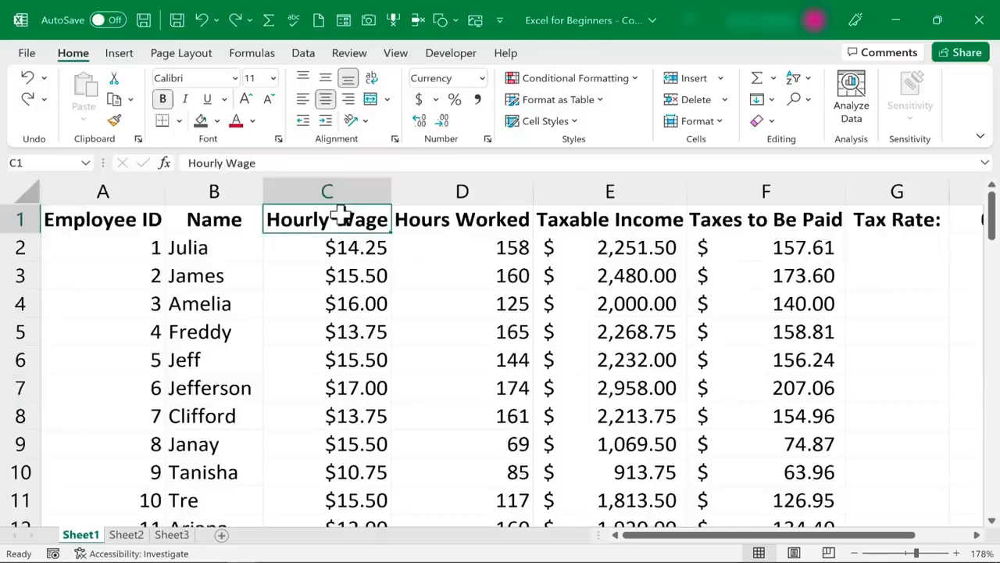
pyautogui.click(201, 331)
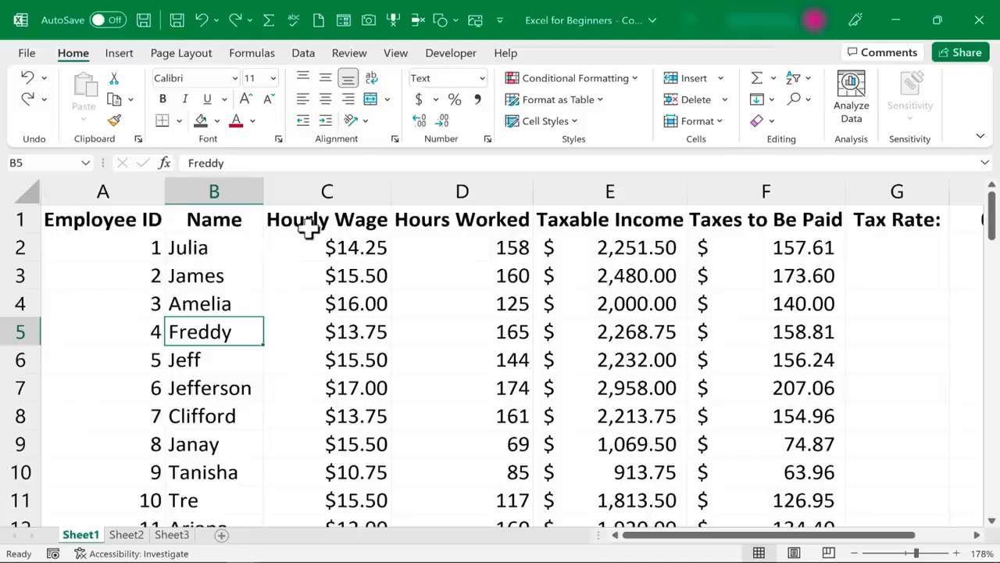
pyautogui.click(346, 221)
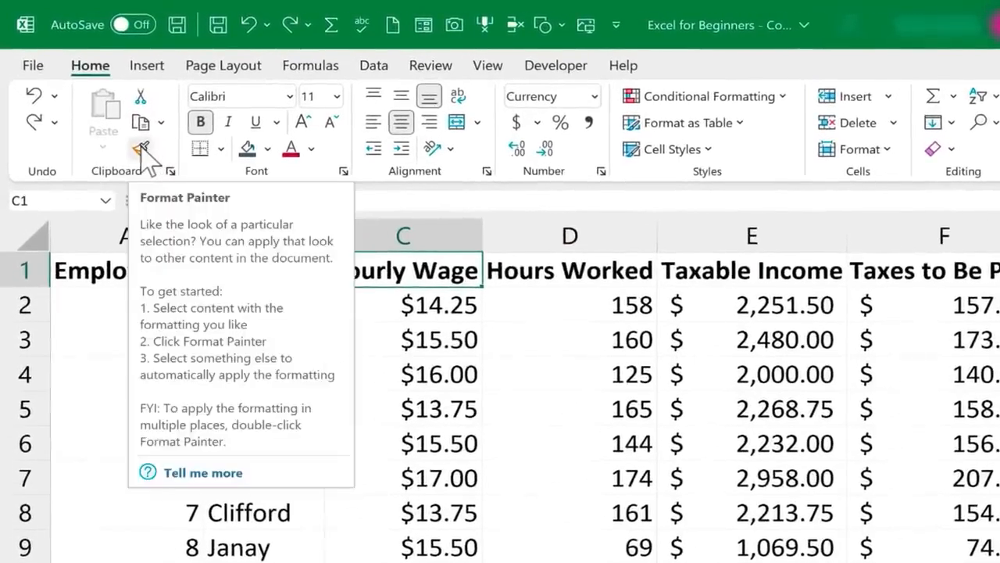
pyautogui.click(141, 148)
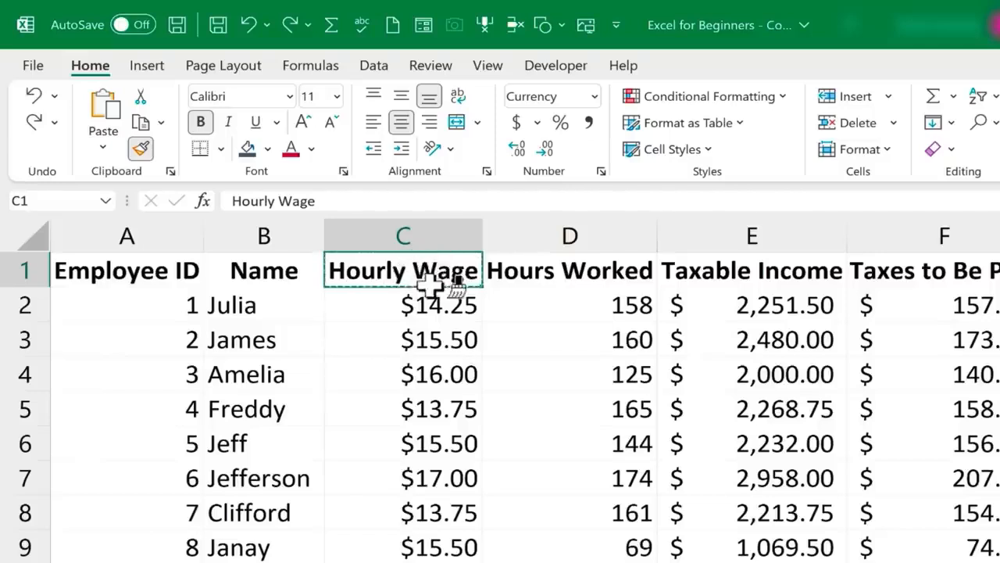
pyautogui.click(242, 339)
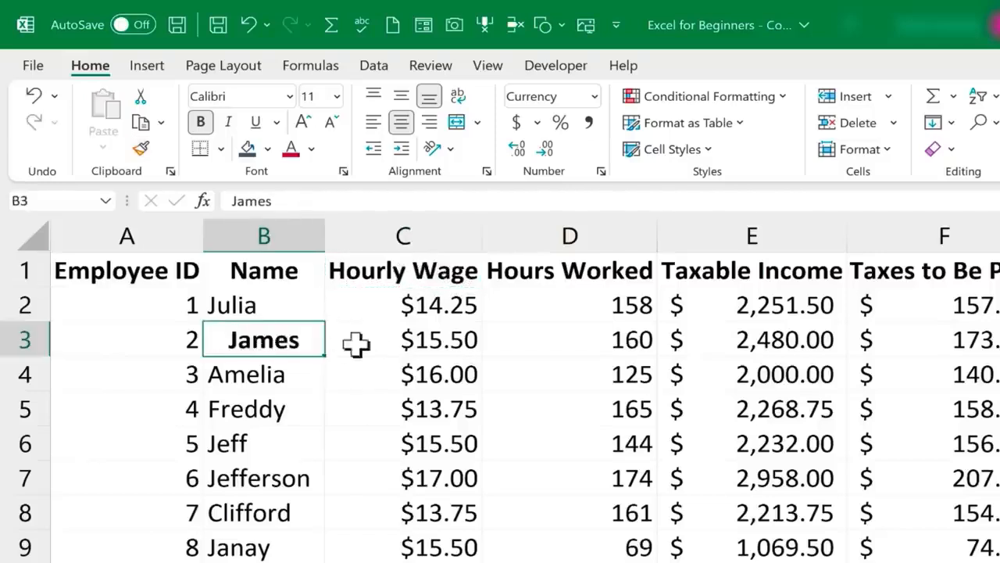
# Lock Format Painter on the Hourly Wage header and apply its formatting to cells B4, B5, B7, B8 and B11:B17
pyautogui.click(282, 412)
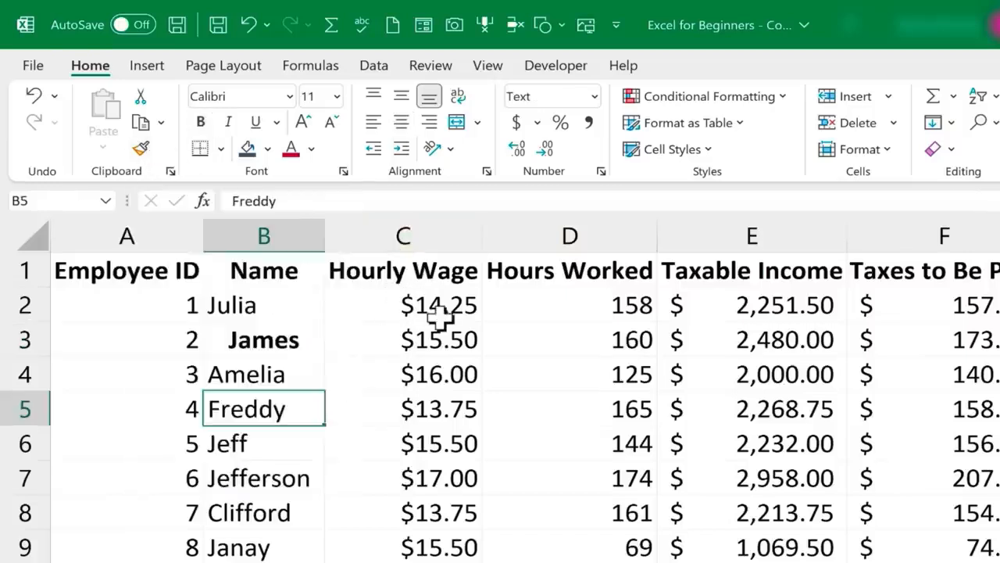
pyautogui.click(461, 273)
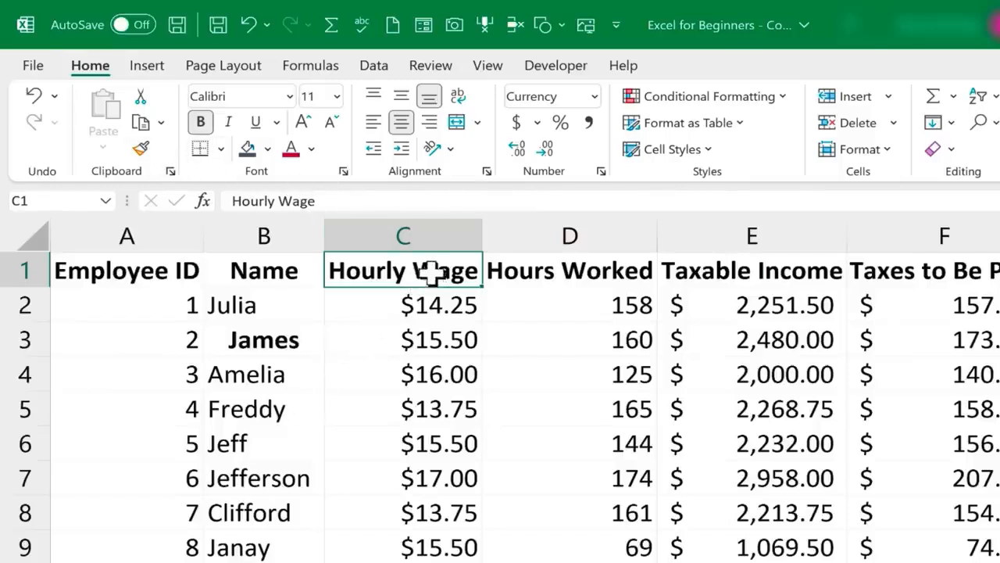
pyautogui.doubleClick(142, 149)
pyautogui.click(262, 411)
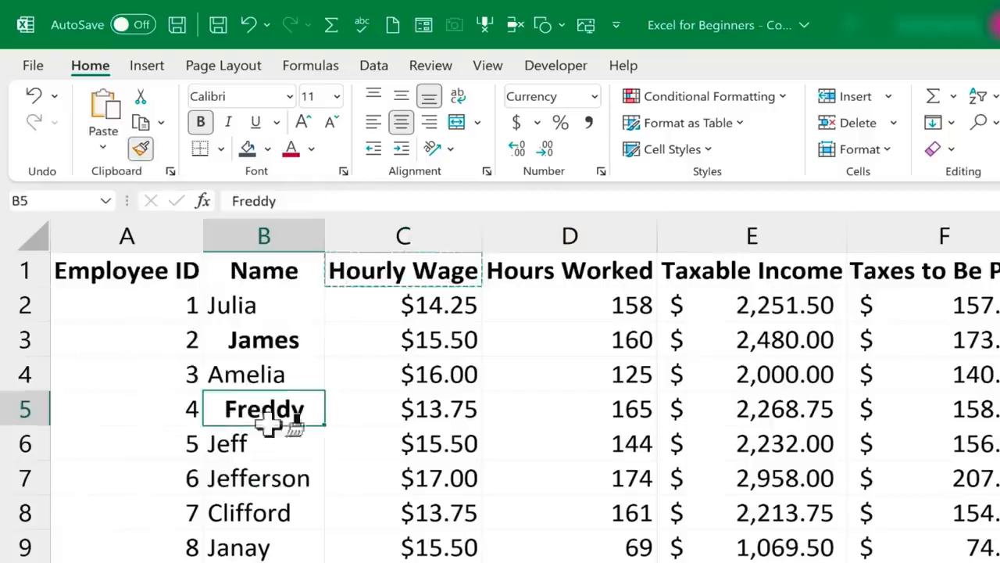
pyautogui.click(283, 504)
pyautogui.click(285, 477)
pyautogui.click(258, 373)
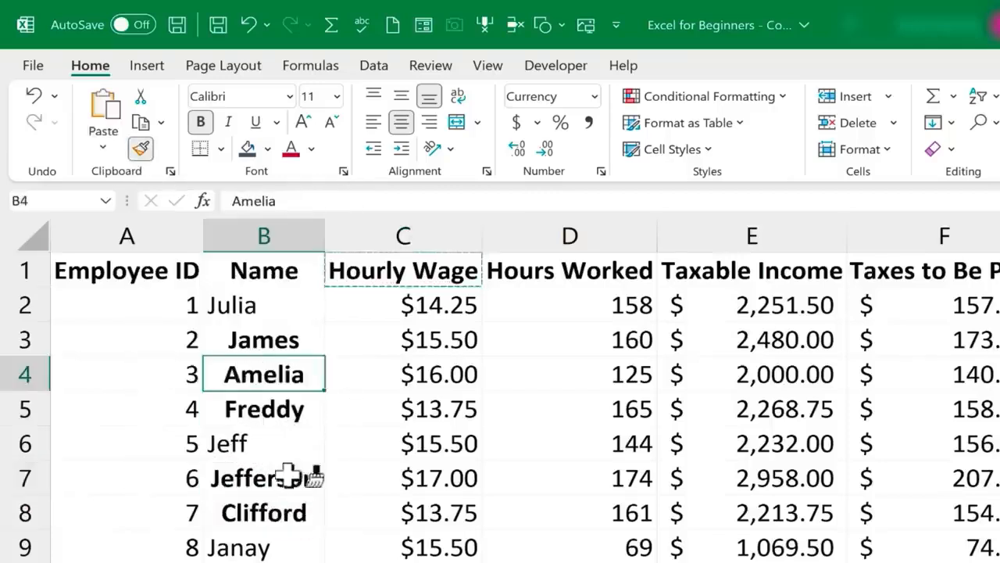
pyautogui.scroll(-3, 401, 297)
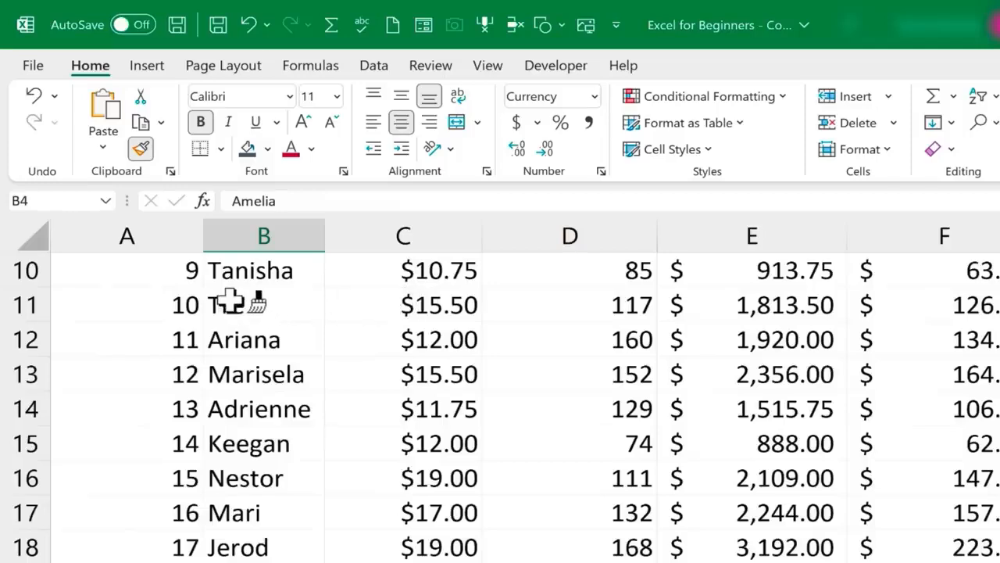
pyautogui.moveTo(231, 301)
pyautogui.mouseDown()
pyautogui.moveTo(268, 319)
pyautogui.moveTo(273, 451)
pyautogui.moveTo(261, 512)
pyautogui.mouseUp()
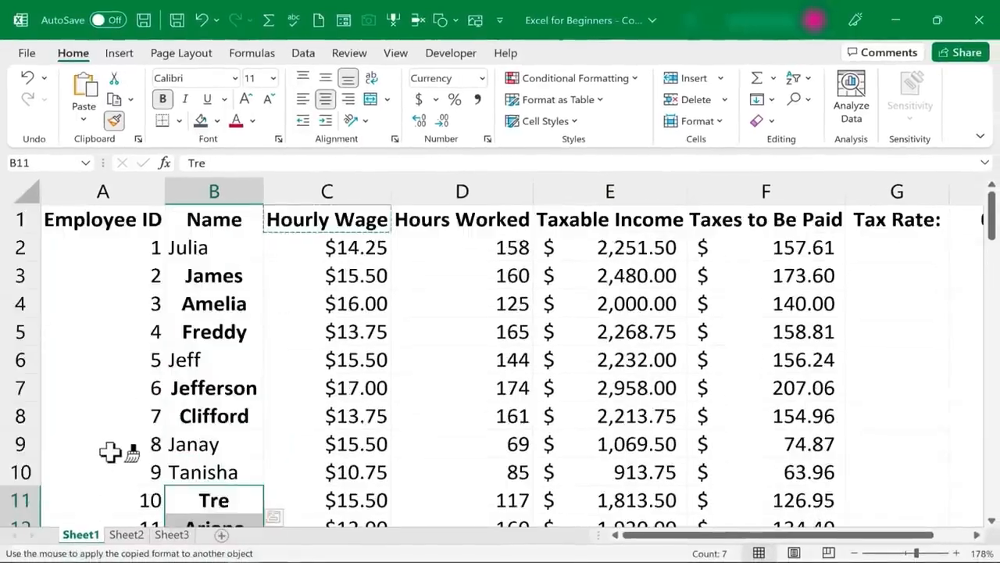
# Undo the Format Painter changes made in the Name column
pyautogui.hotkey('ctrl', 'z')
pyautogui.hotkey('ctrl', 'z')
pyautogui.hotkey('ctrl', 'z')
pyautogui.hotkey('ctrl', 'z')
pyautogui.hotkey('ctrl', 'z')
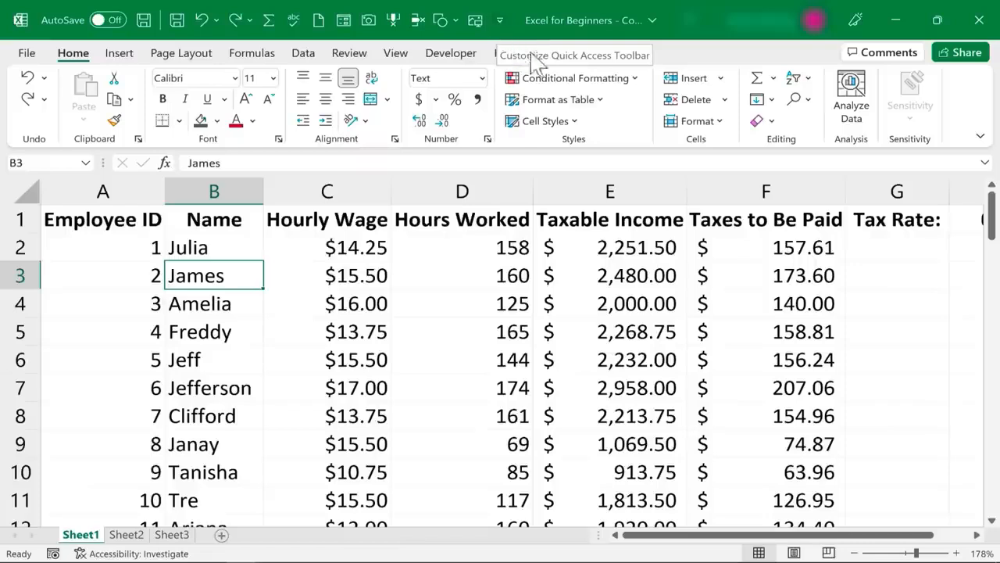
# Add the AutoFormat command from the All Commands list to the Quick Access Toolbar
pyautogui.click(500, 21)
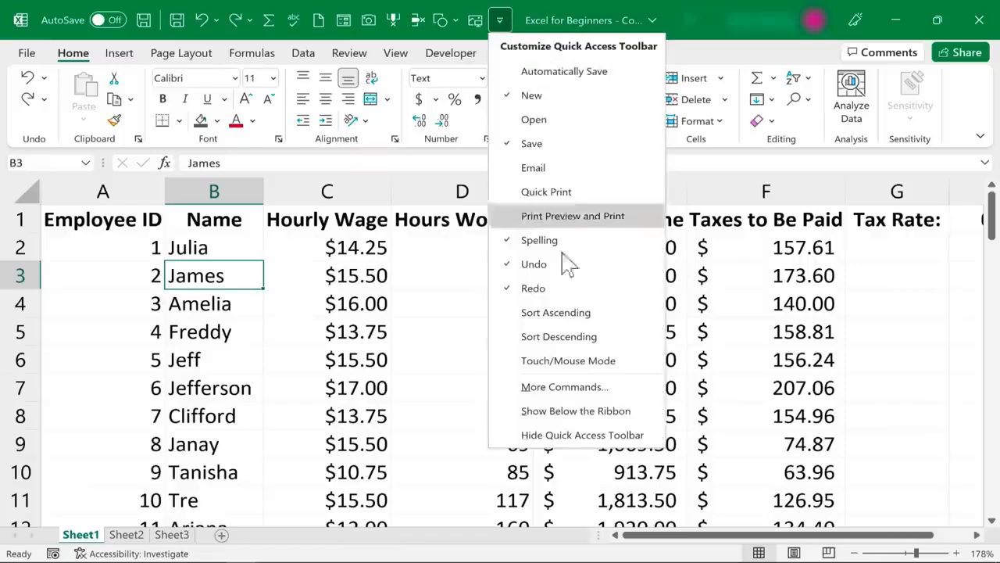
pyautogui.click(584, 387)
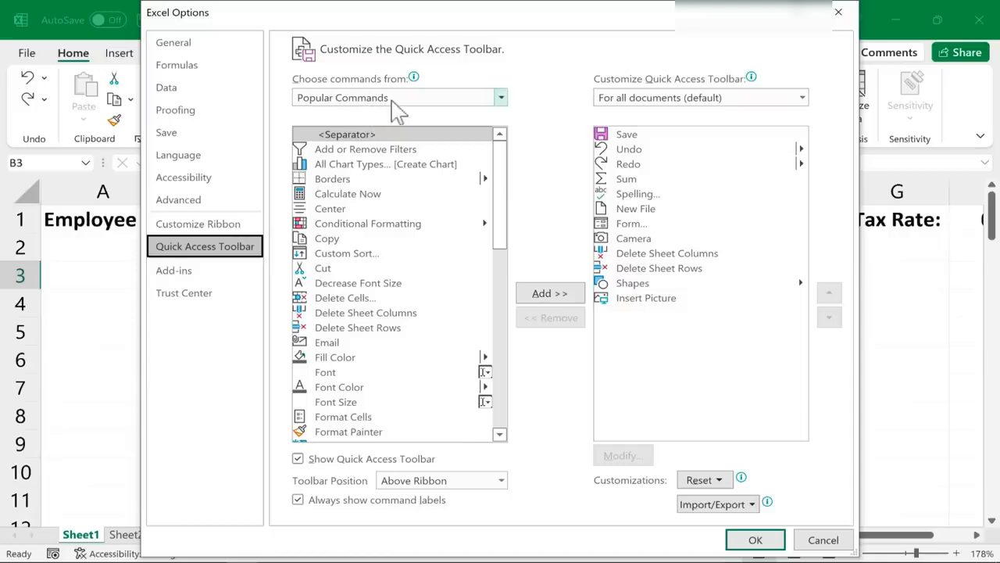
pyautogui.click(481, 99)
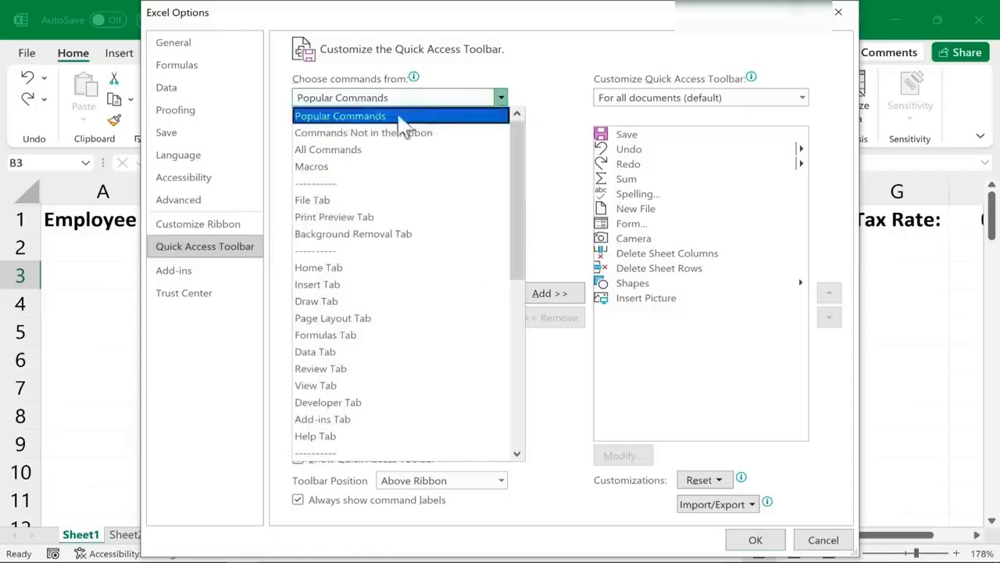
pyautogui.click(340, 152)
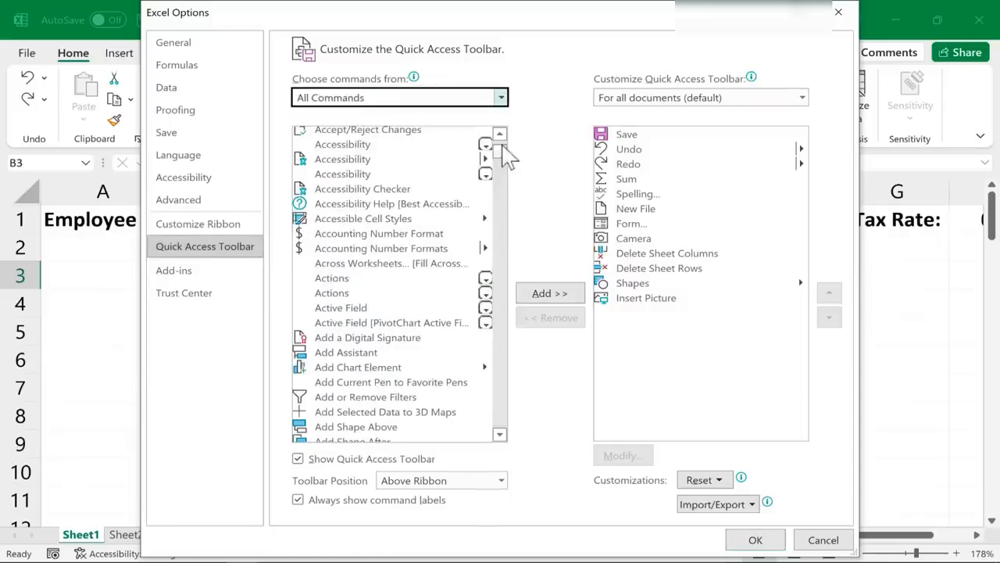
pyautogui.moveTo(504, 156); pyautogui.dragTo(500, 172)
pyautogui.click(328, 235)
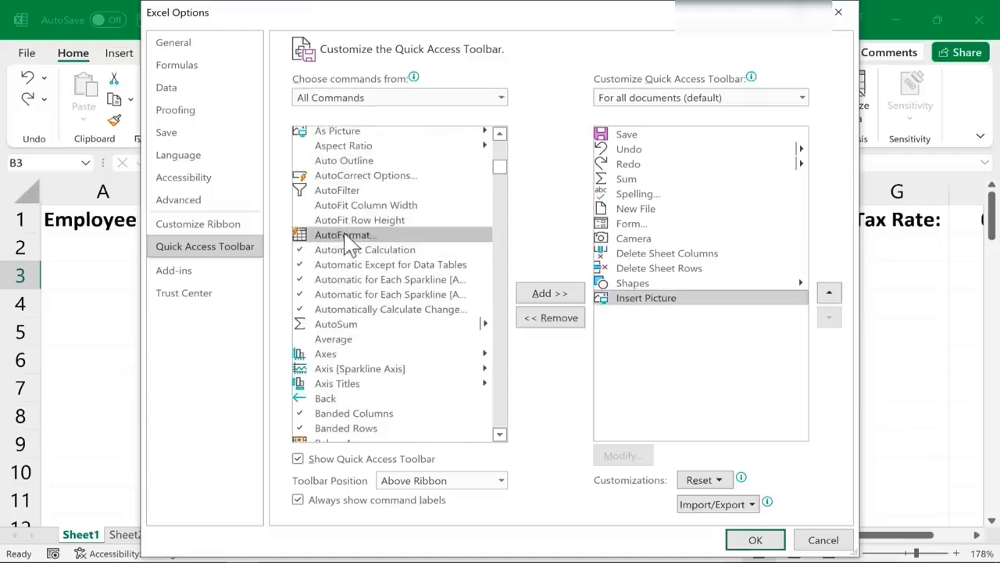
pyautogui.click(569, 297)
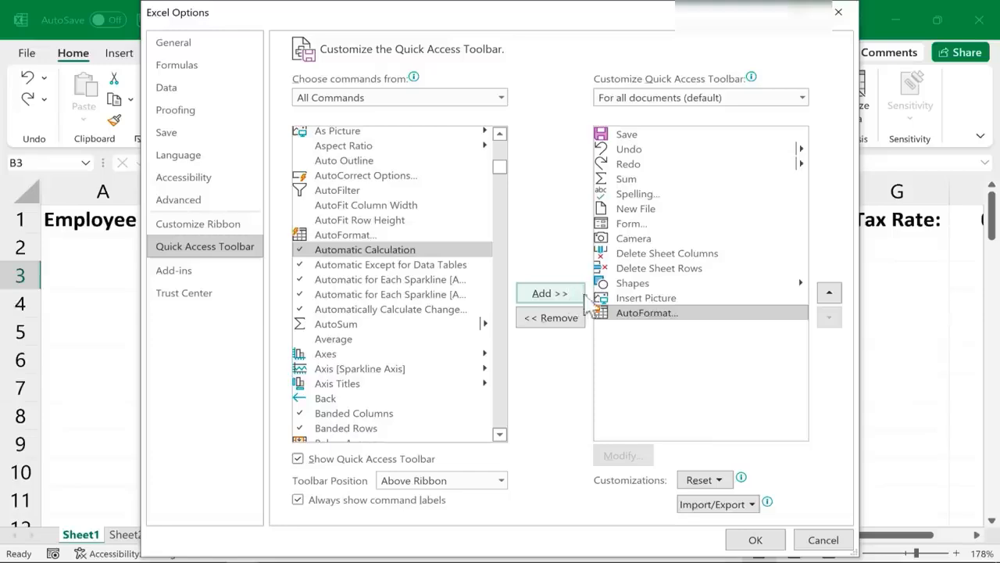
pyautogui.click(755, 540)
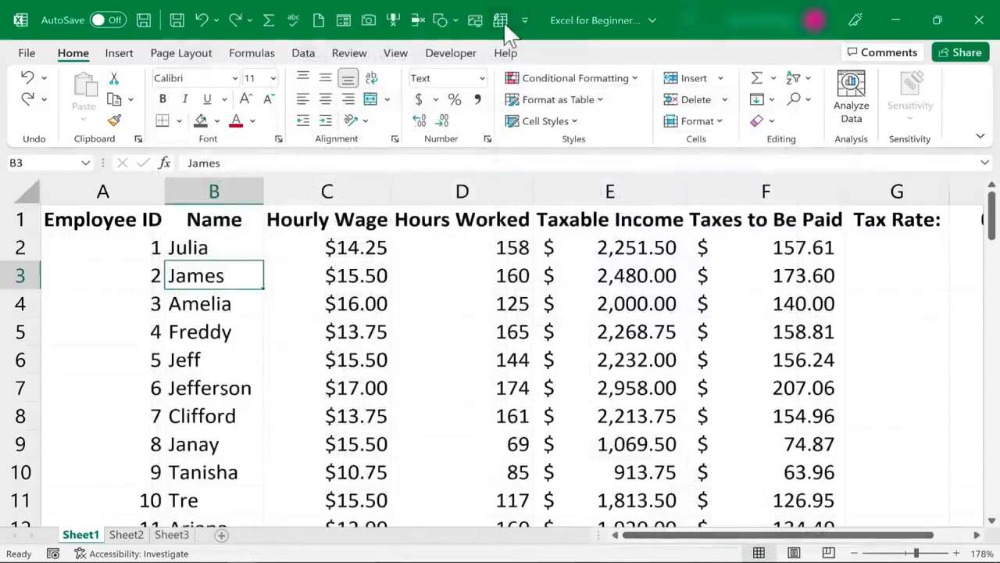
# Apply the List 2 AutoFormat design to the payroll data range
pyautogui.press('Down')
pyautogui.press('Down')
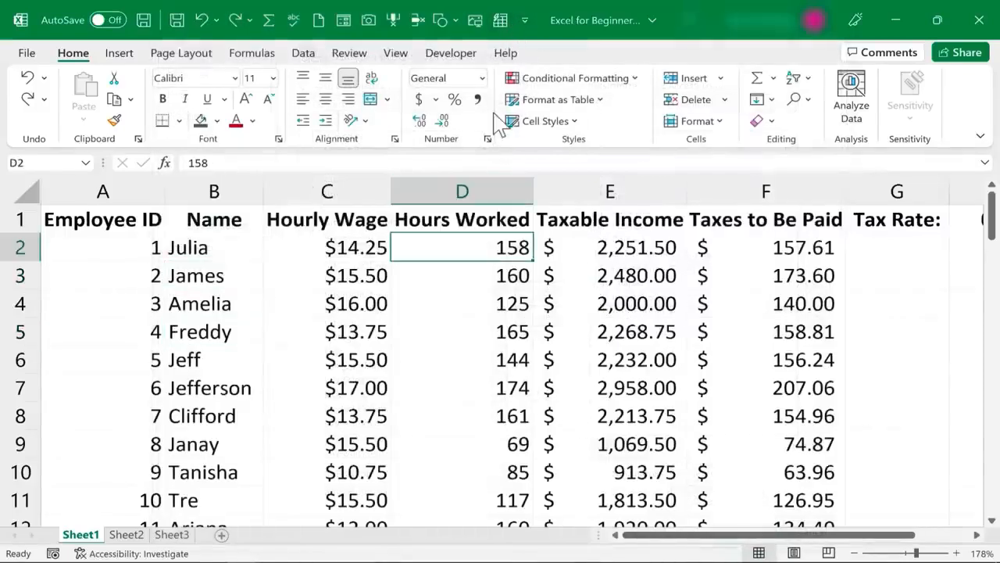
pyautogui.click(306, 322)
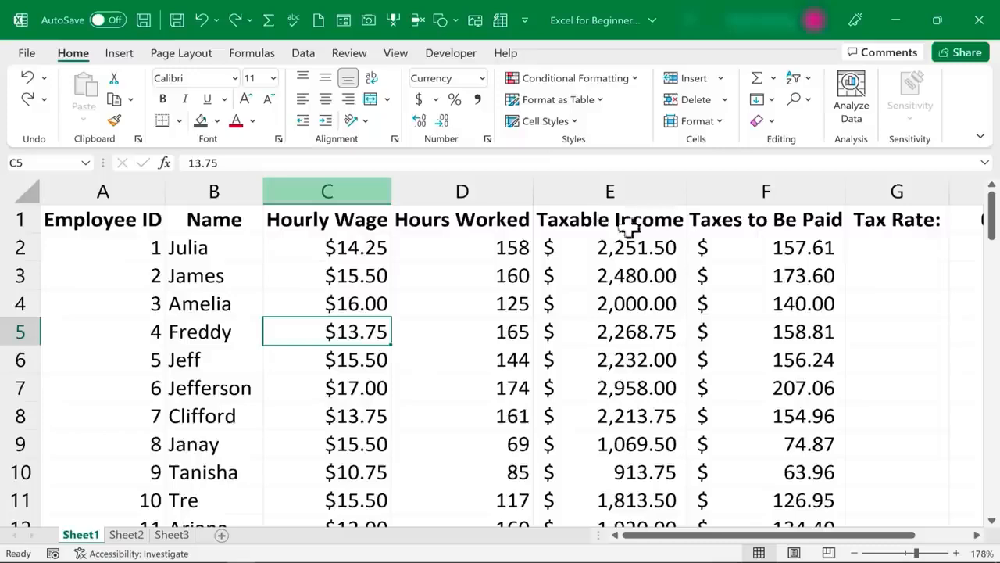
pyautogui.click(501, 22)
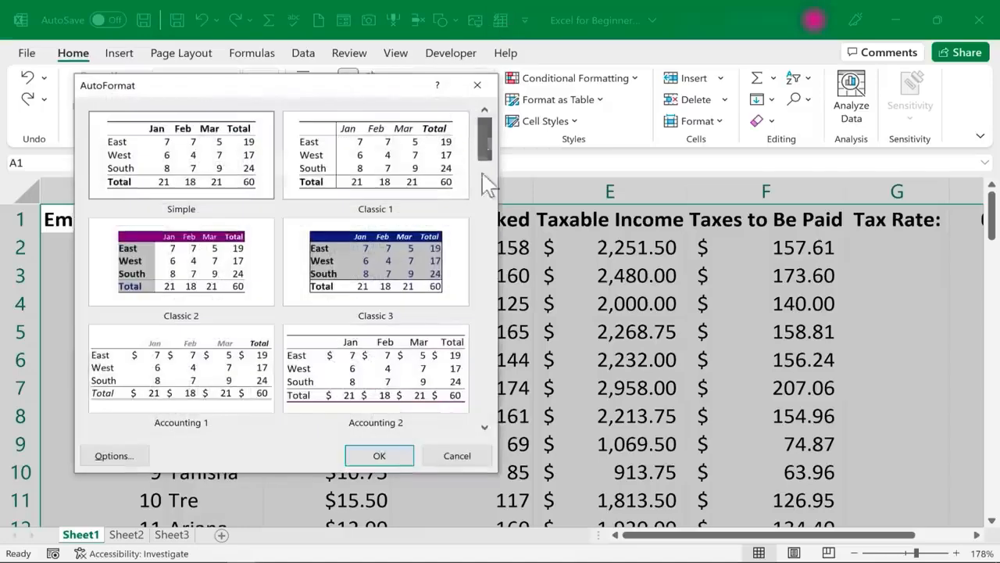
pyautogui.scroll(-4, 491, 434)
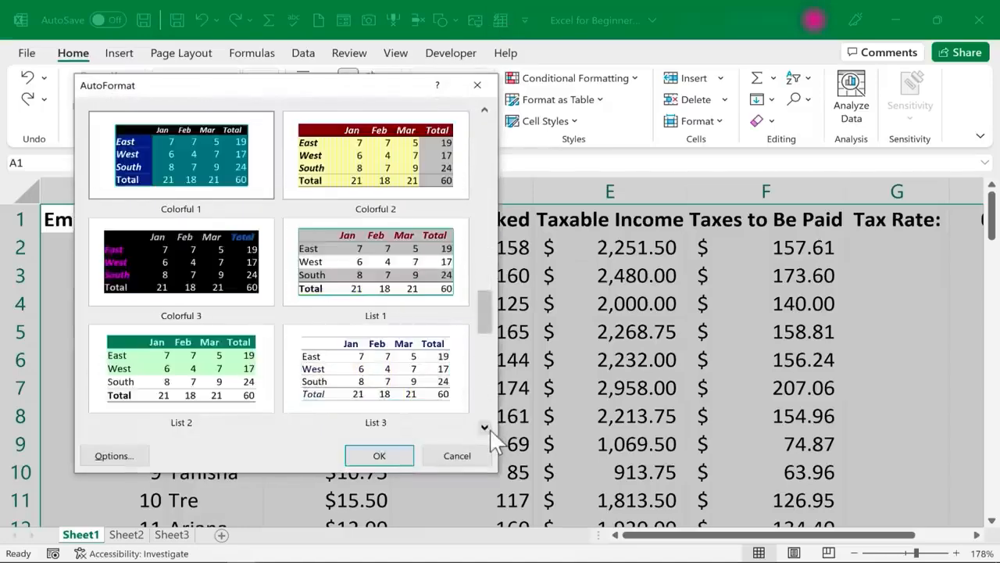
pyautogui.scroll(-1, 489, 428)
pyautogui.click(367, 157)
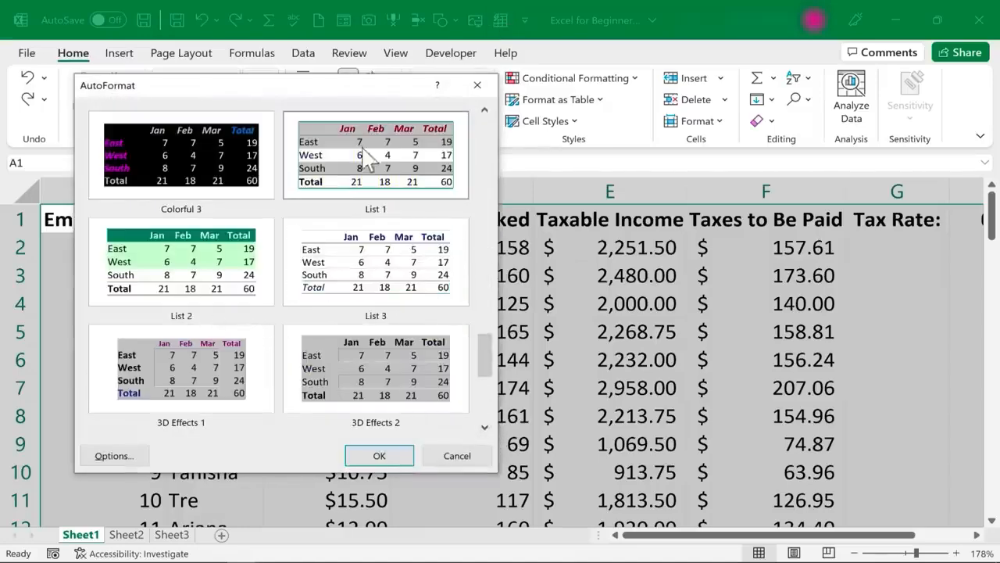
pyautogui.click(170, 306)
pyautogui.click(377, 456)
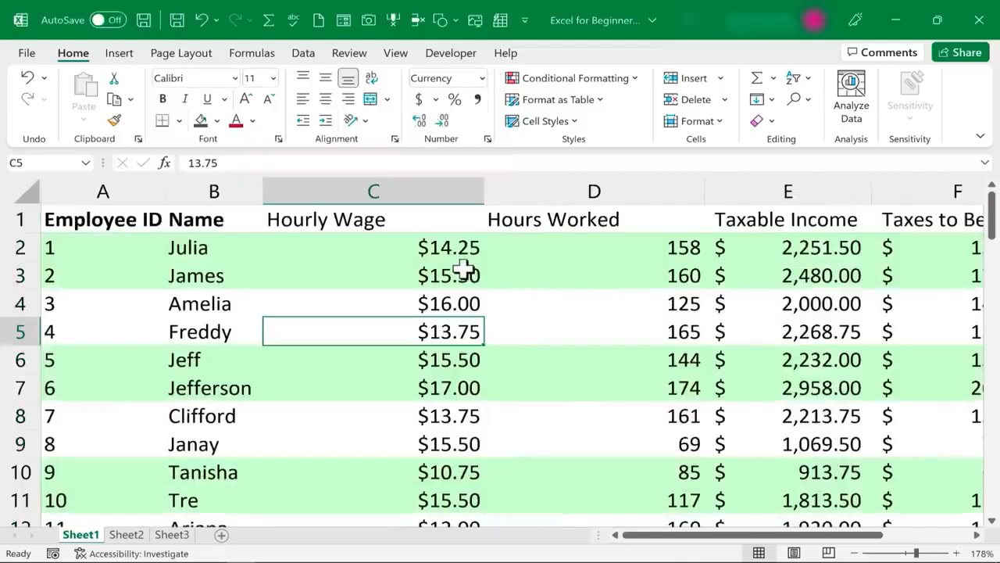
# Undo the AutoFormat design together with the earlier header formatting changes on the payroll sheet
pyautogui.scroll(-2, 467, 268)
pyautogui.scroll(2, 469, 268)
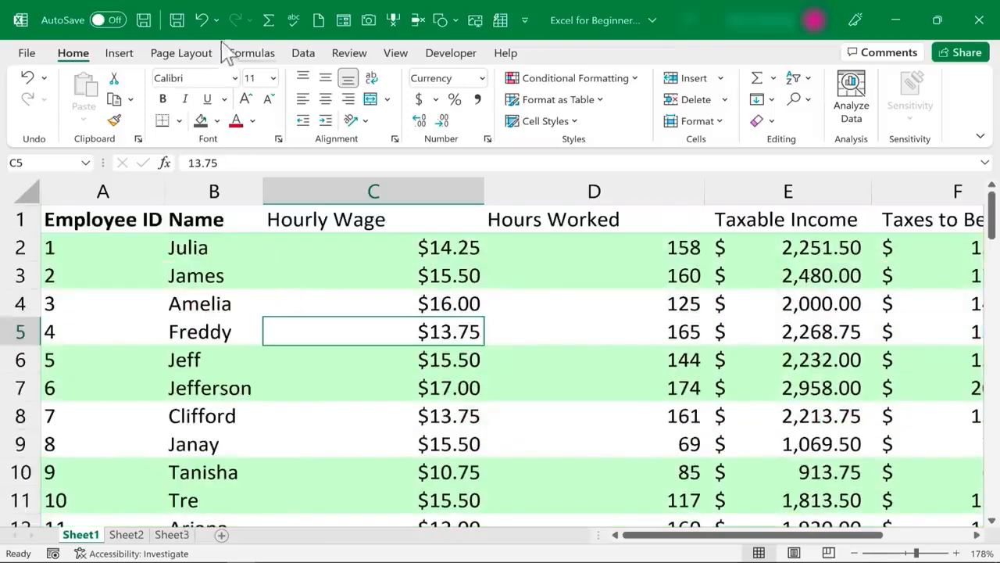
pyautogui.click(201, 17)
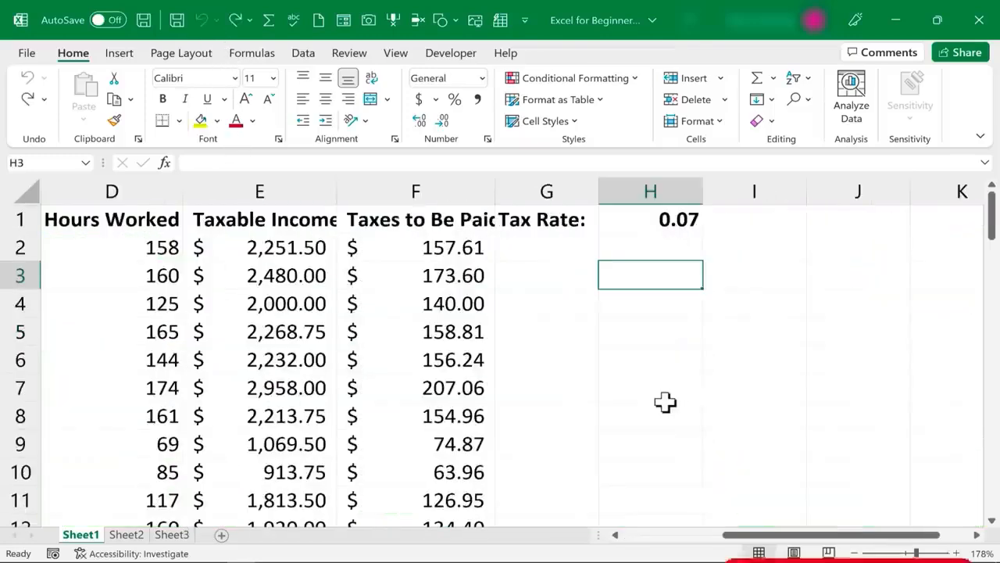
pyautogui.moveTo(749, 541); pyautogui.dragTo(632, 536)
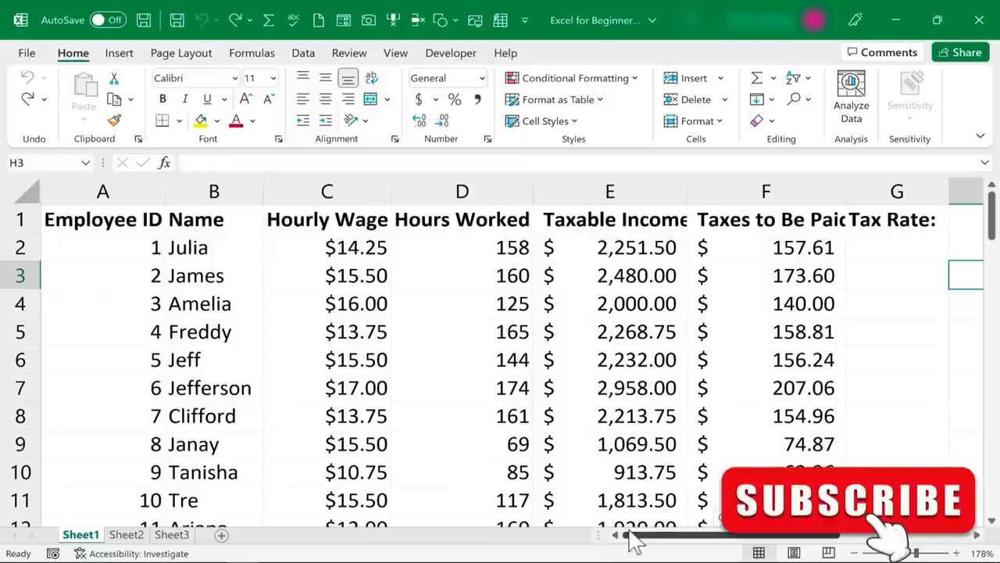
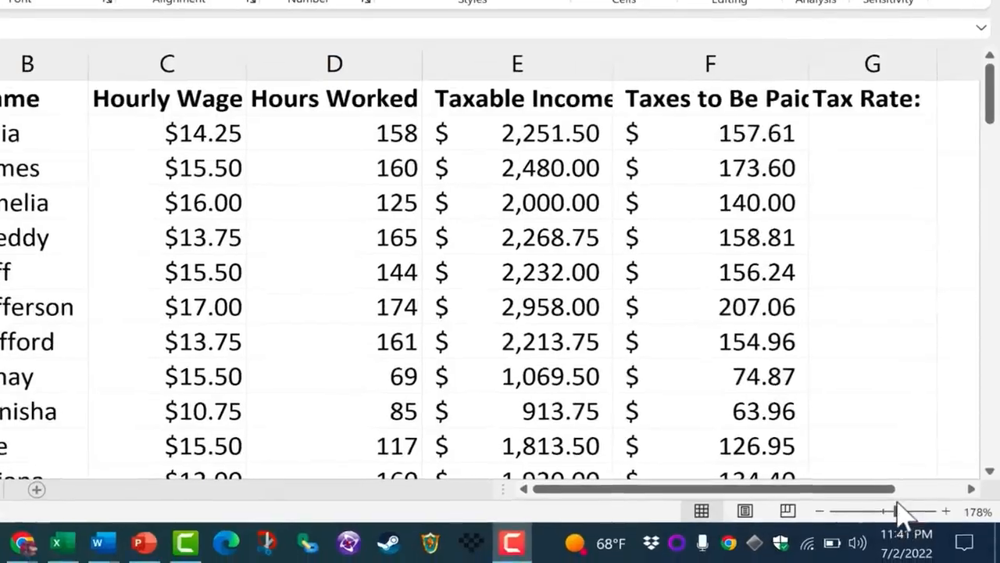
# Insert a default column chart from A1:F71 and enlarge it to cover about columns C to O and rows 2 to 24
pyautogui.click(897, 510)
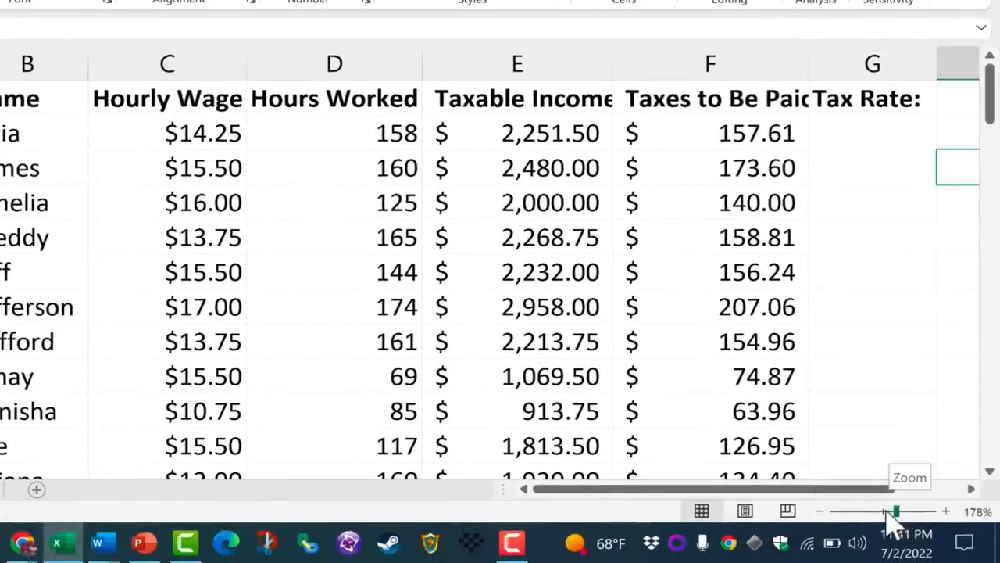
pyautogui.moveTo(897, 512); pyautogui.dragTo(875, 512)
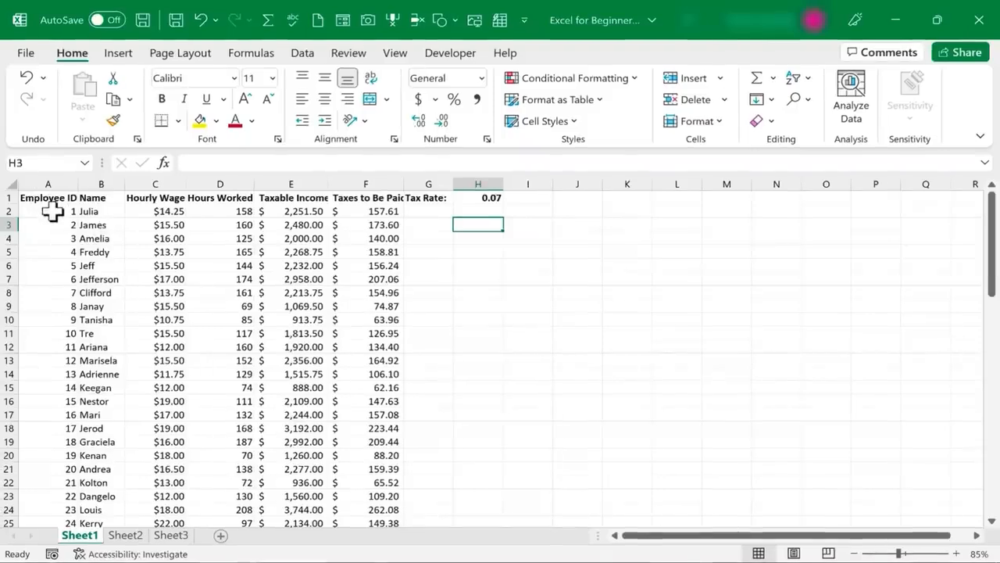
pyautogui.moveTo(37, 198); pyautogui.dragTo(403, 508)
pyautogui.scroll(-2, 375, 500)
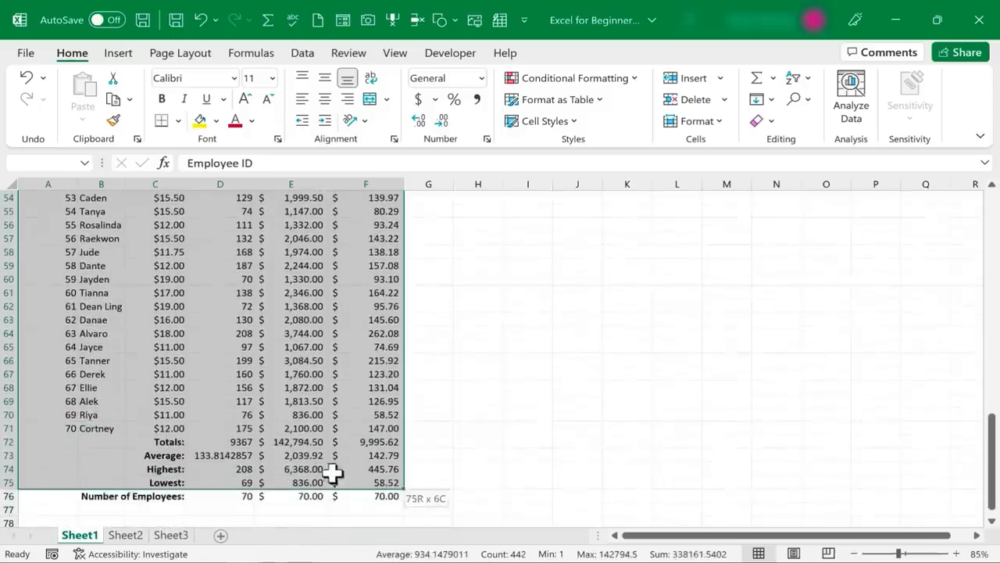
pyautogui.moveTo(326, 442); pyautogui.dragTo(338, 426)
pyautogui.hotkey('alt', 'F1')
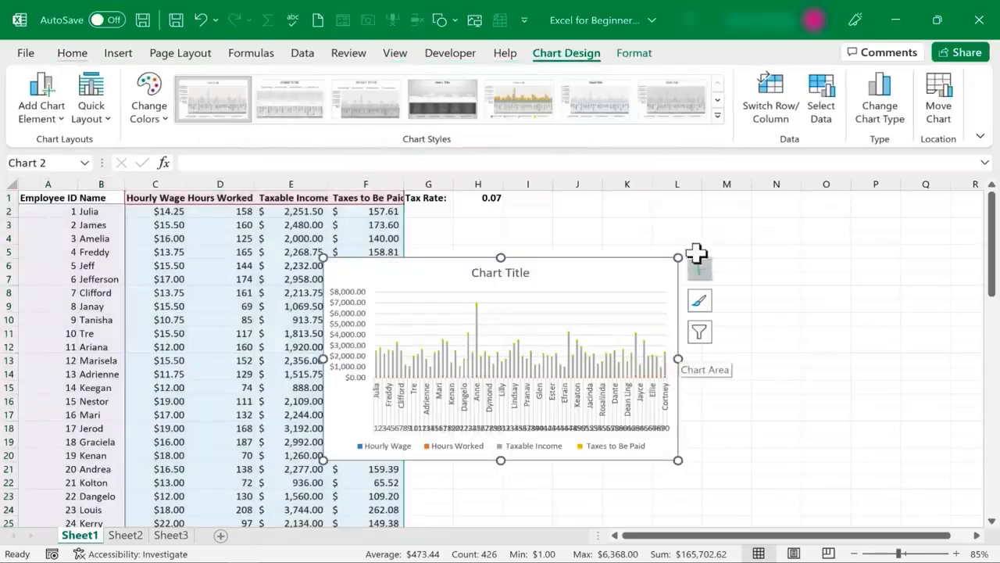
pyautogui.moveTo(678, 257); pyautogui.dragTo(830, 207)
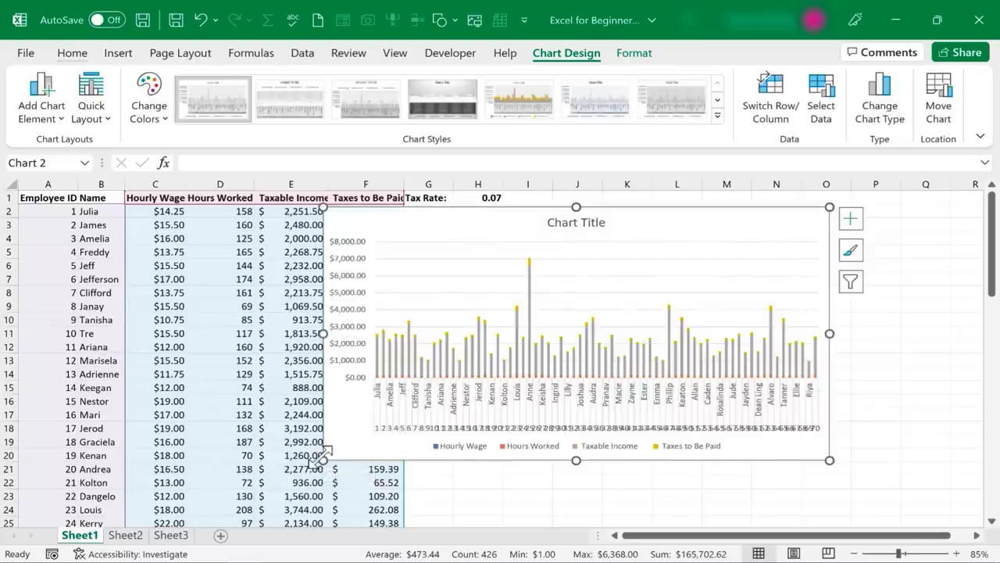
pyautogui.moveTo(314, 461); pyautogui.dragTo(172, 512)
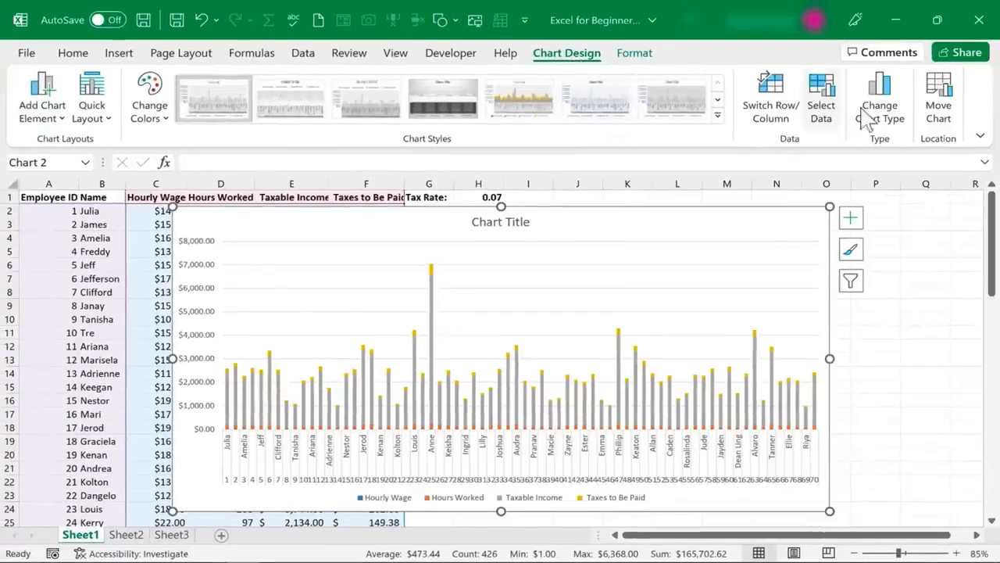
# Change the payroll chart's type to Clustered Column
pyautogui.click(889, 126)
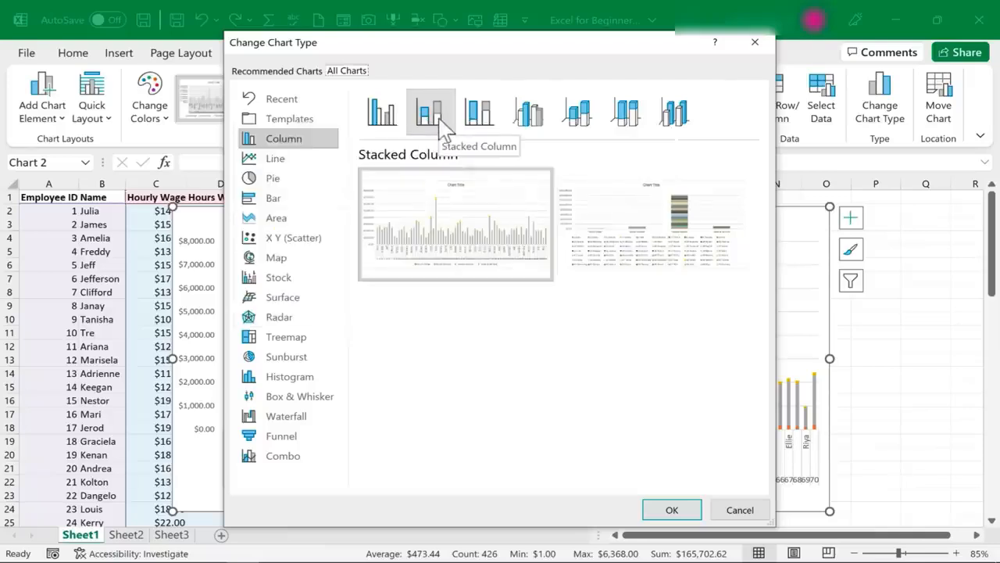
pyautogui.click(383, 117)
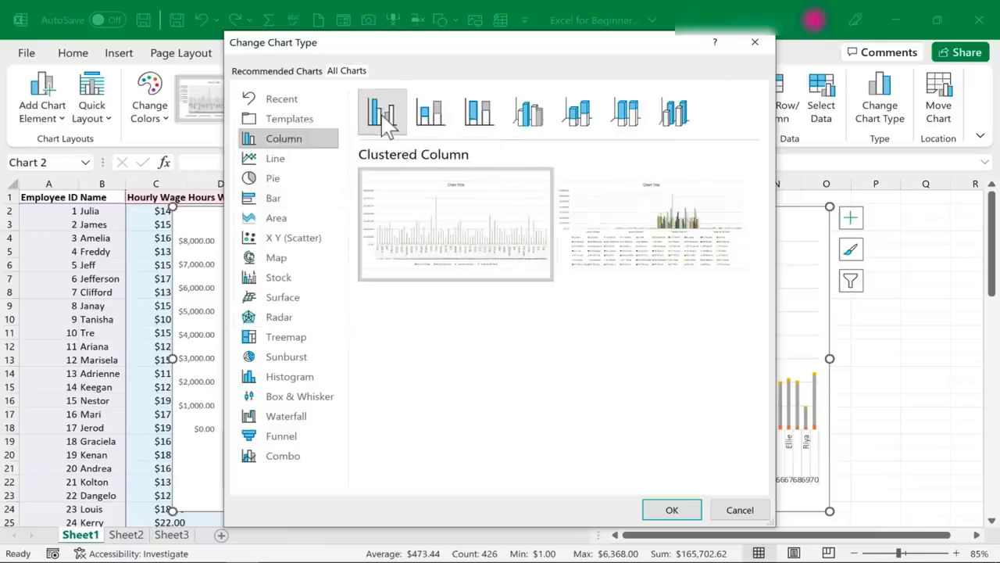
pyautogui.click(669, 509)
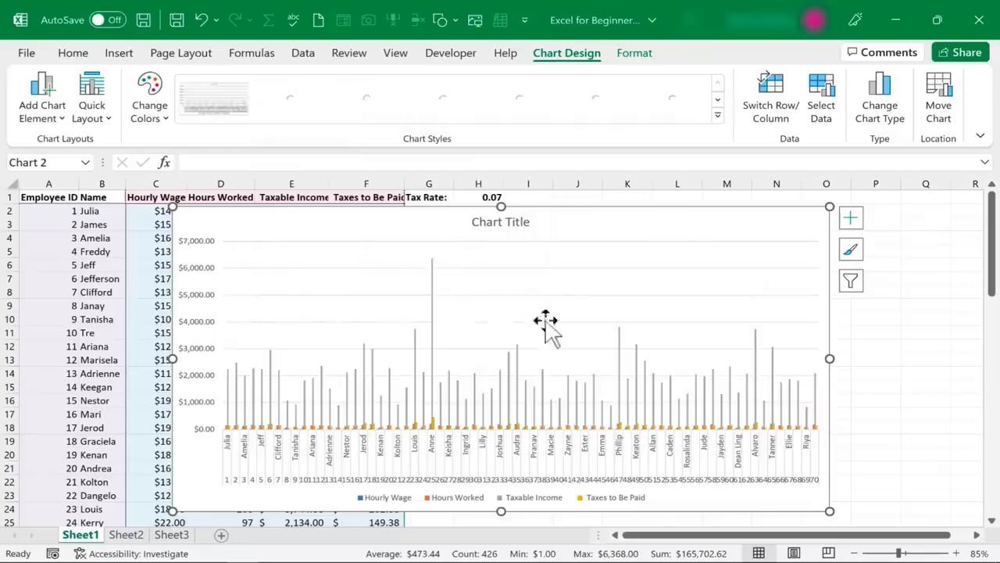
# Change the payroll chart's type to a basic Pie chart
pyautogui.click(500, 383)
pyautogui.click(637, 58)
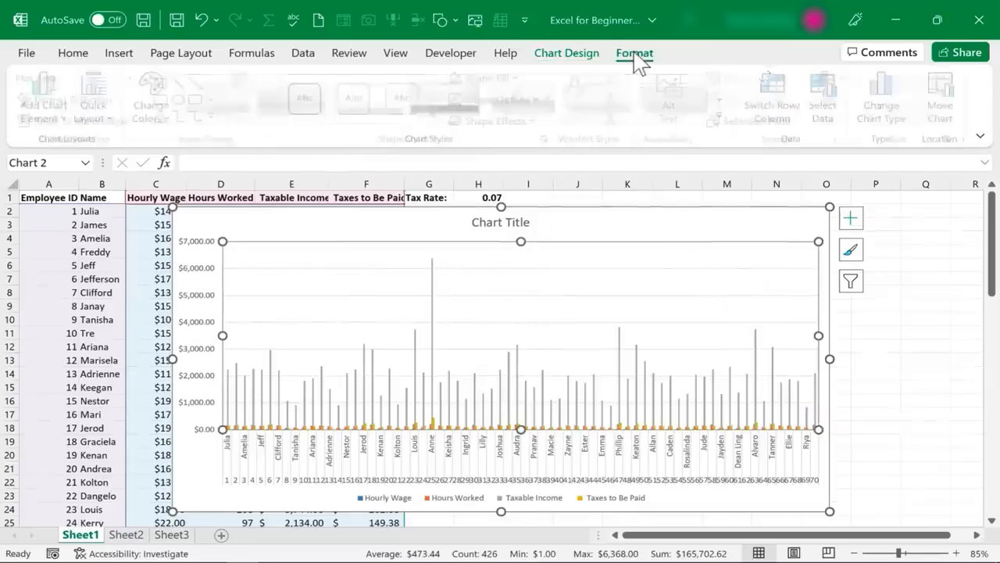
pyautogui.click(588, 60)
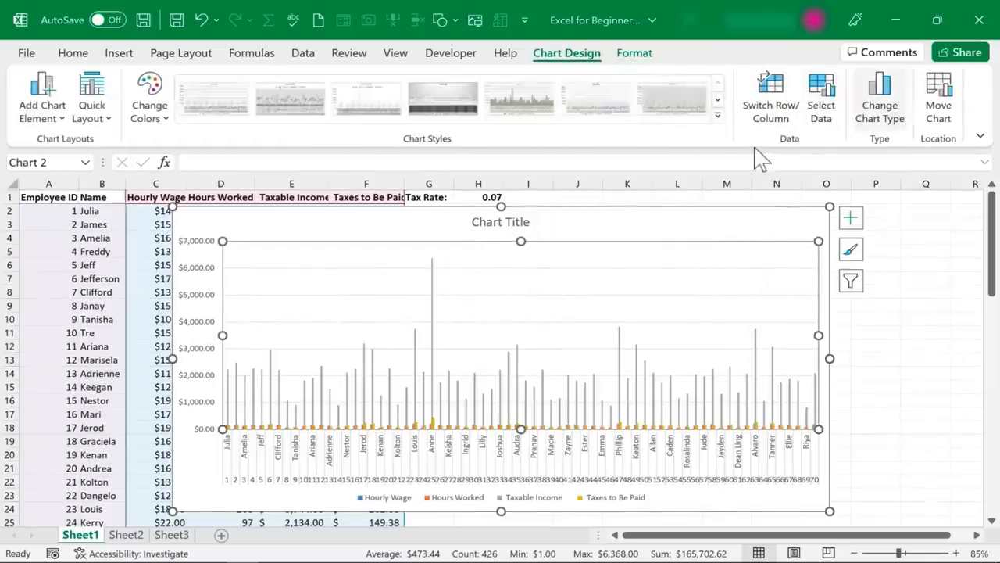
pyautogui.click(878, 110)
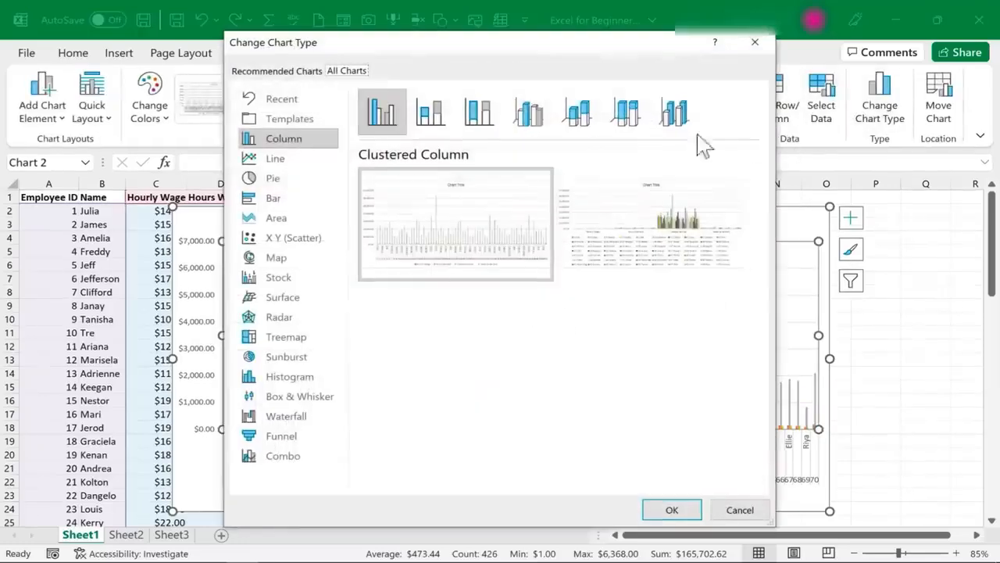
pyautogui.click(270, 197)
pyautogui.click(273, 178)
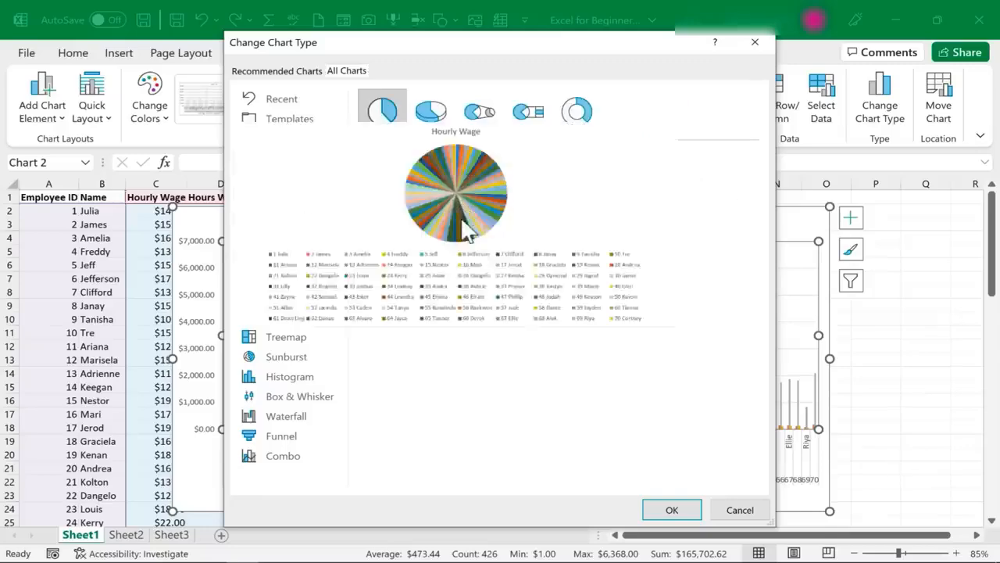
pyautogui.doubleClick(458, 234)
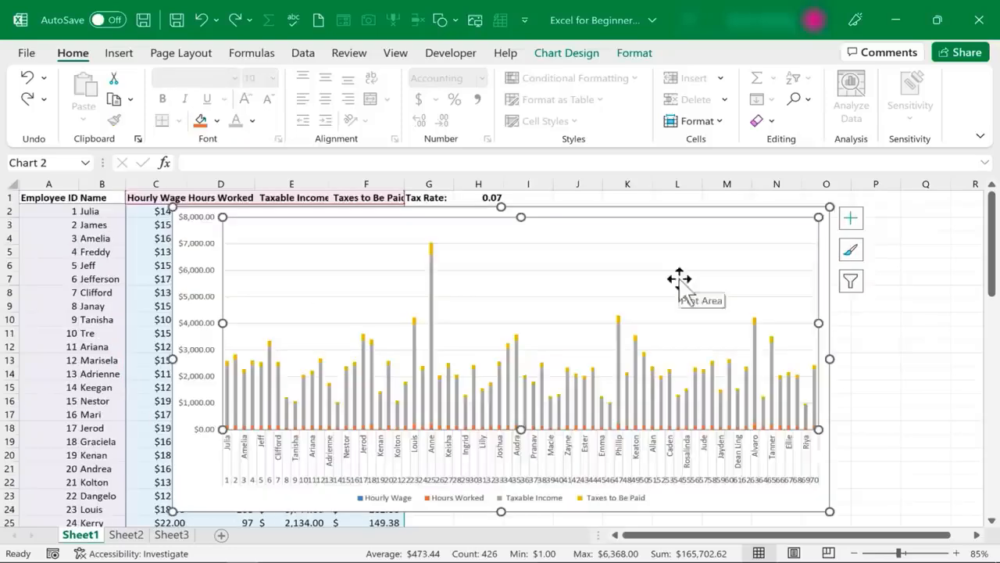
# Add a chart title to the stacked column chart in the Above Chart position
pyautogui.click(577, 55)
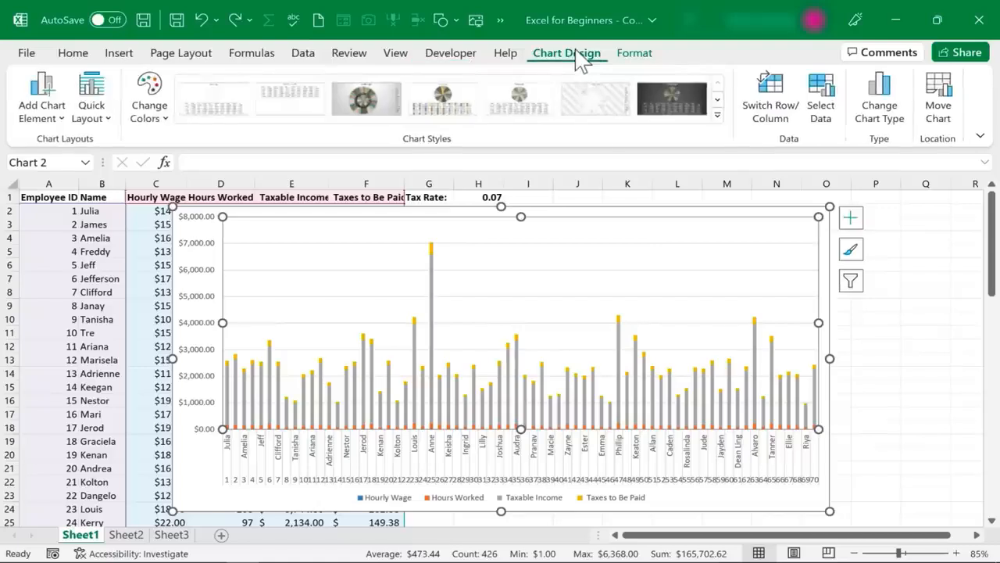
pyautogui.click(51, 119)
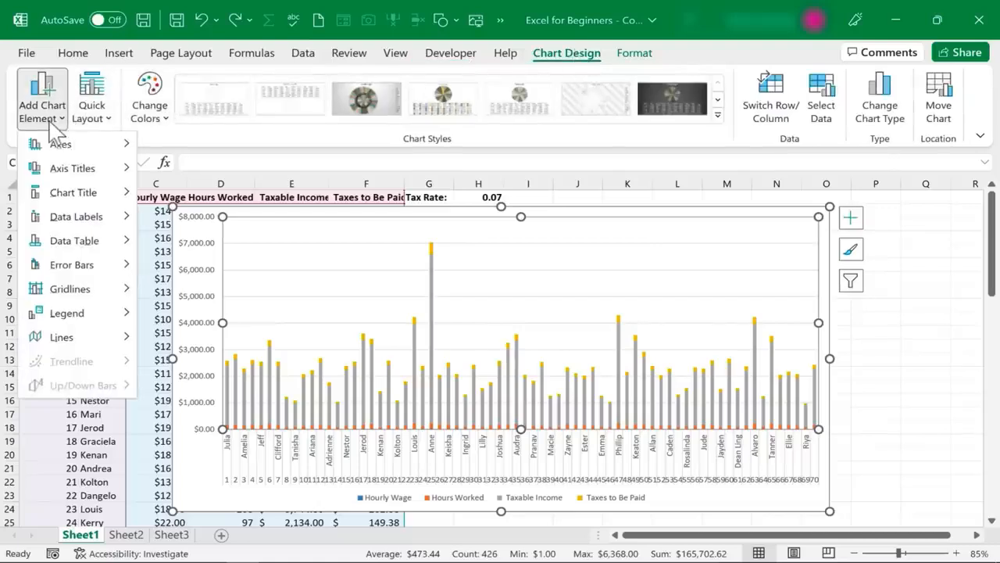
pyautogui.moveTo(67, 197)
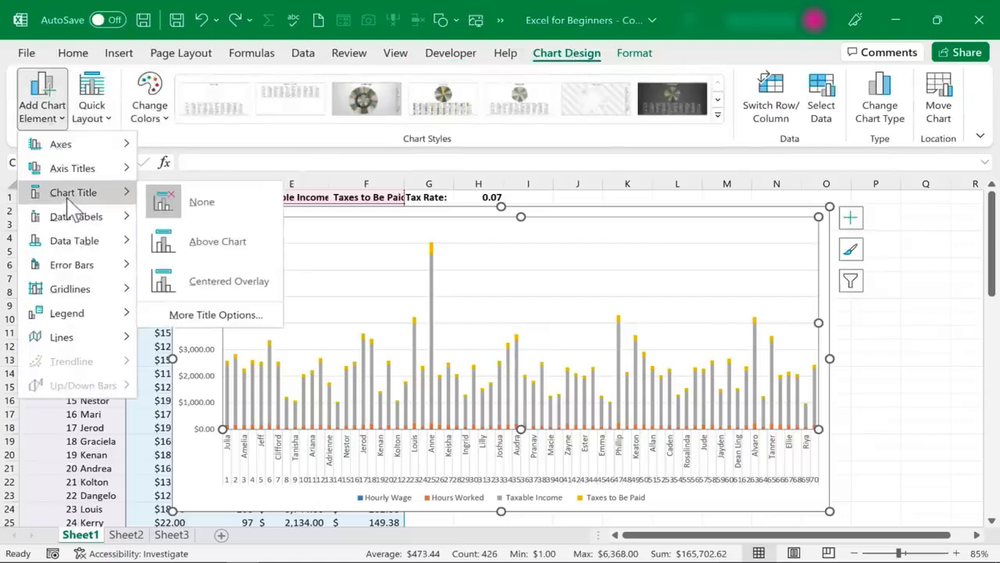
pyautogui.click(223, 248)
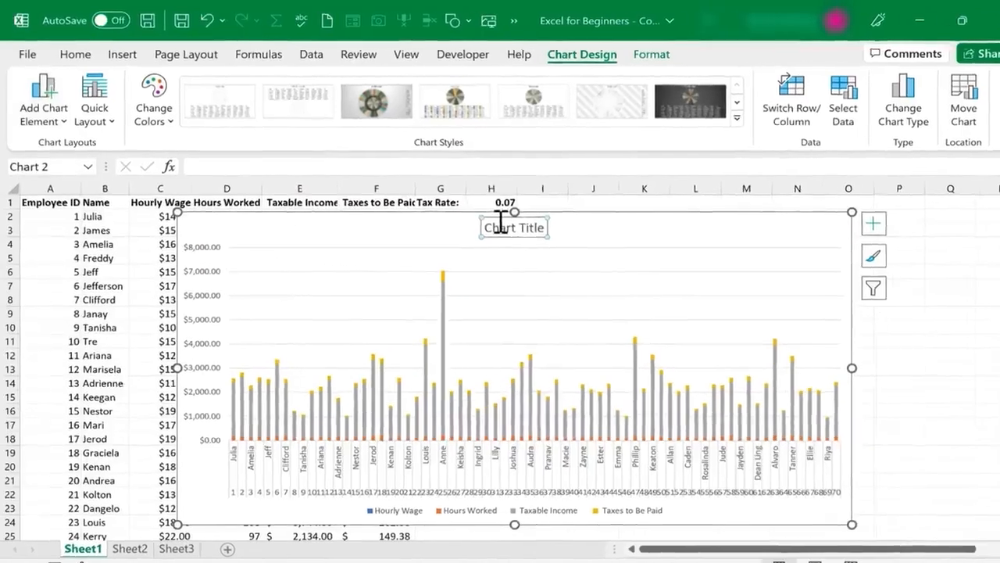
# Replace the placeholder chart title with "Summary Chart"
pyautogui.tripleClick(500, 225)
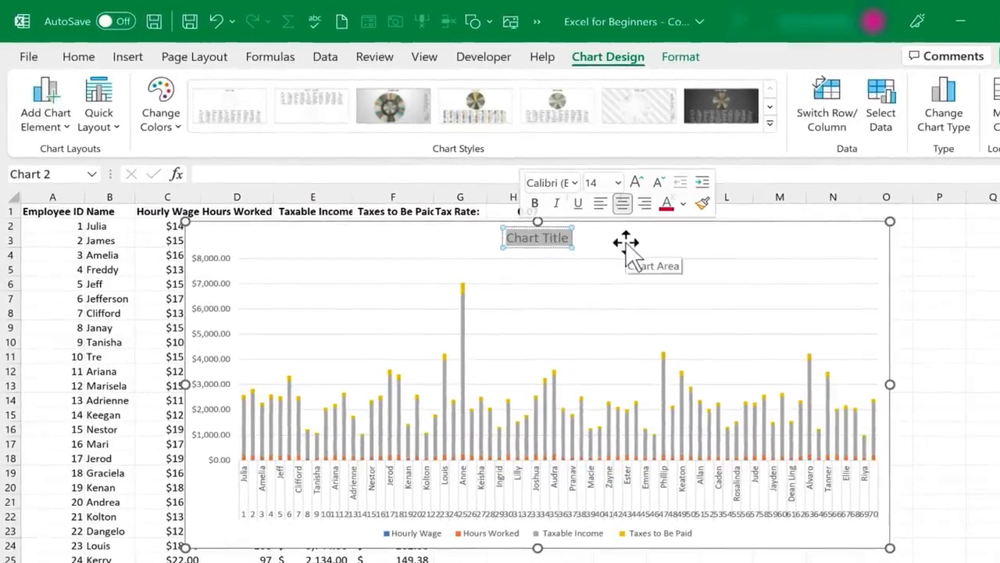
pyautogui.write('Summary')
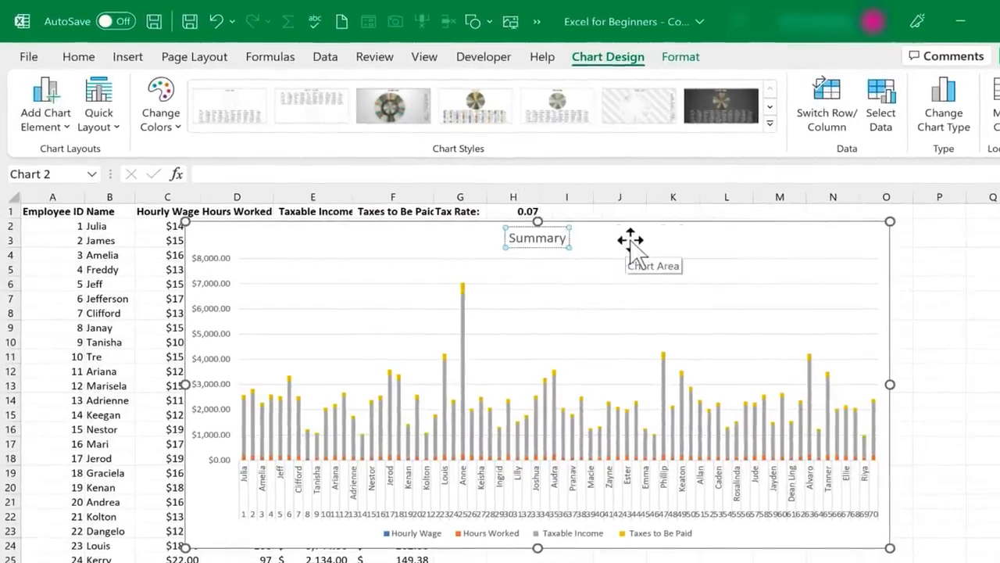
pyautogui.write(' Chart')
pyautogui.press('Escape')
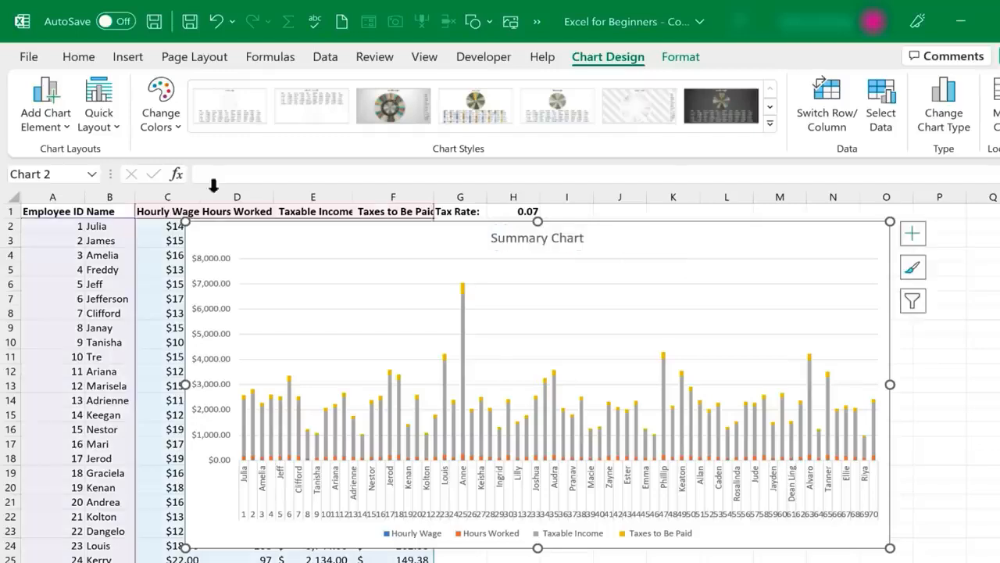
# Add a primary horizontal axis title to the chart reading "Employees"
pyautogui.click(47, 123)
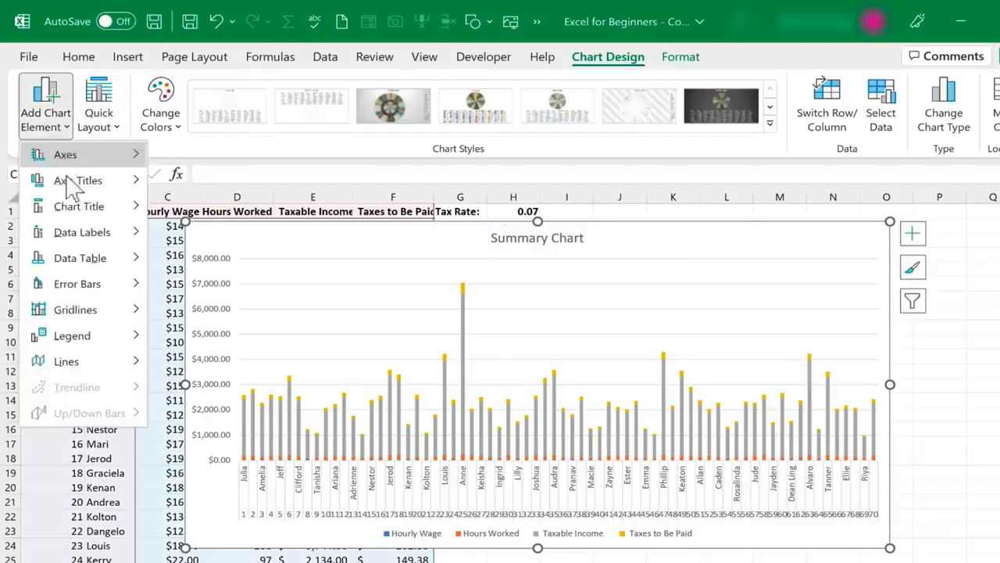
pyautogui.moveTo(125, 182)
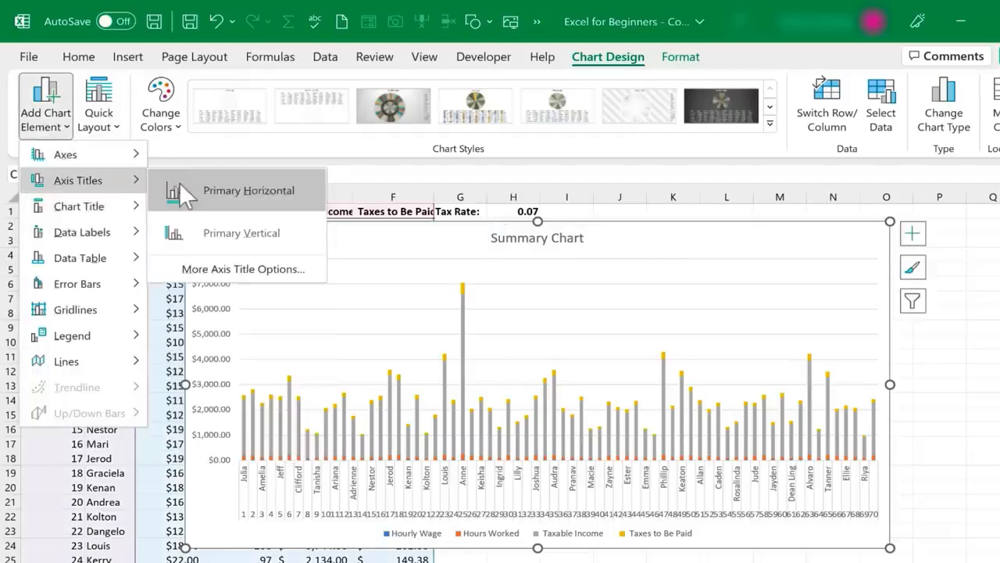
pyautogui.click(235, 202)
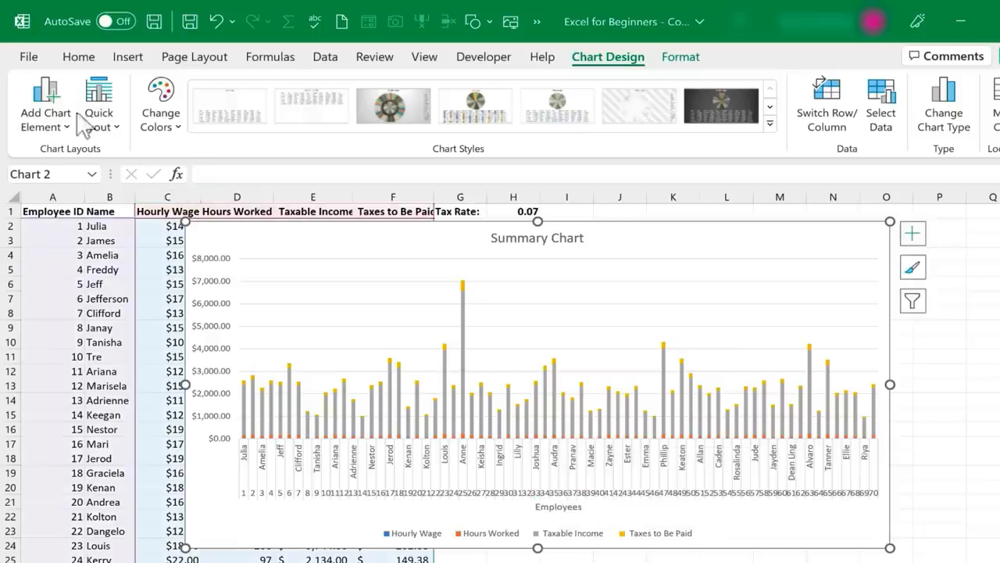
# Add a primary vertical axis title to the chart reading "Taxable Income, Taxes Owed, etc."
pyautogui.click(46, 118)
pyautogui.moveTo(131, 186)
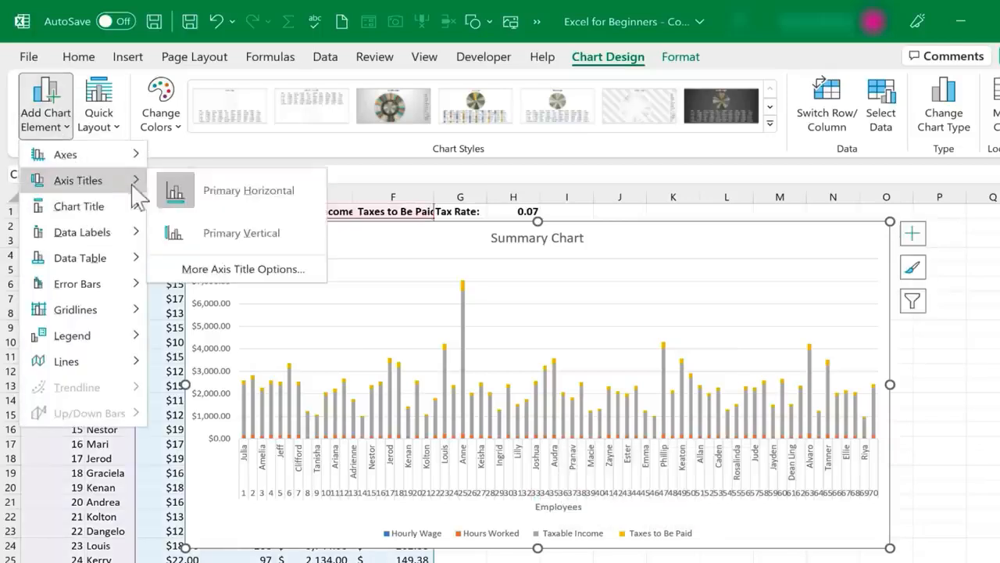
pyautogui.click(216, 227)
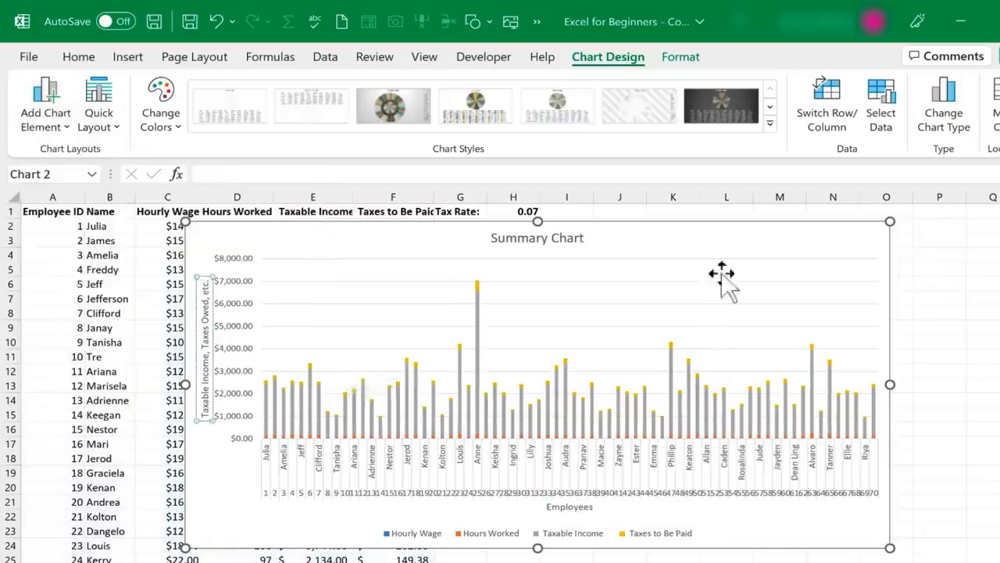
pyautogui.click(688, 293)
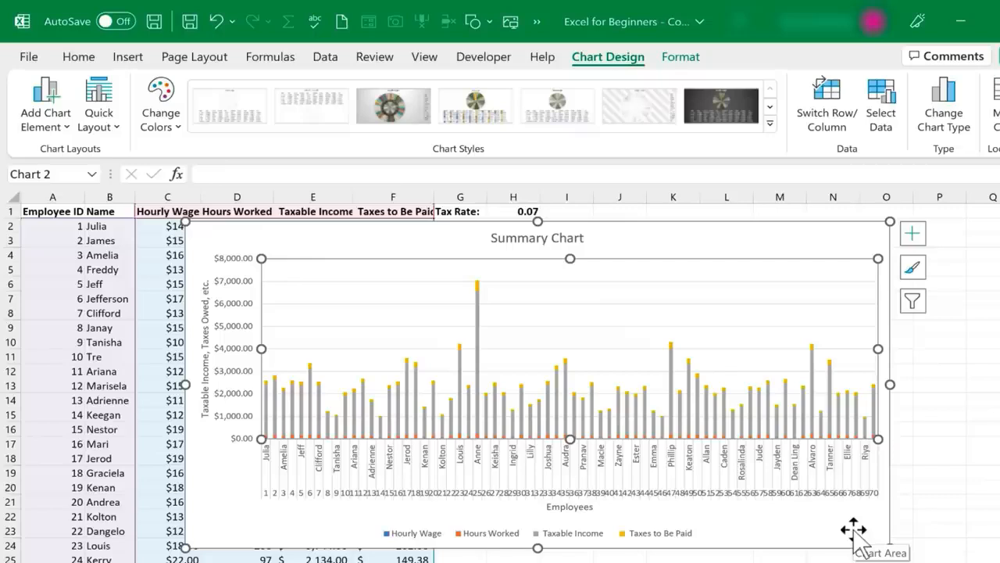
# Move the Summary Chart clear of the payroll data and shrink it to about columns I to N, rows 9 to 18
pyautogui.hotkey('alt', 'F1')
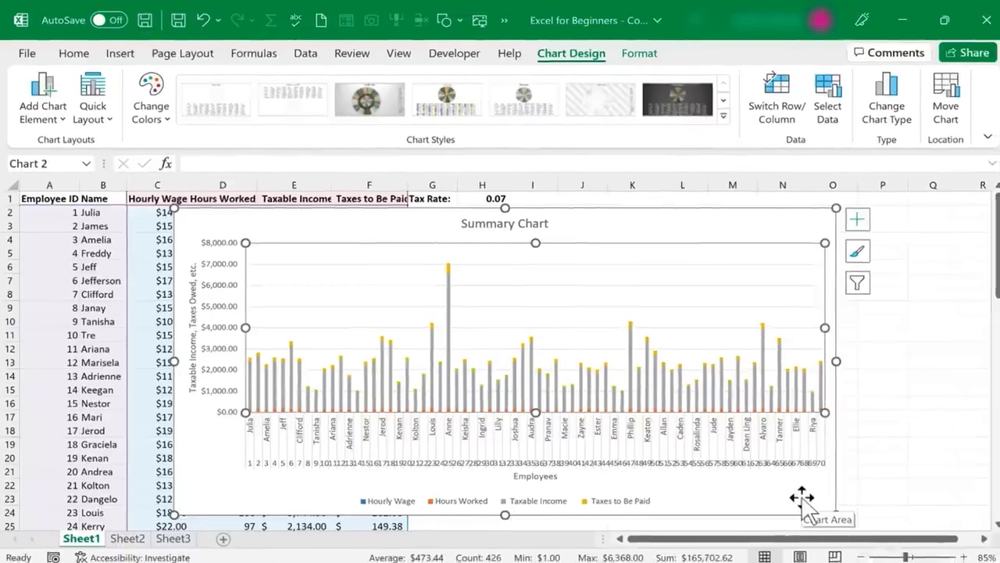
pyautogui.moveTo(284, 232); pyautogui.dragTo(537, 232)
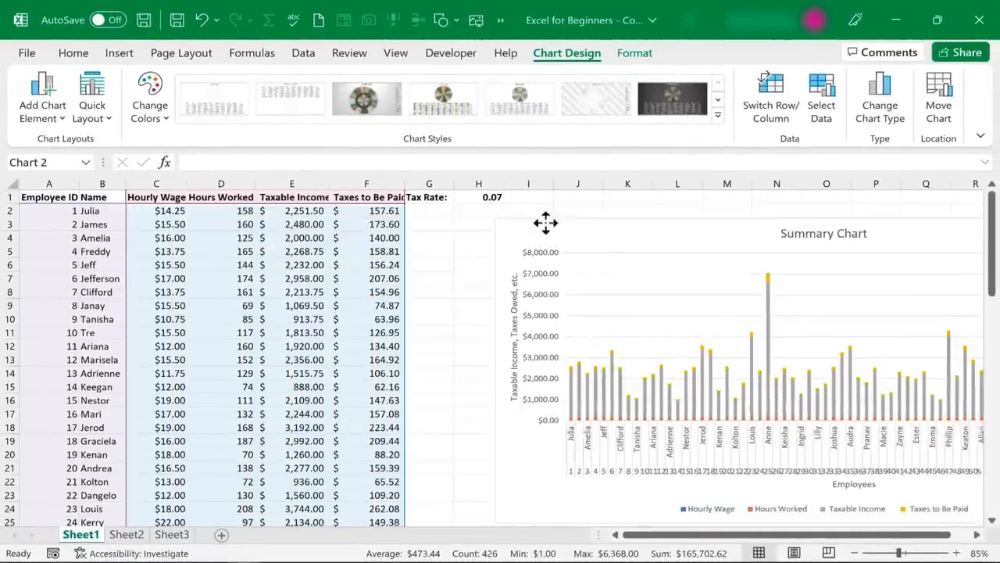
pyautogui.moveTo(441, 211); pyautogui.dragTo(805, 391)
pyautogui.moveTo(875, 435); pyautogui.dragTo(744, 315)
pyautogui.click(608, 450)
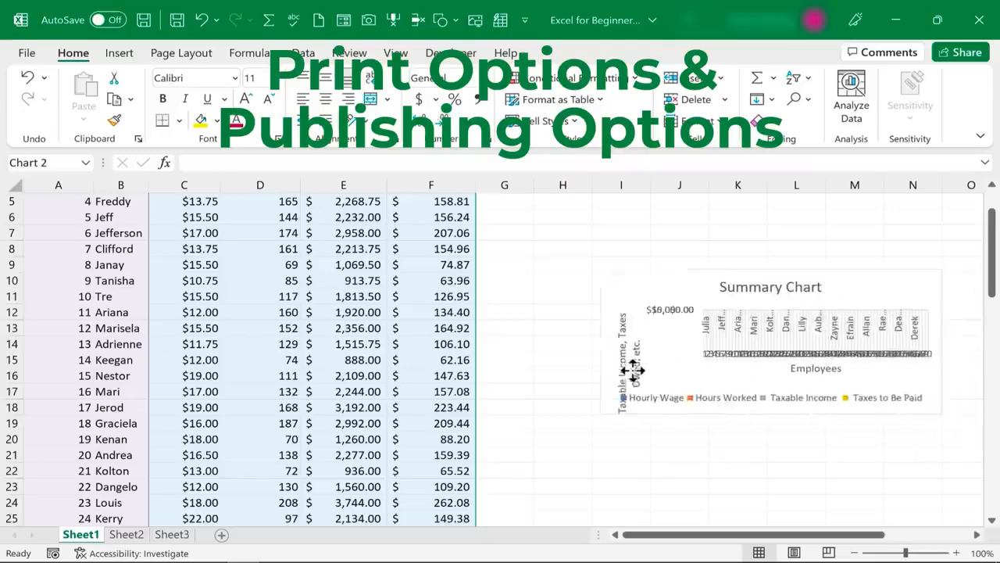
# Shift the chart back to column G beside the data and enlarge it to about columns G to N, rows 10 to 23
pyautogui.moveTo(632, 368); pyautogui.dragTo(542, 384)
pyautogui.click(621, 438)
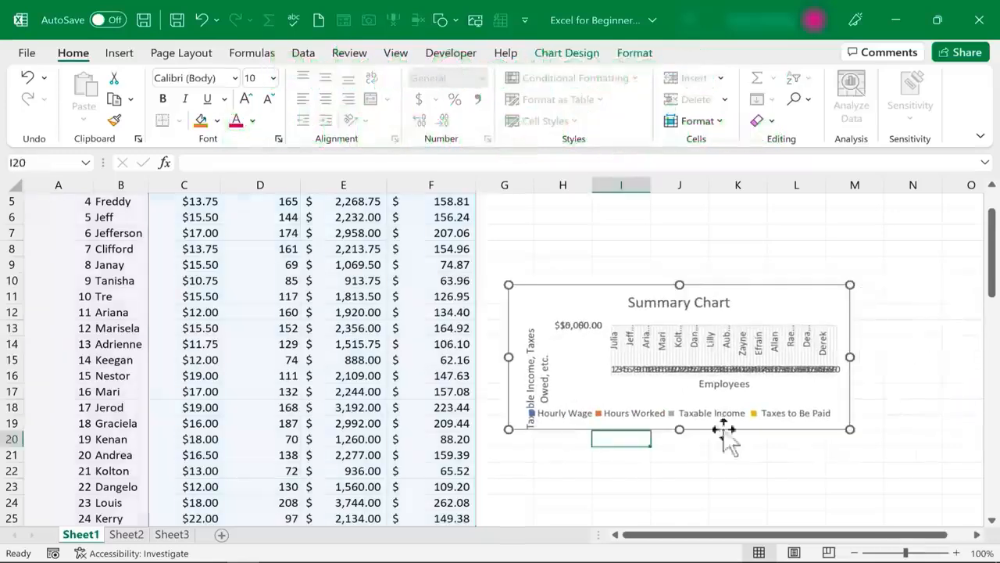
pyautogui.click(784, 408)
pyautogui.moveTo(849, 430); pyautogui.dragTo(932, 487)
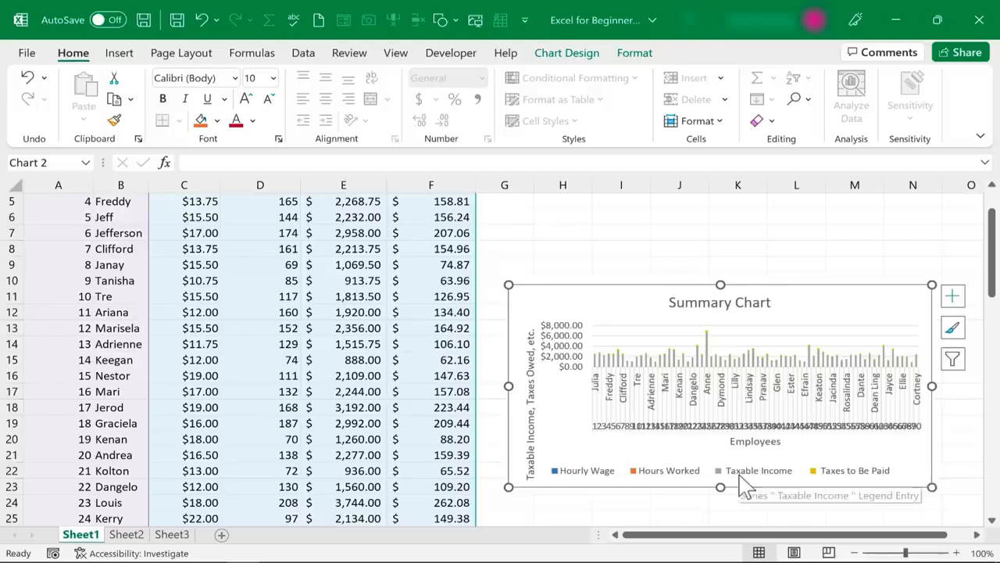
pyautogui.moveTo(679, 535); pyautogui.dragTo(604, 545)
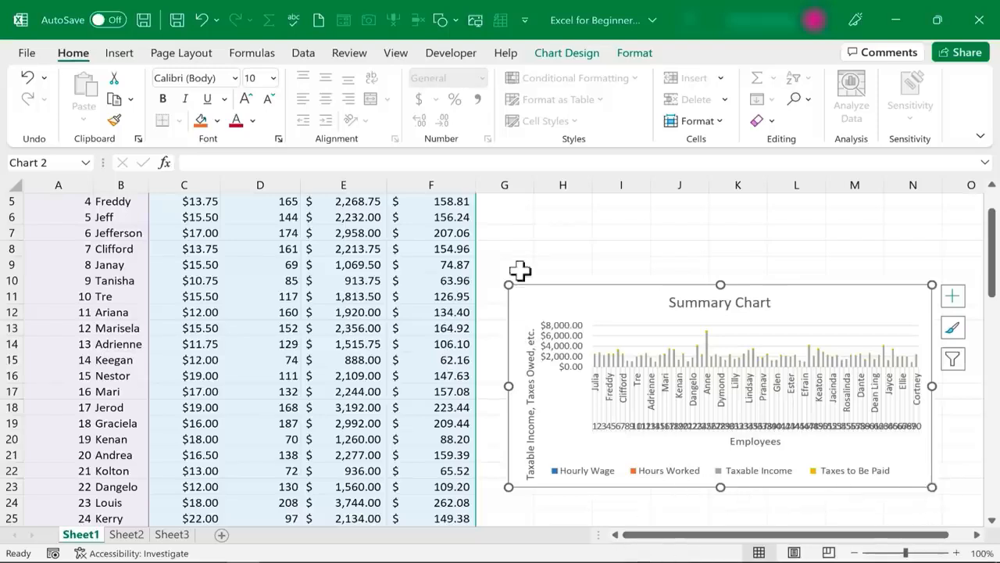
pyautogui.click(520, 264)
# Examine every page of the print preview to see how the payroll data and chart split across pages
pyautogui.scroll(2, 523, 266)
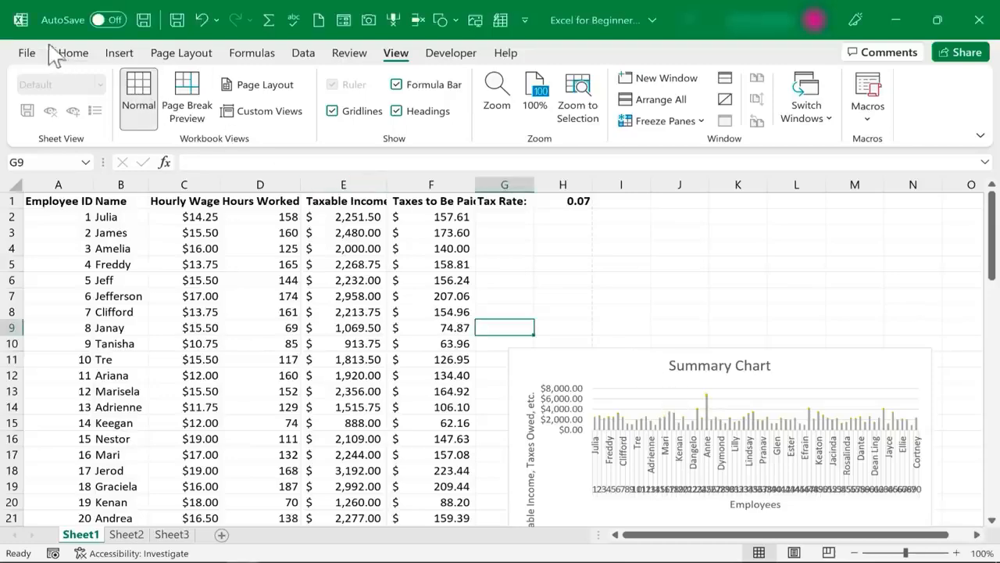
pyautogui.click(29, 53)
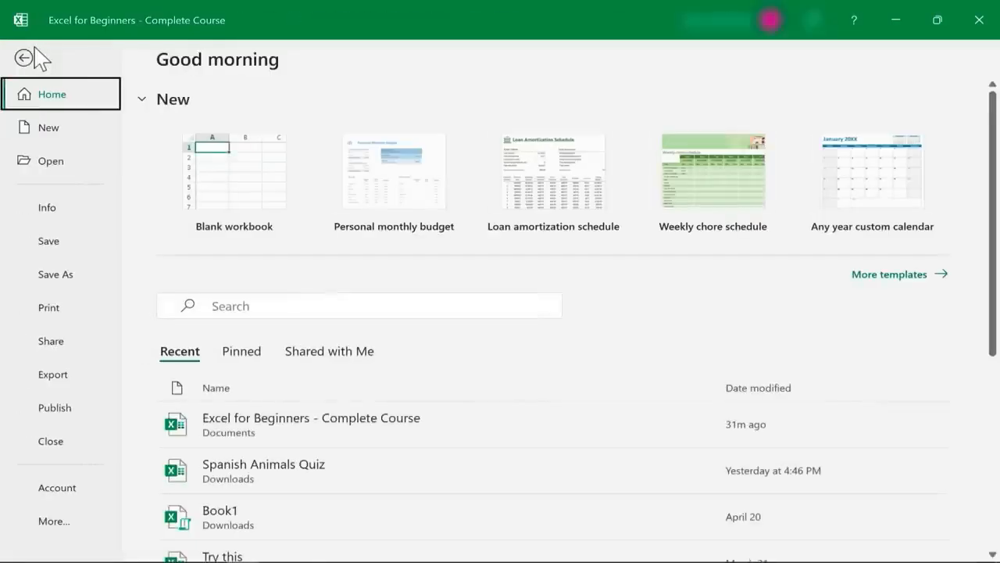
pyautogui.click(49, 307)
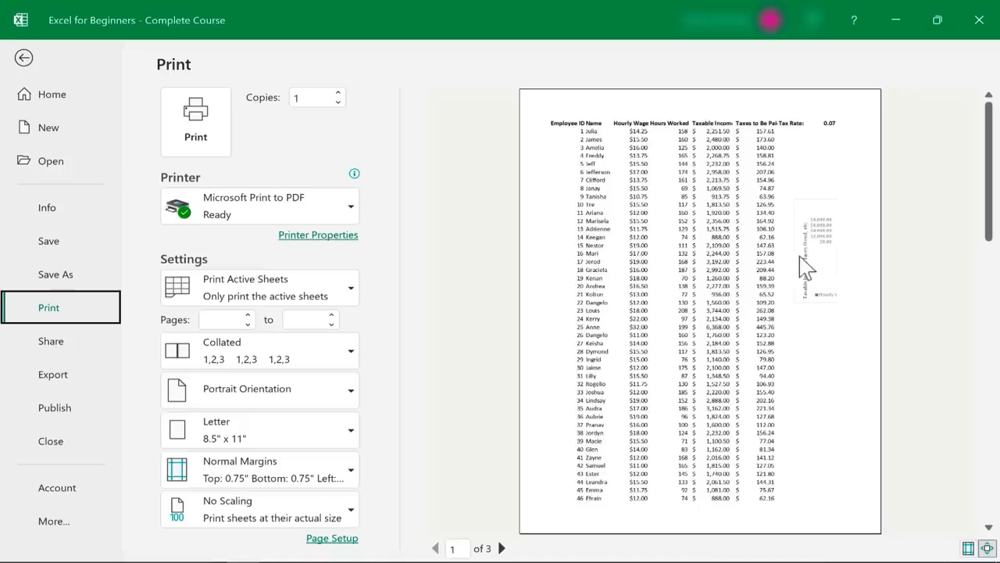
pyautogui.moveTo(990, 133); pyautogui.dragTo(783, 369)
pyautogui.scroll(-3, 786, 380)
pyautogui.scroll(-3, 787, 380)
pyautogui.scroll(3, 676, 199)
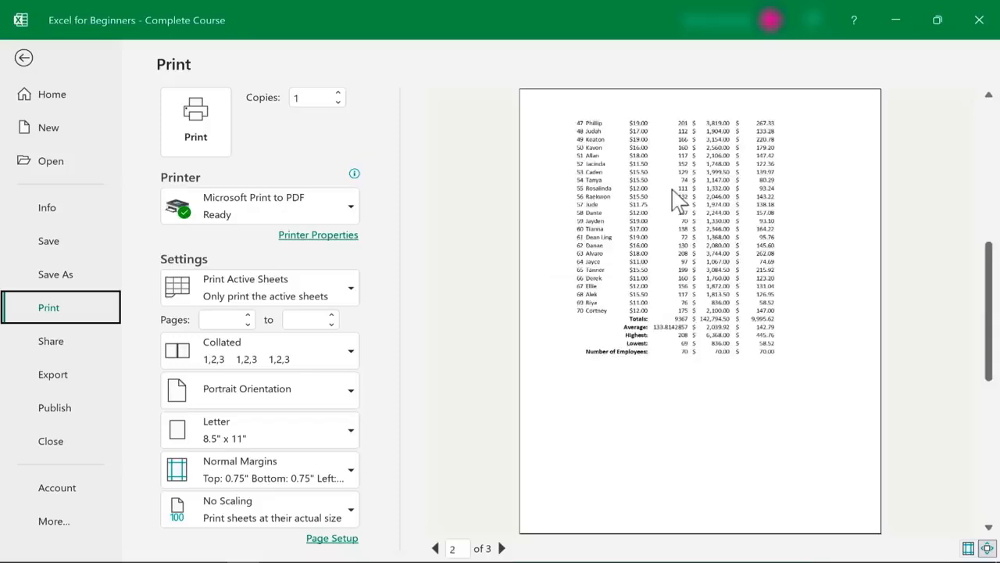
pyautogui.scroll(-3, 676, 199)
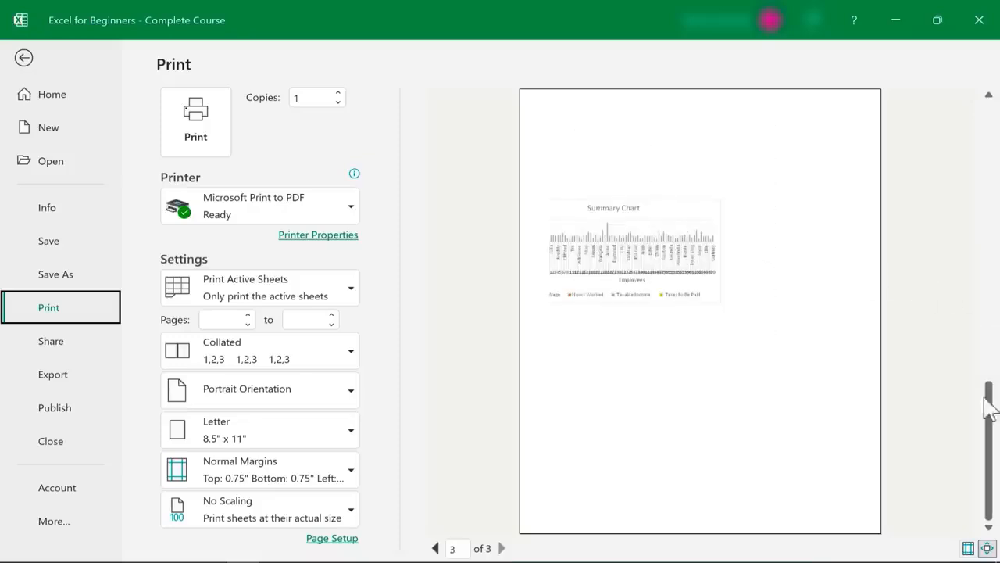
pyautogui.moveTo(988, 406); pyautogui.dragTo(964, 169)
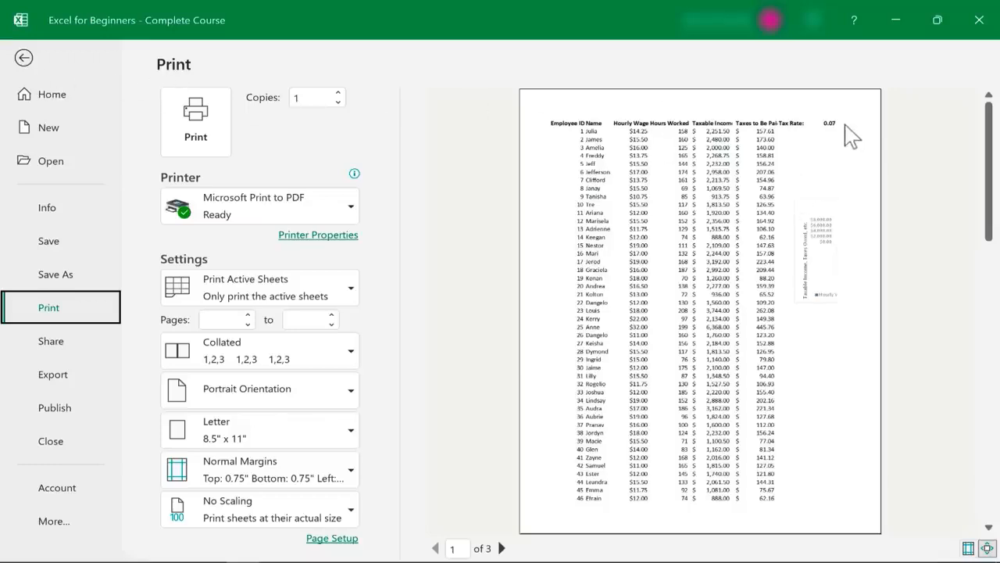
pyautogui.click(25, 59)
# Enter "Hello" in cell I1 and check in the print preview which page it lands on
pyautogui.click(628, 205)
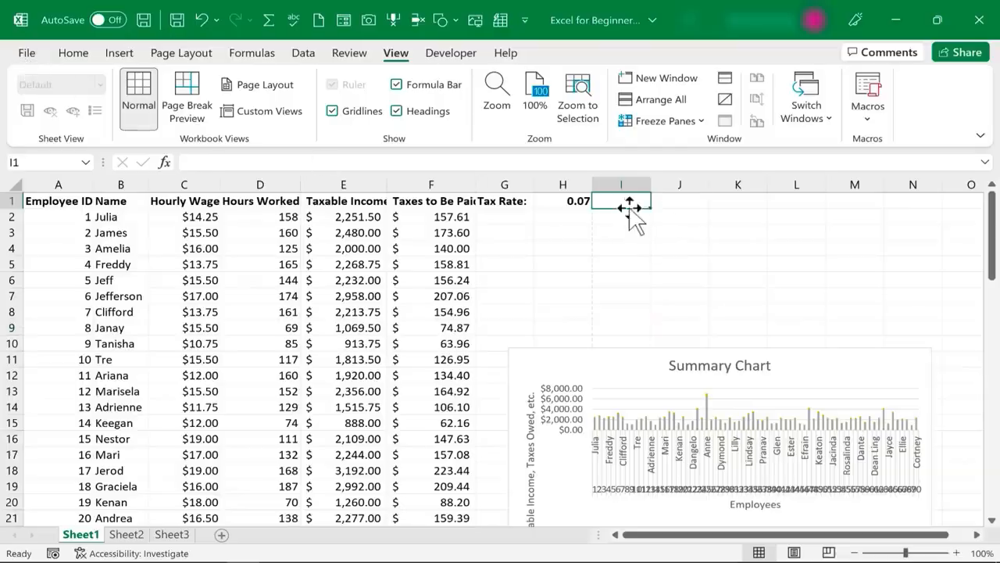
pyautogui.write('Hello')
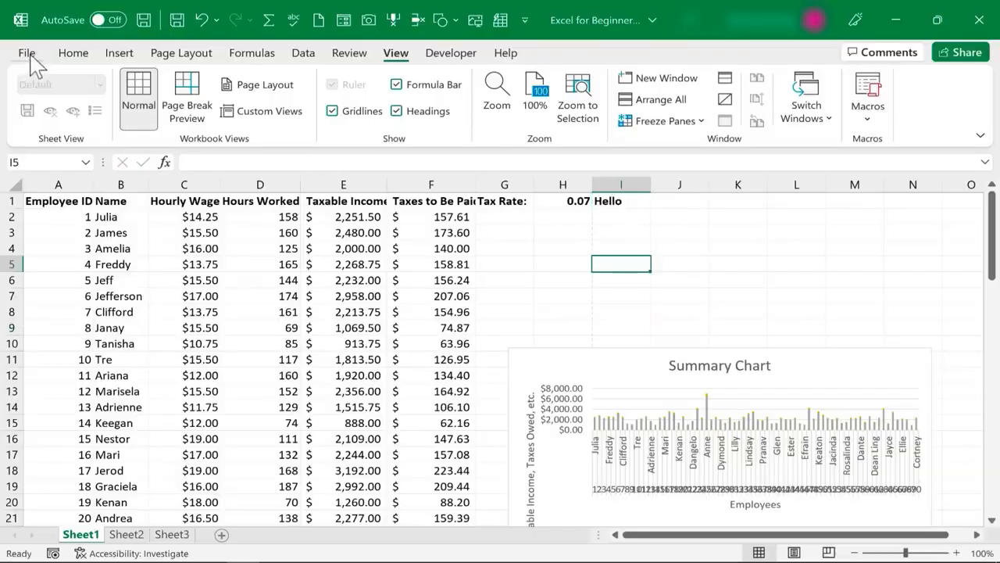
pyautogui.click(30, 56)
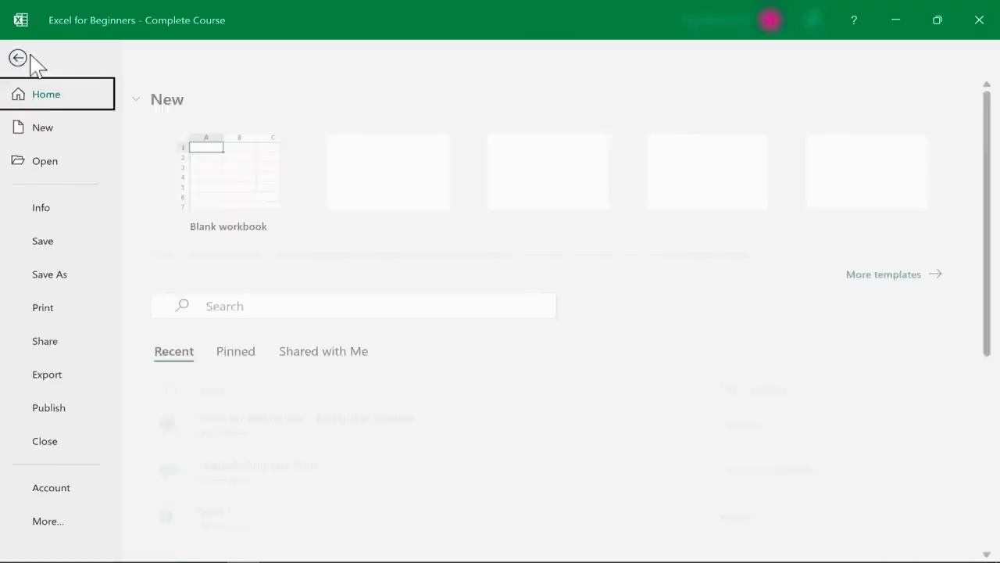
pyautogui.click(44, 310)
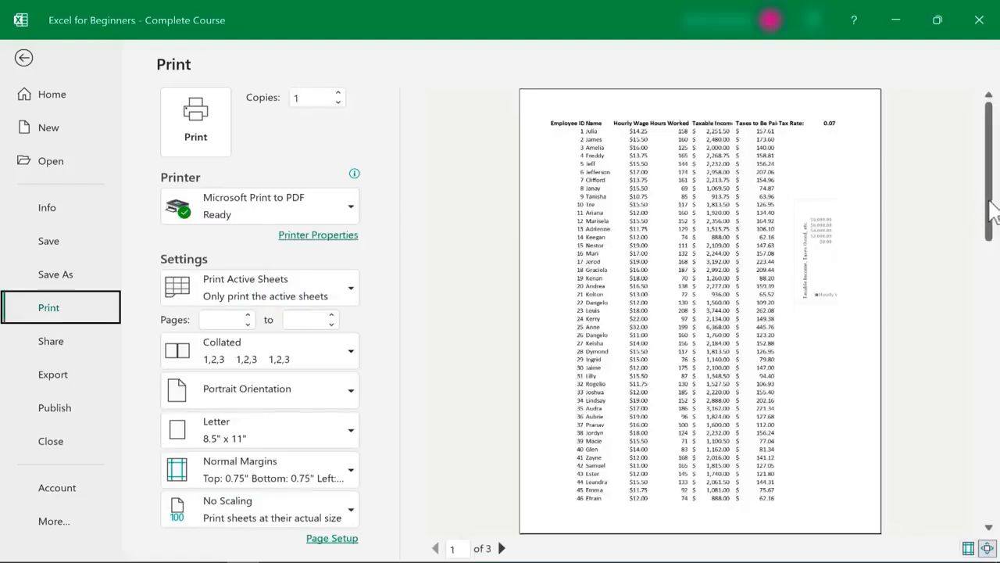
pyautogui.click(988, 524)
pyautogui.click(987, 525)
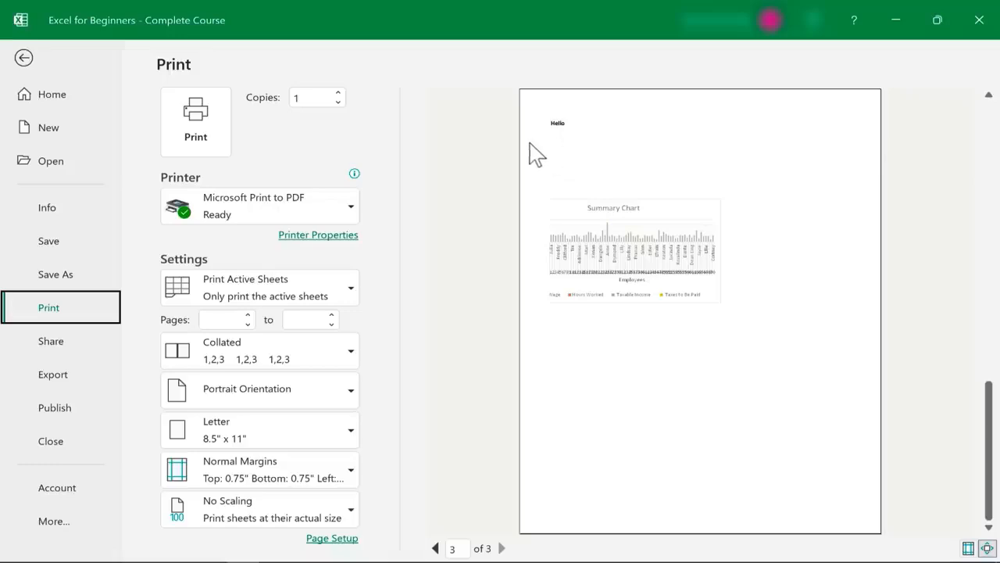
pyautogui.click(24, 58)
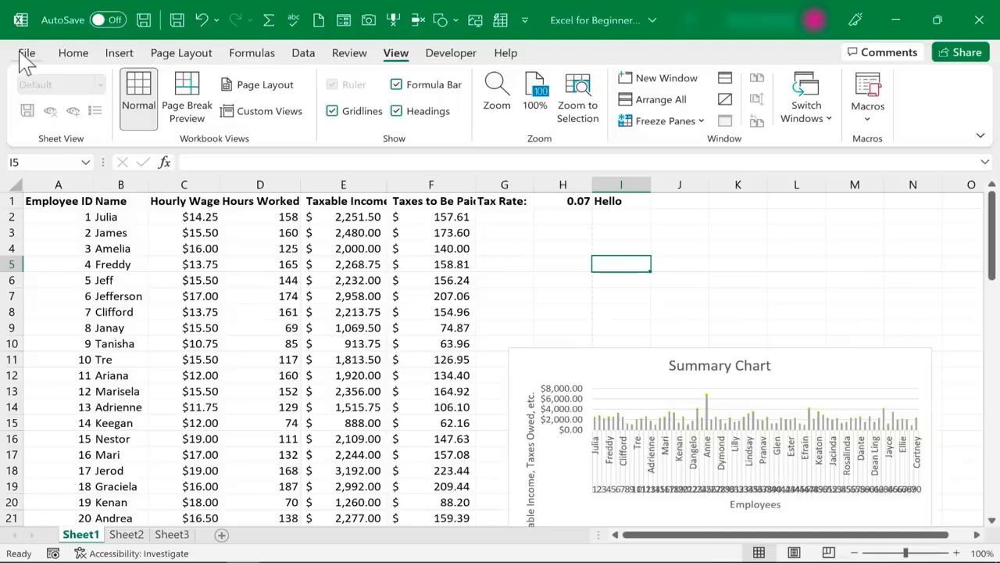
# Change the sheet's page orientation to Landscape
pyautogui.click(180, 54)
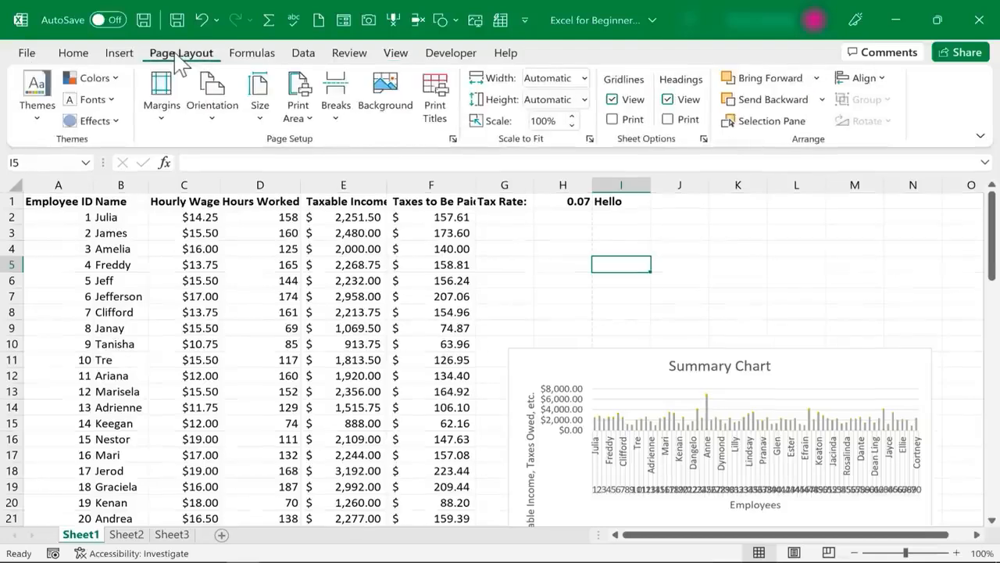
pyautogui.click(217, 123)
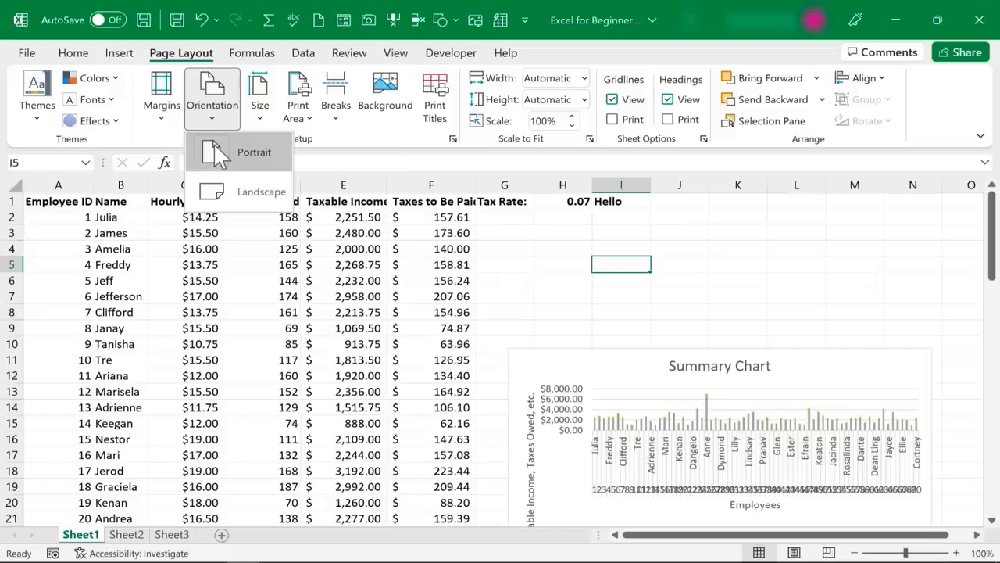
pyautogui.click(202, 191)
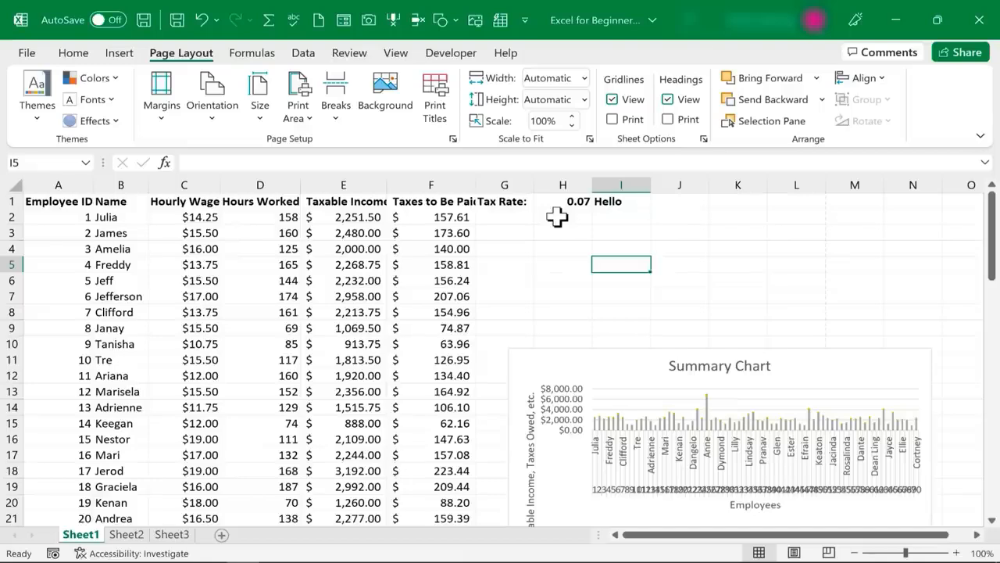
# Review all pages of the landscape print preview to see where the data and chart break
pyautogui.click(27, 53)
pyautogui.click(43, 316)
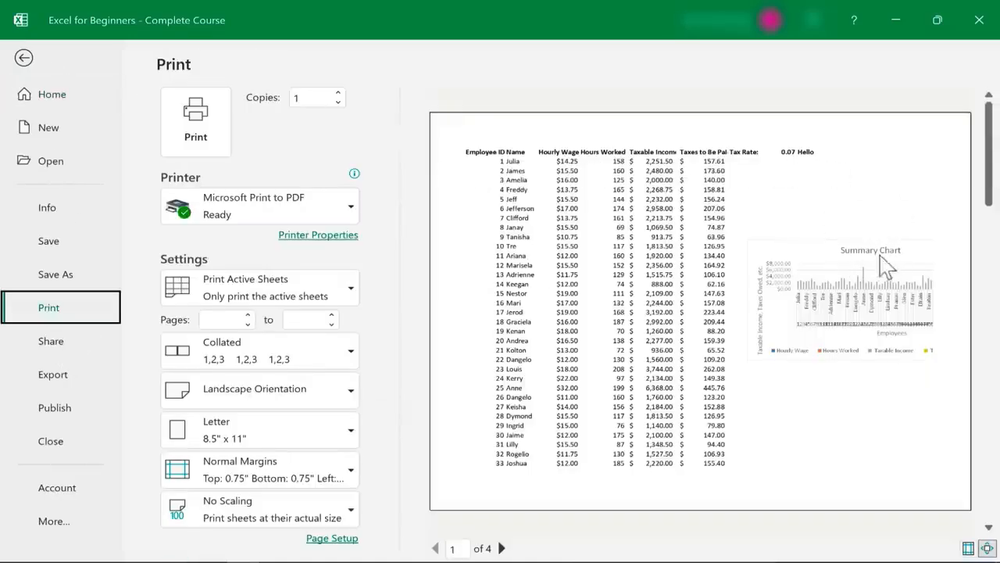
pyautogui.click(988, 234)
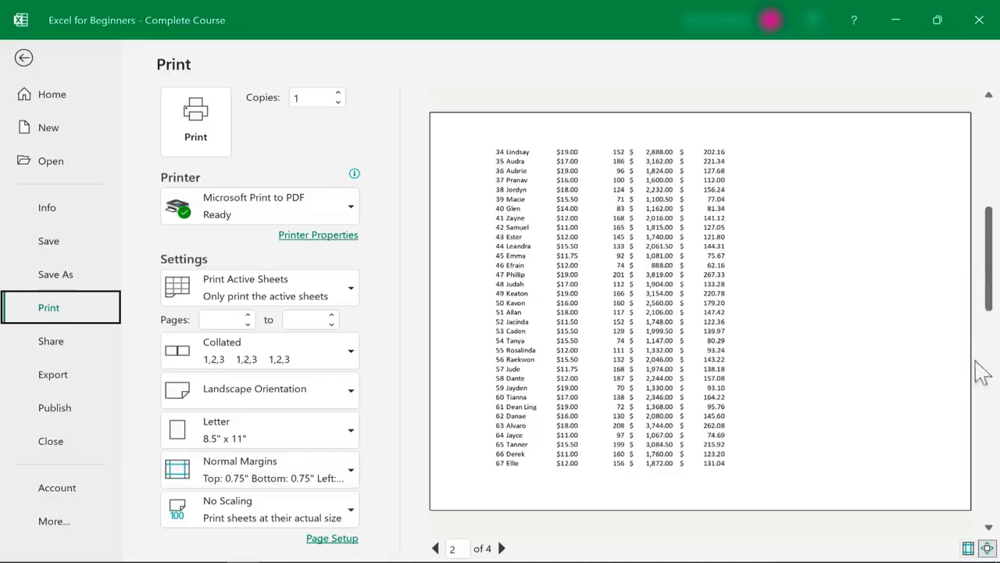
pyautogui.click(988, 528)
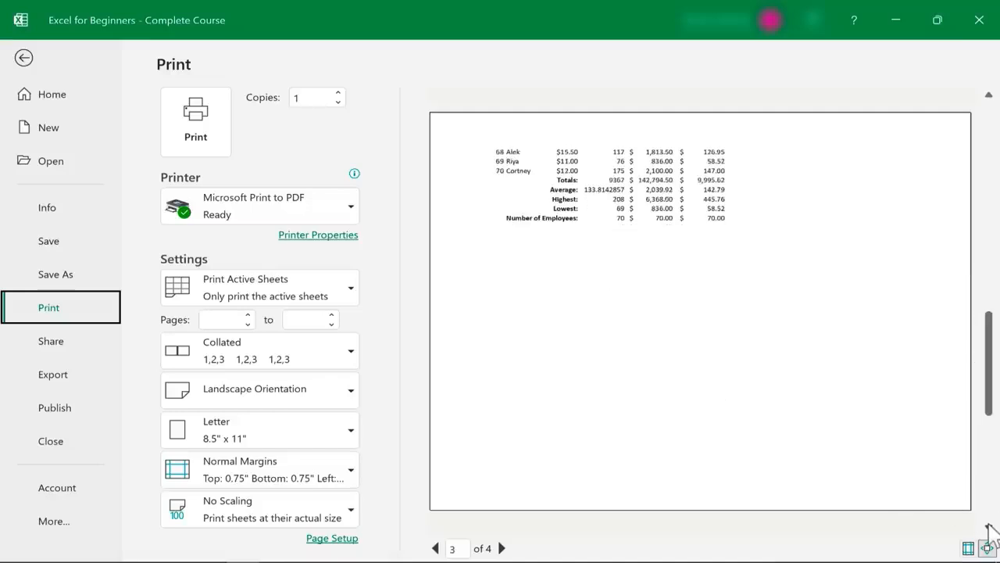
pyautogui.click(988, 528)
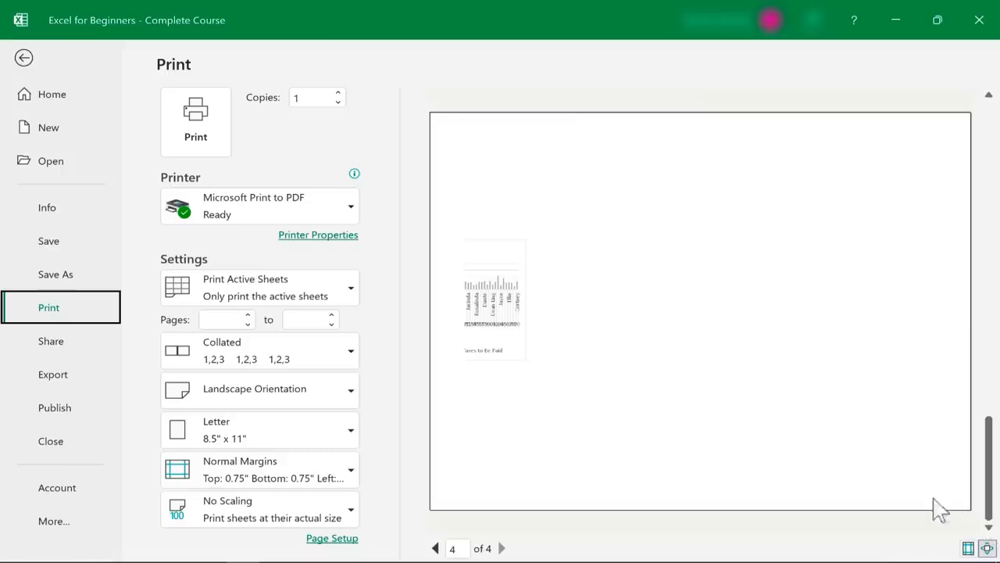
pyautogui.click(24, 60)
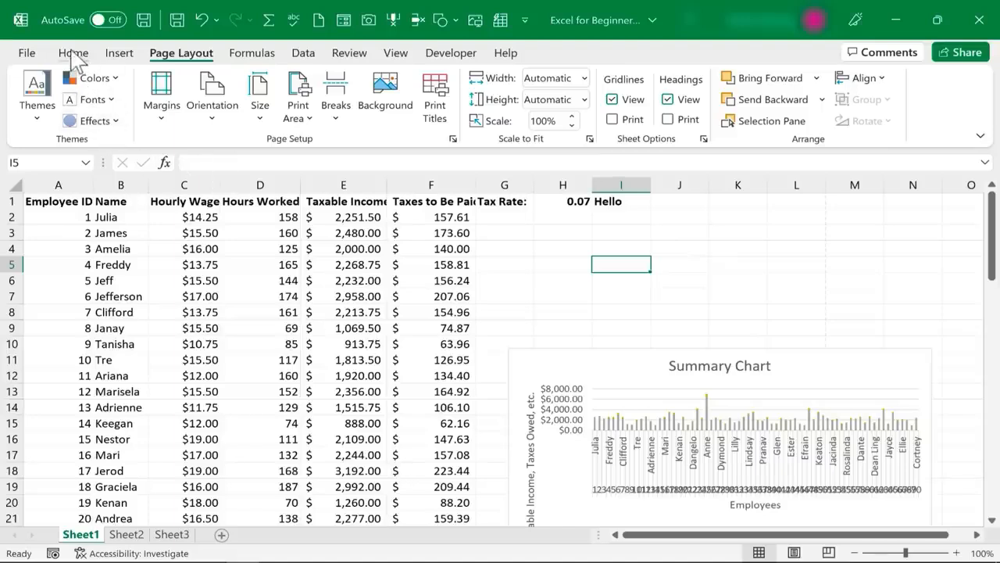
# In Page Break Preview, move the vertical page break past column N so the whole chart fits beside the data, and return to Normal view
pyautogui.click(401, 58)
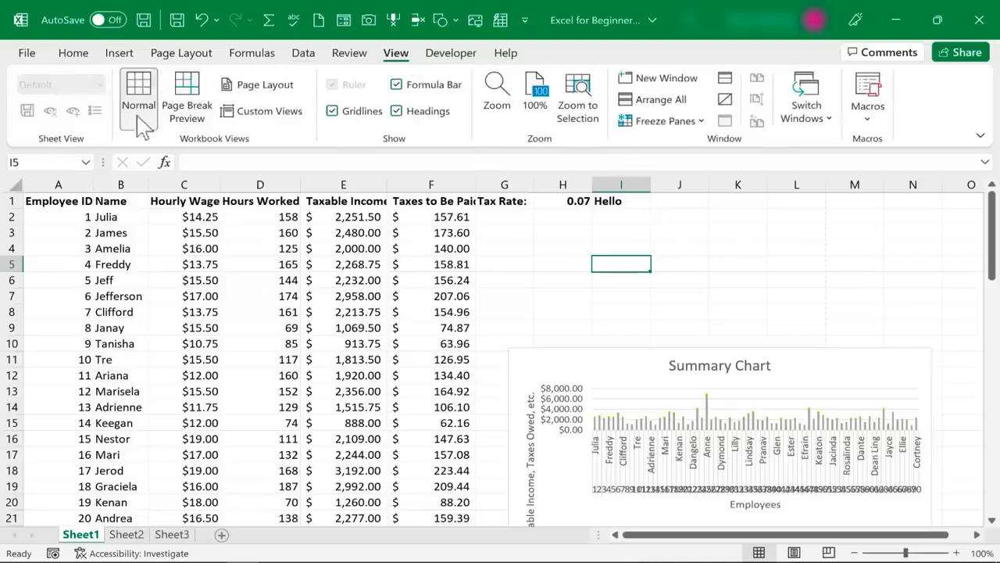
pyautogui.click(199, 117)
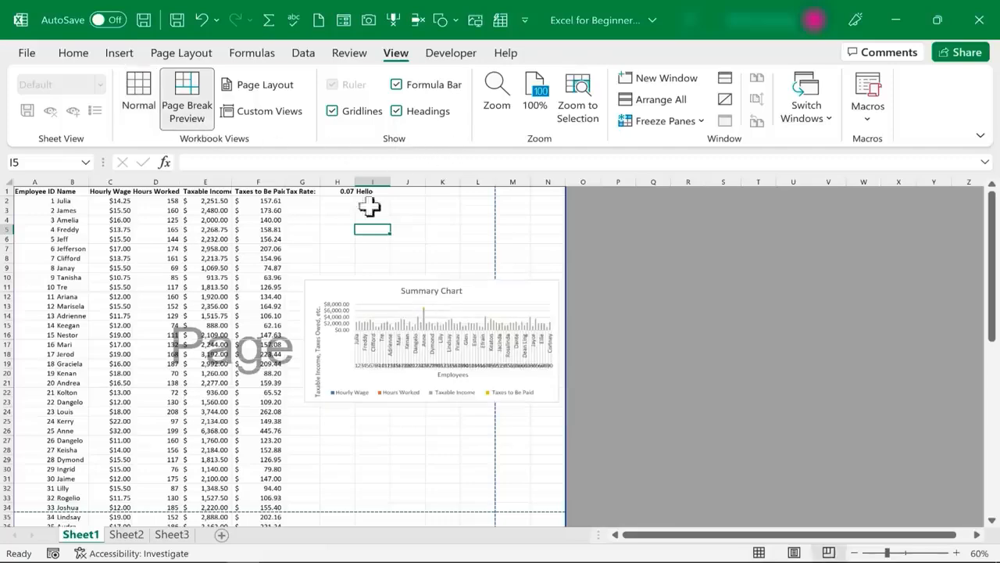
pyautogui.scroll(-3, 259, 379)
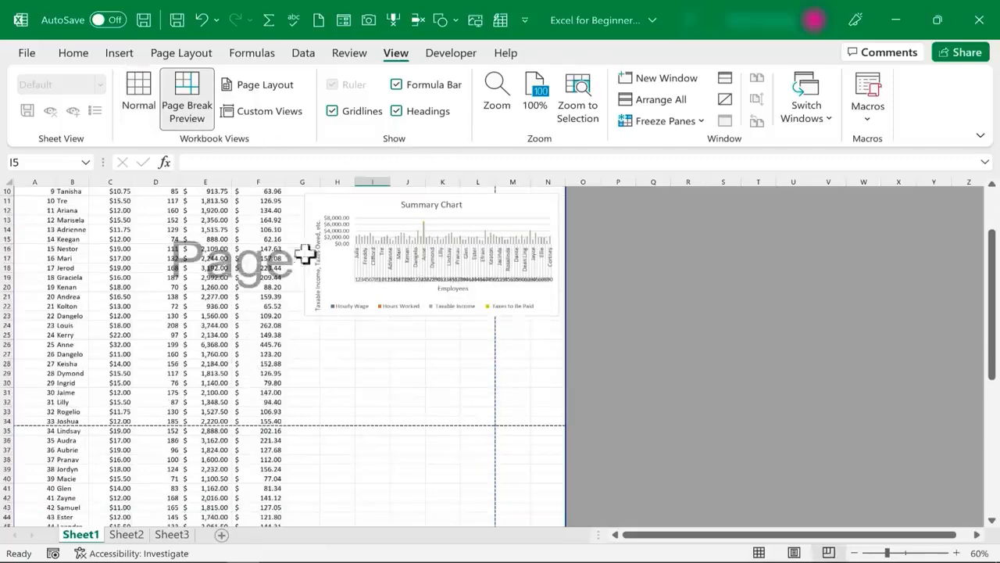
pyautogui.scroll(-13, 305, 253)
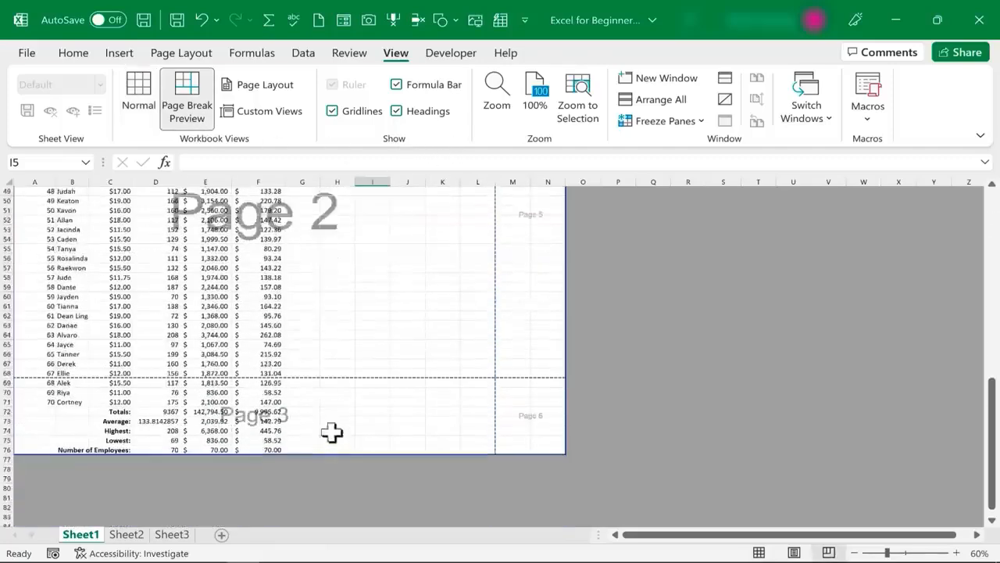
pyautogui.scroll(-3, 332, 426)
pyautogui.scroll(18, 333, 414)
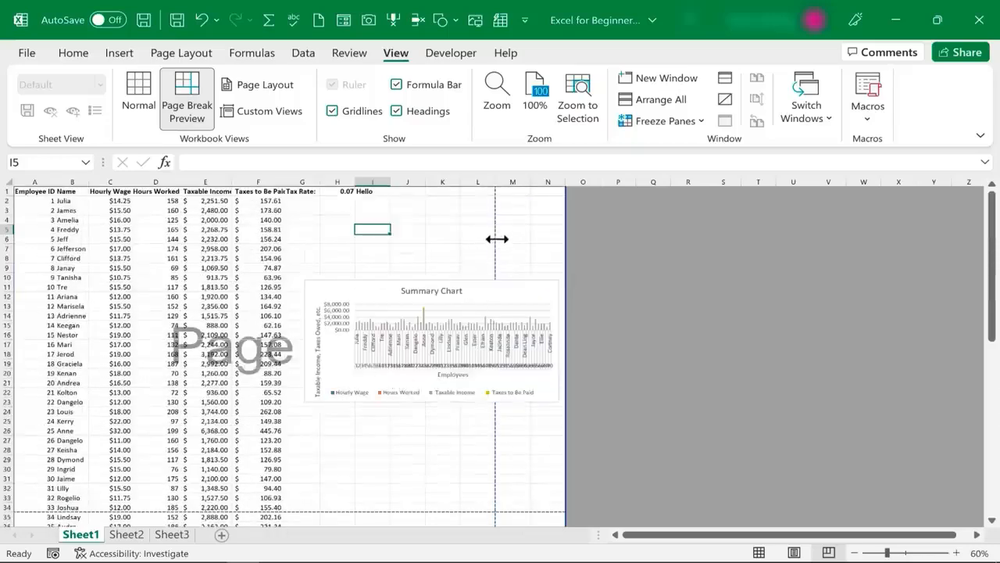
pyautogui.moveTo(497, 239); pyautogui.dragTo(566, 251)
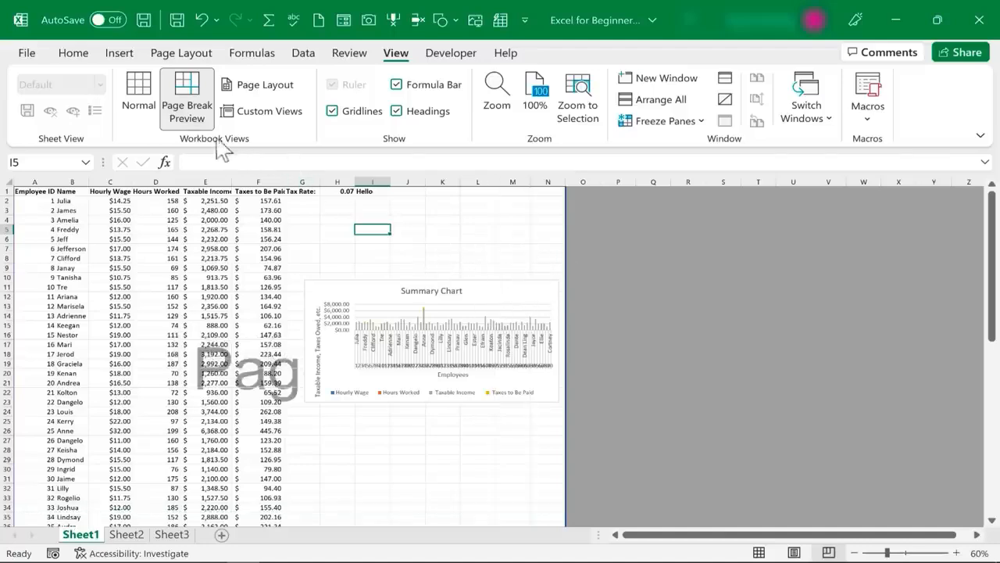
pyautogui.click(135, 97)
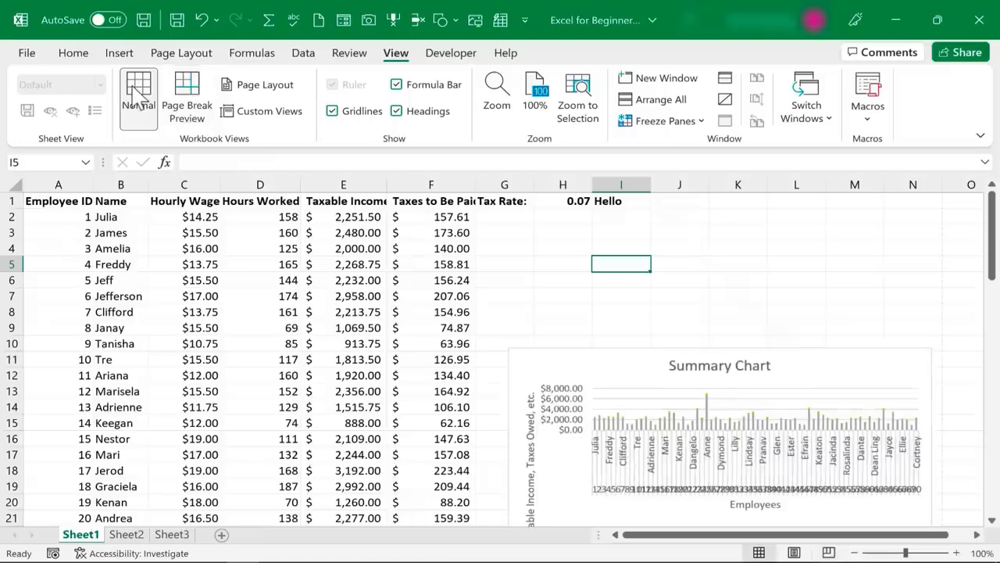
# Check both pages of the print preview to see how the data and chart are laid out
pyautogui.click(27, 55)
pyautogui.click(25, 312)
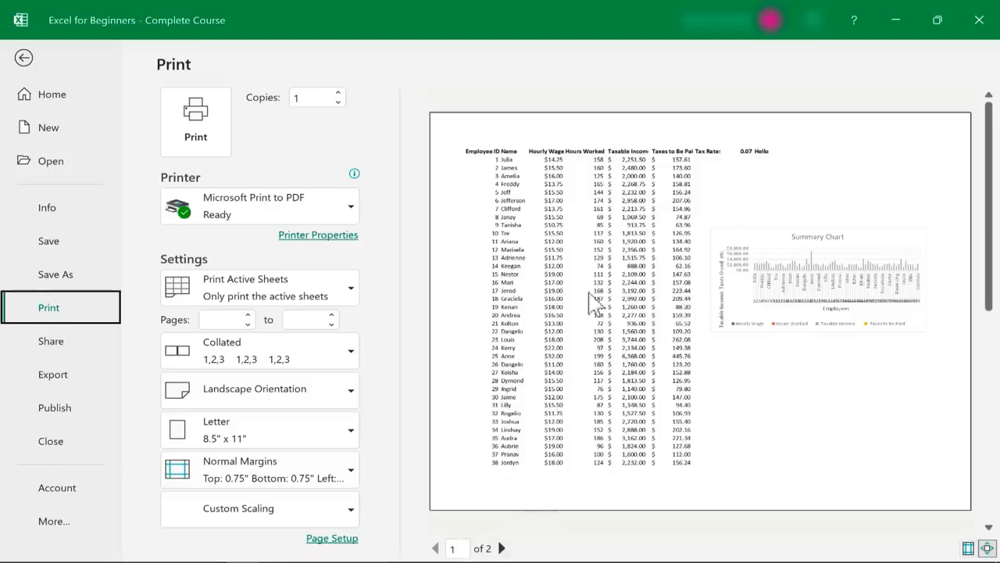
pyautogui.click(502, 547)
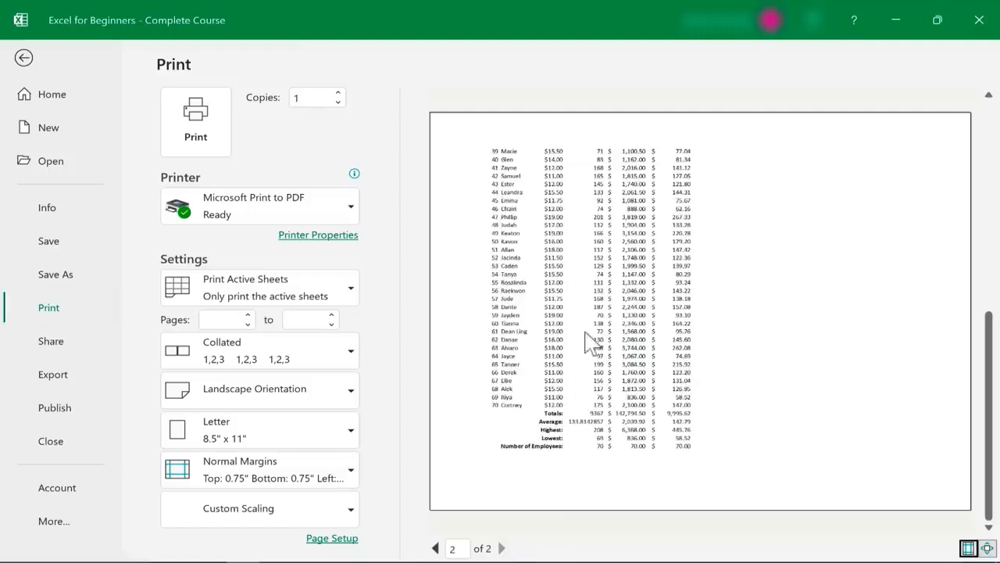
pyautogui.click(435, 548)
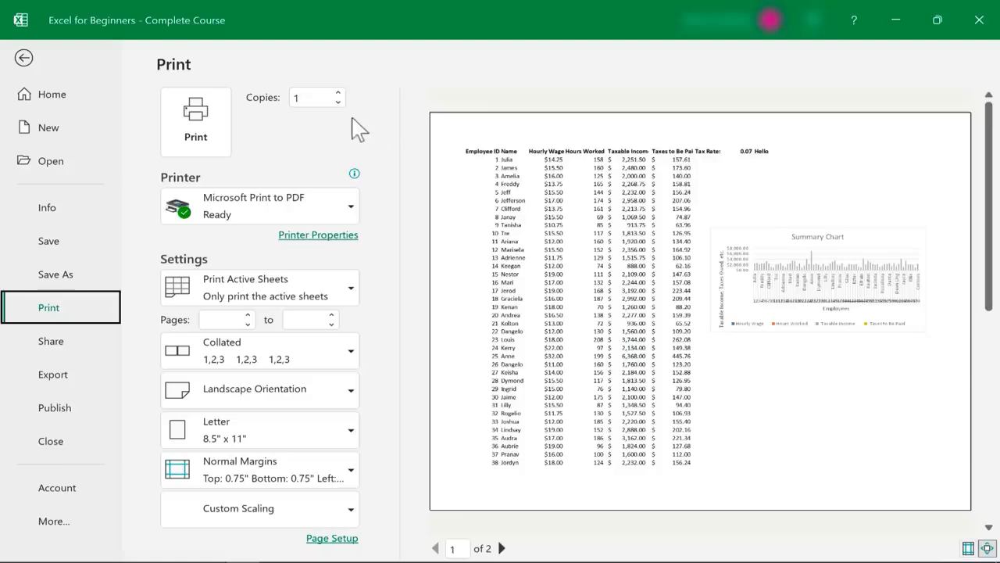
# Set the number of print copies to 2 and review the available printers, keeping Microsoft Print to PDF
pyautogui.click(339, 93)
pyautogui.click(339, 93)
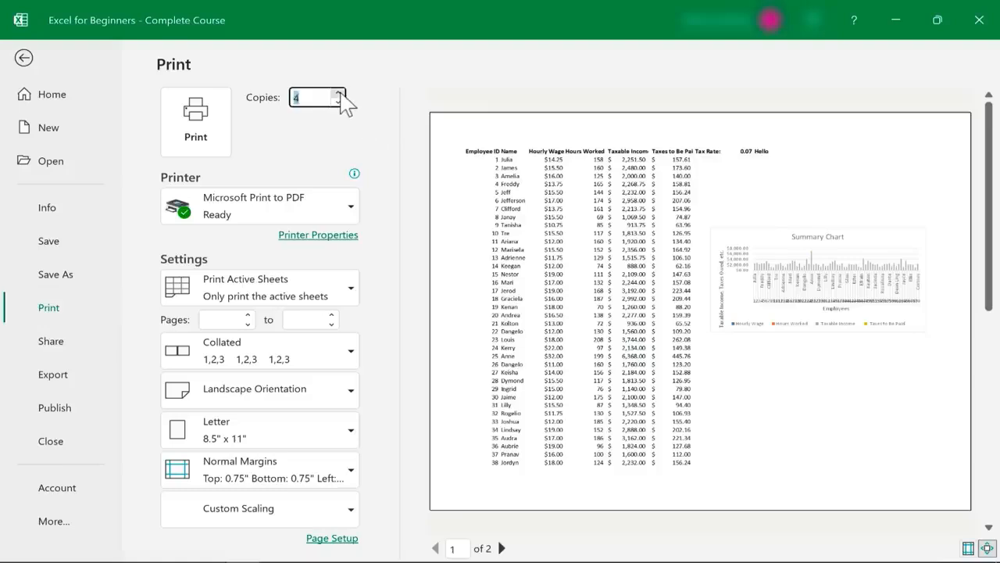
pyautogui.click(350, 217)
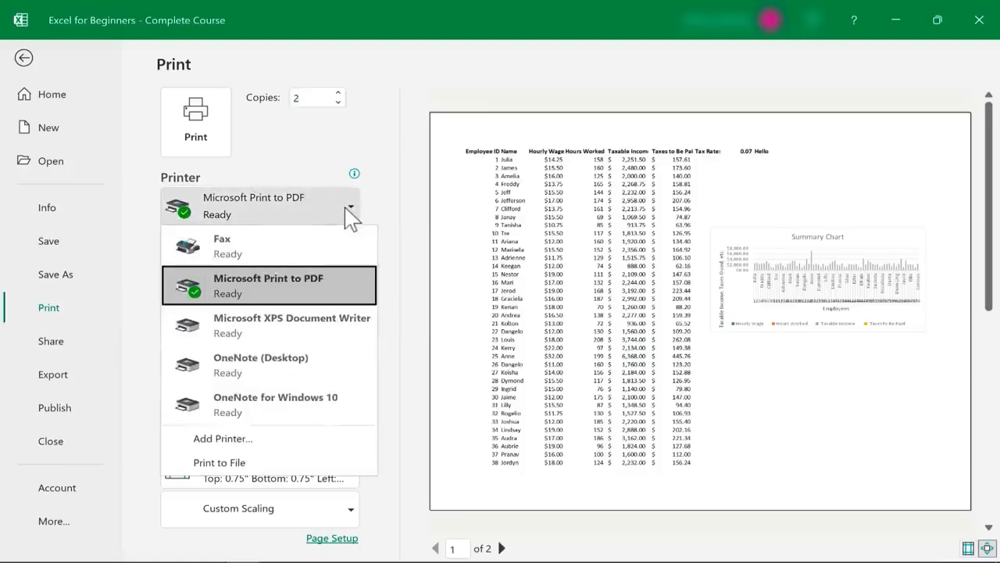
pyautogui.press('Escape')
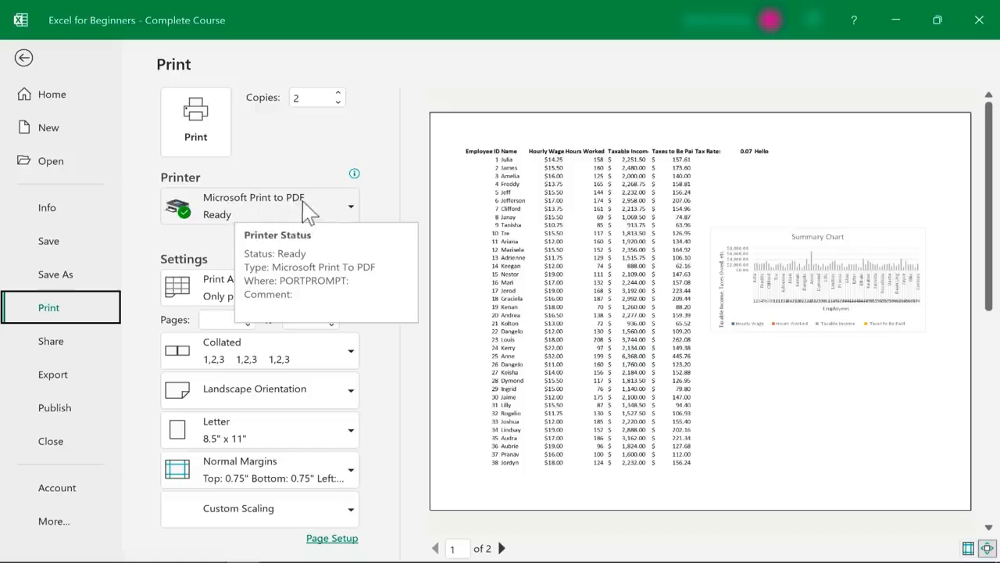
pyautogui.click(353, 214)
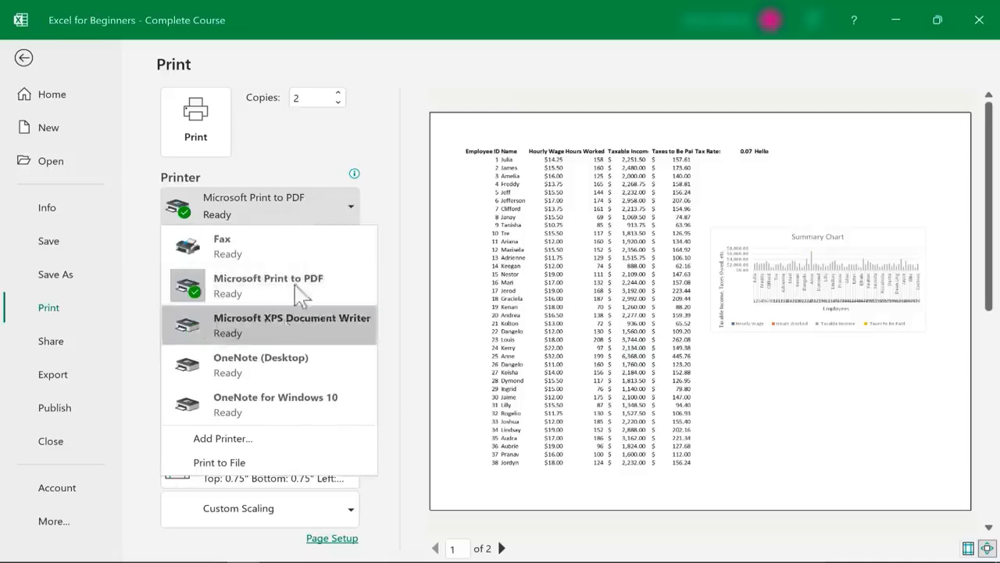
pyautogui.press('Escape')
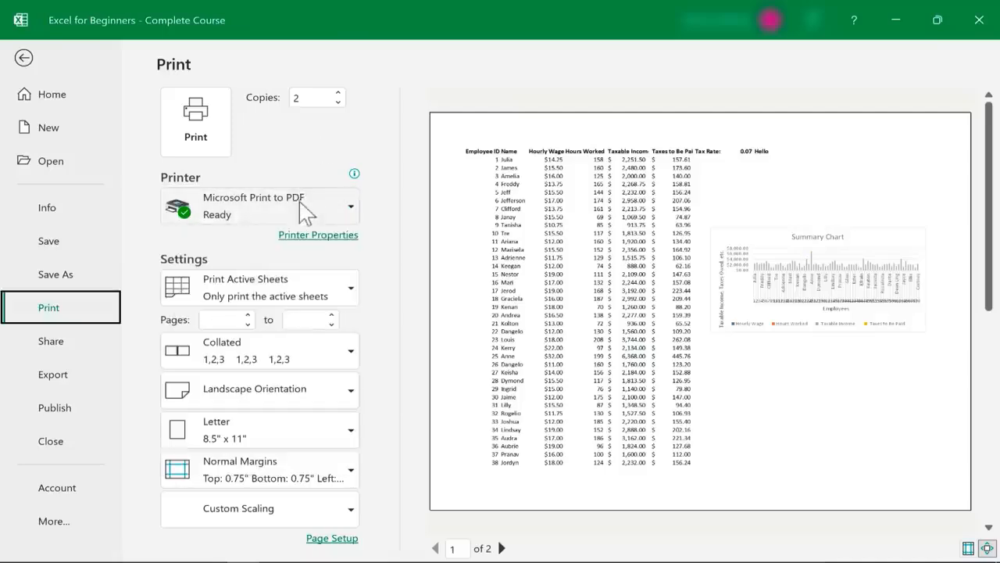
# Review the choices for which part of the workbook to print and return to the worksheet
pyautogui.click(354, 296)
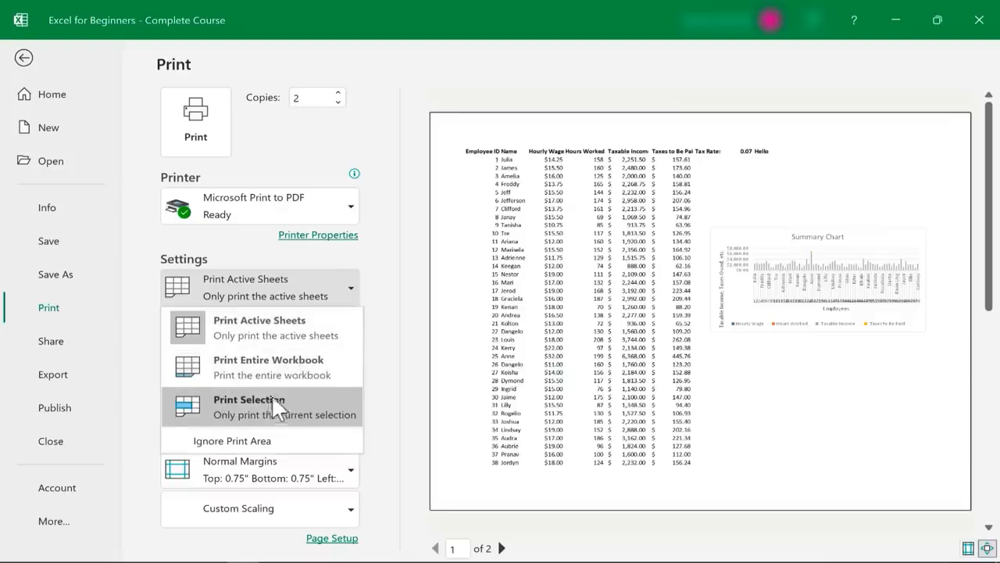
pyautogui.click(80, 72)
pyautogui.click(25, 58)
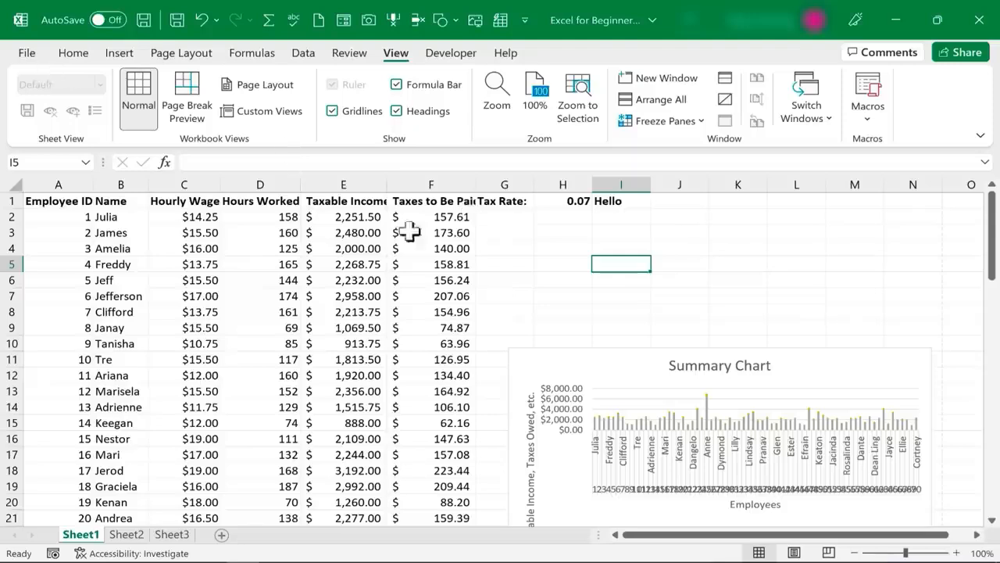
# Preview printing only cells B1:D12 with Print Selection, and restore the setting to Print Active Sheets
pyautogui.click(121, 200)
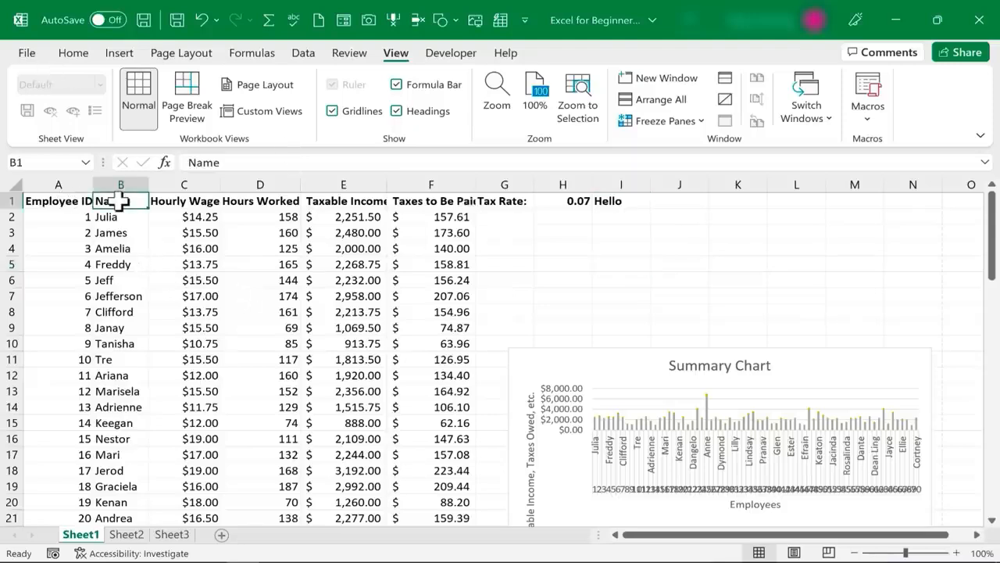
pyautogui.moveTo(142, 239); pyautogui.dragTo(283, 374)
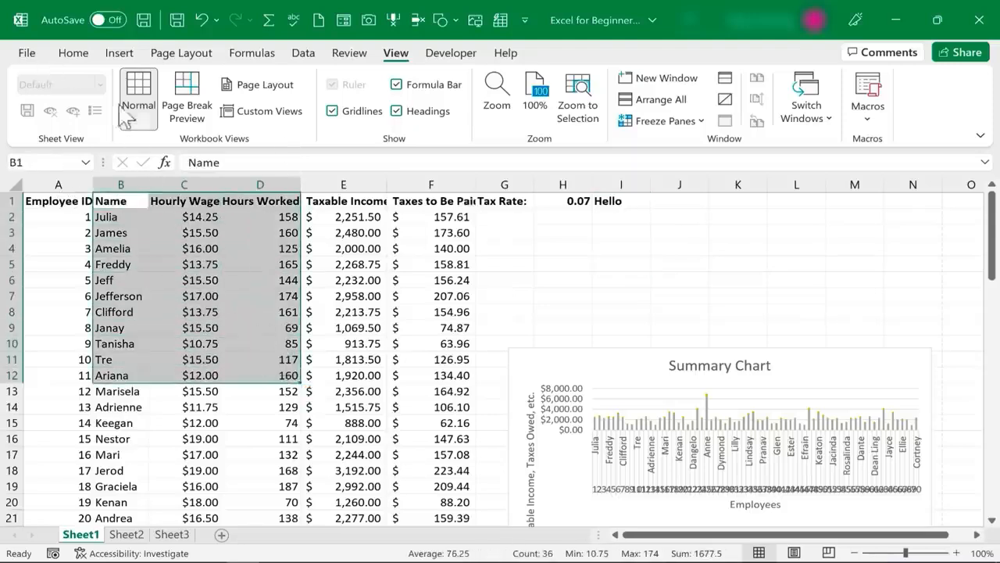
pyautogui.click(27, 53)
pyautogui.click(44, 307)
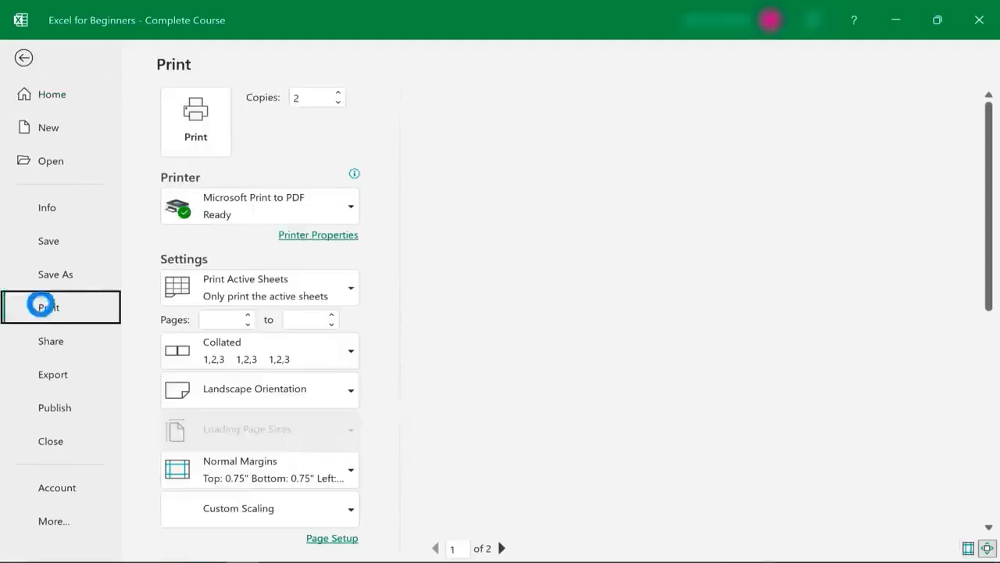
pyautogui.click(351, 289)
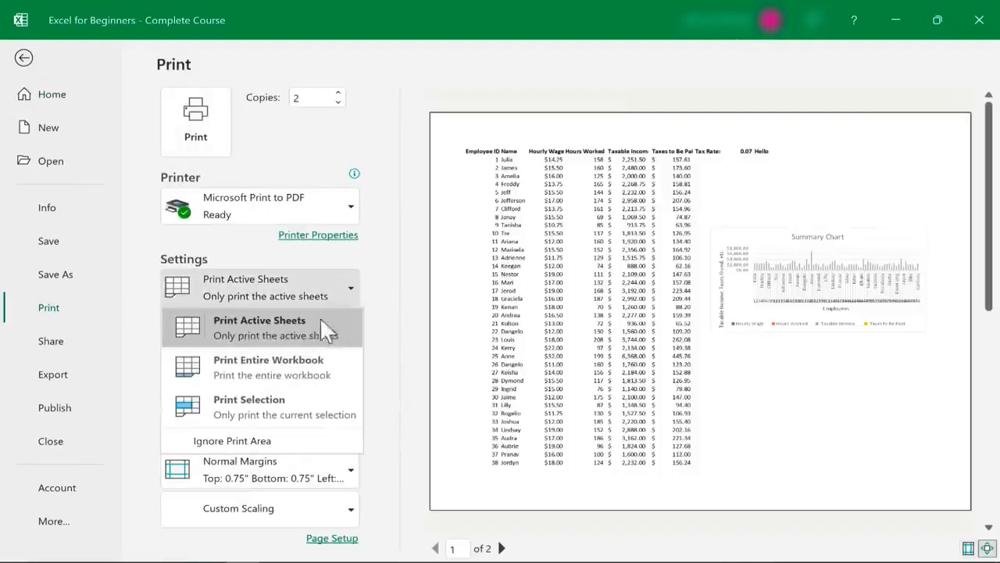
pyautogui.click(277, 395)
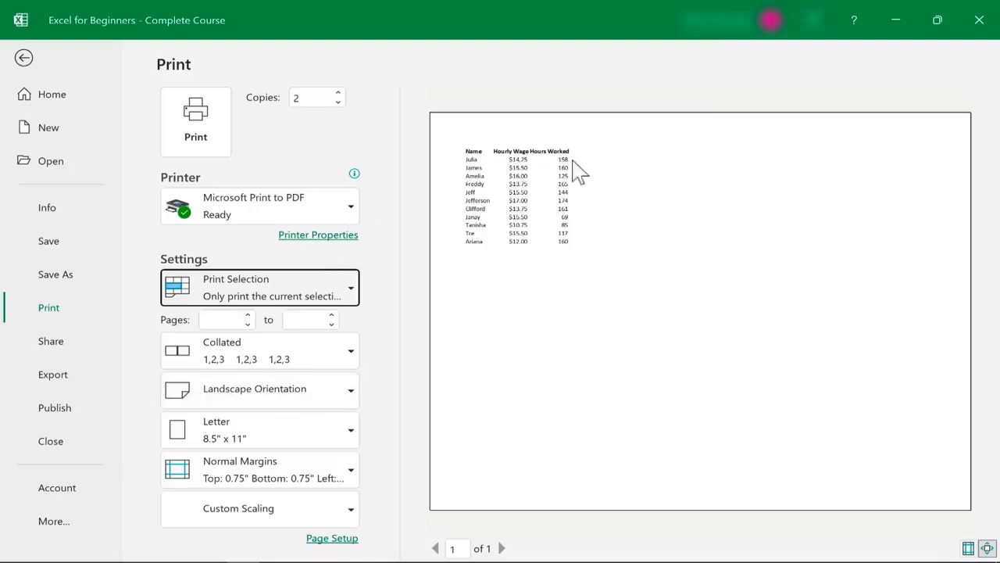
pyautogui.click(347, 294)
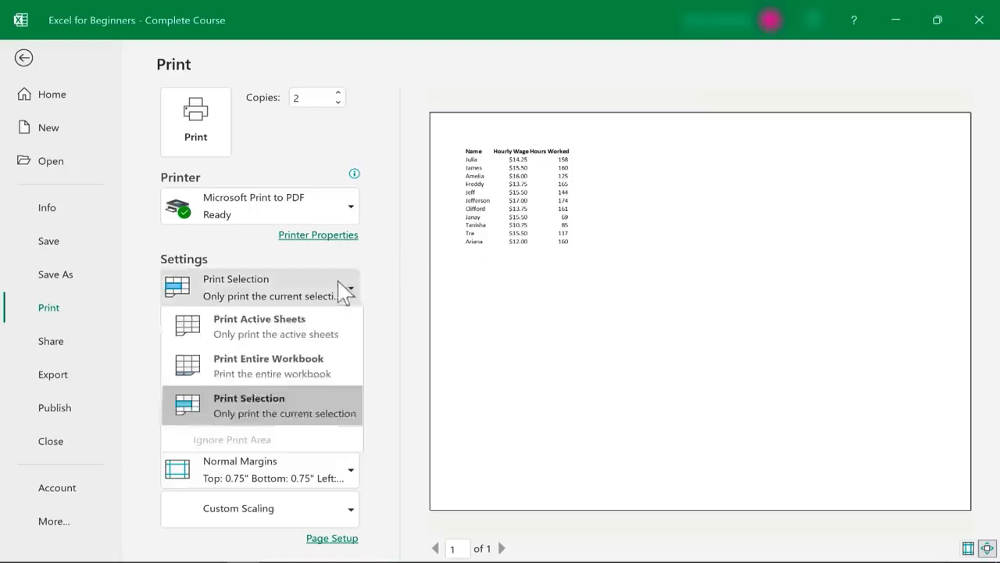
pyautogui.click(274, 344)
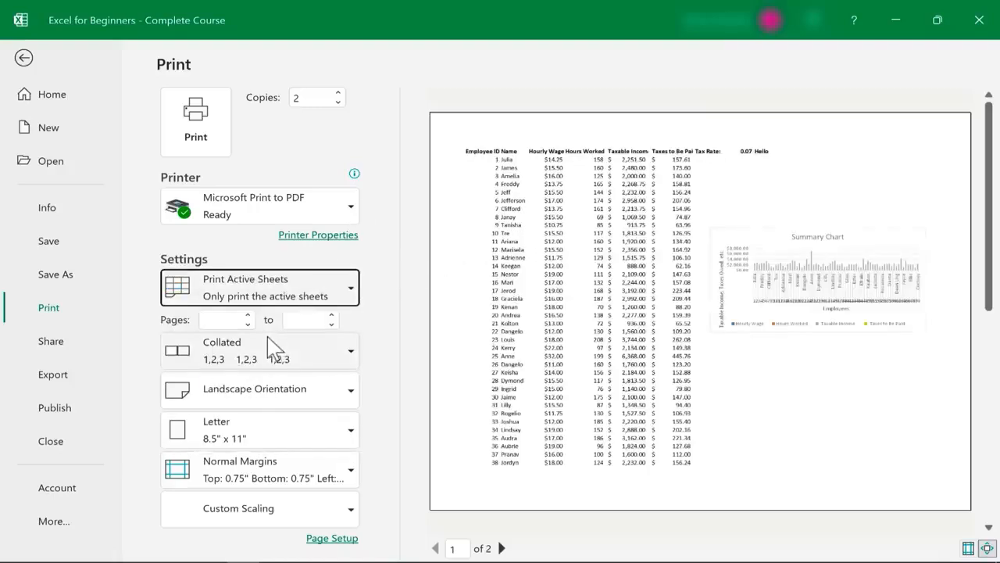
# Set the range of pages to print from 1 to 2
pyautogui.click(248, 315)
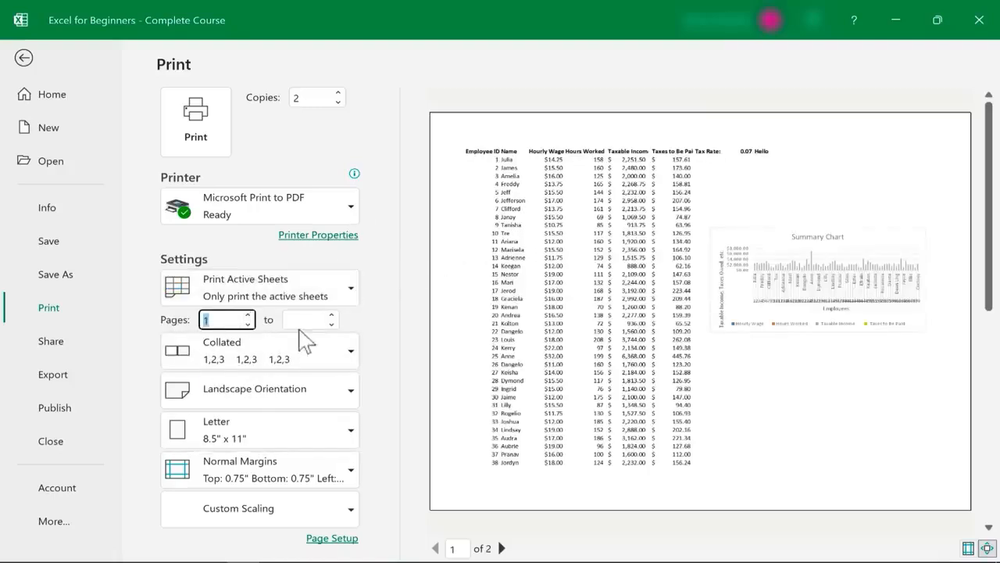
pyautogui.click(330, 323)
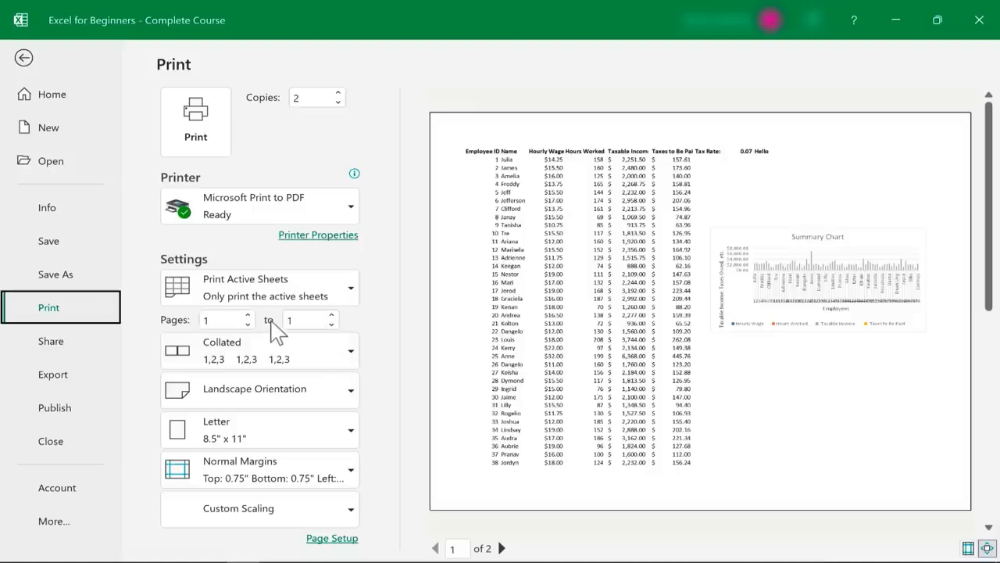
pyautogui.click(332, 315)
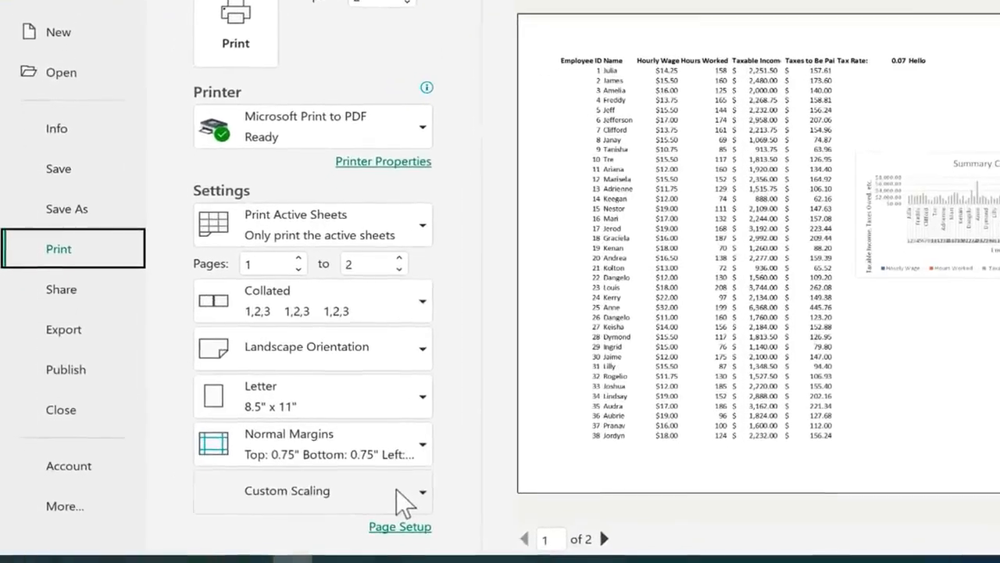
# Change the print scaling to Fit Sheet on One Page
pyautogui.click(405, 500)
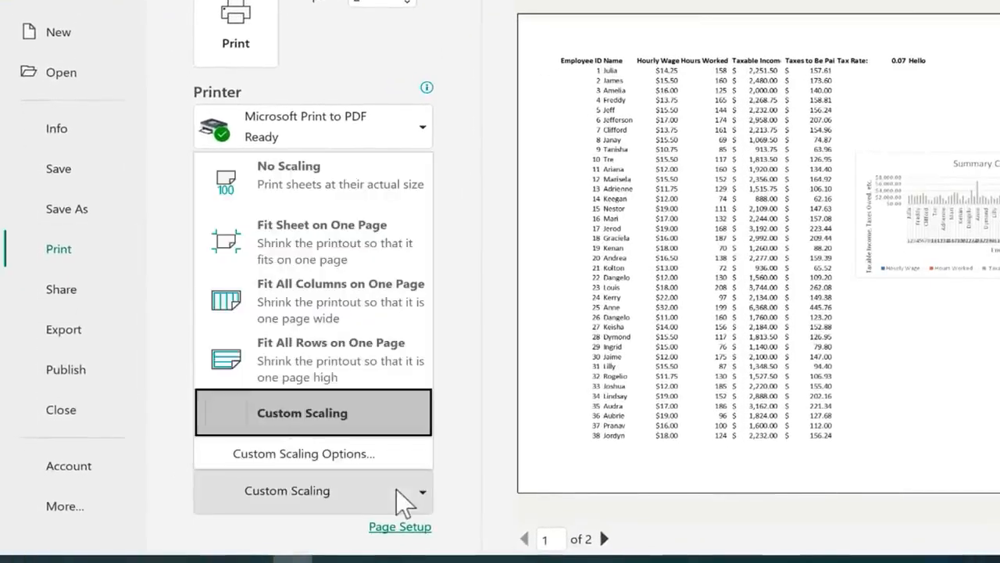
pyautogui.click(355, 252)
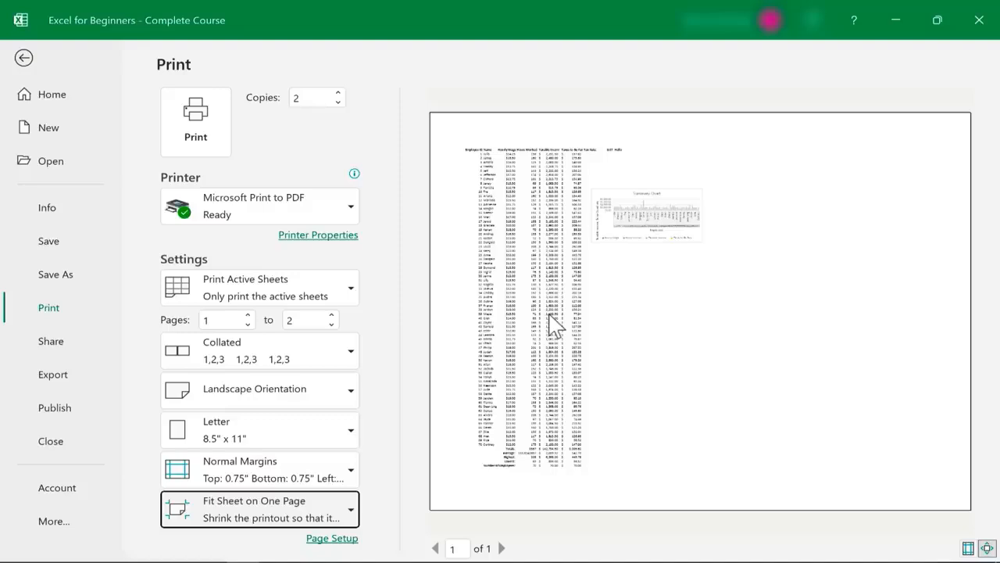
pyautogui.click(357, 135)
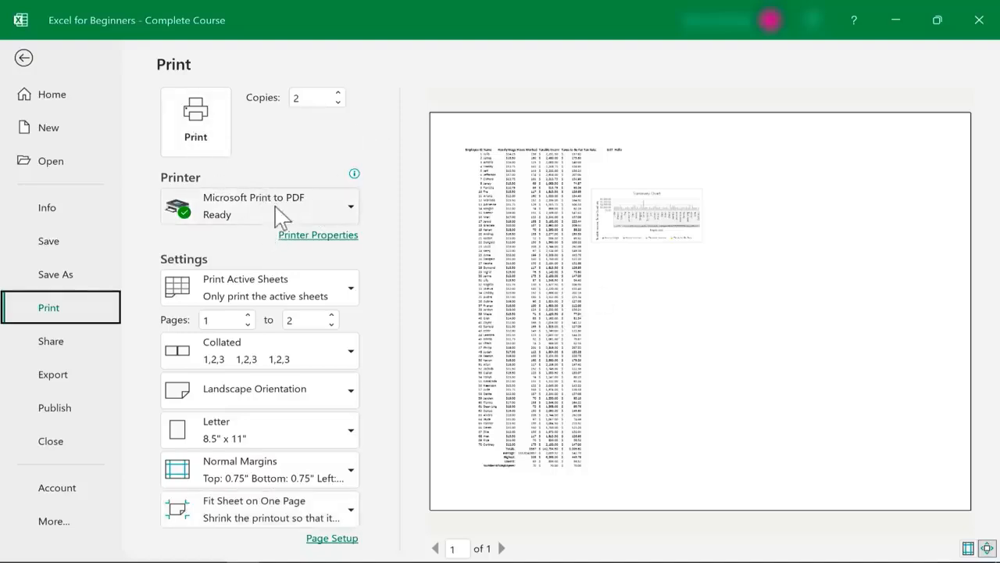
# Print the sheet with Microsoft Print to PDF, saving the output as Payroll1 in the Downloads folder
pyautogui.moveTo(241, 211)
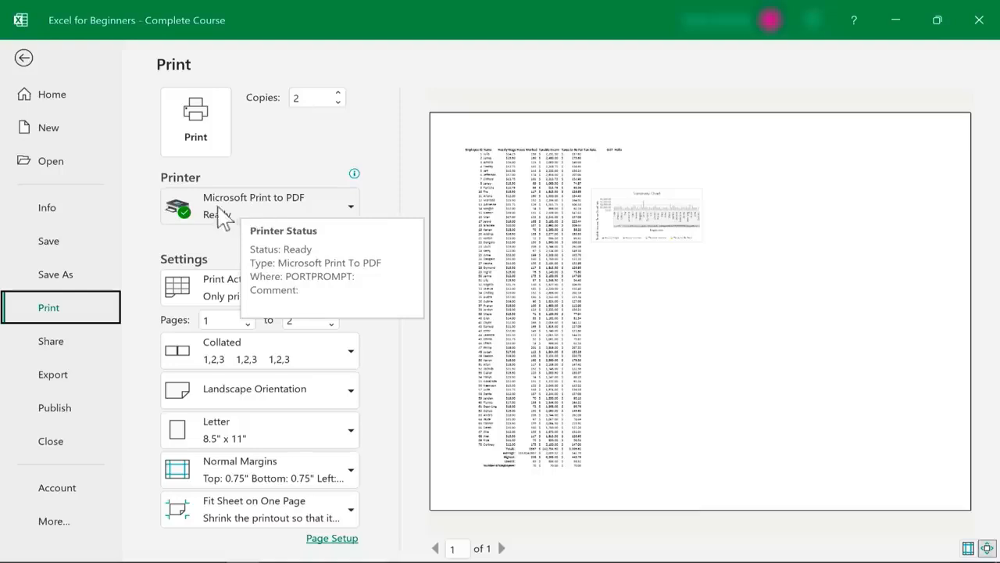
pyautogui.click(349, 209)
pyautogui.click(343, 205)
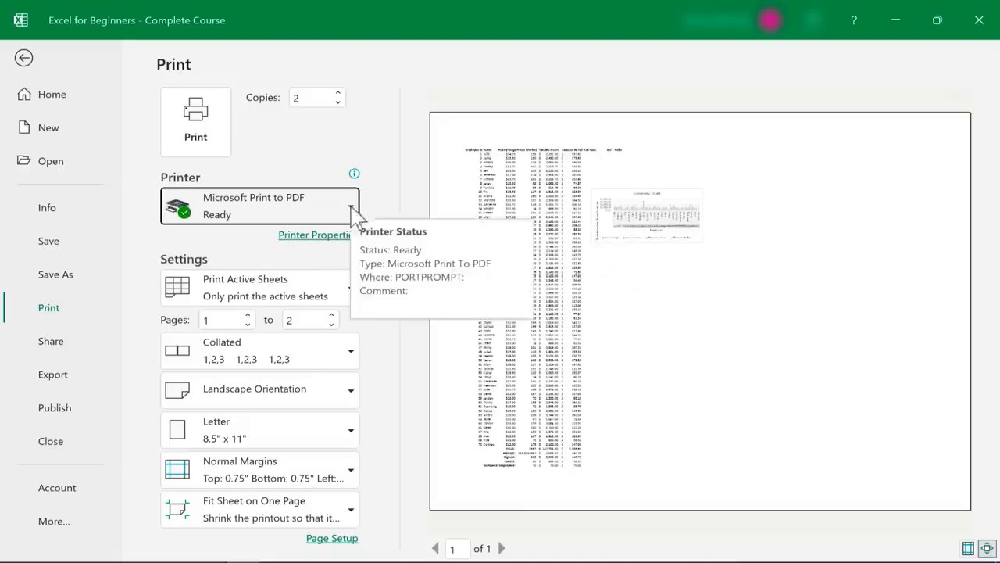
pyautogui.click(195, 122)
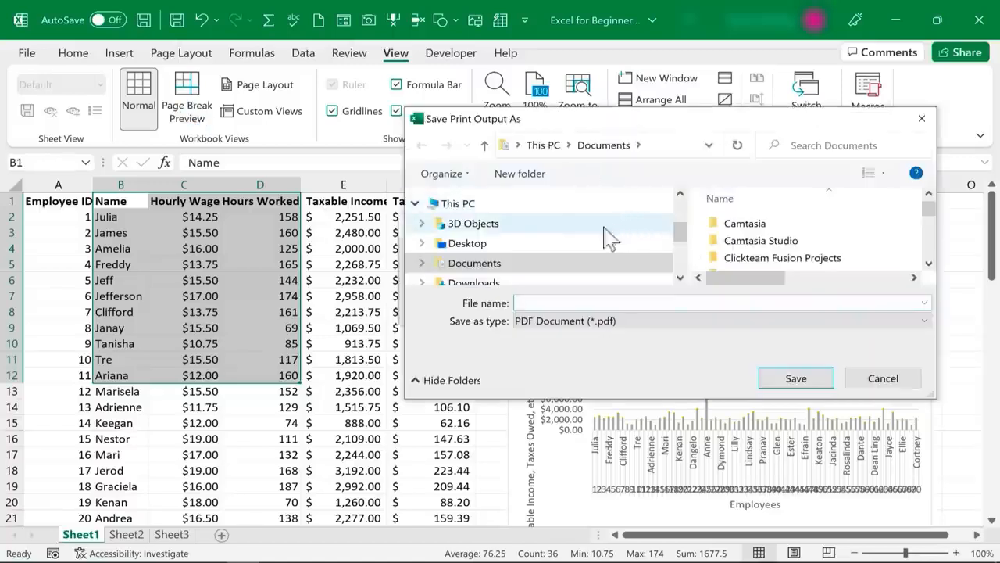
pyautogui.click(469, 281)
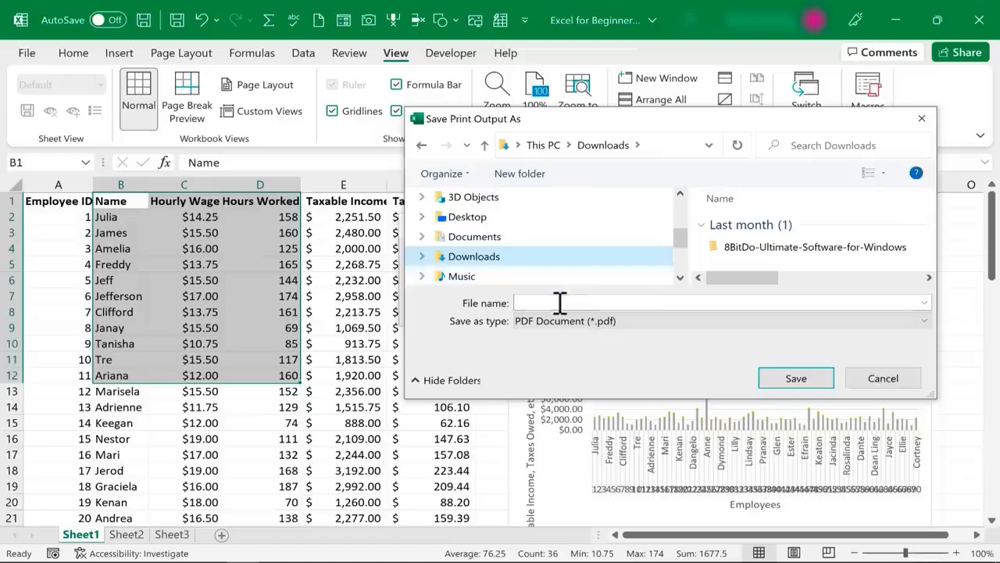
pyautogui.click(555, 303)
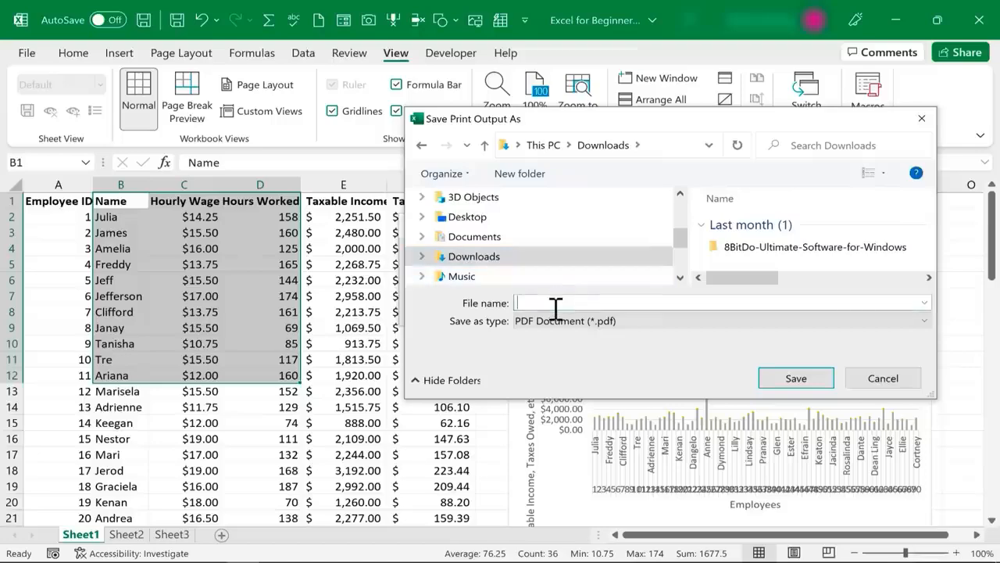
pyautogui.click(796, 378)
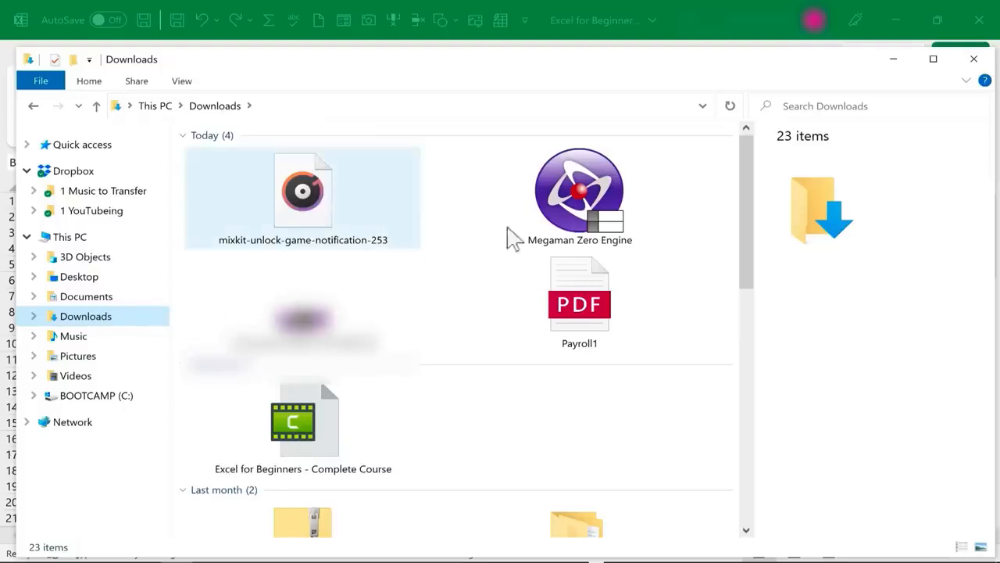
# Open the Payroll1 PDF from the Downloads folder and look through the printed payroll page
pyautogui.doubleClick(588, 311)
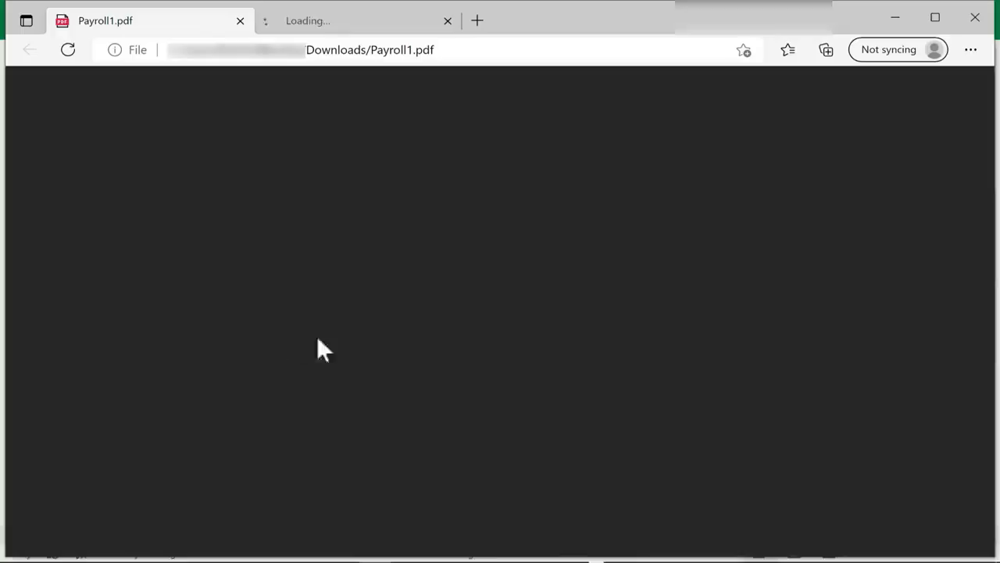
pyautogui.scroll(-3, 512, 300)
pyautogui.scroll(3, 231, 367)
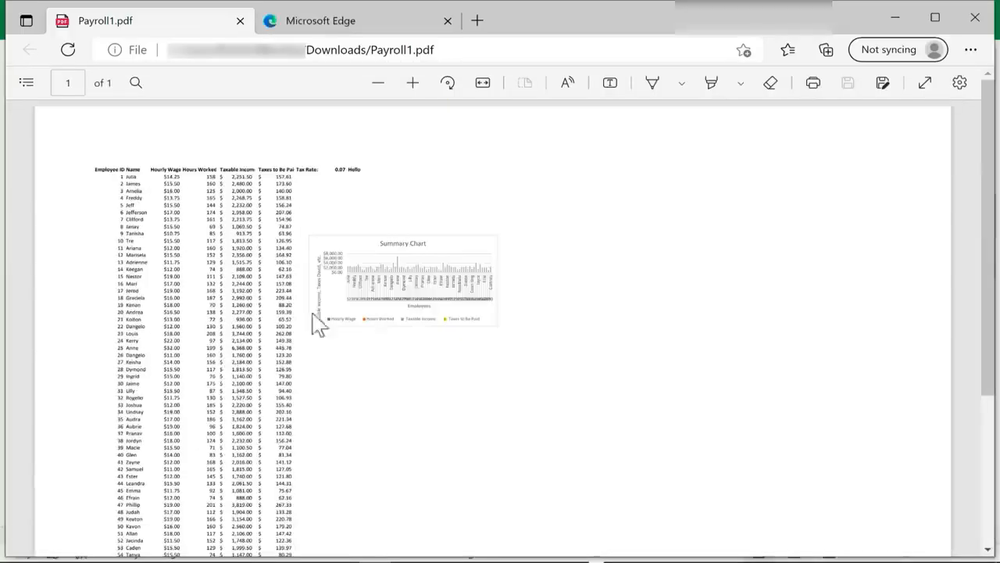
pyautogui.scroll(-5, 313, 332)
pyautogui.scroll(5, 310, 335)
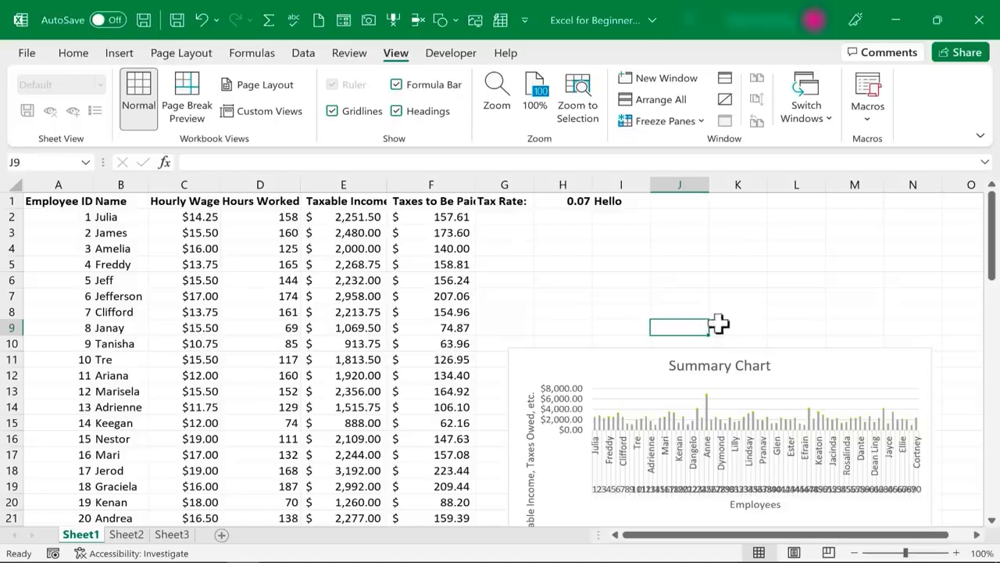
# Review the workbook's sharing options and close them without sharing
pyautogui.click(70, 54)
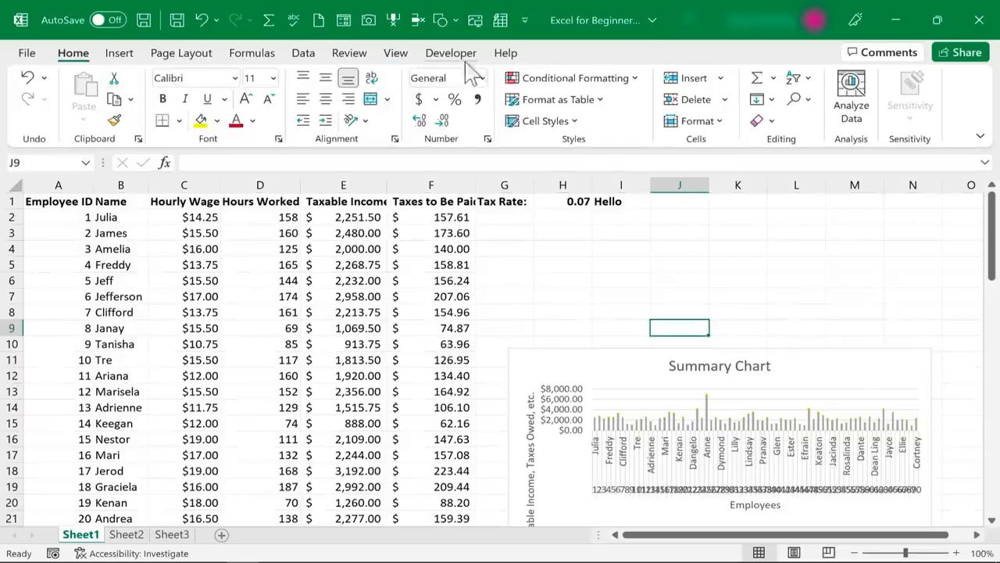
pyautogui.click(972, 56)
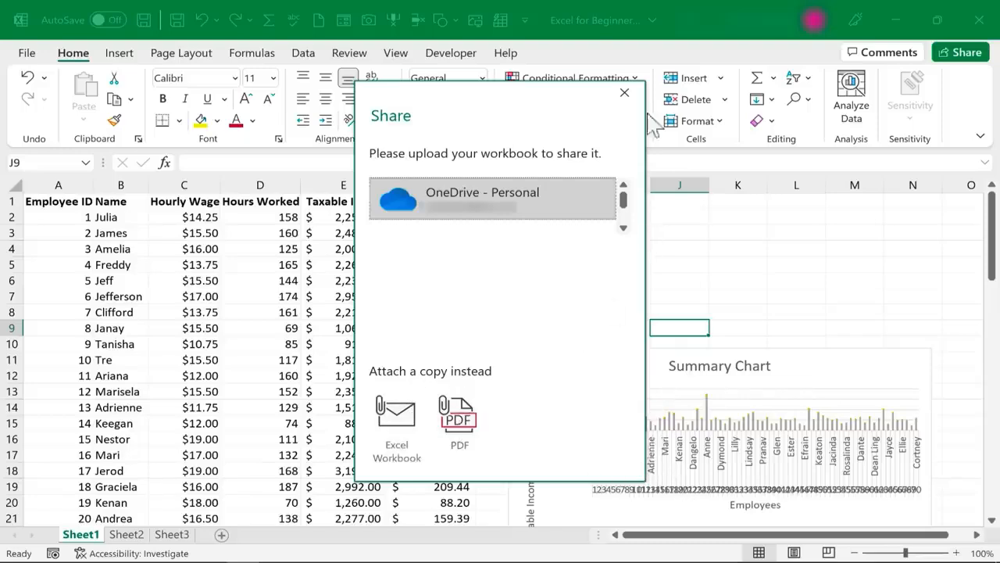
pyautogui.click(625, 95)
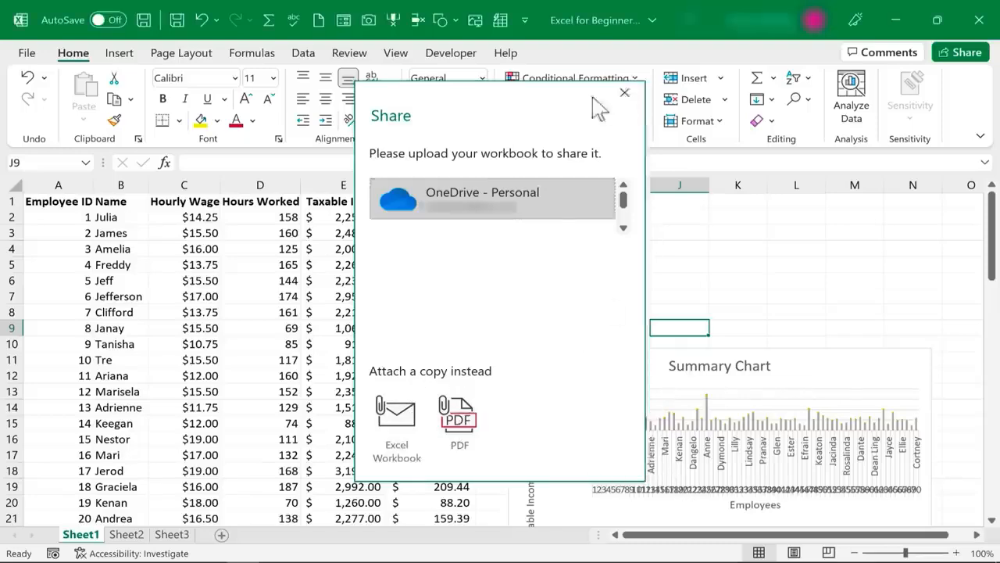
# Examine the file formats available for saving a copy of the workbook, and return to the worksheet
pyautogui.click(31, 53)
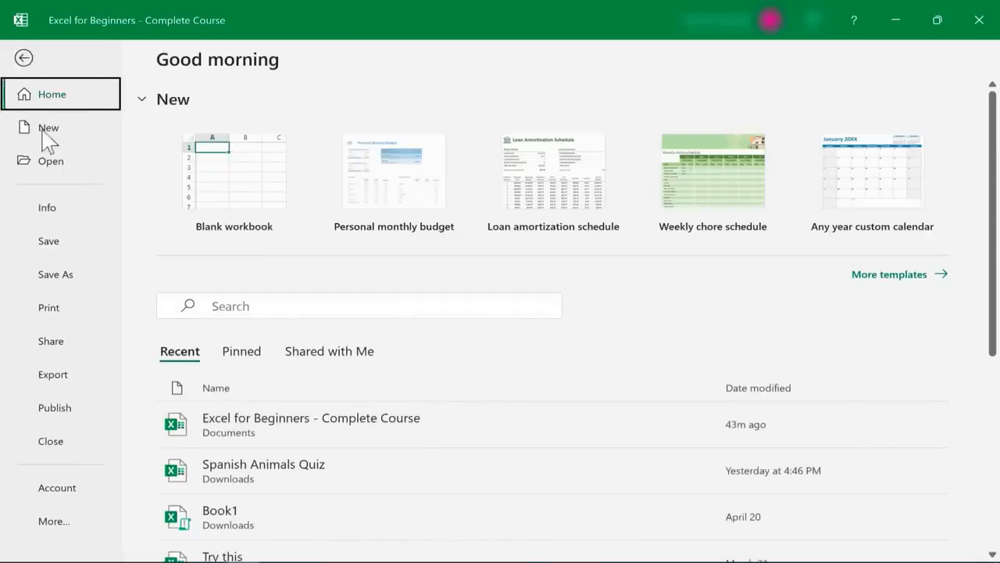
pyautogui.click(58, 283)
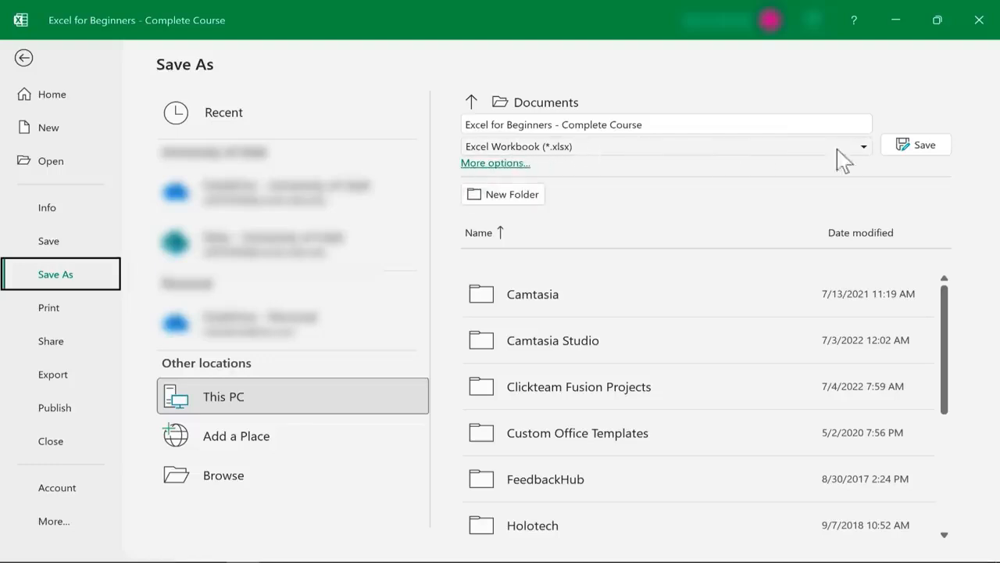
pyautogui.click(863, 148)
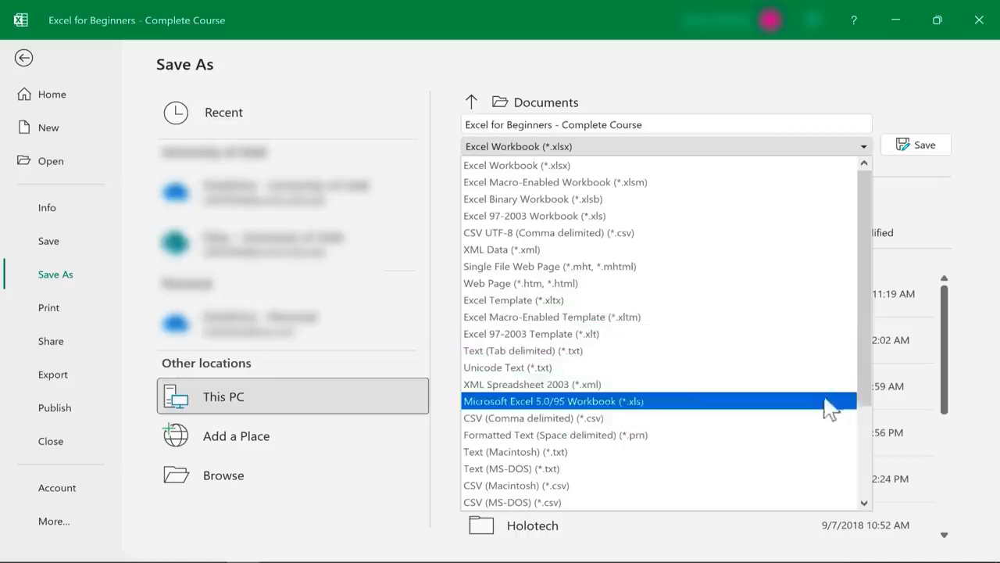
pyautogui.moveTo(868, 408); pyautogui.dragTo(833, 537)
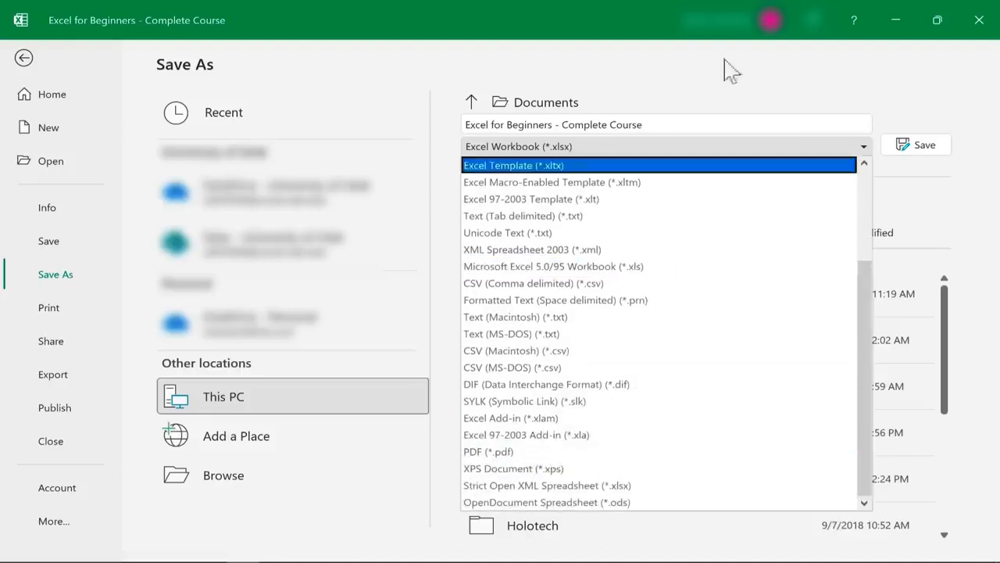
pyautogui.click(764, 81)
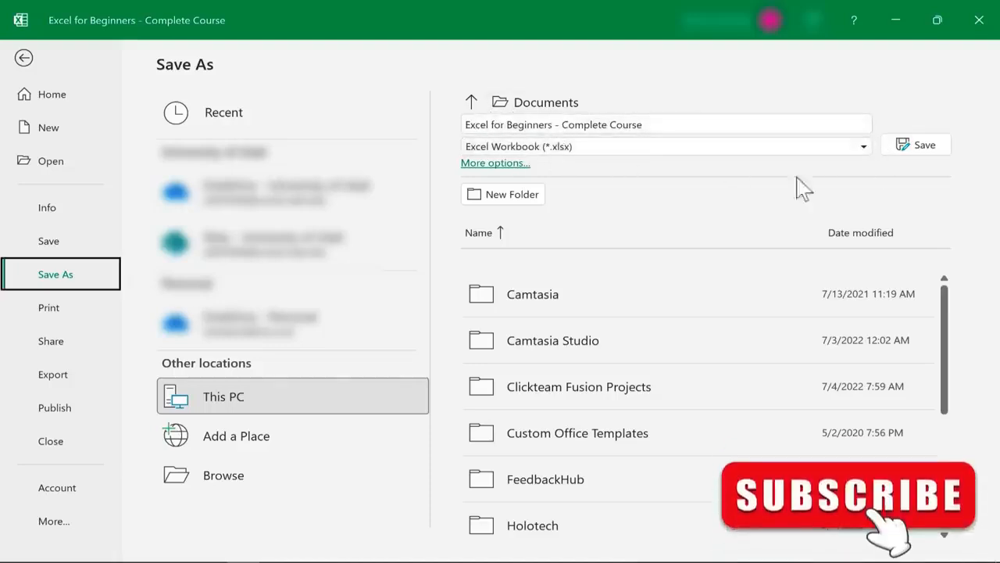
pyautogui.click(863, 146)
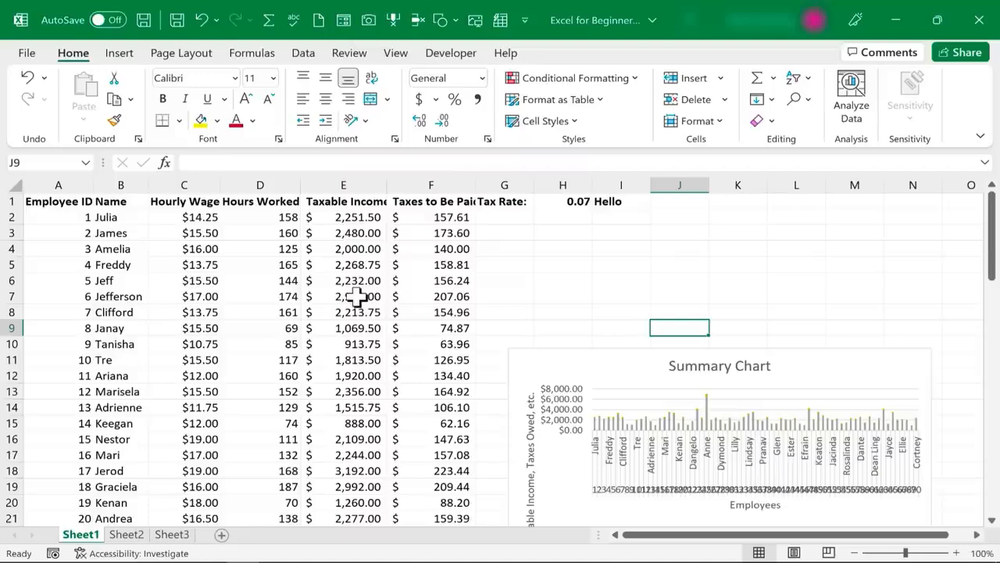
# View Sheet2 and return to Sheet1
pyautogui.click(127, 535)
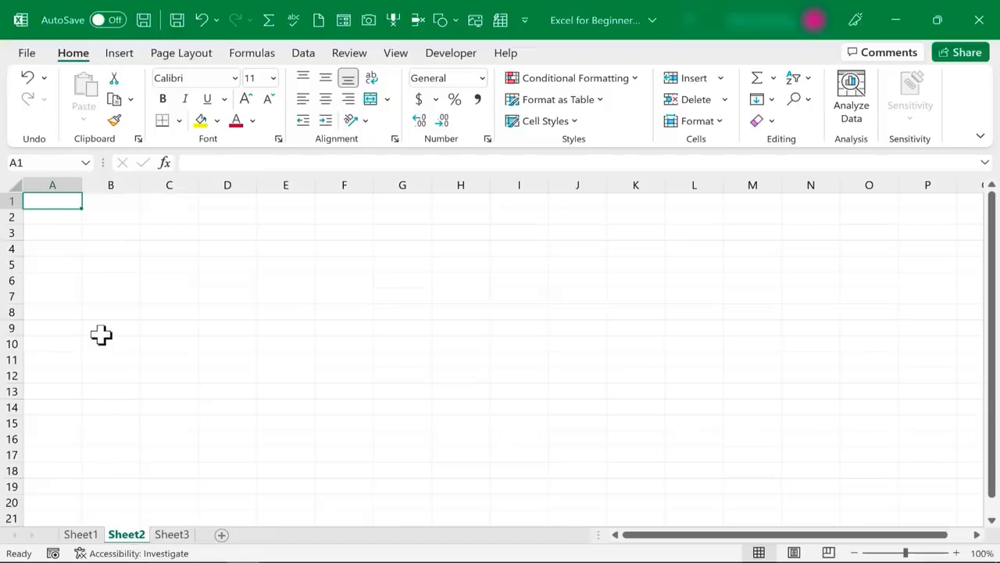
pyautogui.click(79, 534)
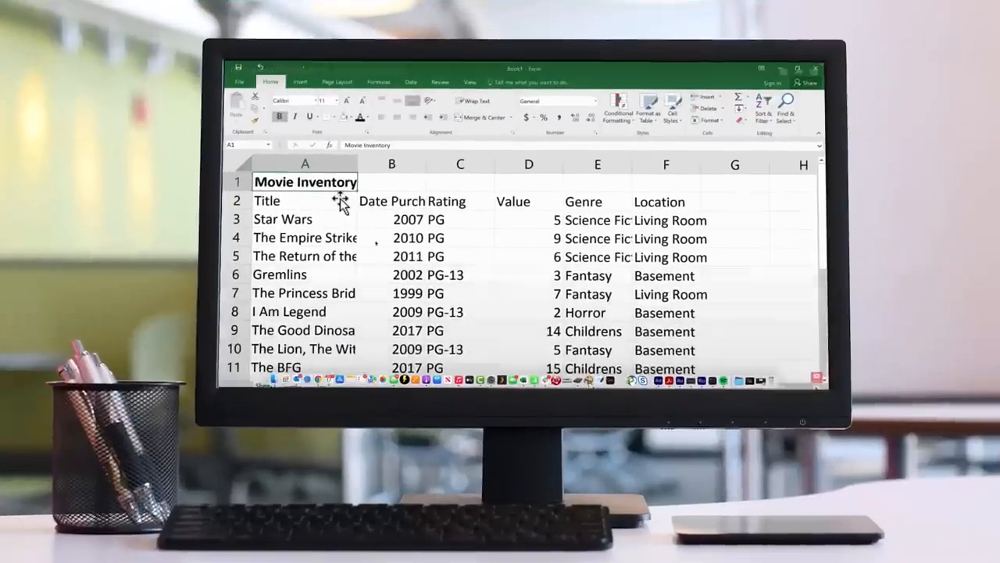
pyautogui.click(339, 201)
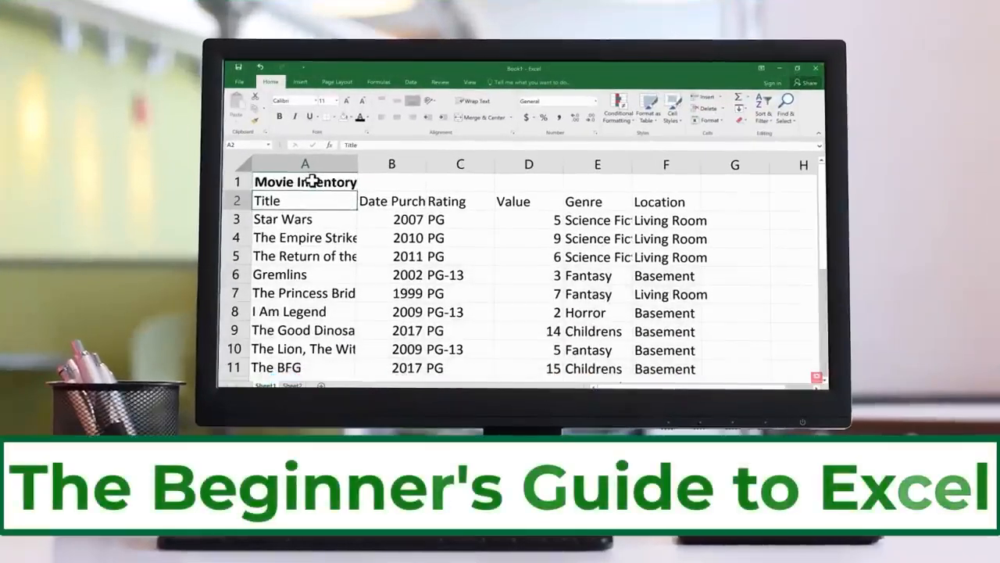
pyautogui.click(313, 182)
pyautogui.moveTo(313, 181); pyautogui.dragTo(661, 182)
pyautogui.scroll(-1, 458, 183)
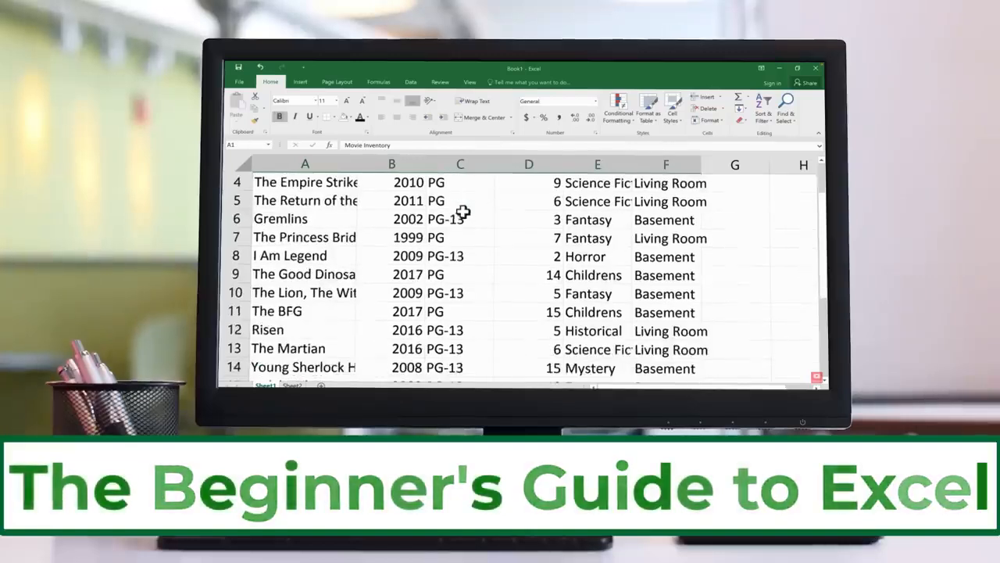
pyautogui.scroll(1, 461, 211)
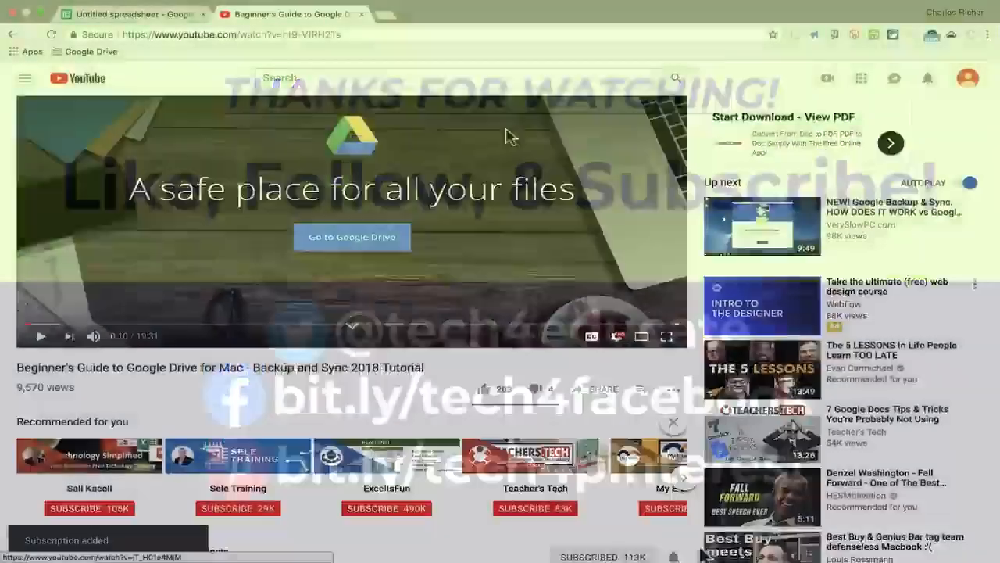
pyautogui.scroll(-3, 658, 452)
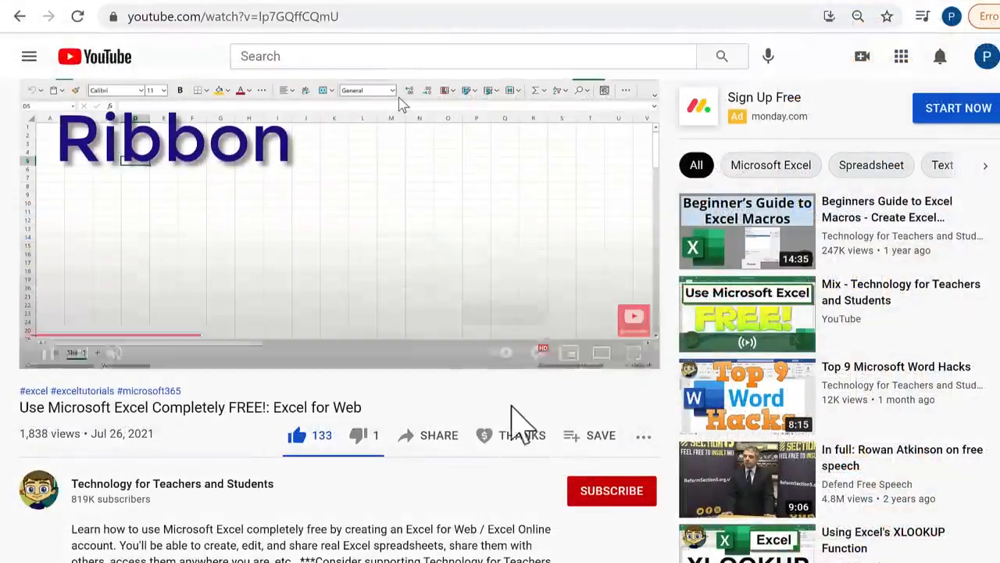
pyautogui.click(535, 440)
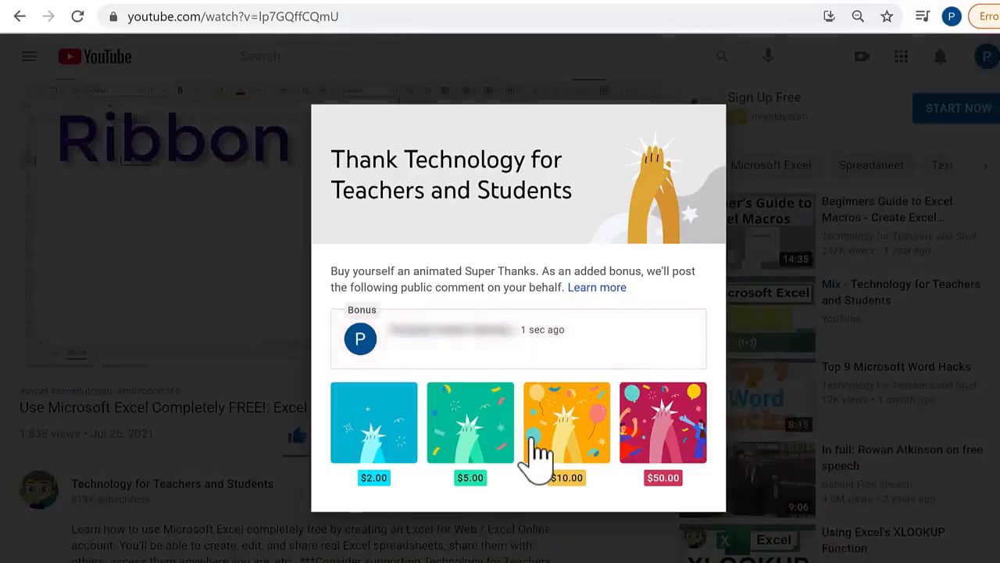